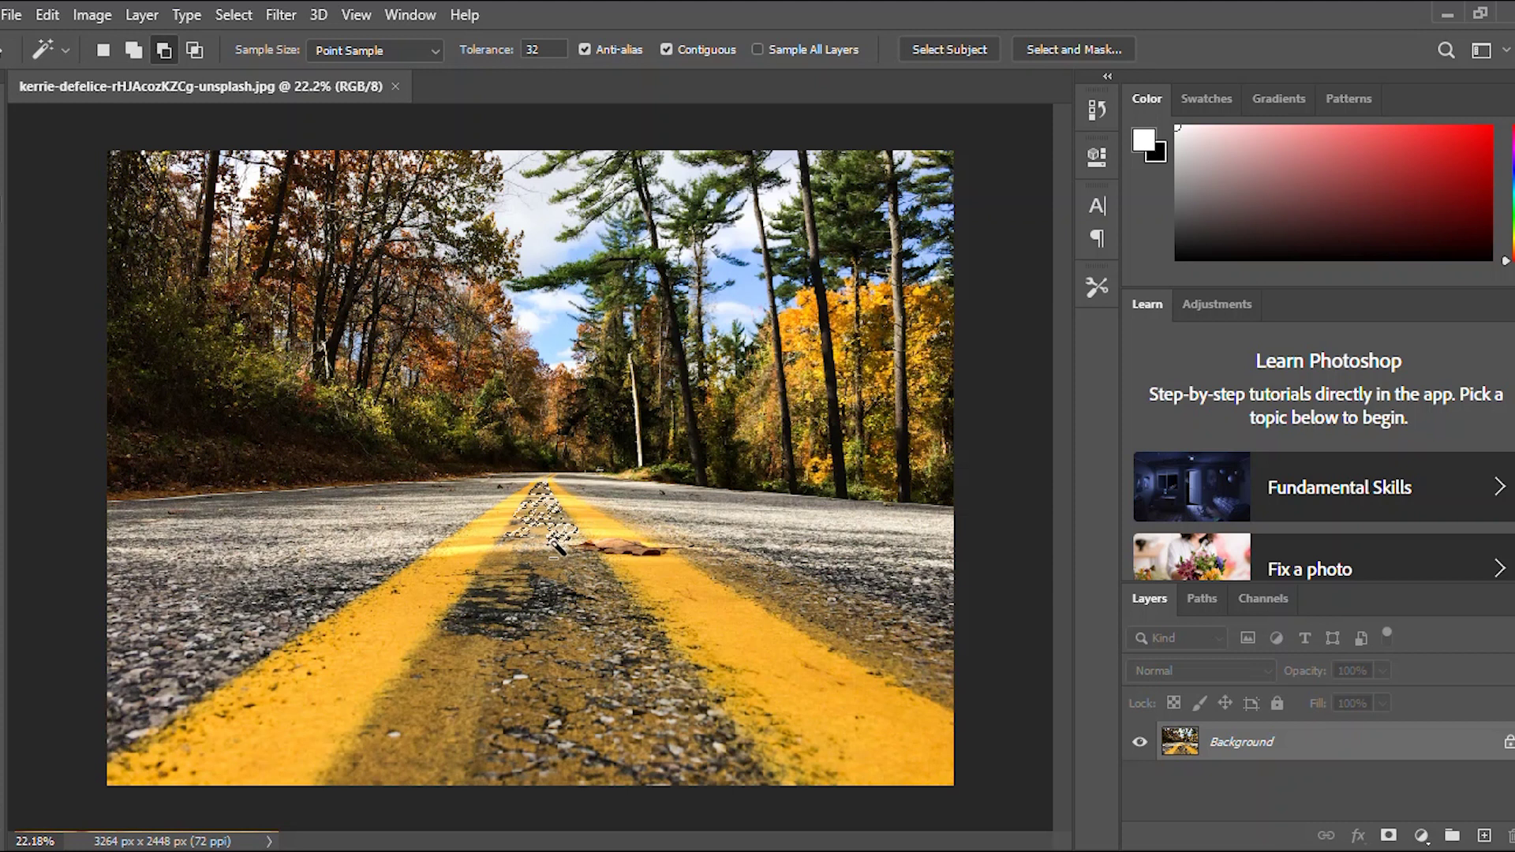
Add the cracked asphalt between the two yellow lines to the Magic Wand selection and copy it to a new layer.
key(shift)
shift+click(540, 616)
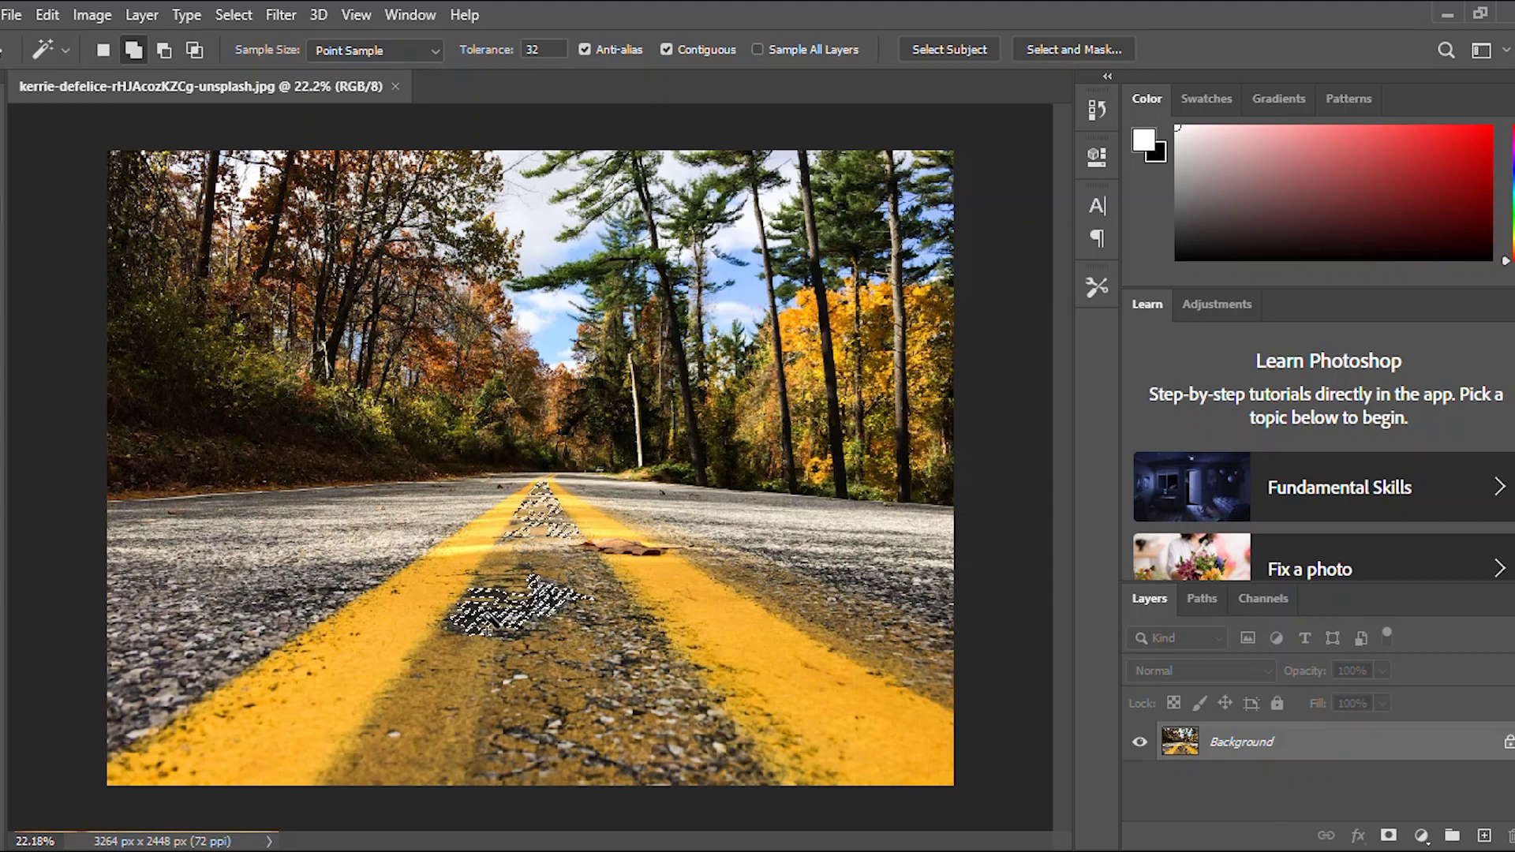
shift+click(467, 677)
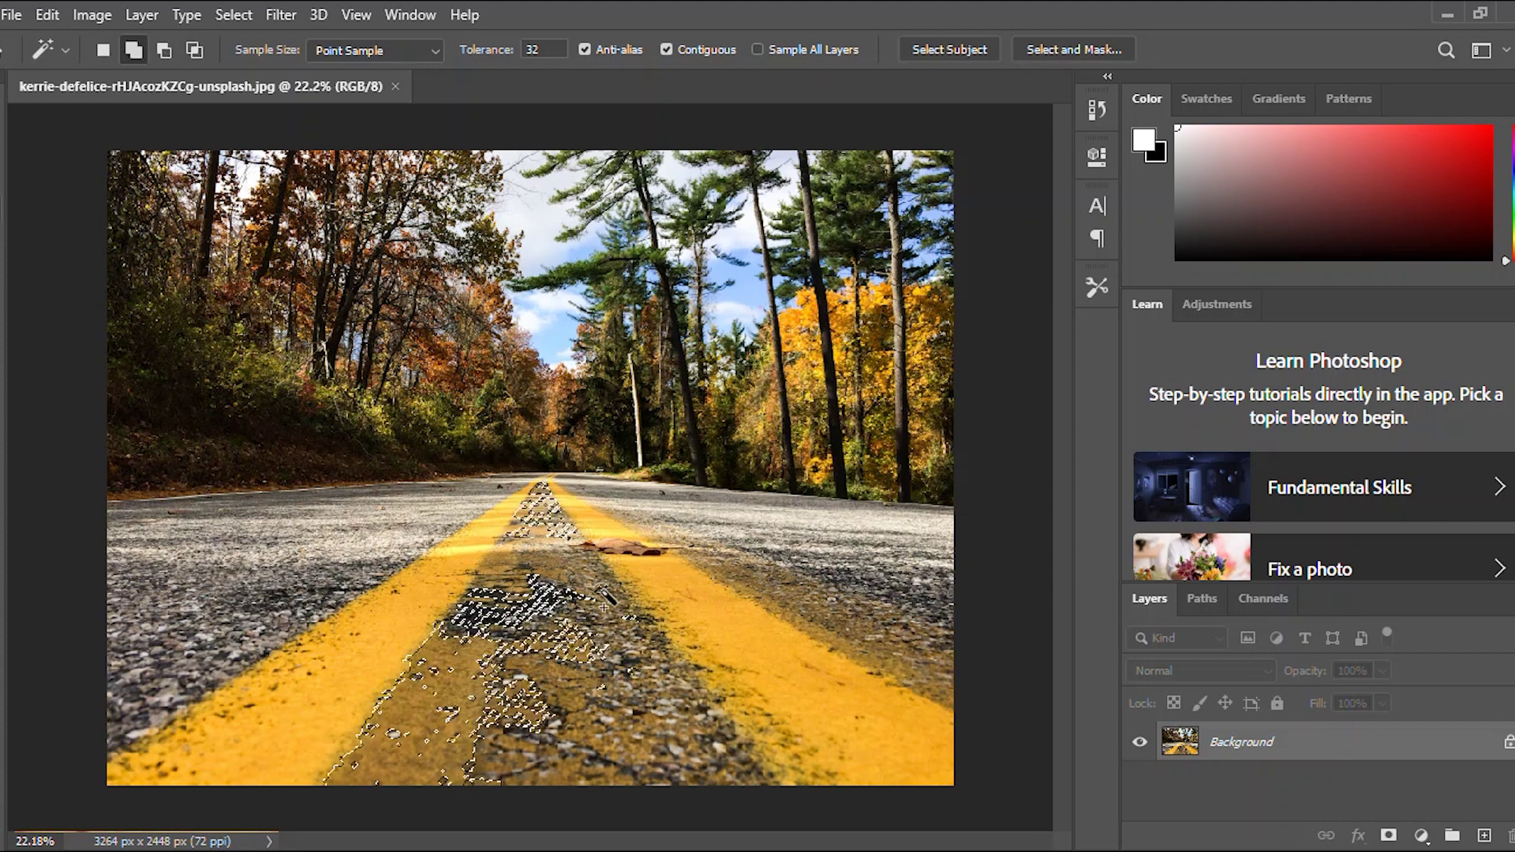
shift+click(616, 722)
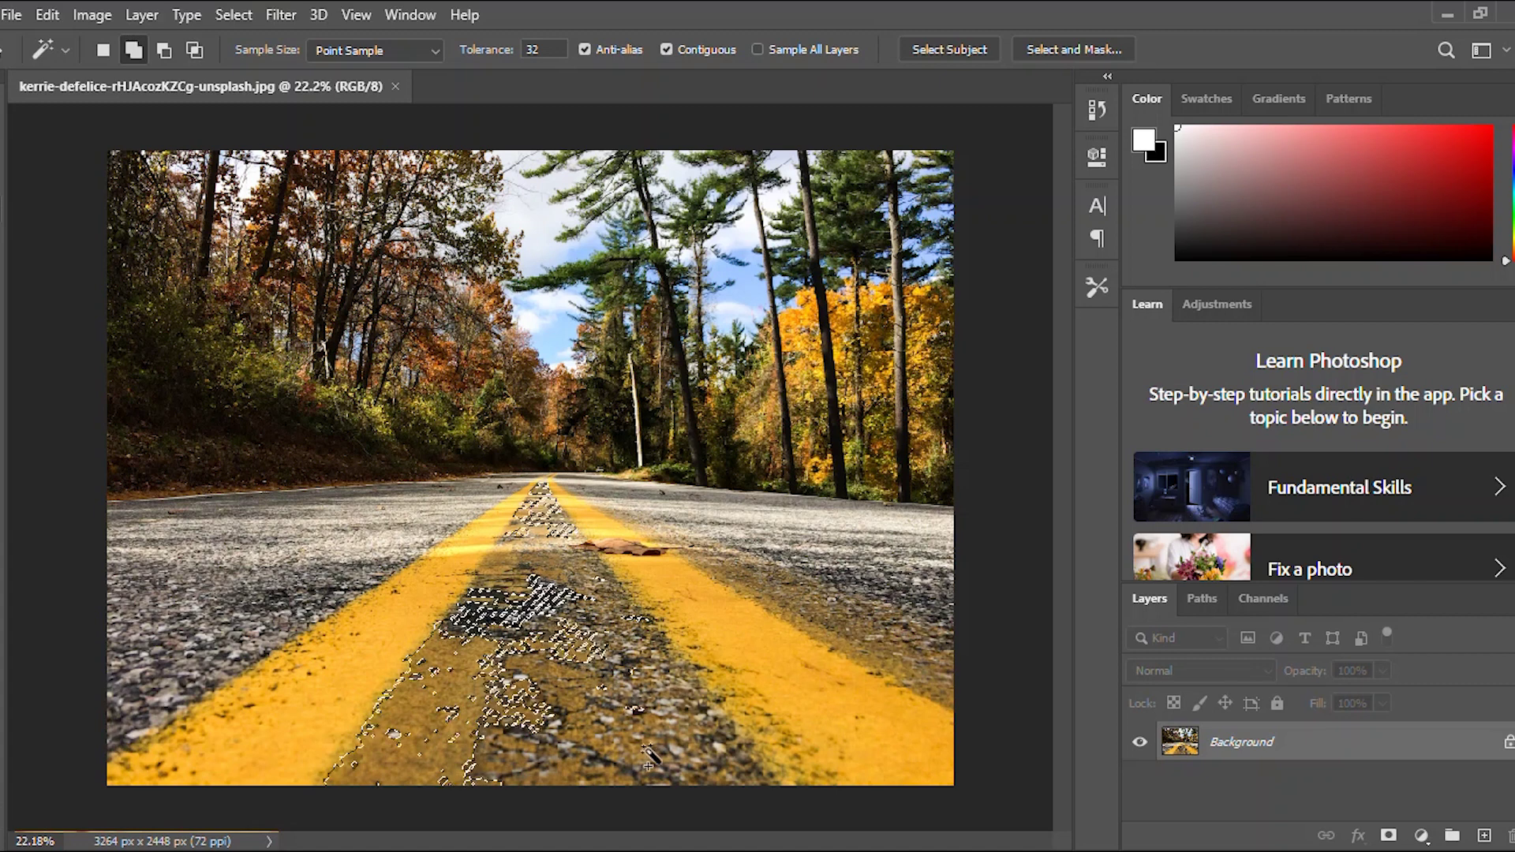
shift+click(562, 776)
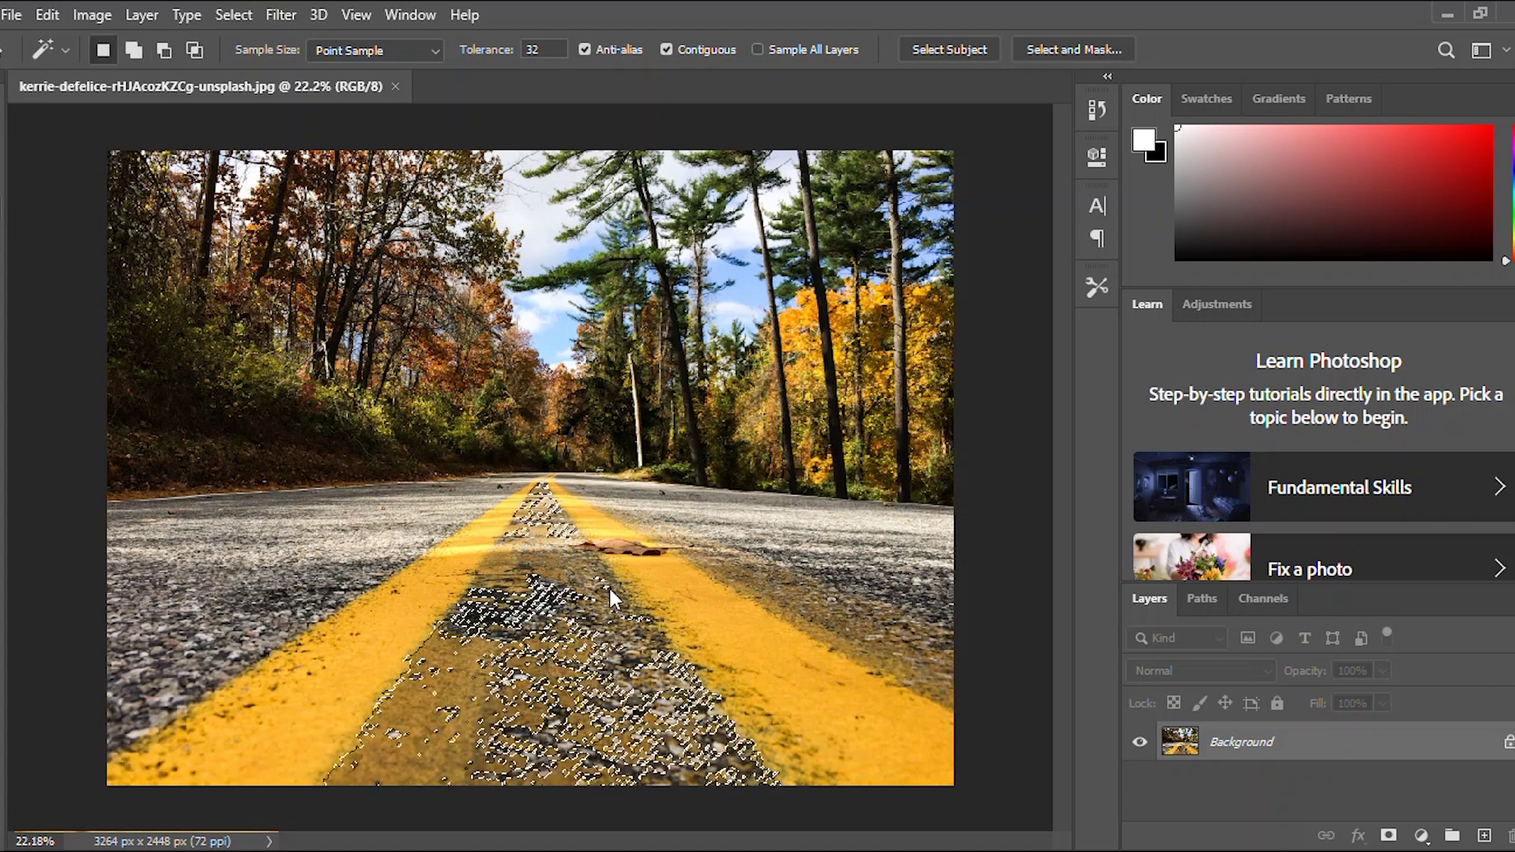
shift+click(588, 583)
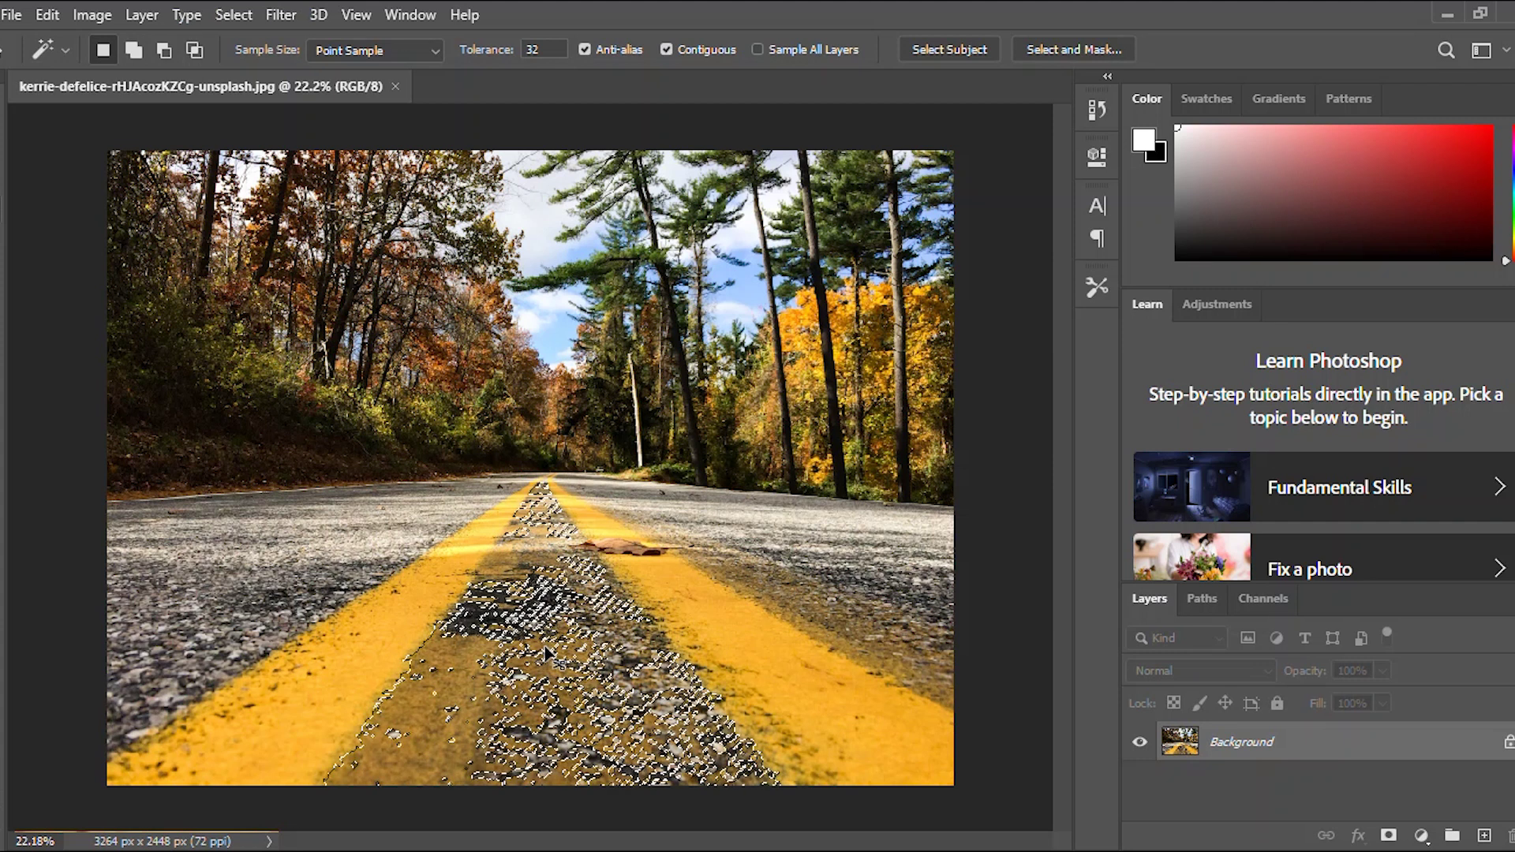
key(ctrl+j)
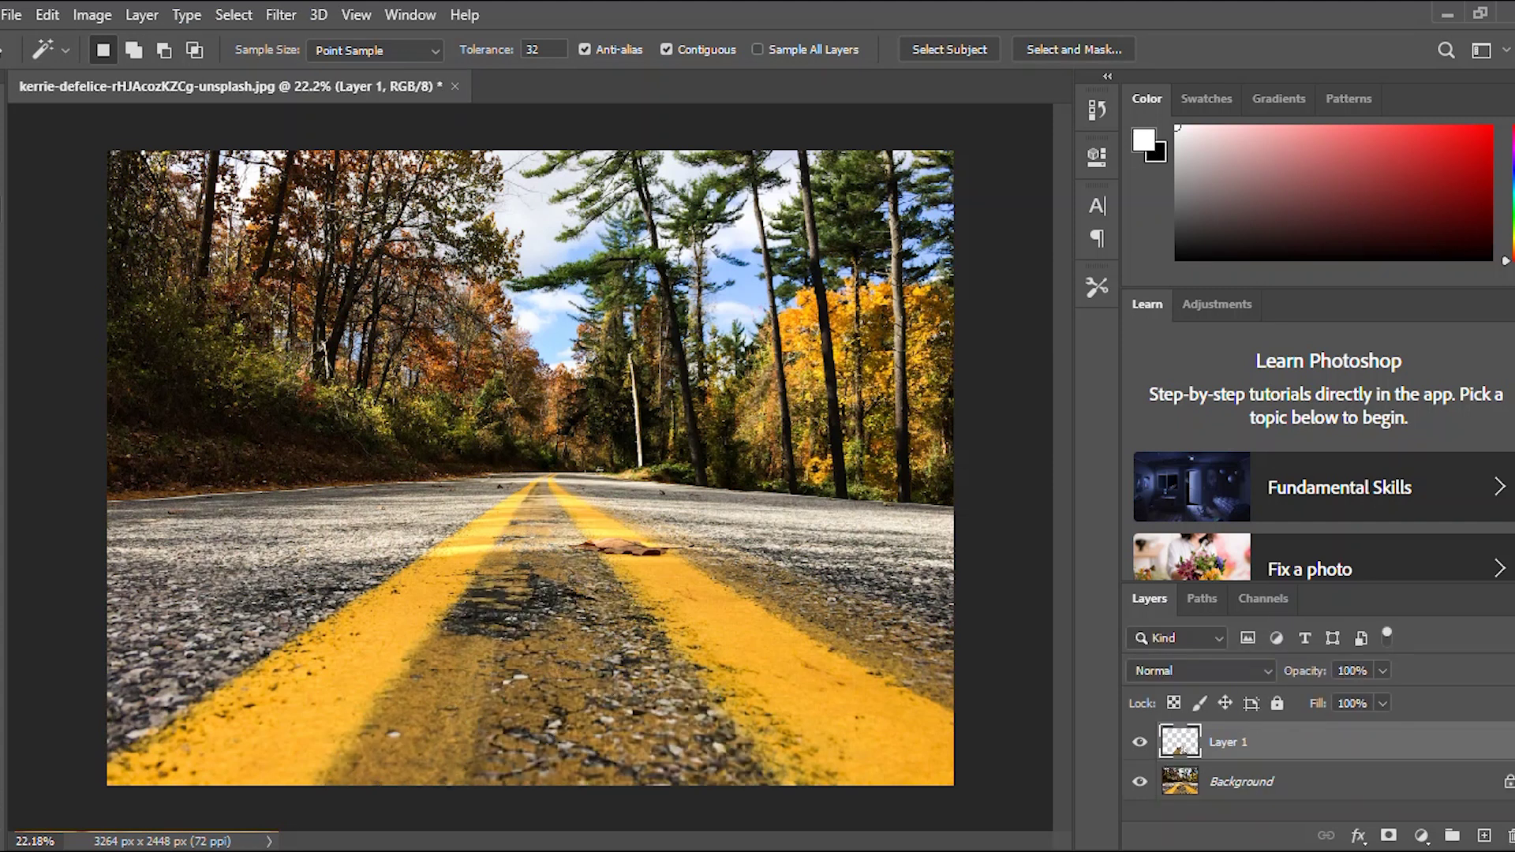
Open the image maxx-gong-YQKF7pcttWs-unsplash (1) from the Manipulation folder.
click(12, 14)
click(35, 63)
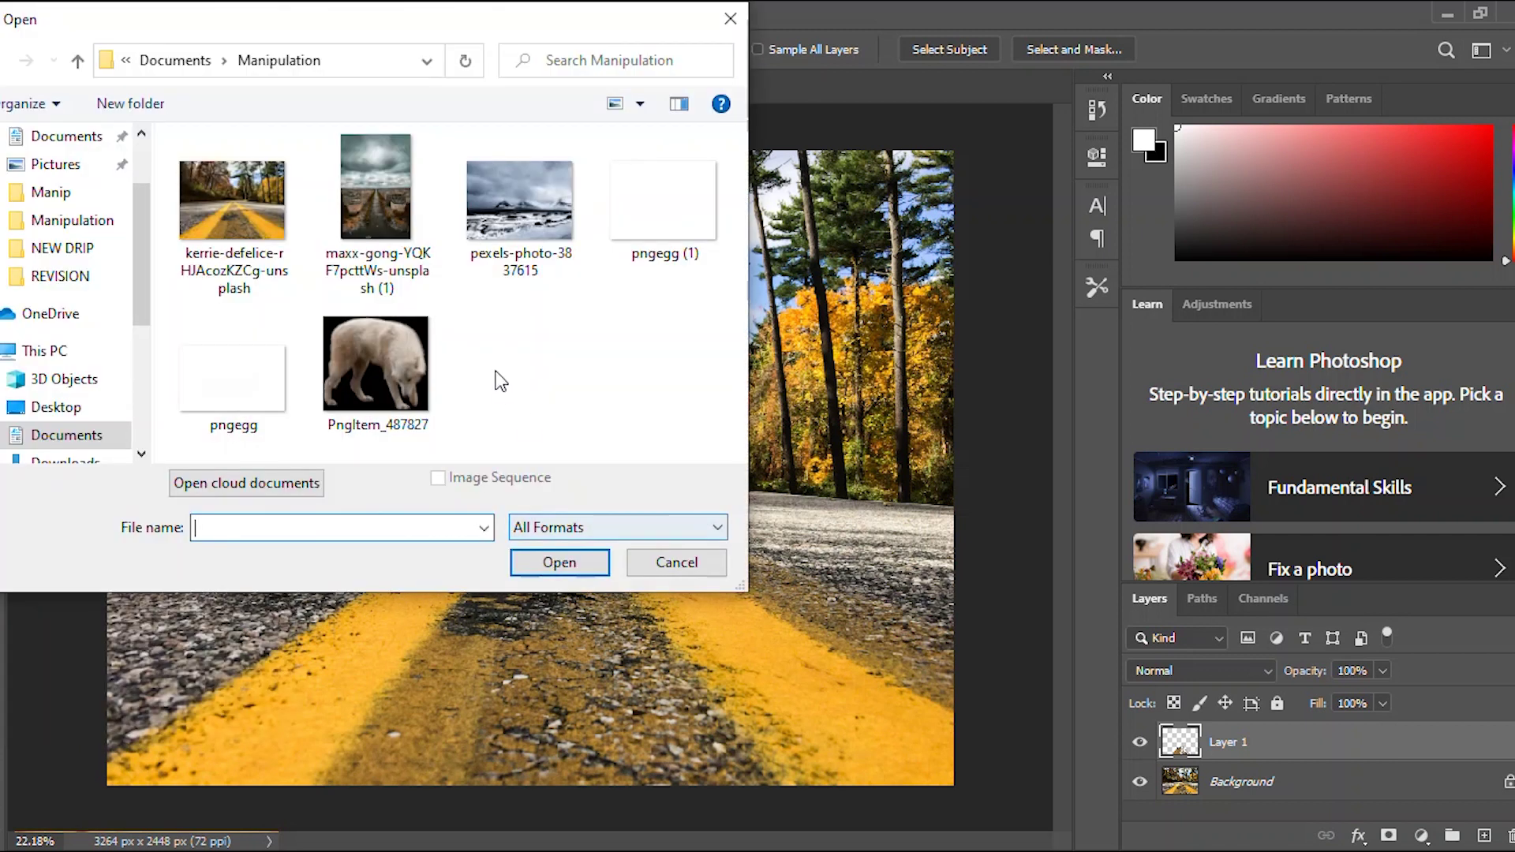
click(379, 192)
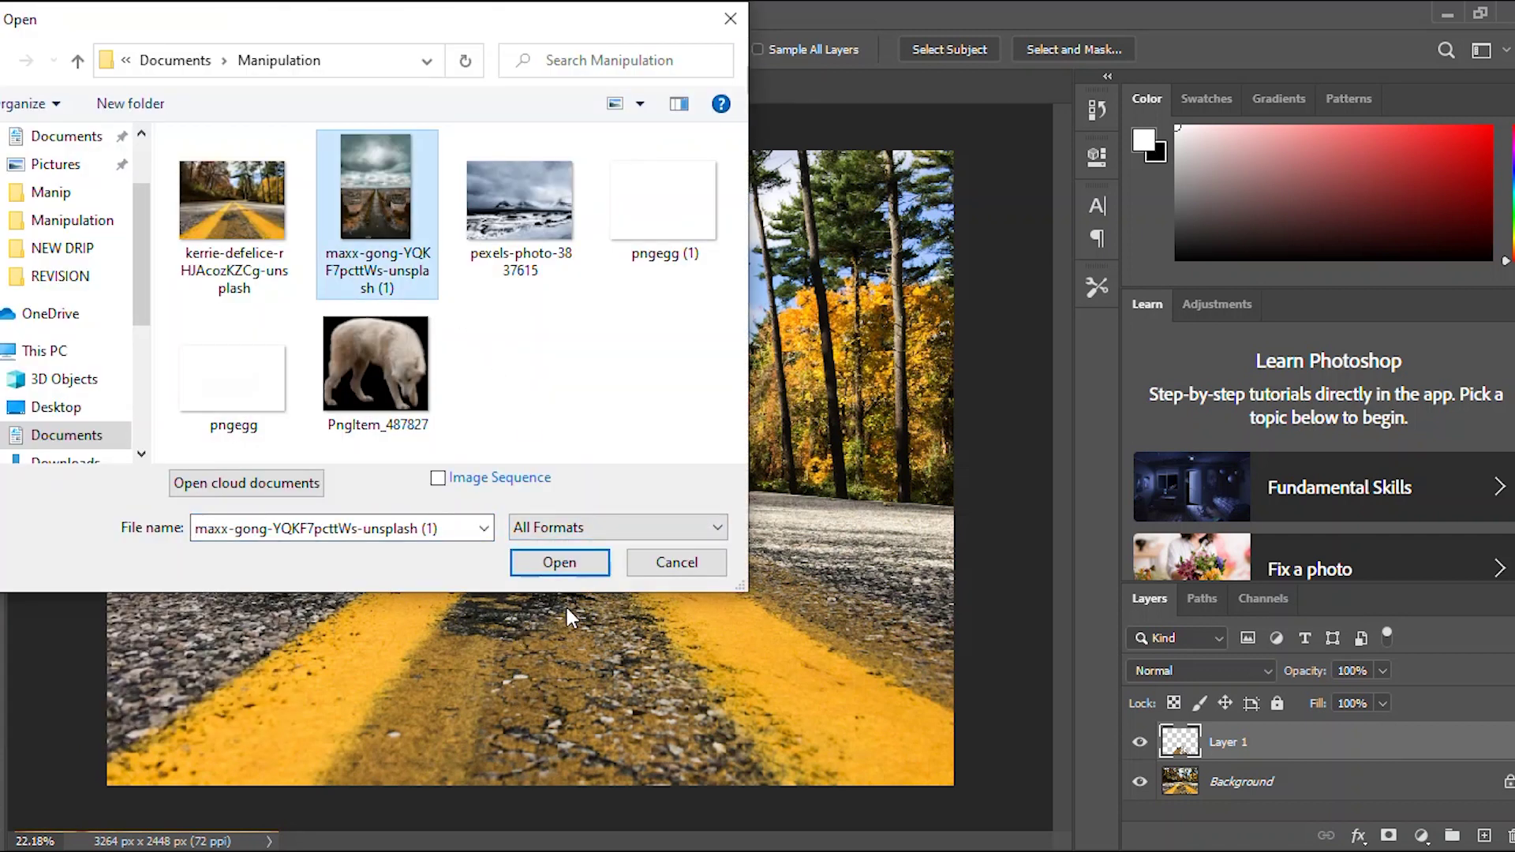
click(565, 565)
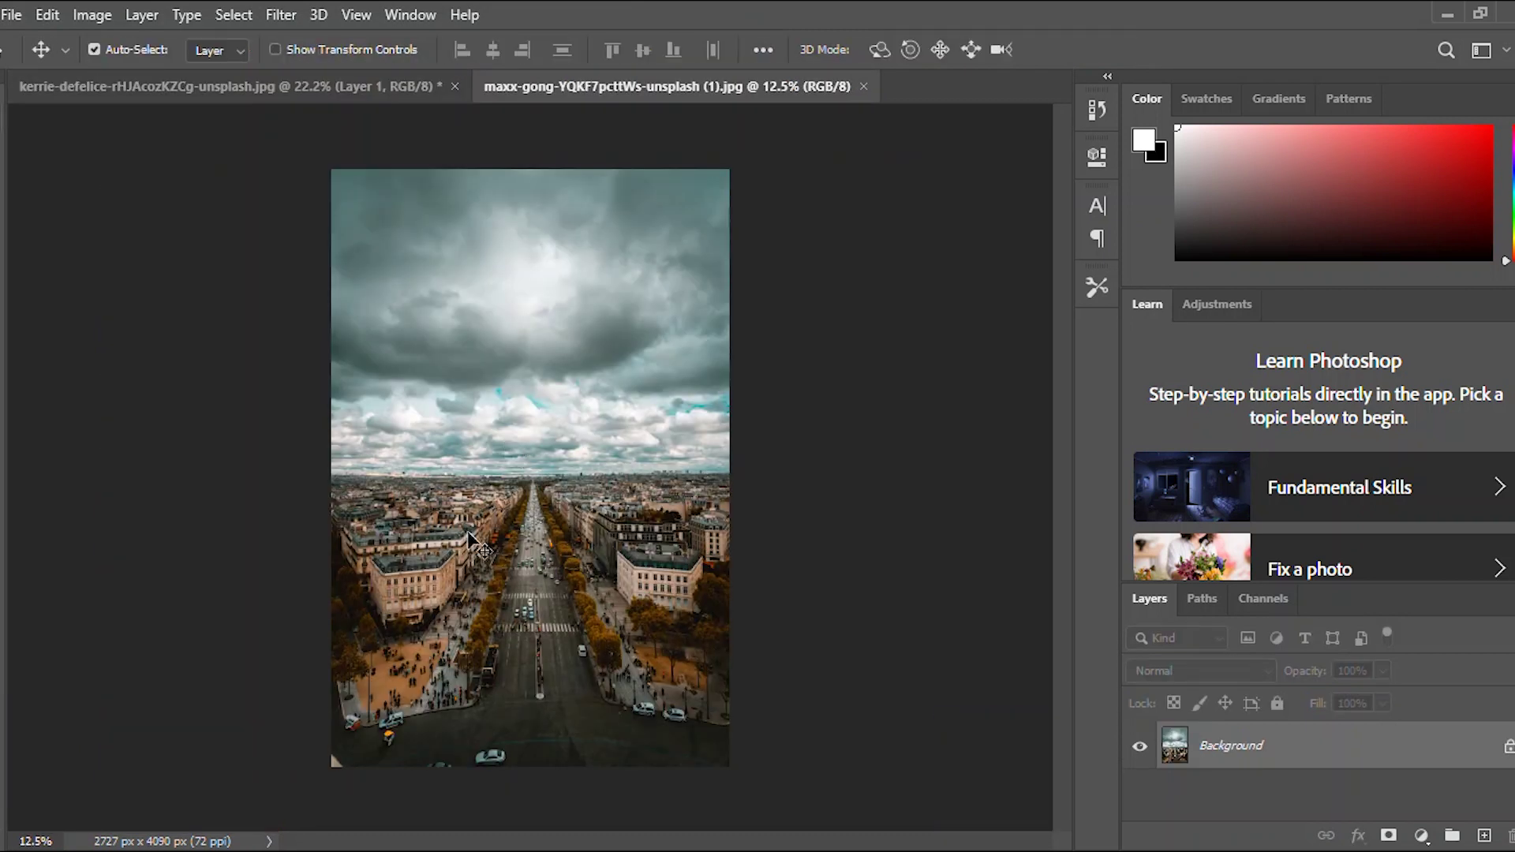
Paste the city photo into the road document and place it over the middle of the image.
click(203, 82)
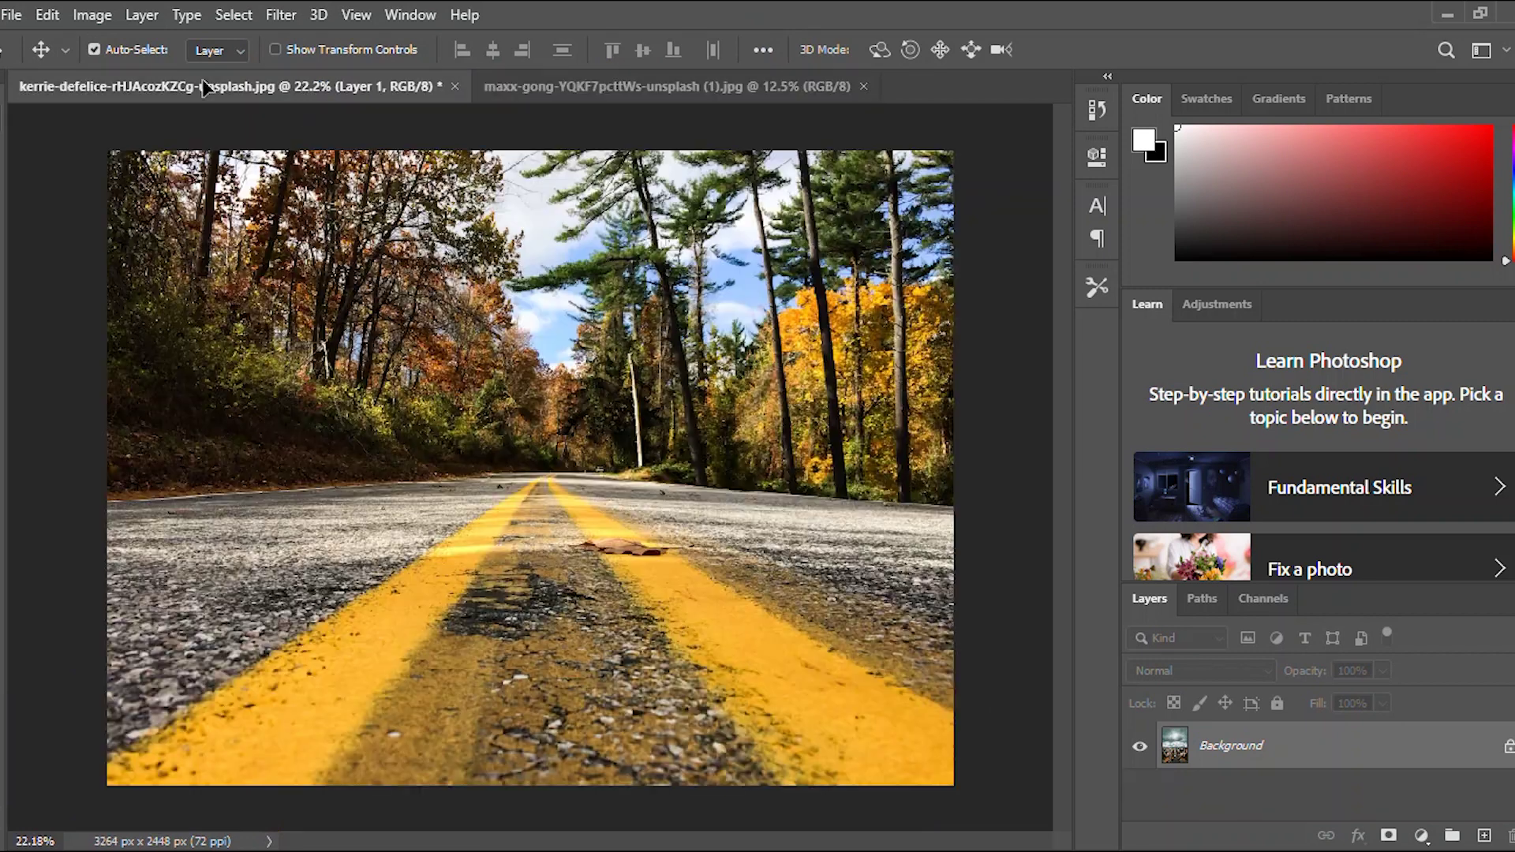
key(ctrl+v)
drag(496, 428, 564, 428)
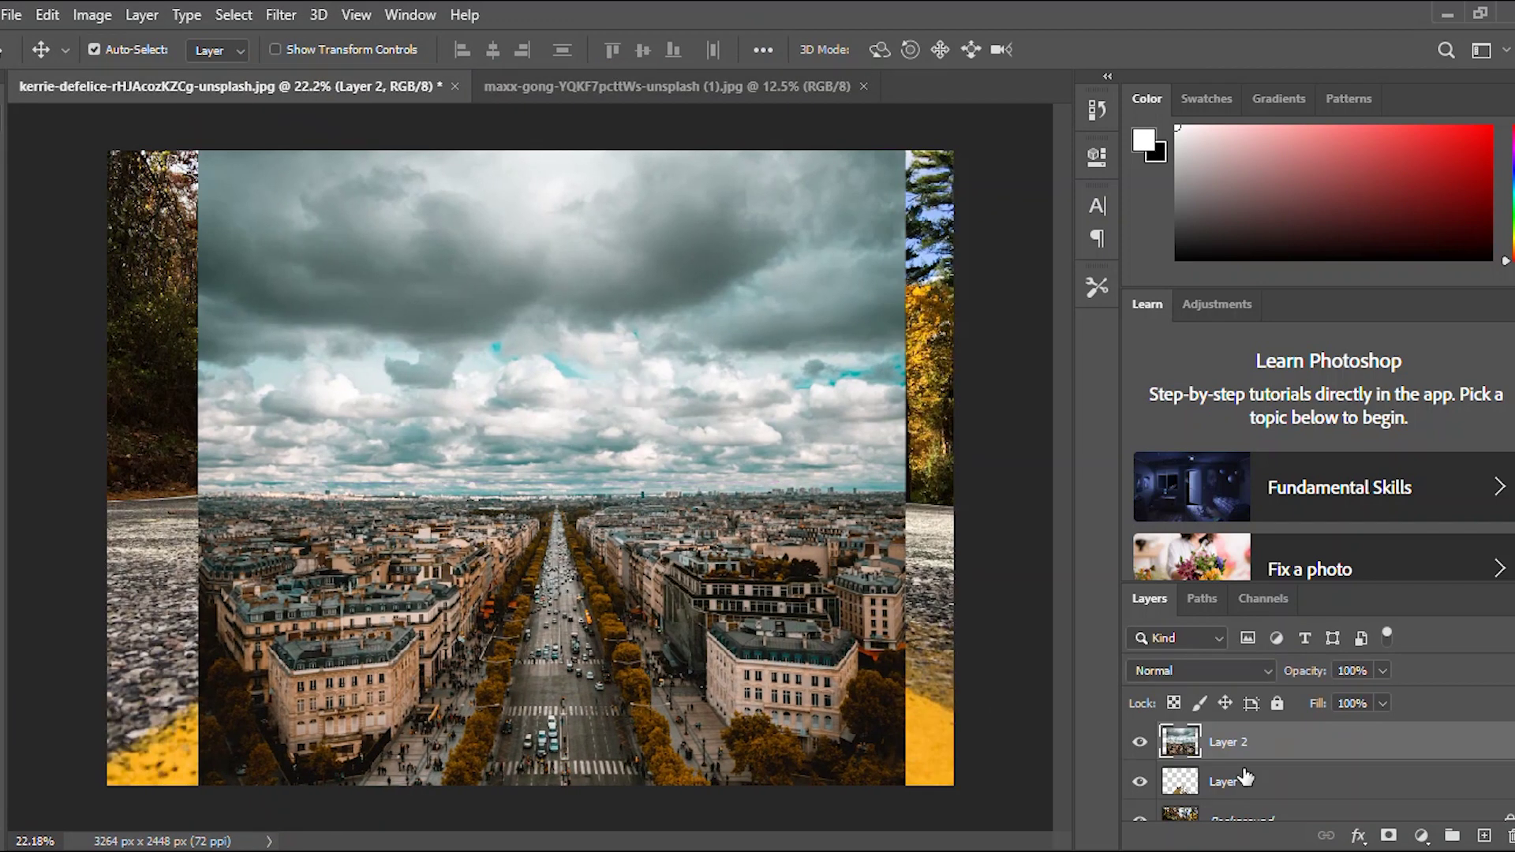
Align the city layer's avenue with the gap between the yellow lines at 23% opacity, and restore the layer to 100%.
click(1263, 781)
drag(1302, 669, 1214, 677)
click(1295, 746)
drag(838, 553, 814, 524)
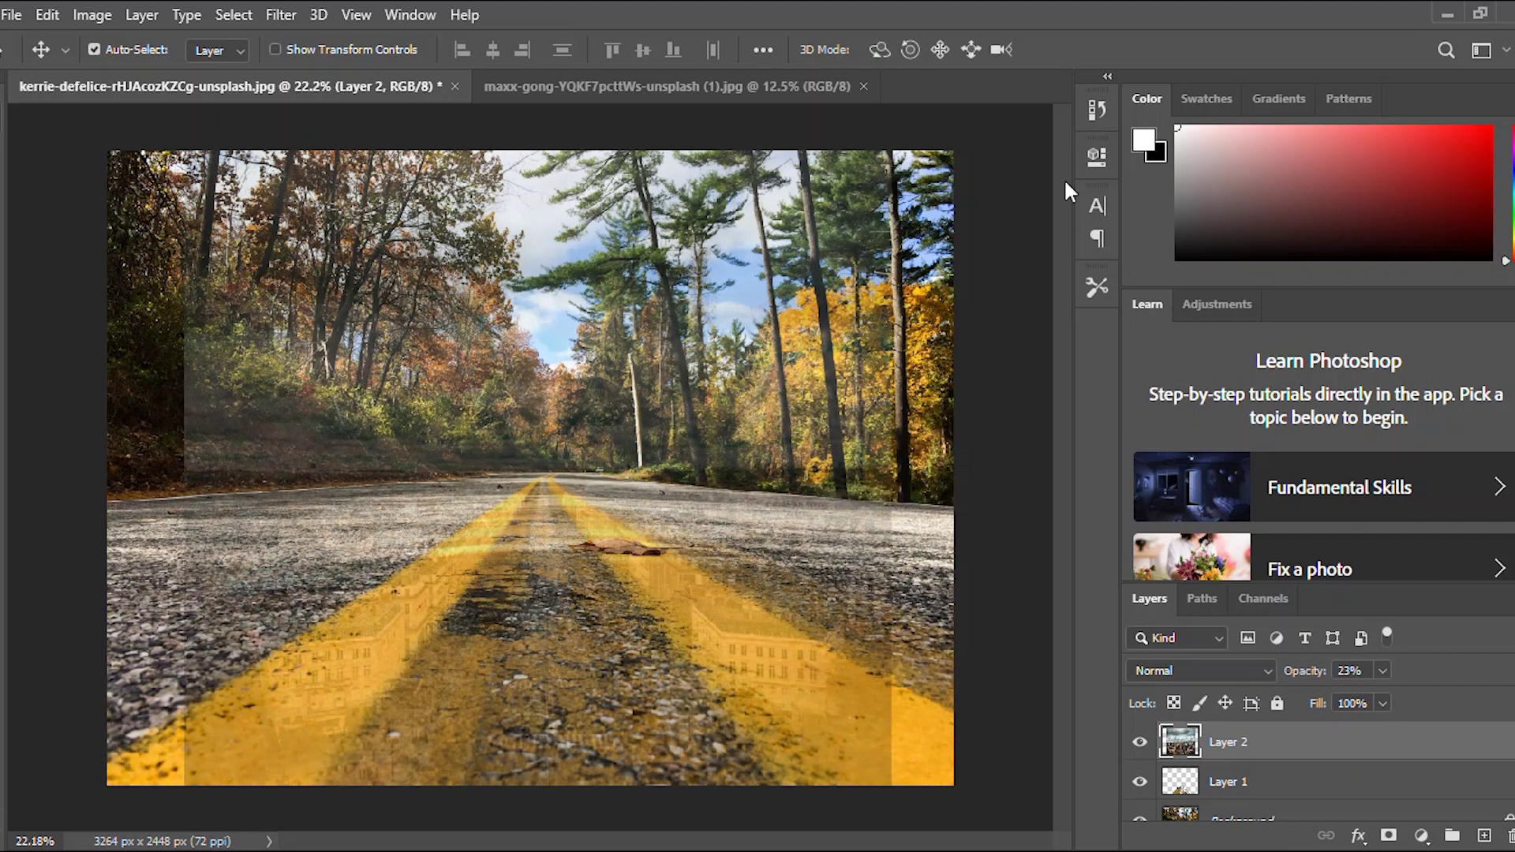
drag(1303, 674, 1481, 670)
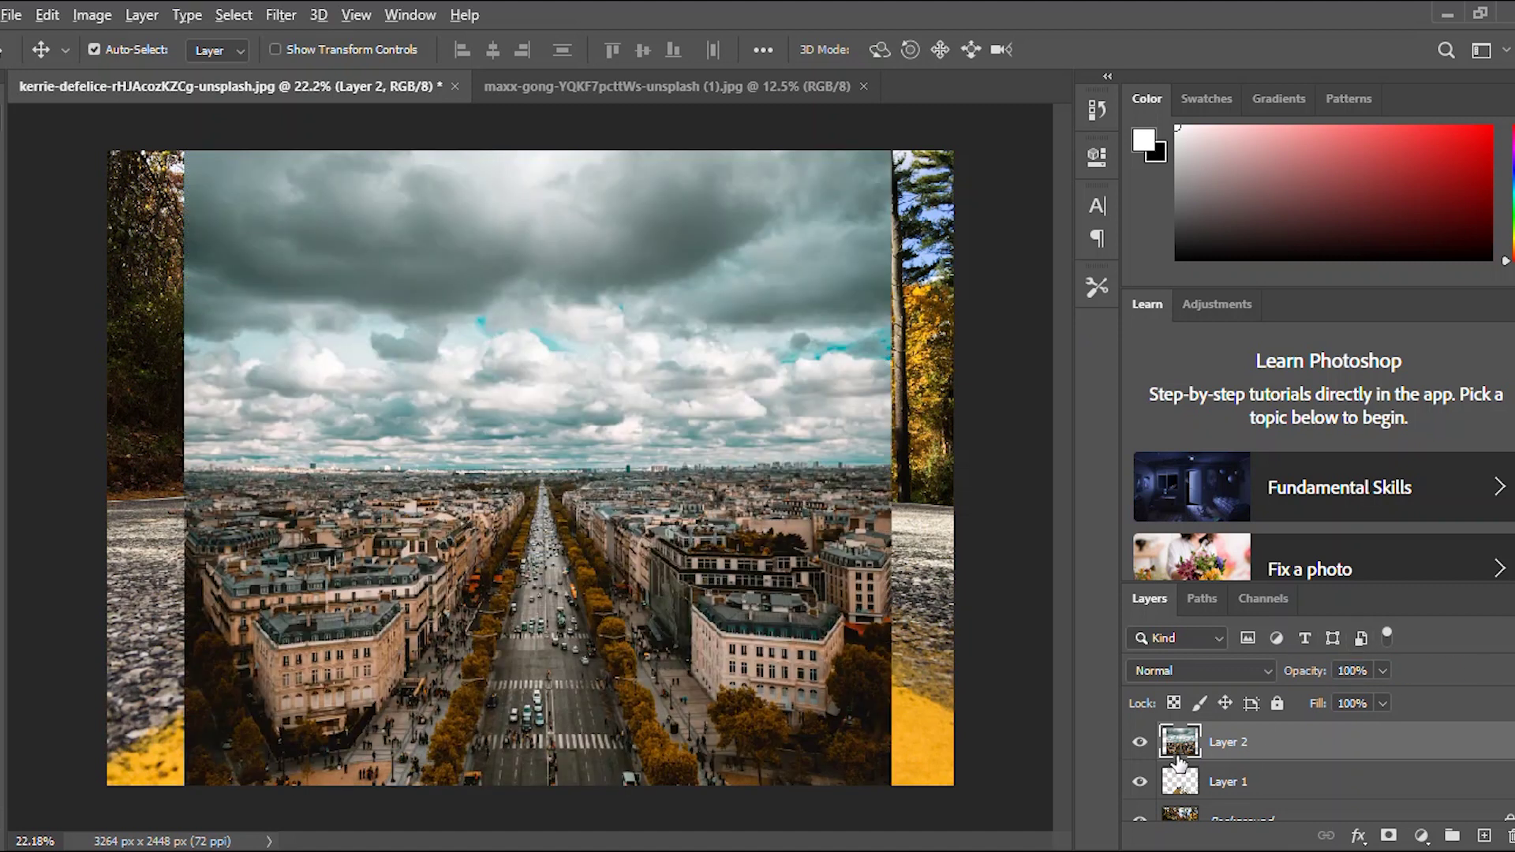
Clip the city layer to Layer 1 and brush on Layer 1 to reveal the city along the right part of the strip.
alt+click(1176, 762)
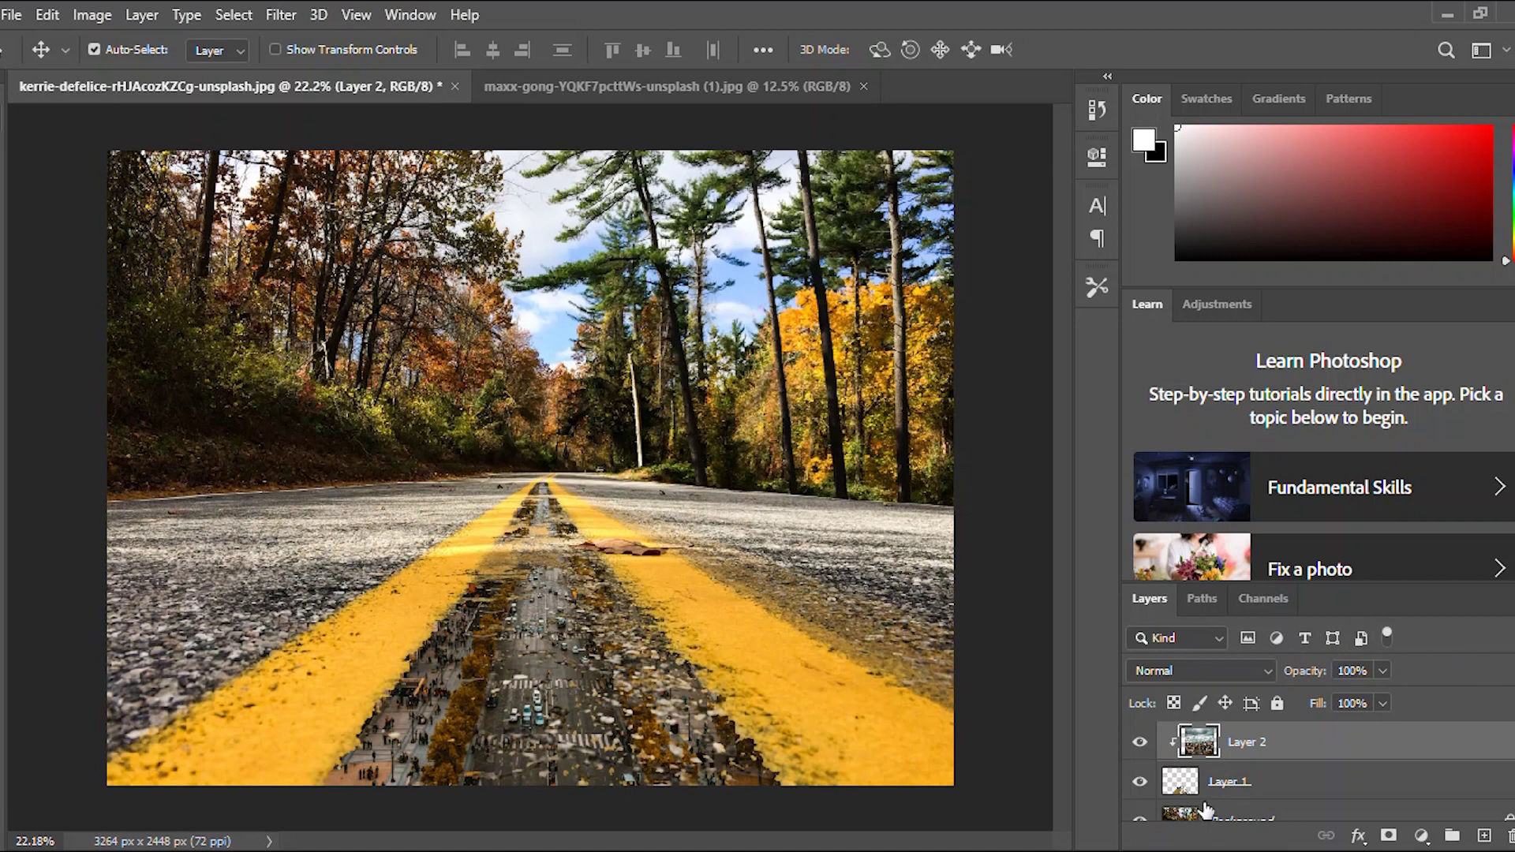
click(1273, 786)
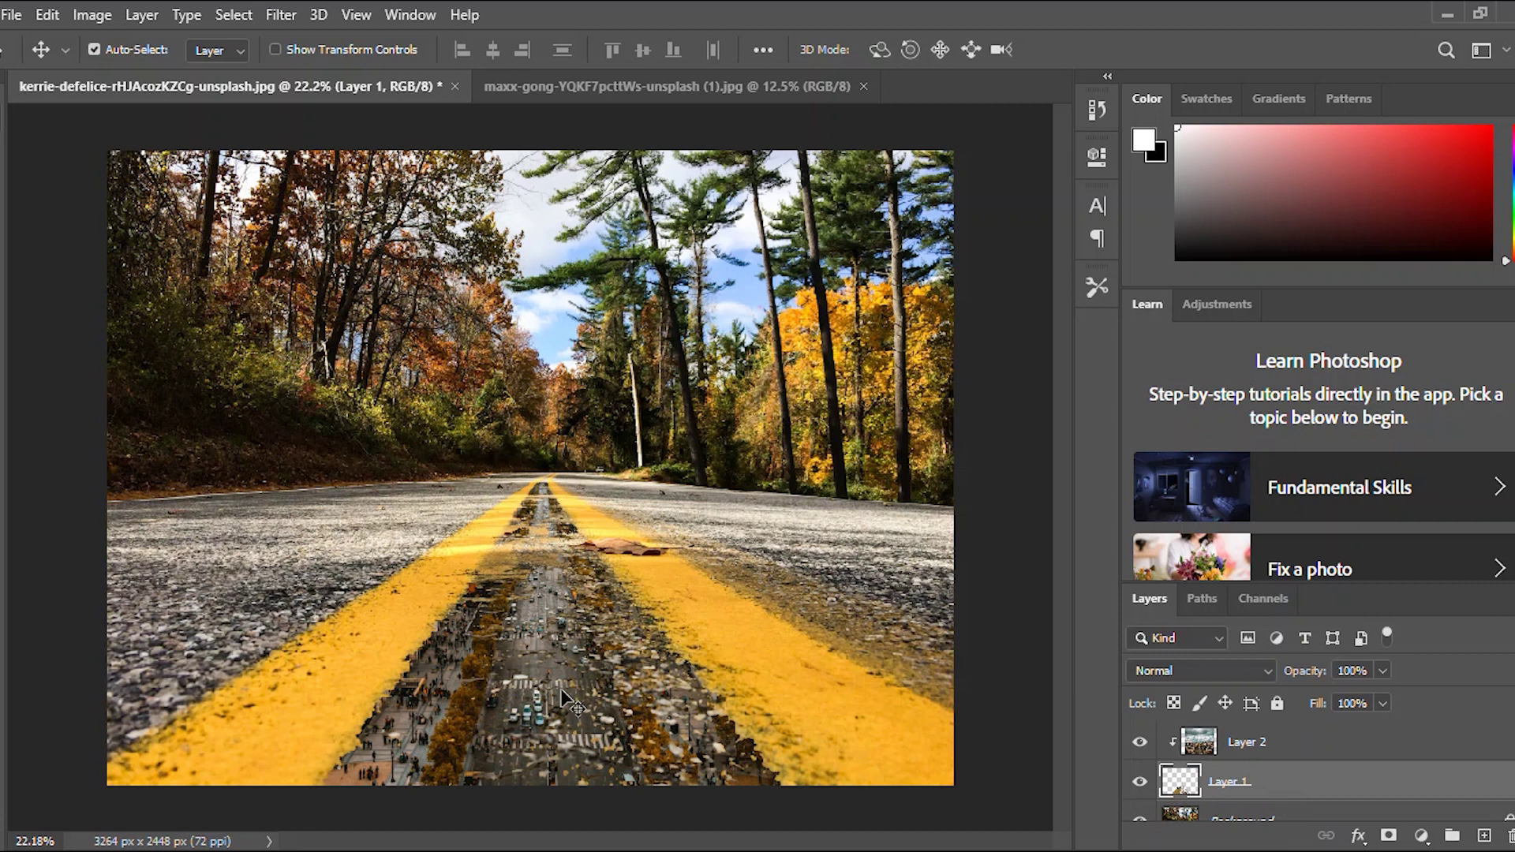
key(b)
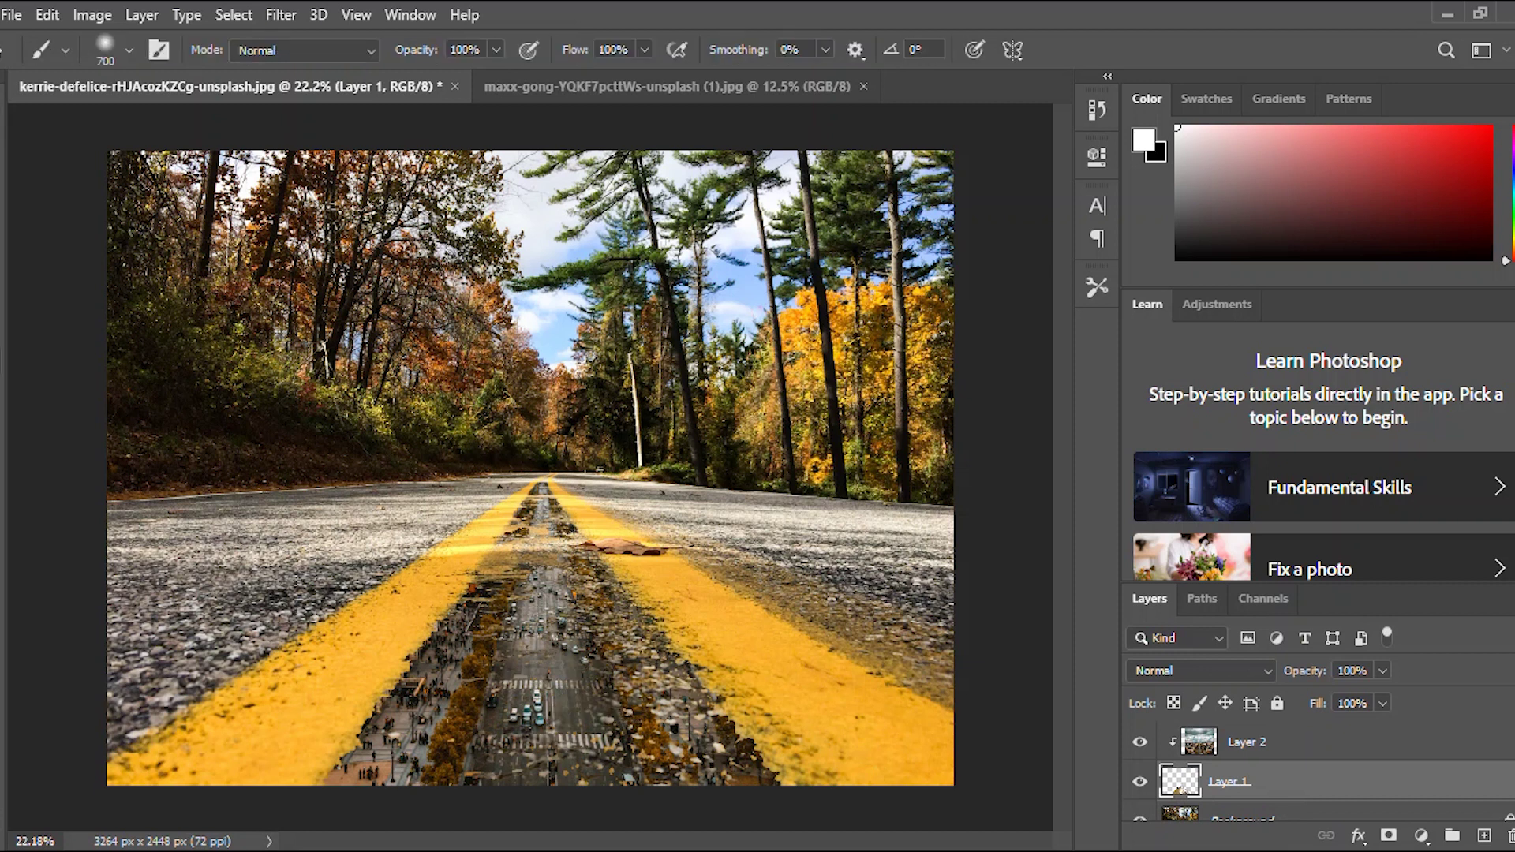
scroll(552, 473, up, 3)
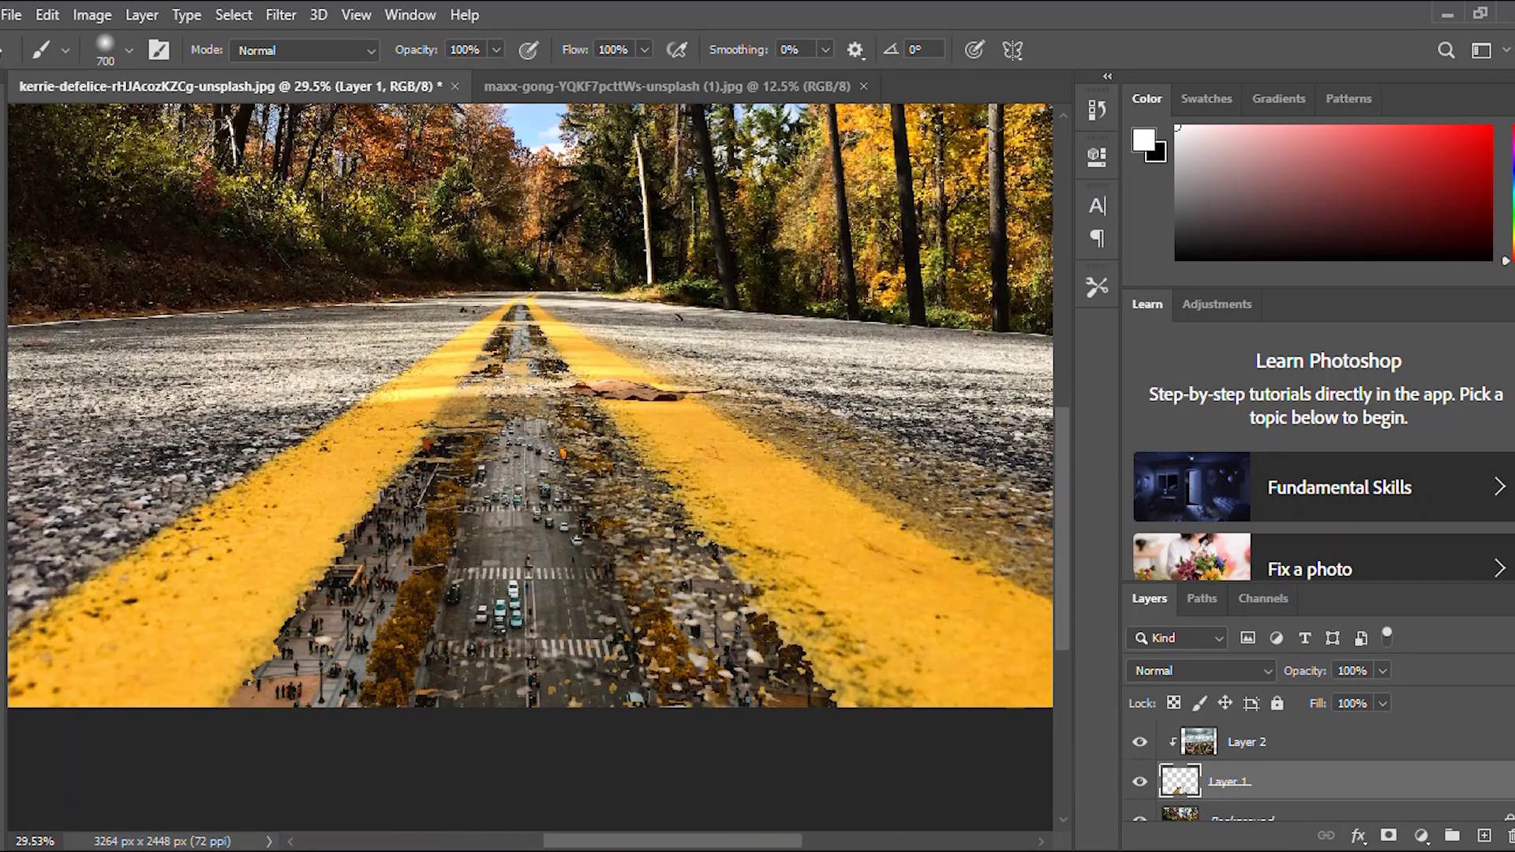
mouse_move(580, 438)
mouse_down()
mouse_move(615, 537)
mouse_move(623, 670)
mouse_move(678, 600)
mouse_move(710, 695)
mouse_move(710, 553)
mouse_move(745, 623)
mouse_up()
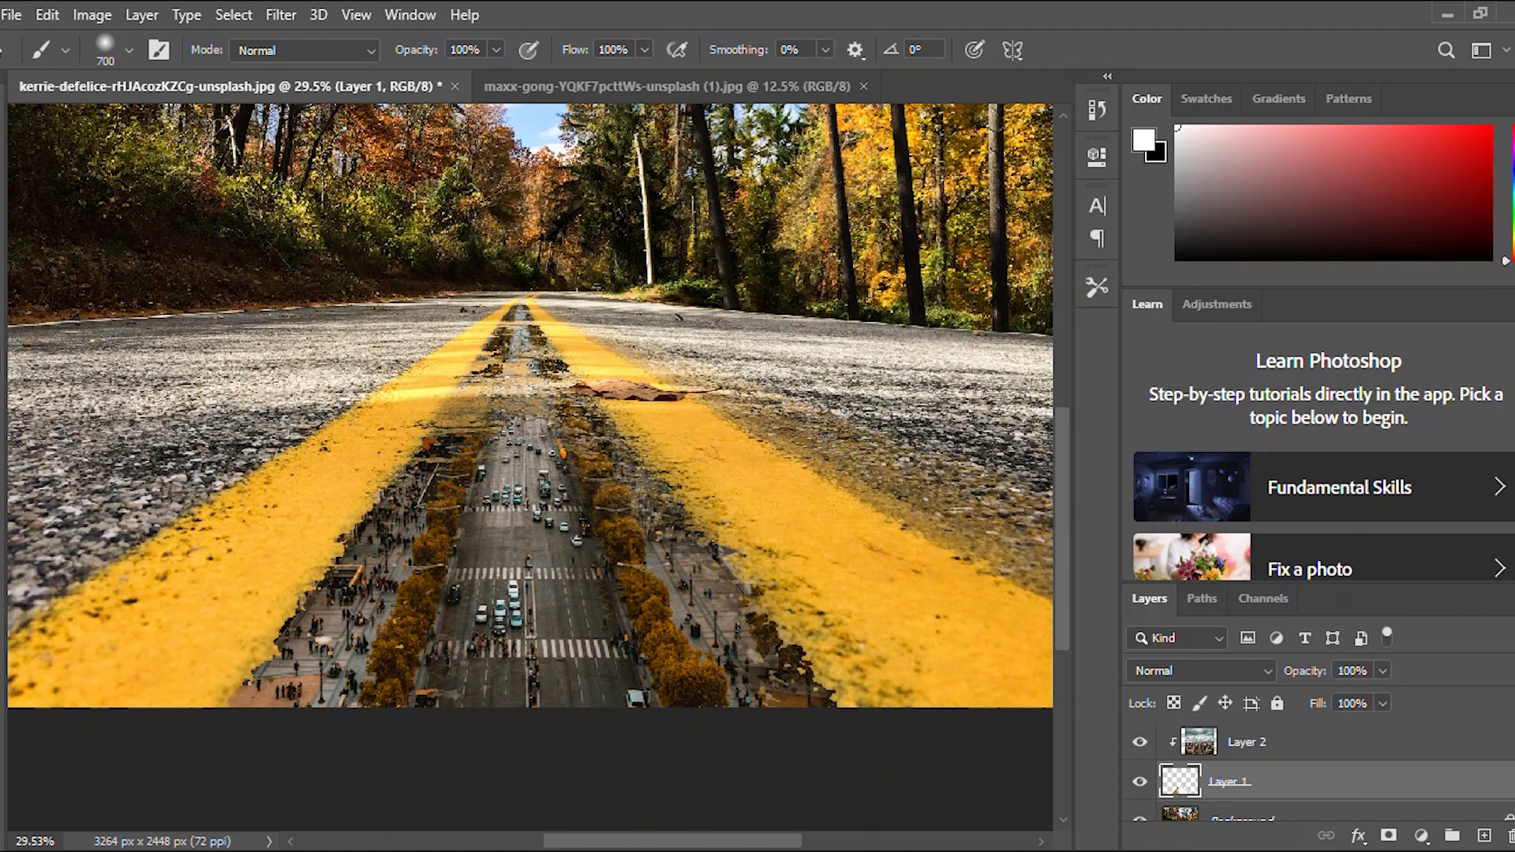
Reduce the brush size to 175 and paint on Layer 1 along the inner edges of both yellow lines to reveal more city.
key(bracketleft)
key(bracketleft)
key(bracketleft)
key(bracketleft)
key(bracketleft)
key(bracketleft)
mouse_move(757, 678)
mouse_down()
mouse_move(616, 458)
mouse_move(569, 434)
mouse_up()
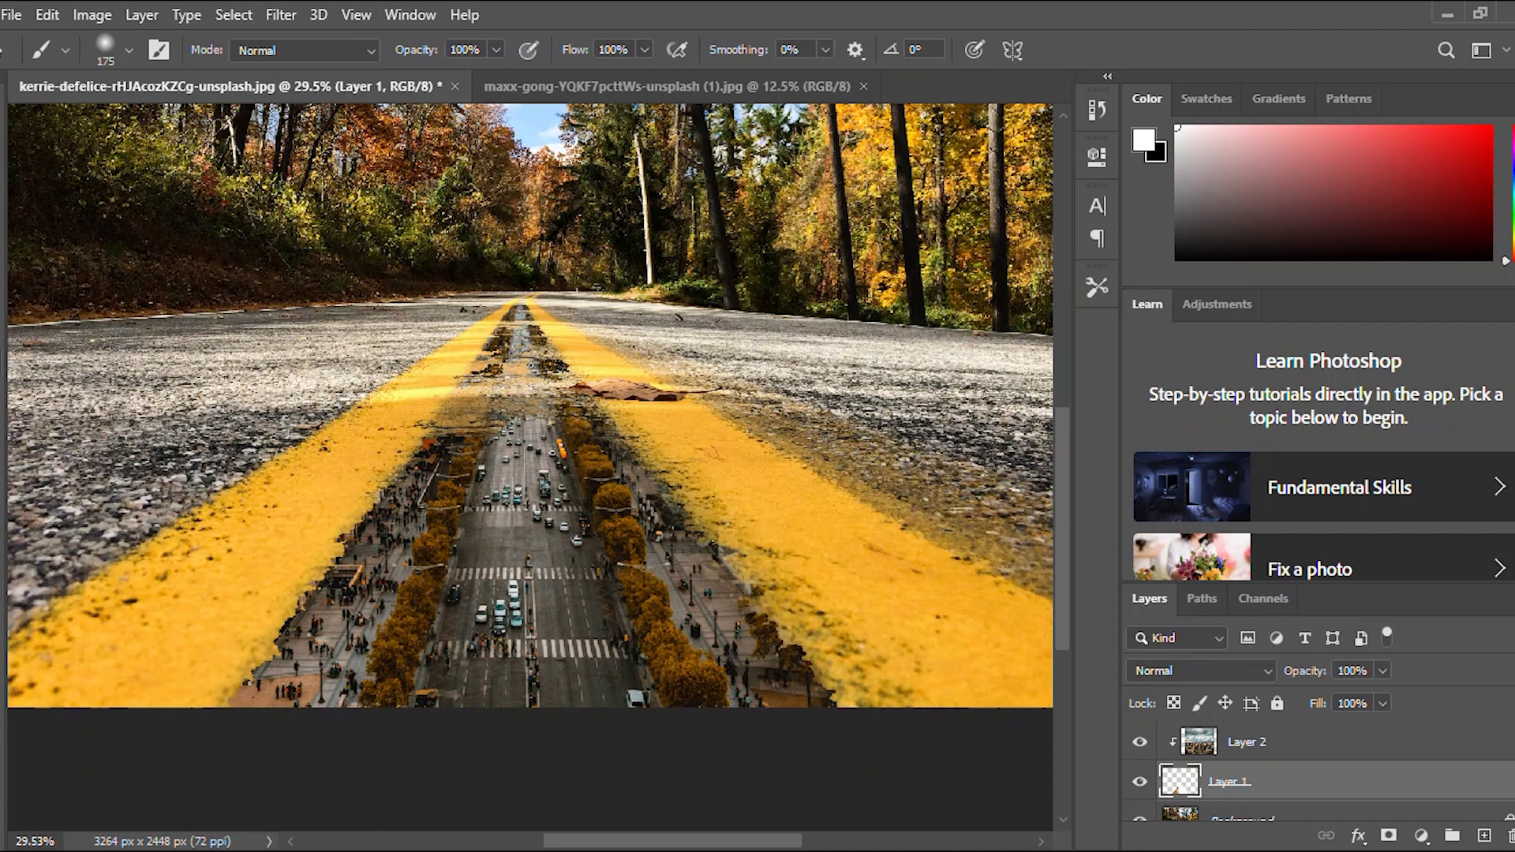
mouse_move(777, 635)
mouse_down()
mouse_move(750, 607)
mouse_move(819, 692)
mouse_move(846, 697)
mouse_move(797, 639)
mouse_up()
drag(830, 688, 844, 705)
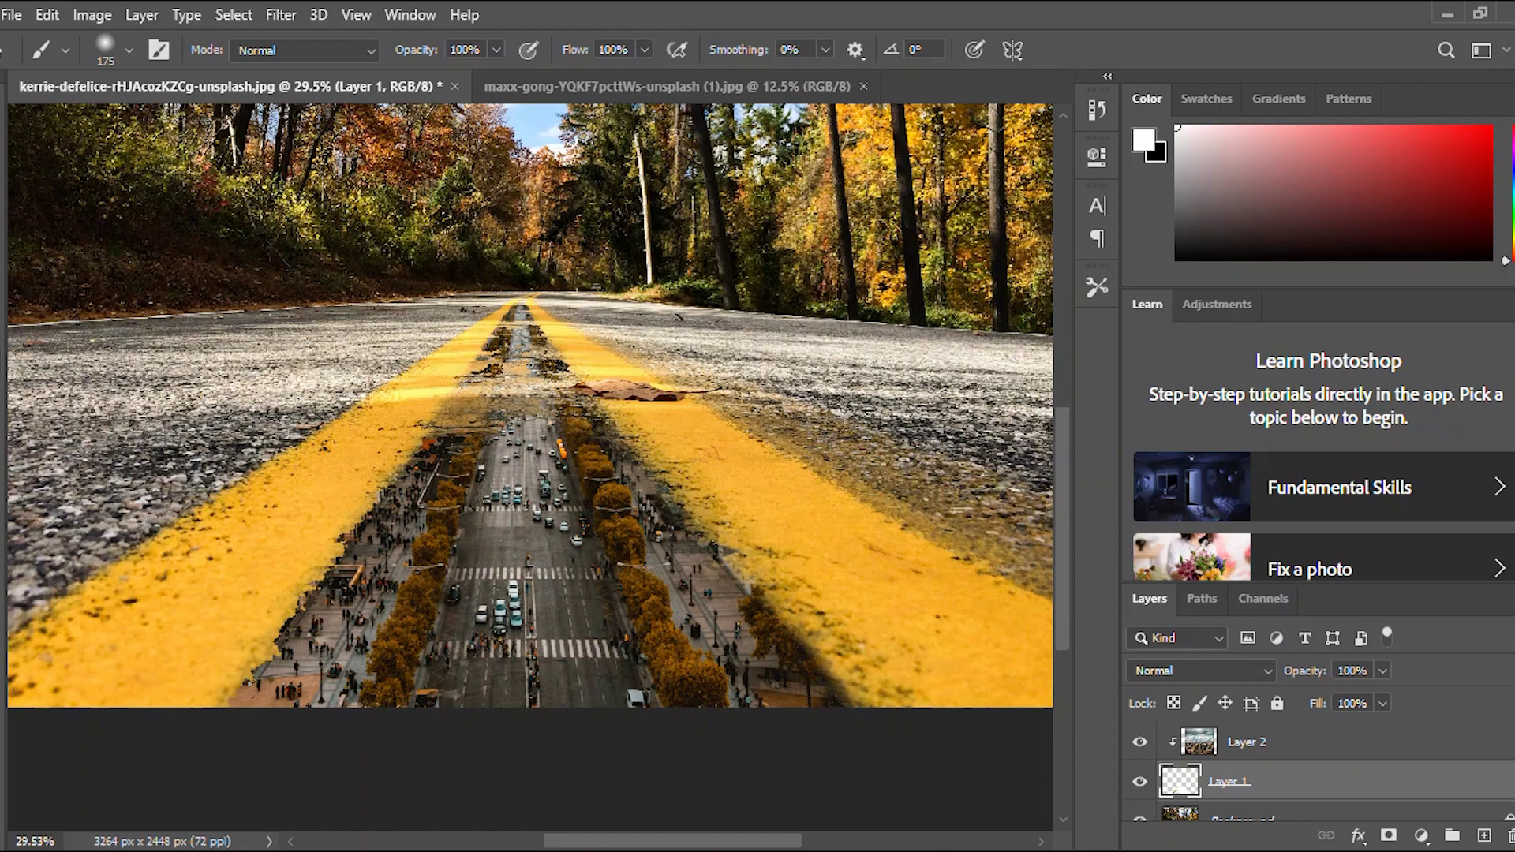
drag(277, 655, 246, 685)
Reduce the brush to 80 and paint on Layer 1 to fill the far, narrow end of the strip between the yellow lines.
scroll(512, 489, down, 9)
scroll(513, 489, up, 9)
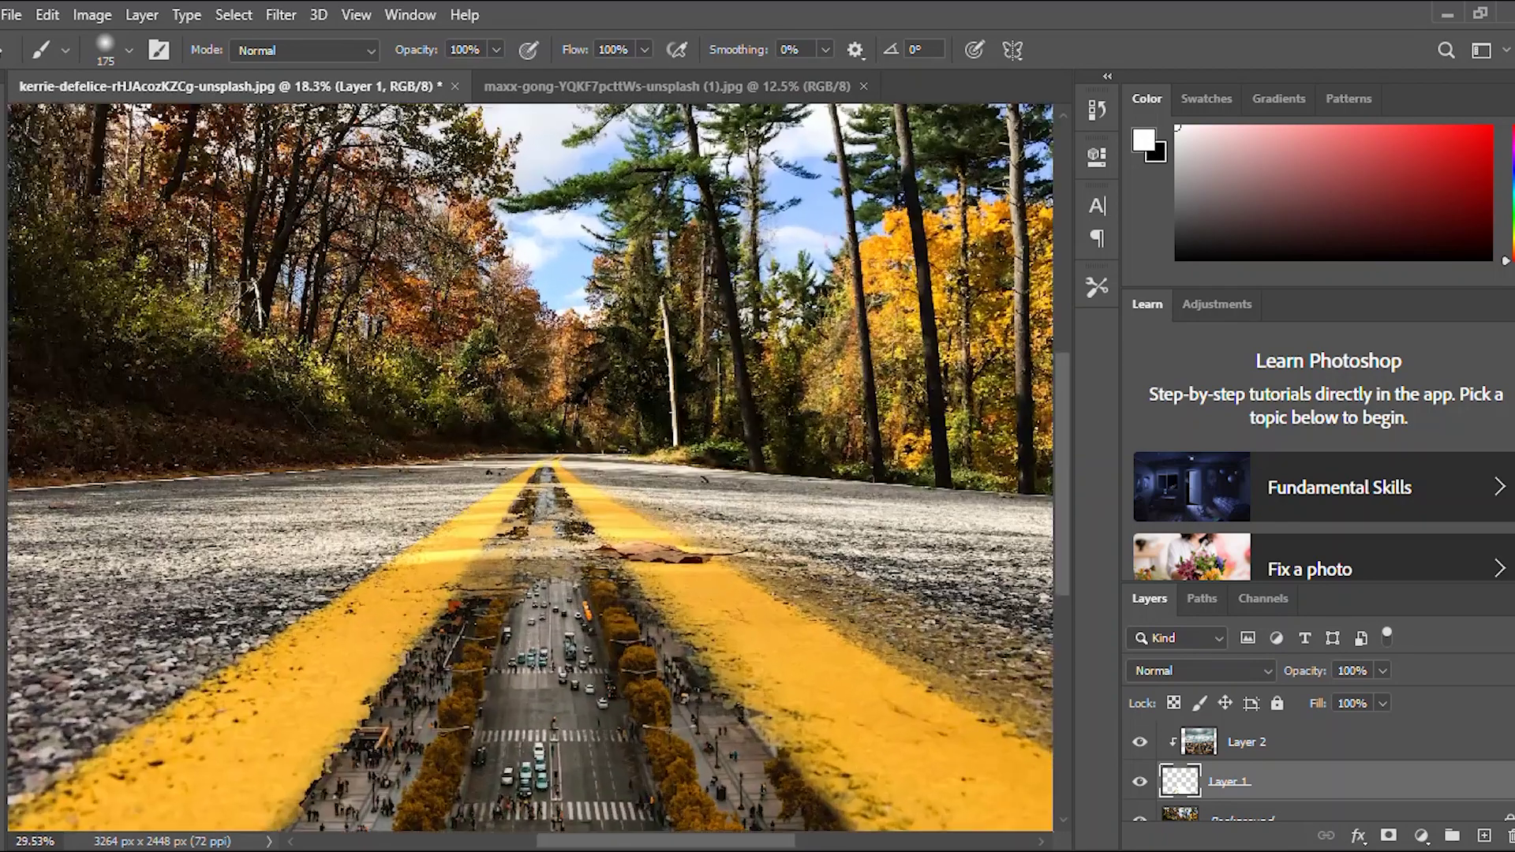
scroll(482, 571, up, 5)
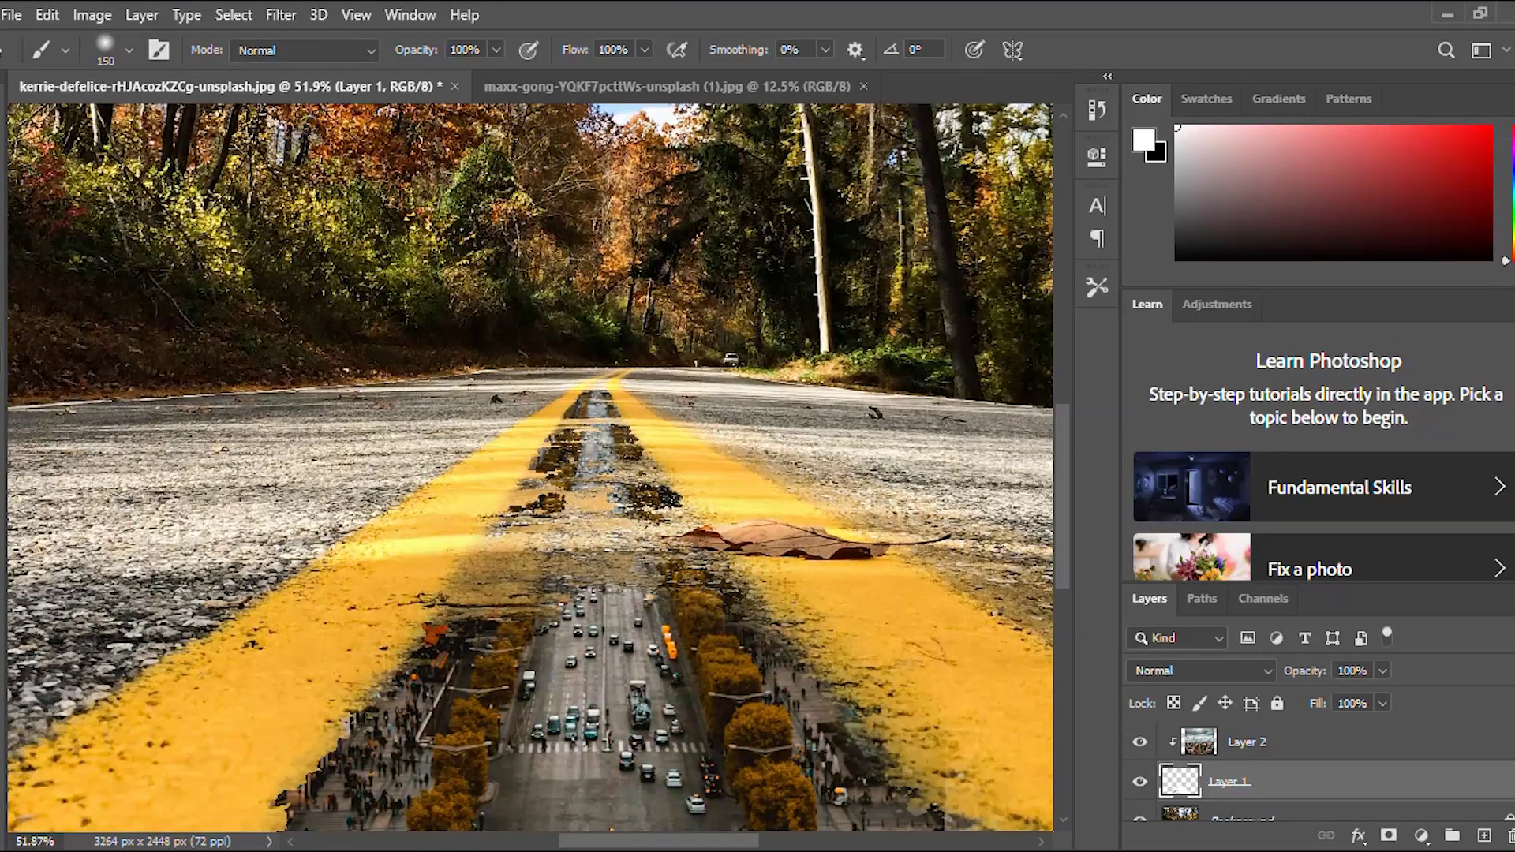
key(bracketleft)
key(bracketleft)
key(bracketleft)
key(bracketleft)
mouse_move(599, 428)
mouse_down()
mouse_move(571, 444)
mouse_move(569, 423)
mouse_move(619, 446)
mouse_move(651, 497)
mouse_move(620, 419)
mouse_move(646, 452)
mouse_move(636, 511)
mouse_up()
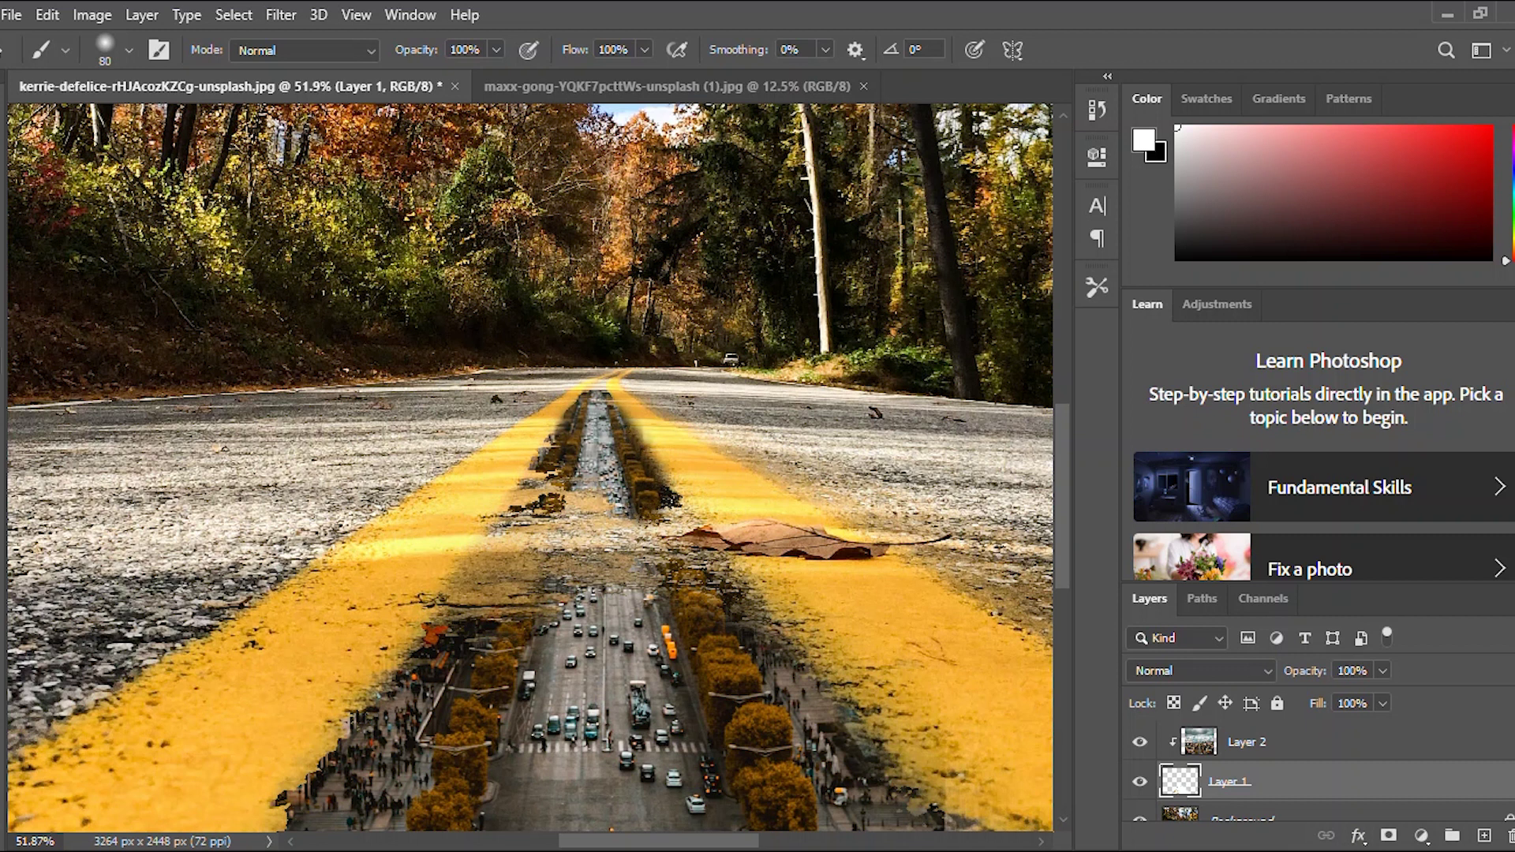
mouse_move(563, 402)
mouse_down()
mouse_move(527, 497)
mouse_move(603, 506)
mouse_move(569, 511)
mouse_up()
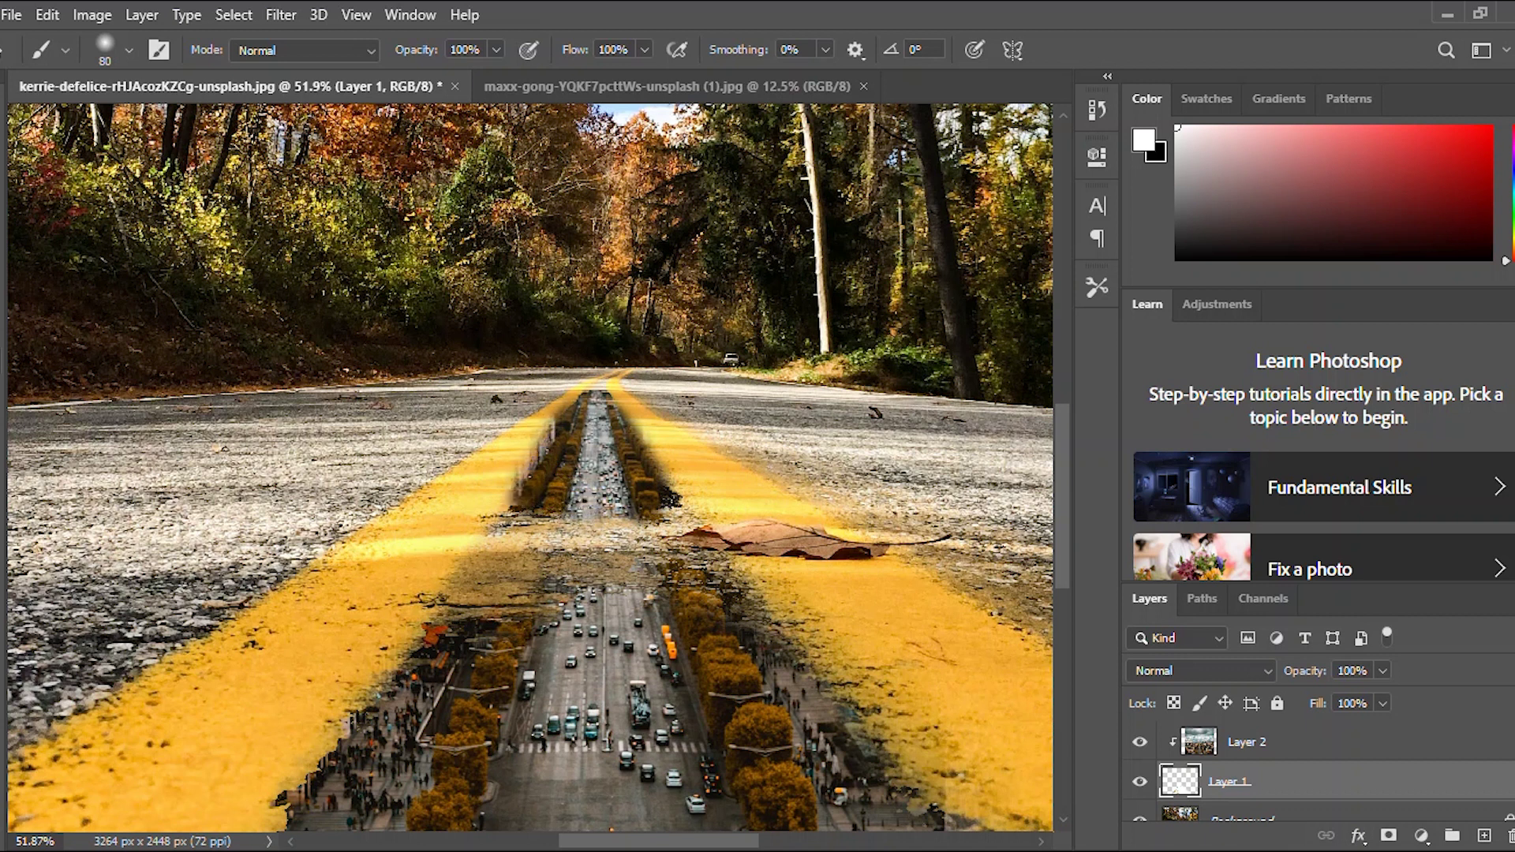
Add a Color Balance adjustment above the city layer with midtones at Cyan-Red -16, Magenta-Green -8 and Yellow-Blue -6.
scroll(530, 467, down, 10)
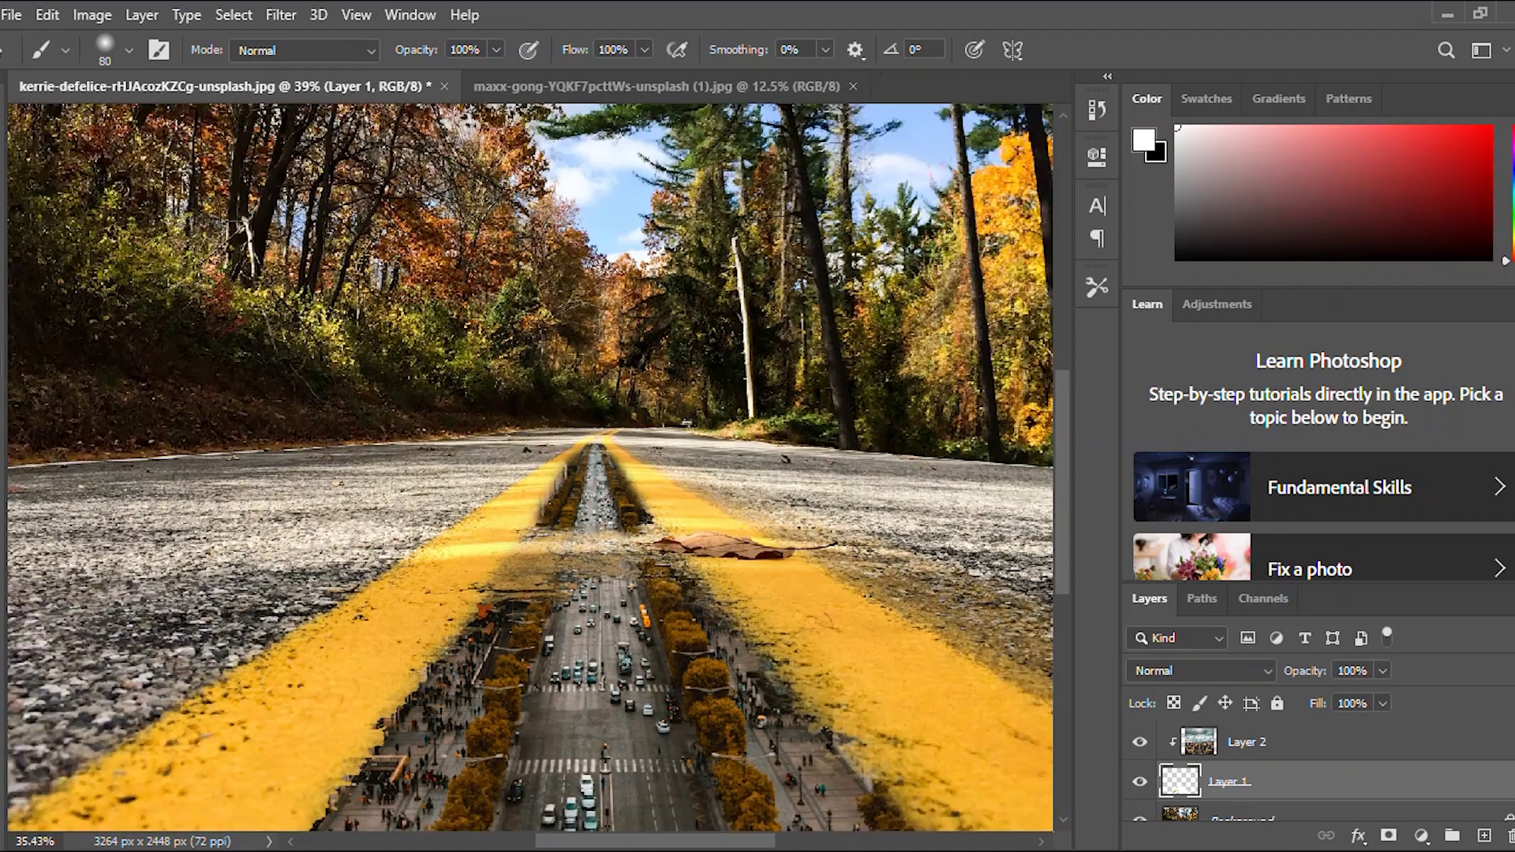
scroll(530, 474, up, 5)
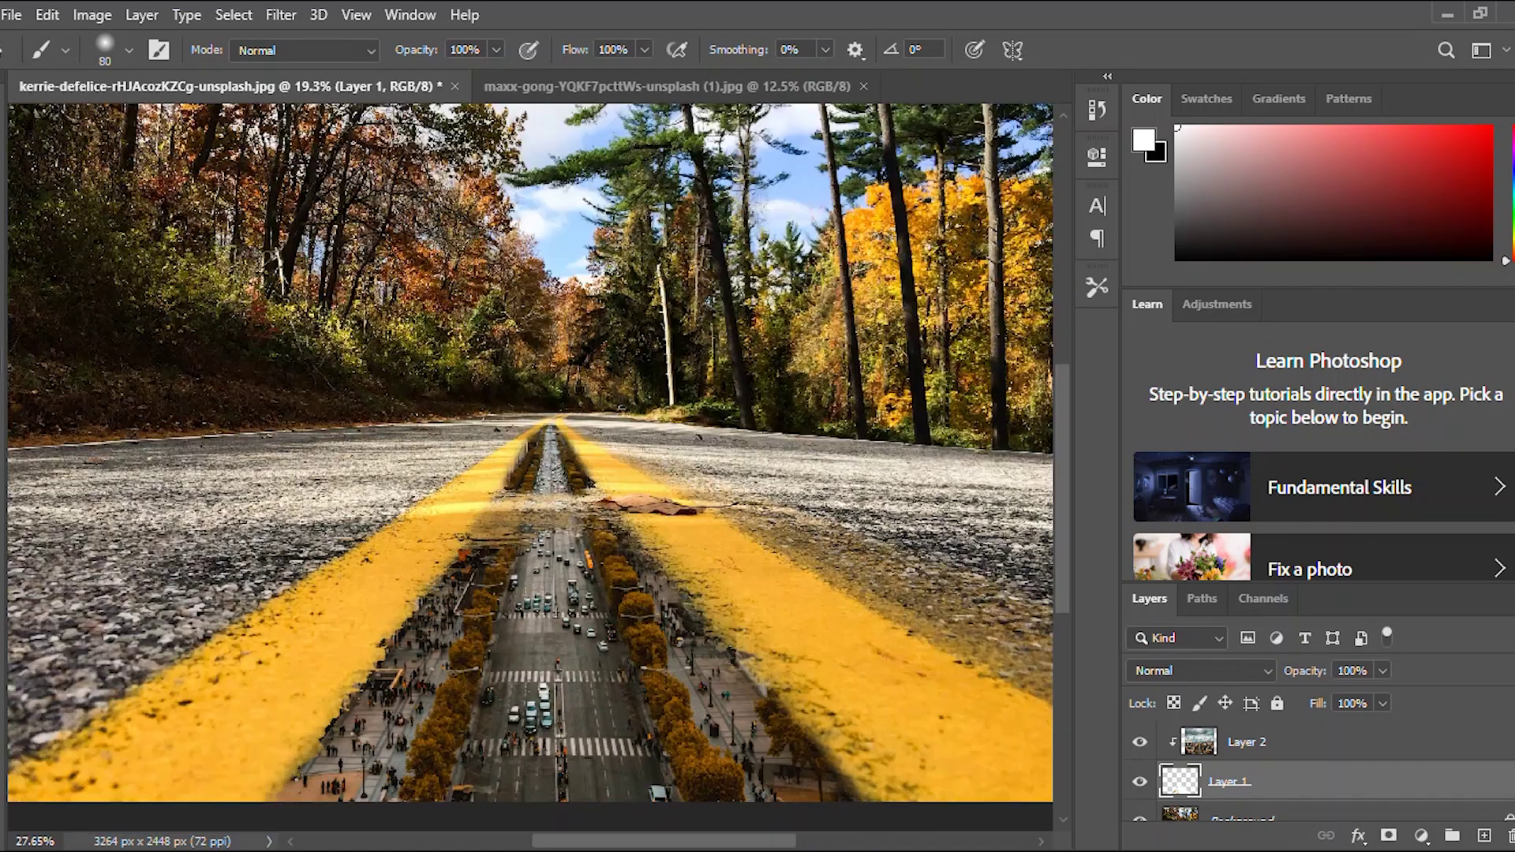
key(v)
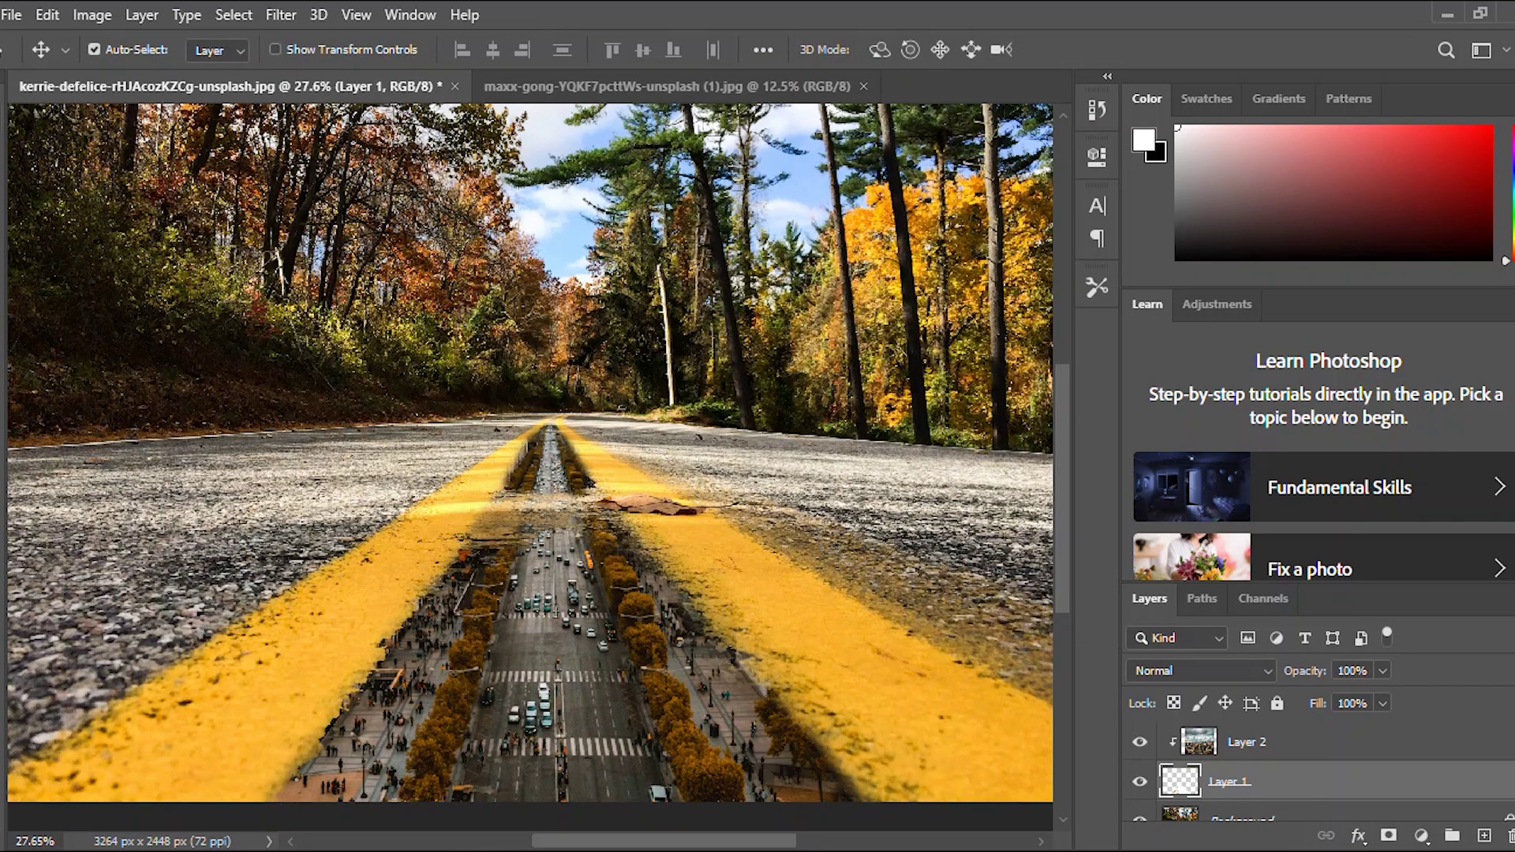
click(1263, 741)
click(1421, 835)
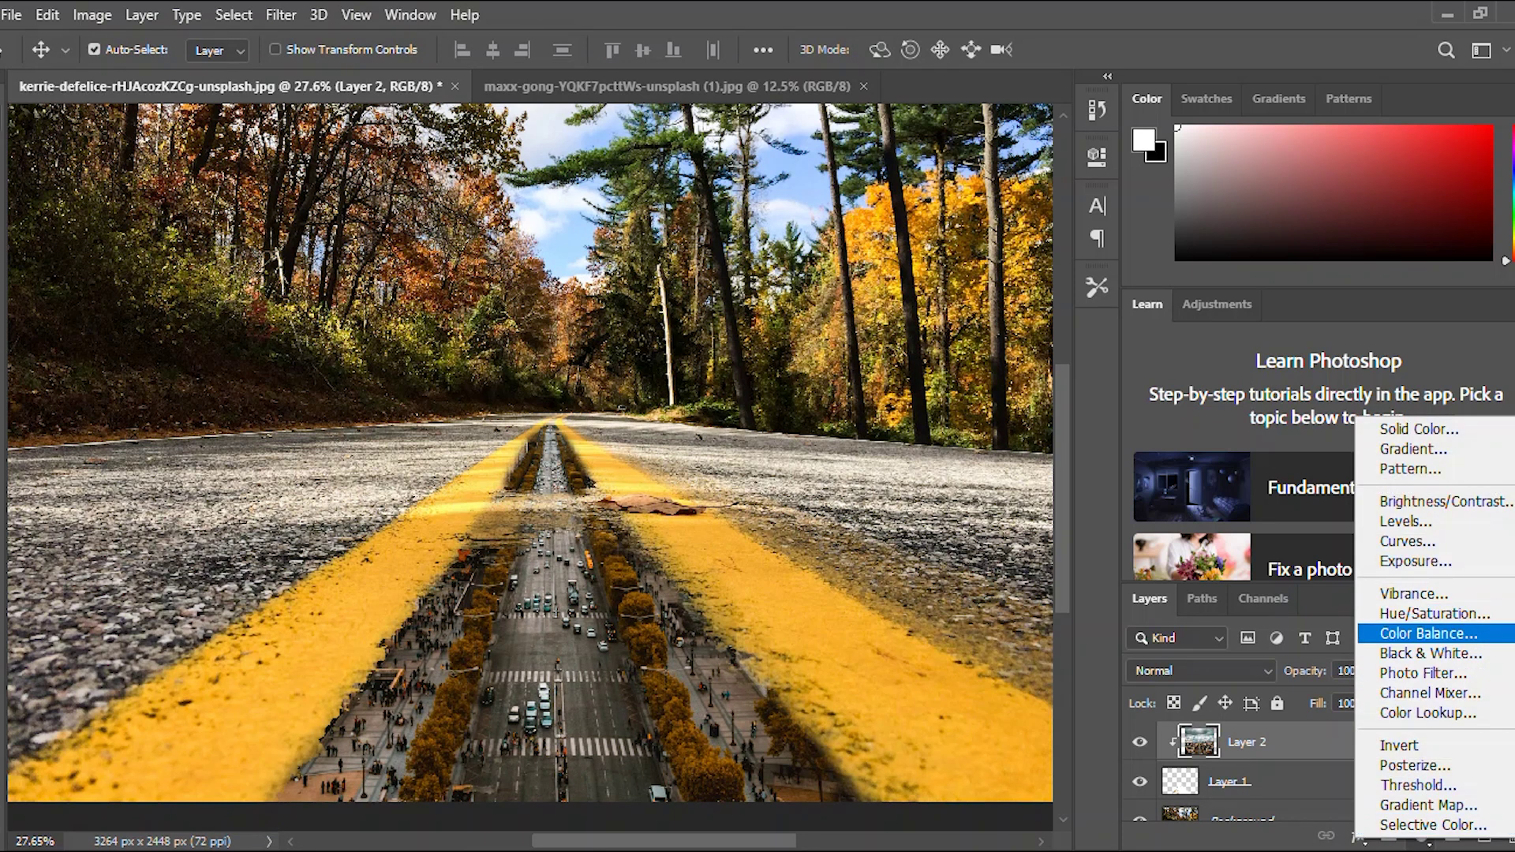
click(1428, 632)
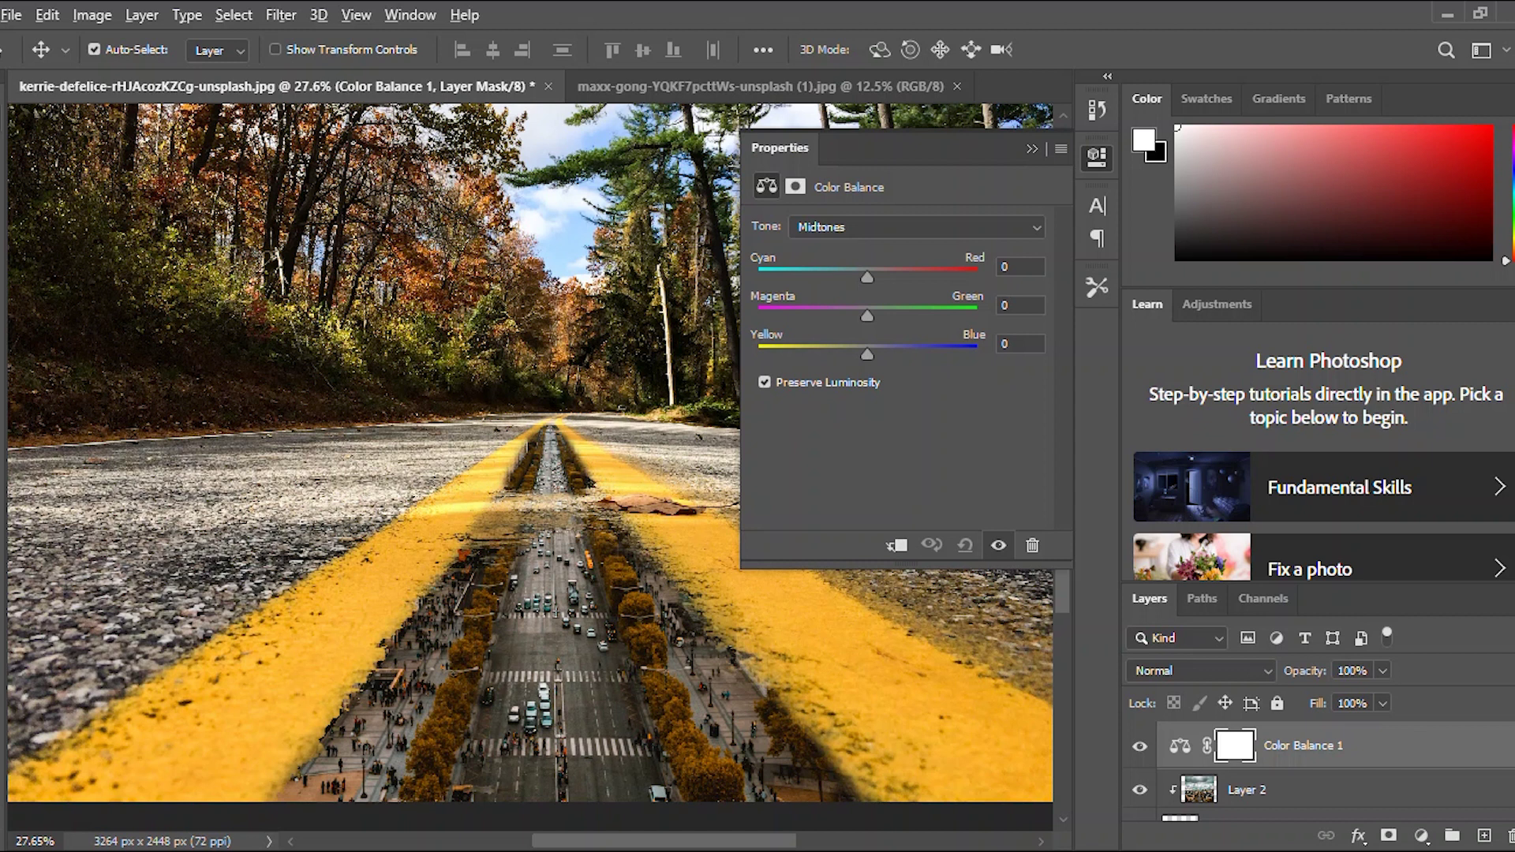
drag(867, 354, 850, 277)
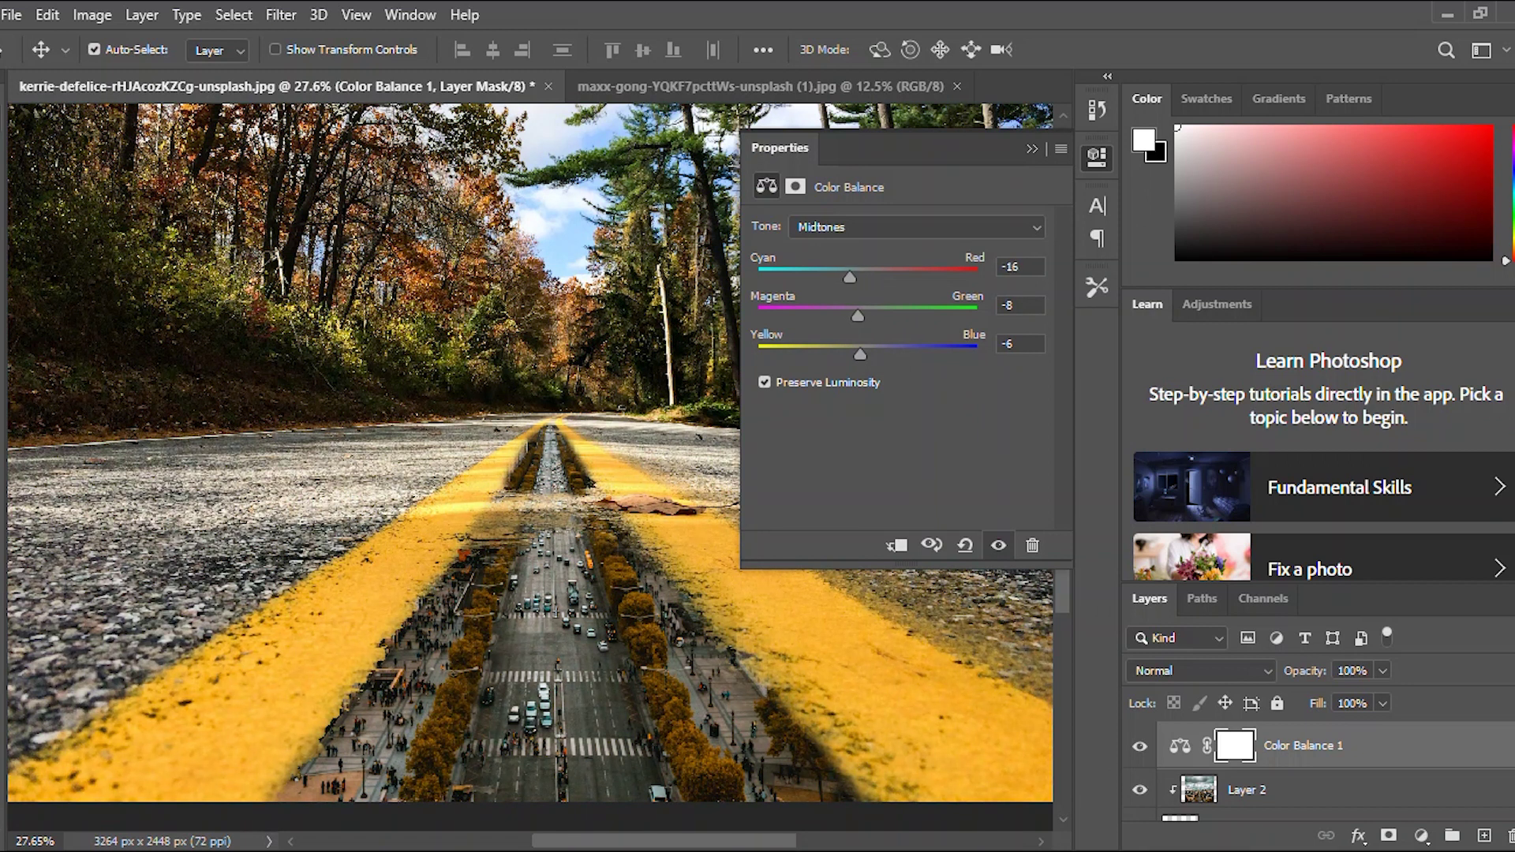
click(1032, 148)
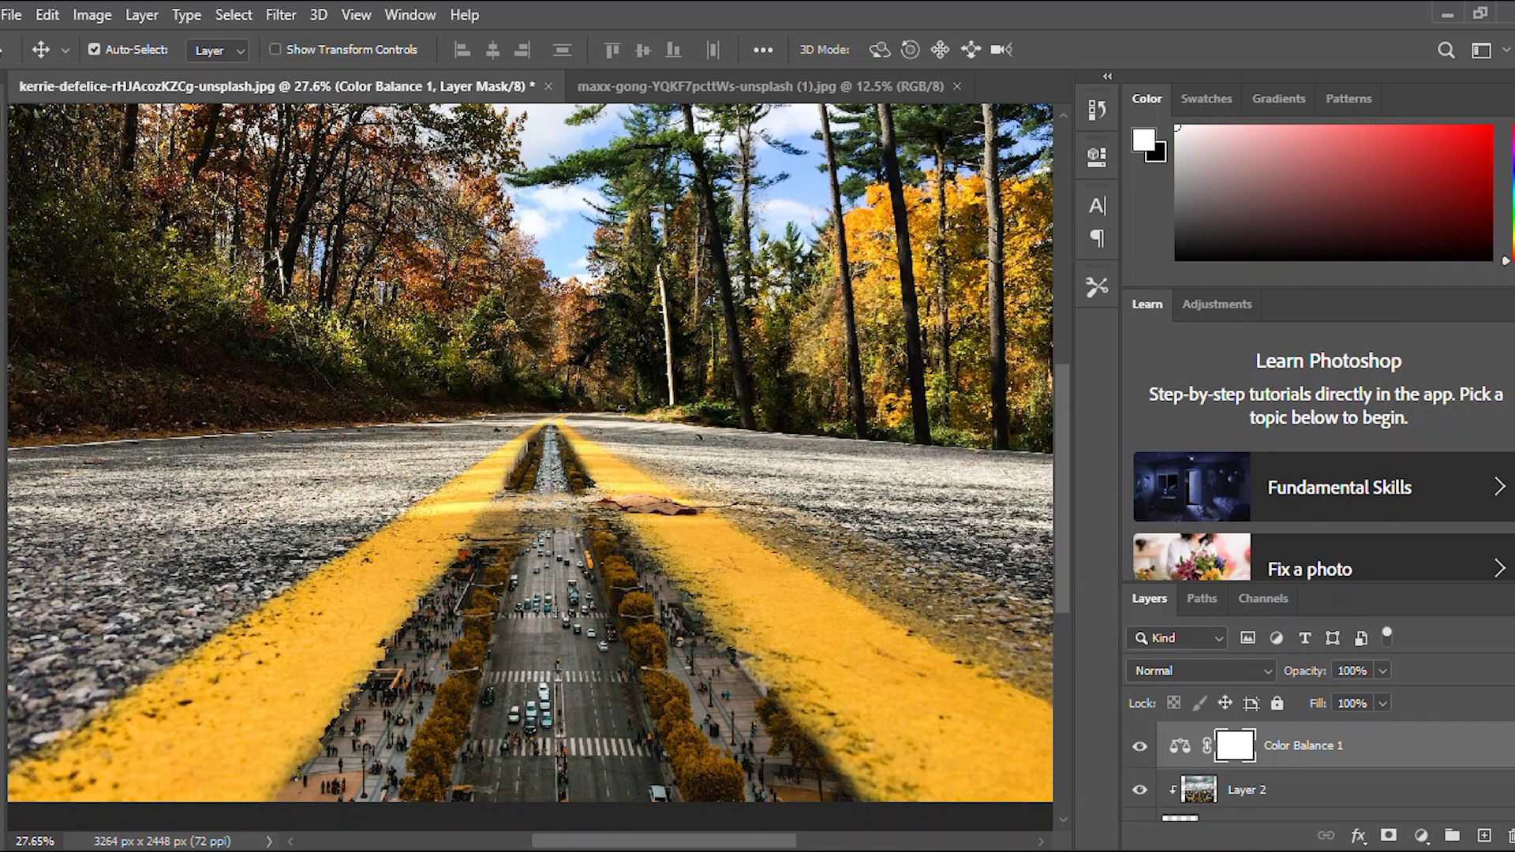
Add a new empty layer above the Color Balance adjustment.
scroll(530, 467, down, 4)
scroll(530, 467, up, 1)
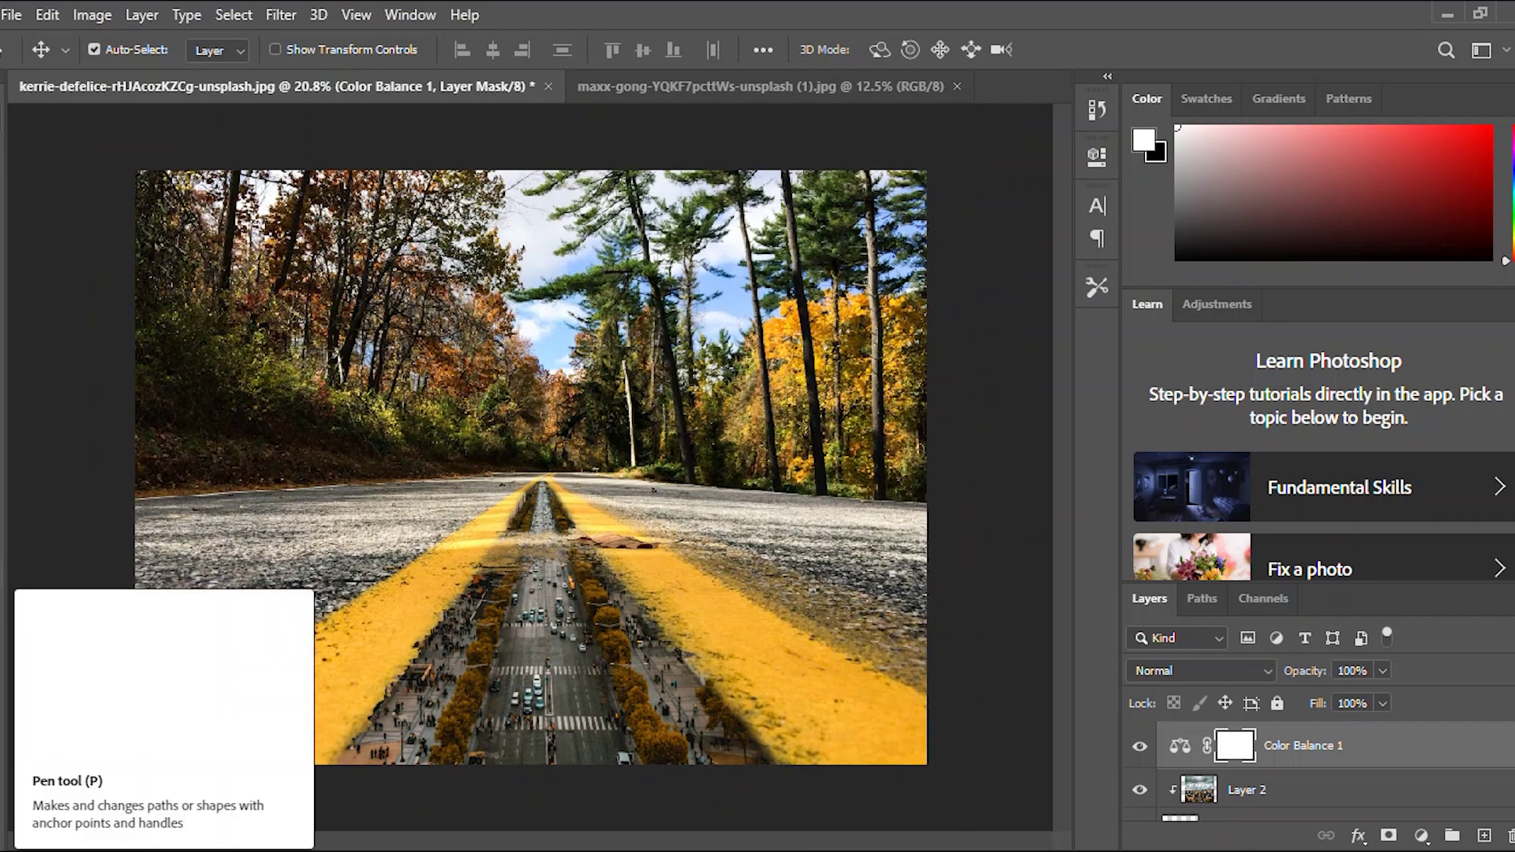
click(1485, 836)
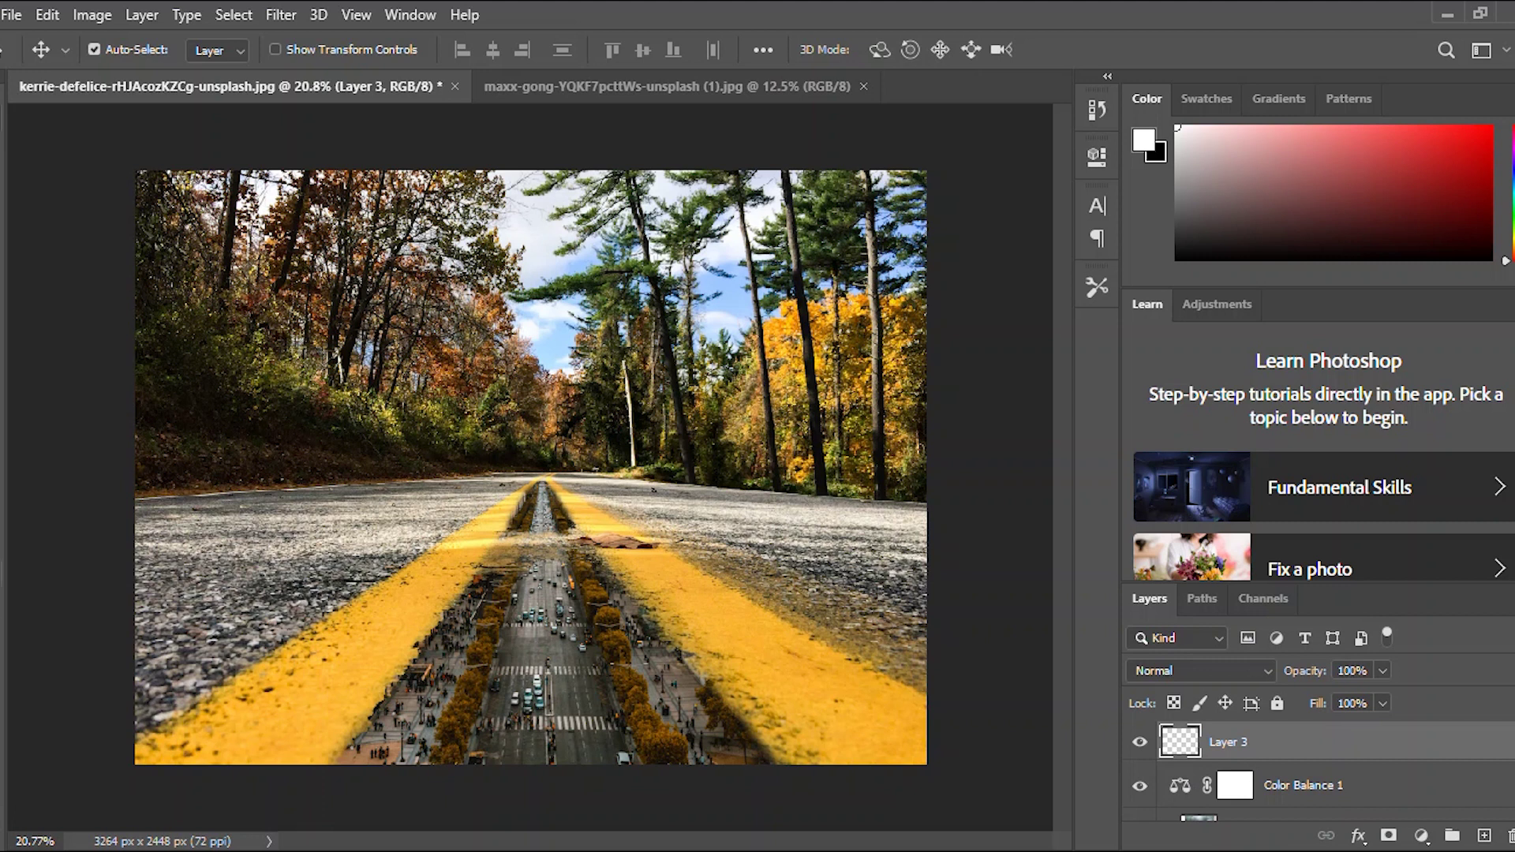
Draw a Pen tool path along the left-hand road edge, from the image's left border towards the vanishing point.
right_click(2, 569)
click(132, 498)
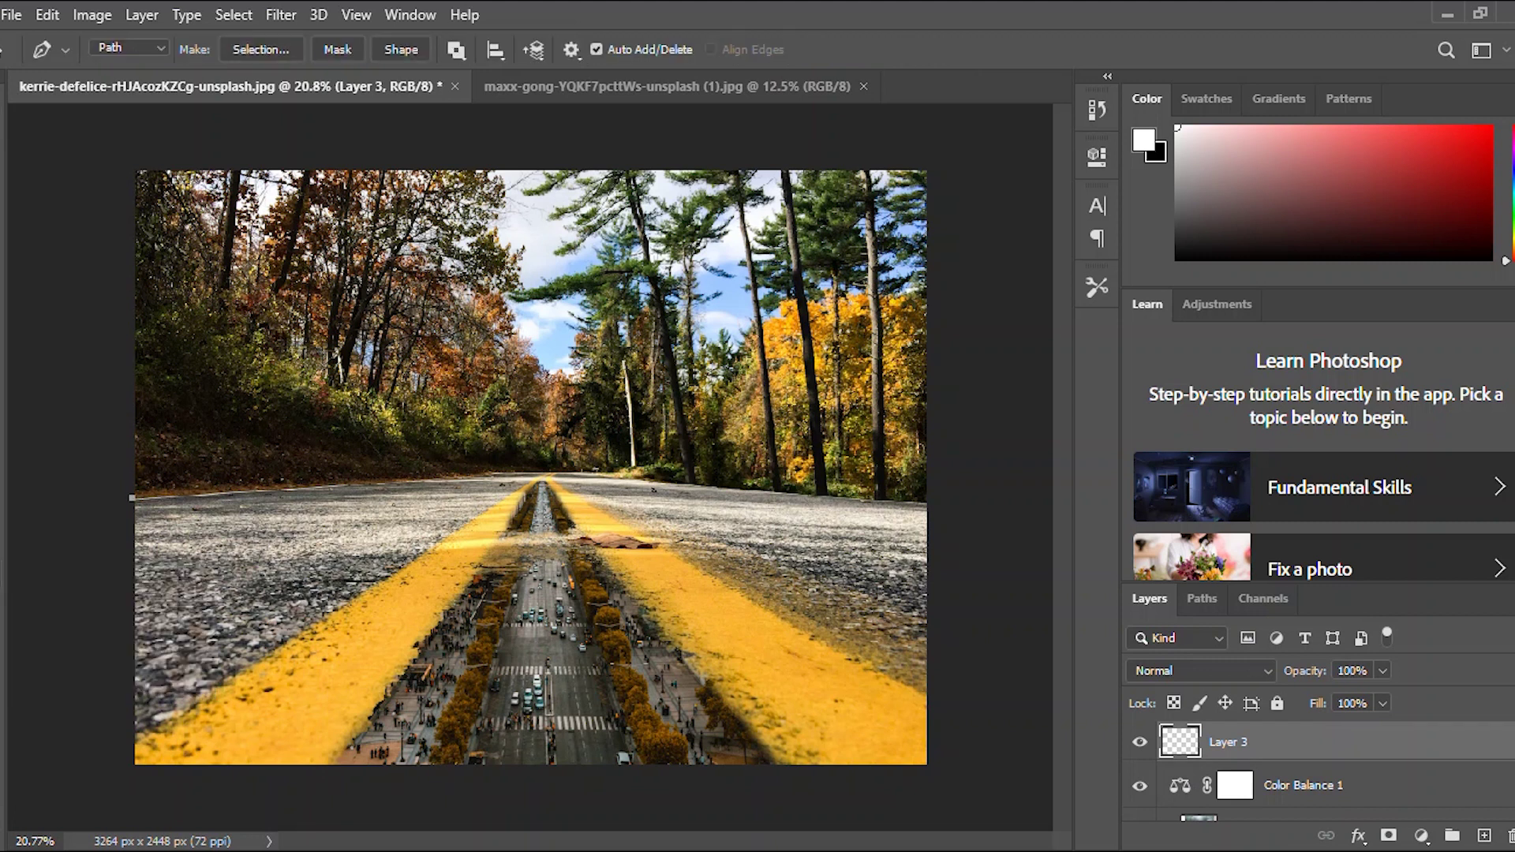
click(490, 497)
mouse_move(488, 498)
mouse_down()
mouse_move(489, 473)
mouse_move(477, 477)
mouse_up()
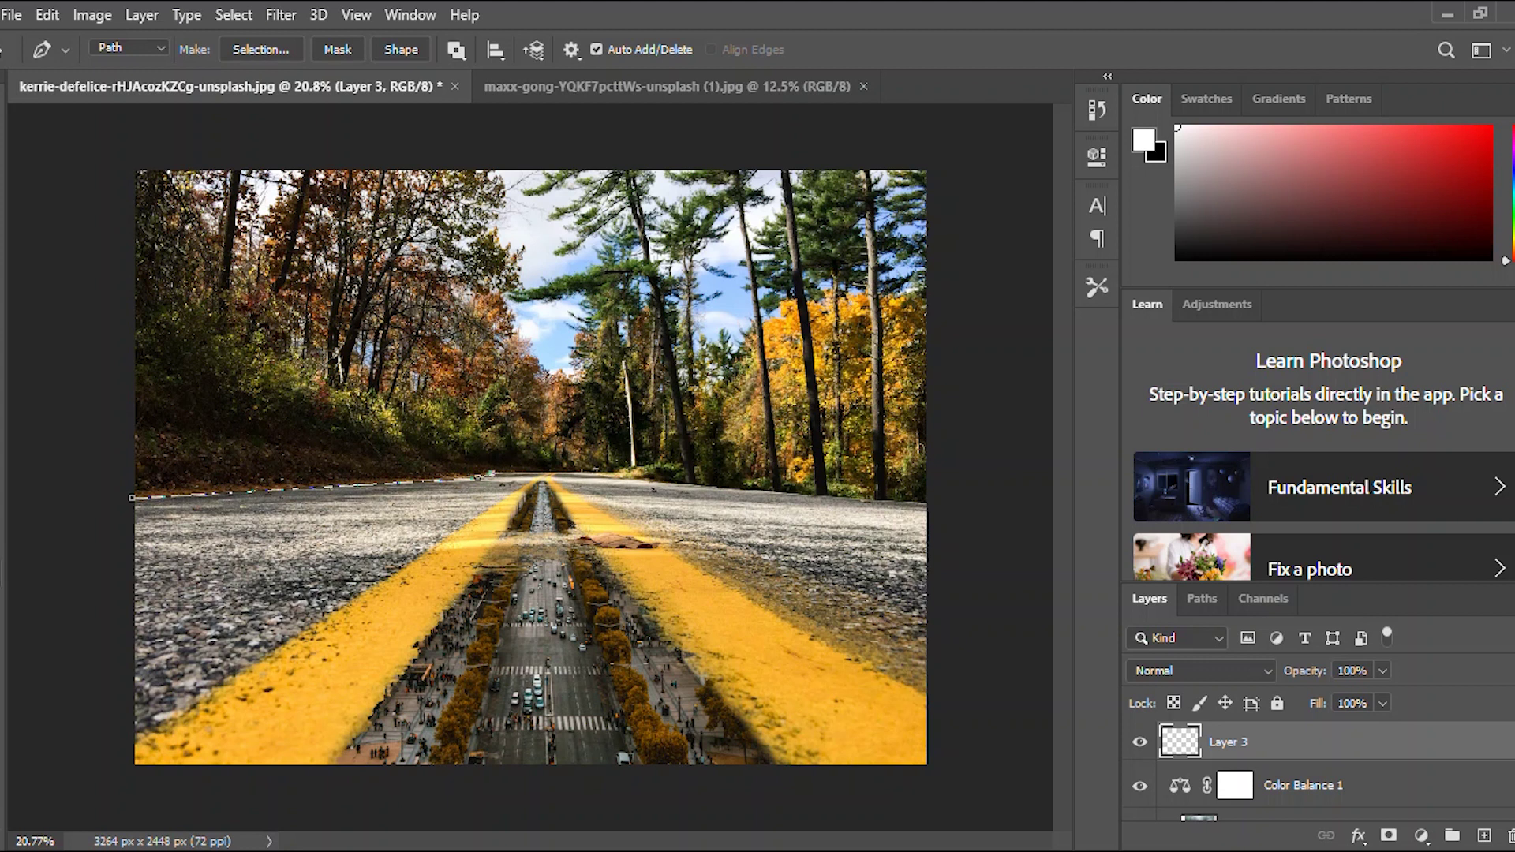
click(589, 473)
click(629, 474)
click(656, 475)
click(936, 477)
drag(936, 477, 671, 482)
scroll(640, 480, up, 20)
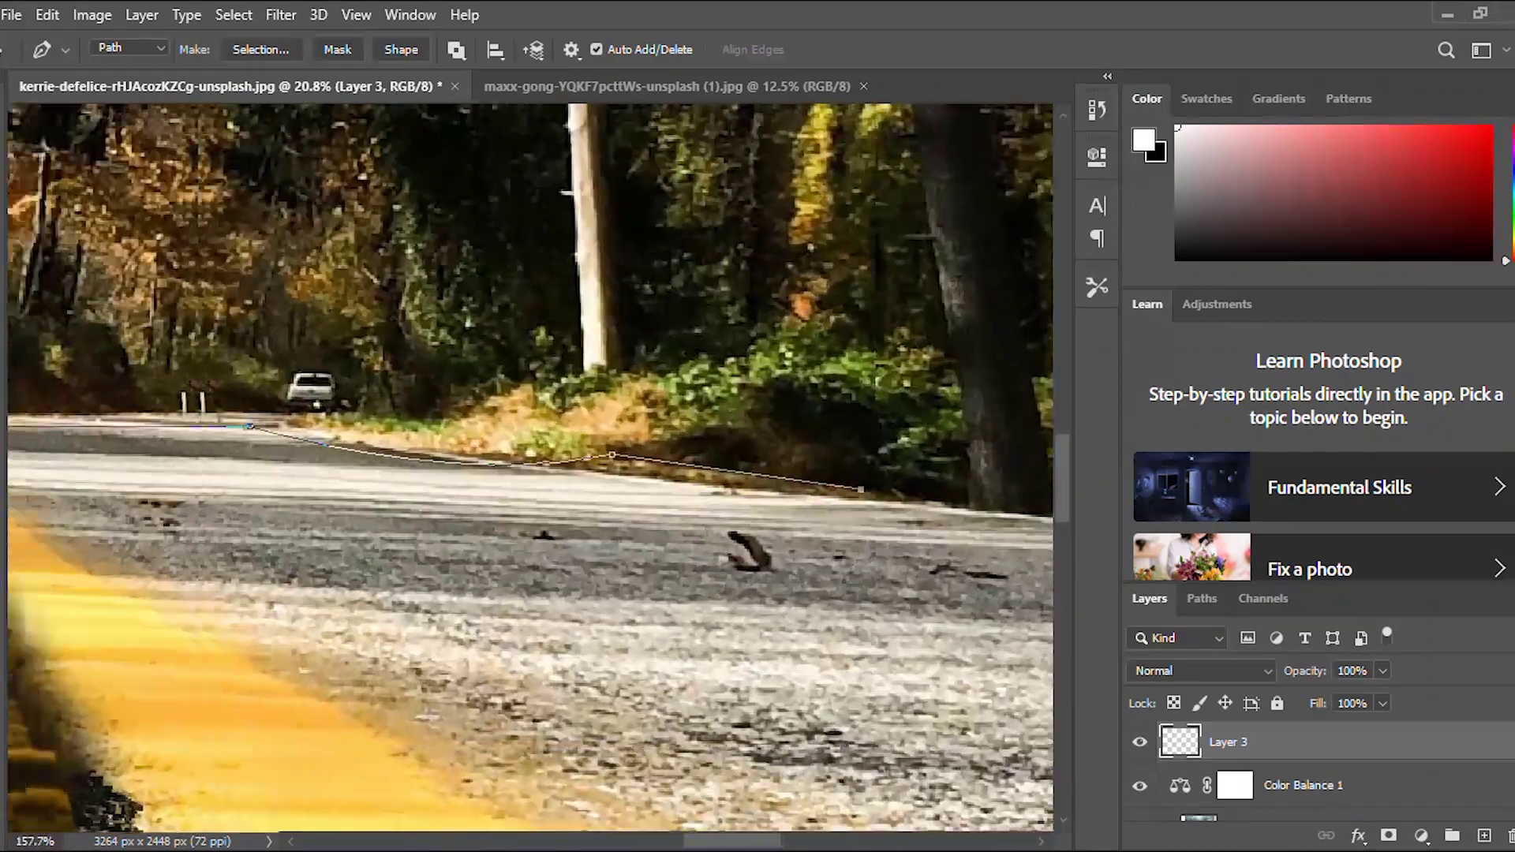
scroll(531, 467, left, 1)
key(ctrl+z)
key(ctrl+z)
key(ctrl+z)
key(ctrl+z)
key(ctrl+z)
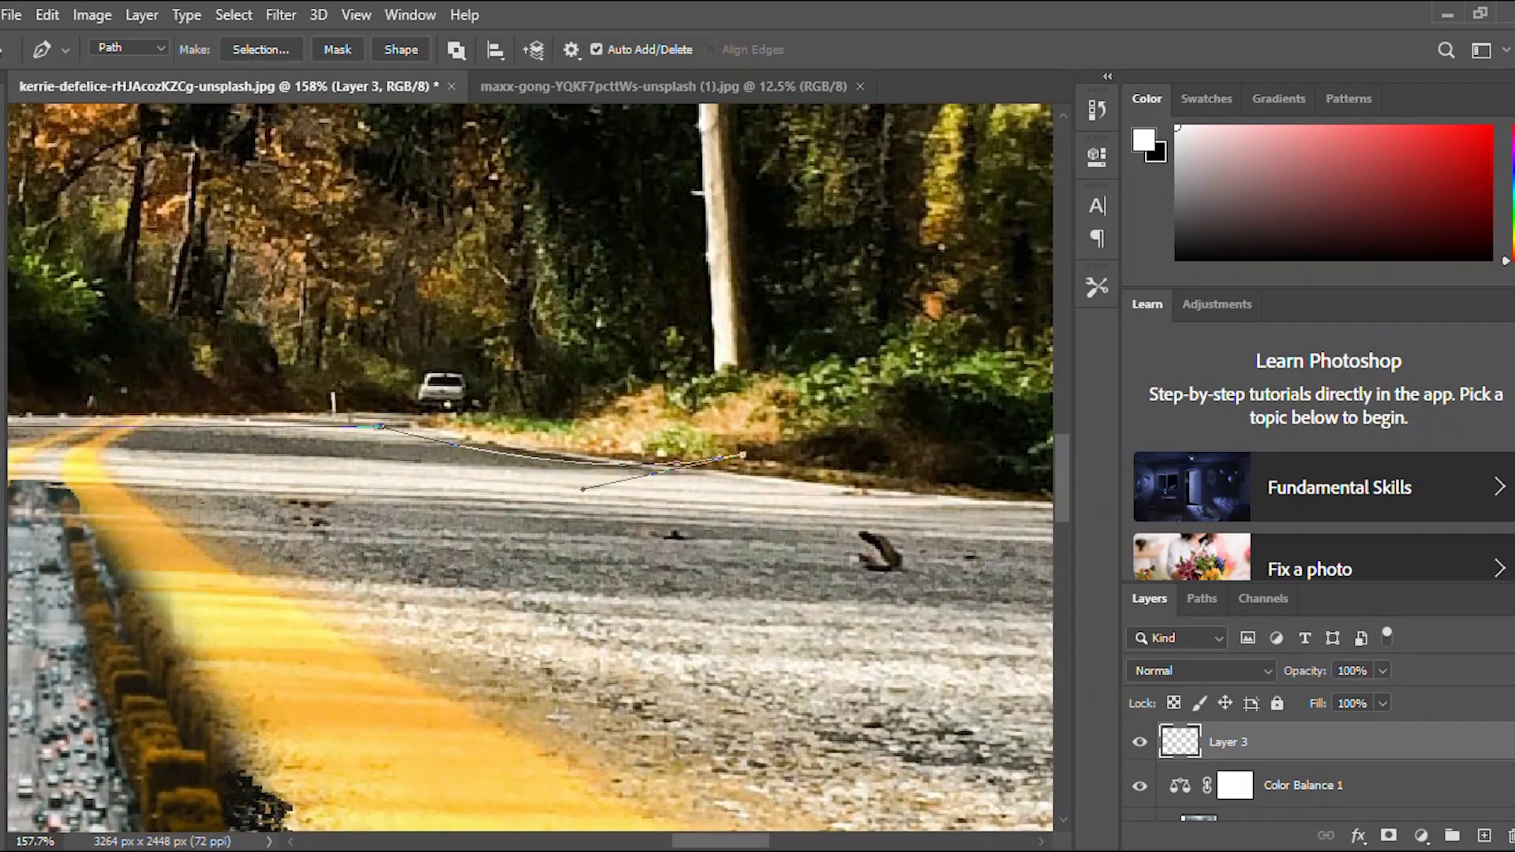
key(ctrl+z)
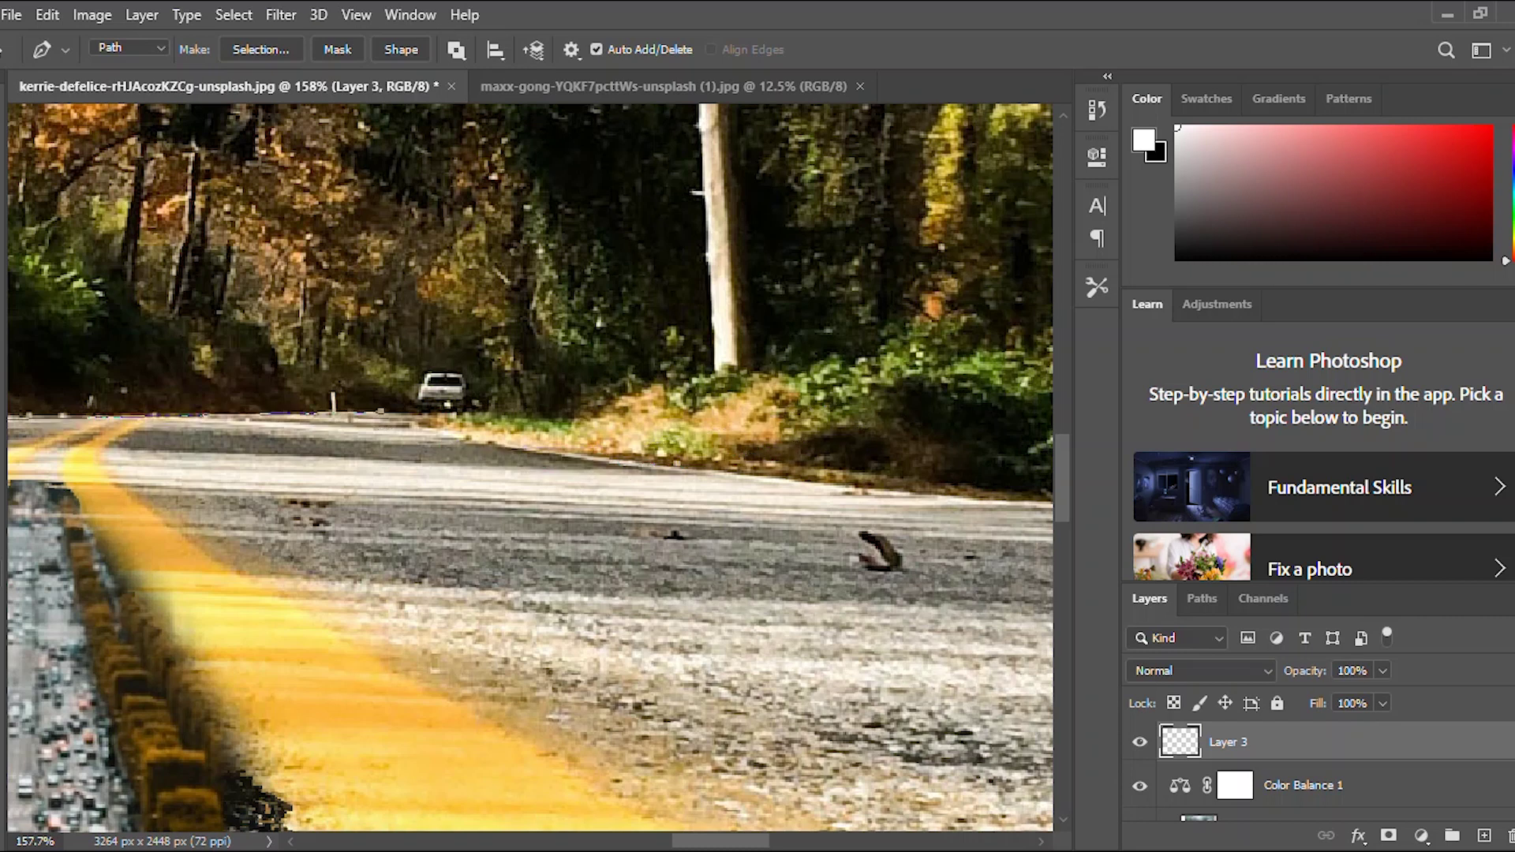
key(ctrl+z)
Continue the path along the right-hand road edge, from the distant car past the first large dark trunk.
click(513, 443)
click(760, 475)
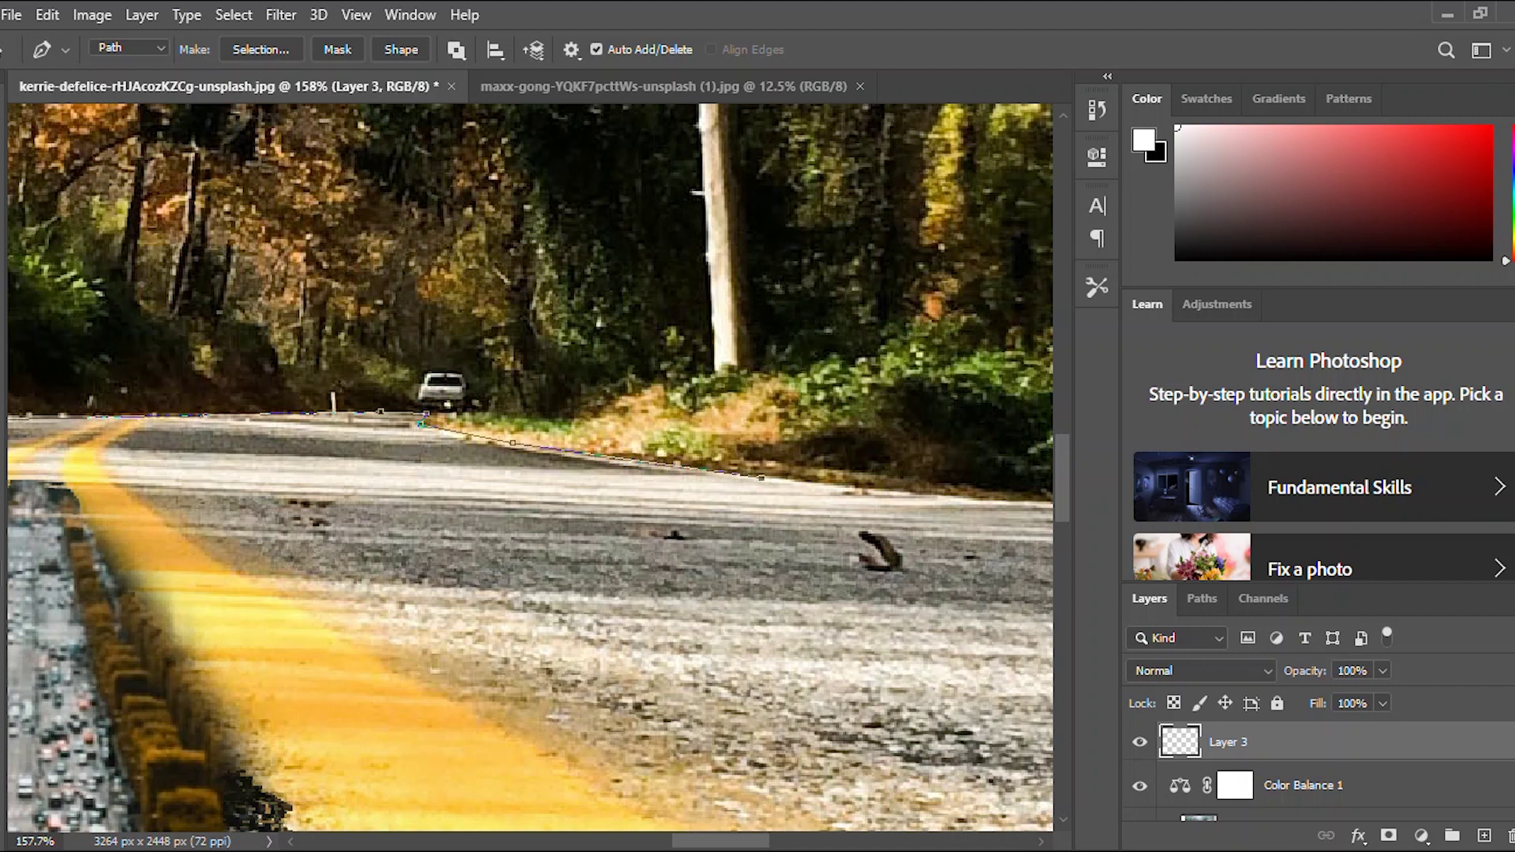
drag(760, 475, 345, 450)
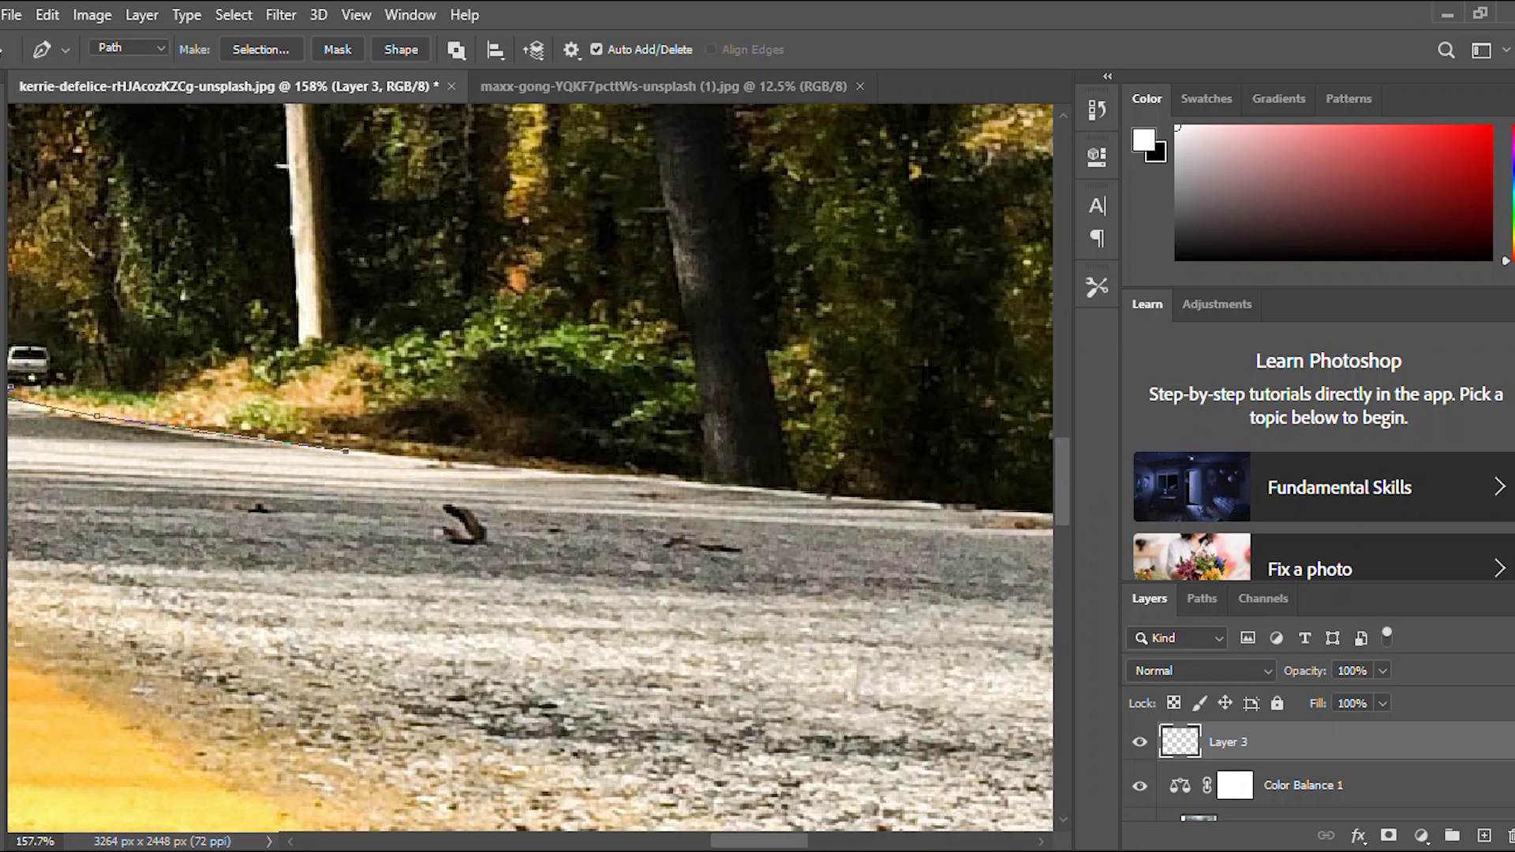
drag(756, 451, 757, 423)
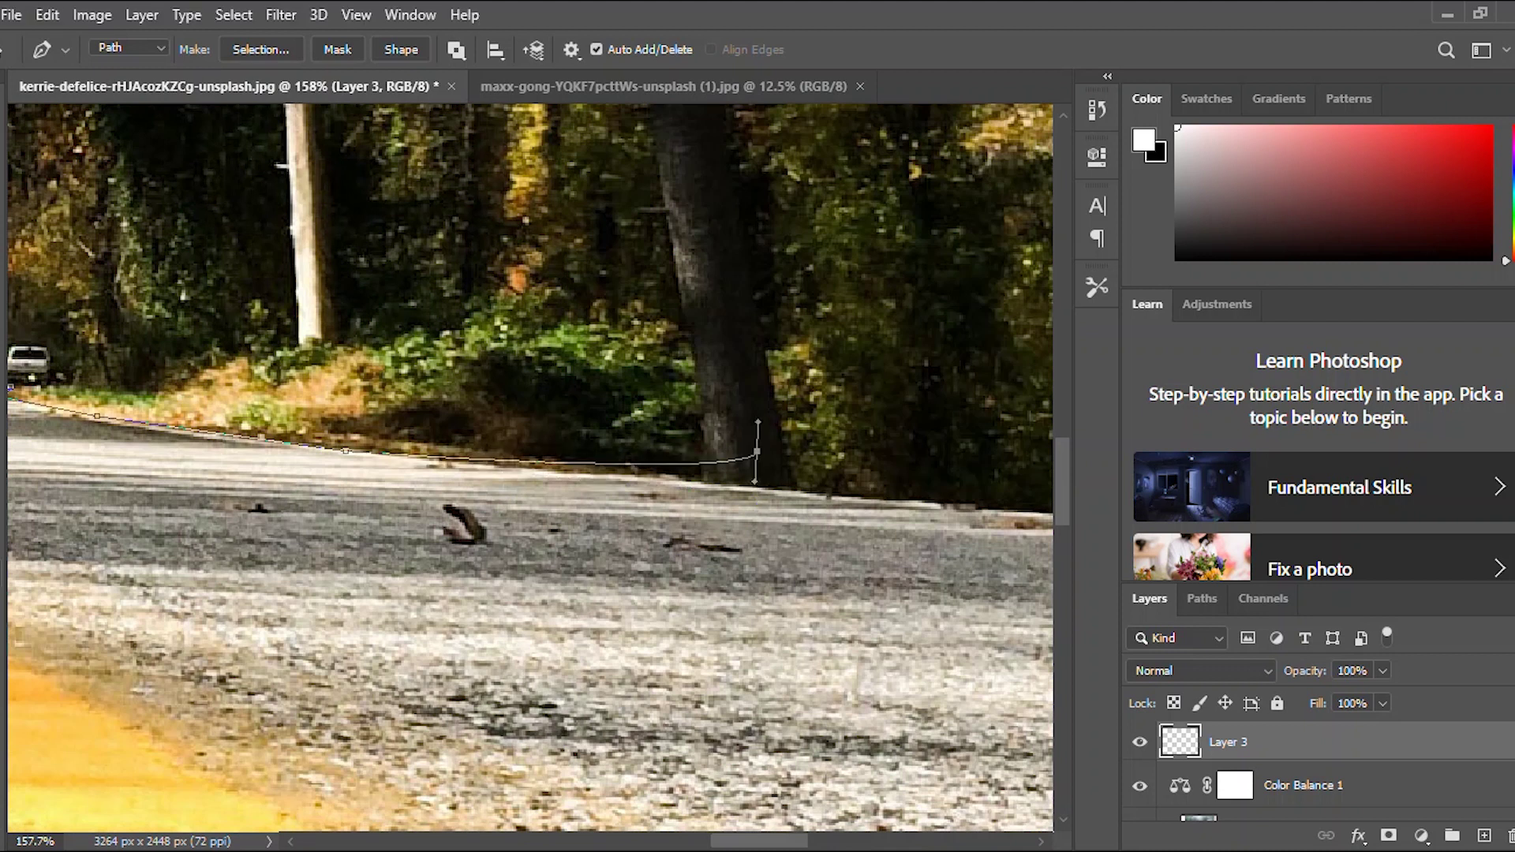
key(ctrl+z)
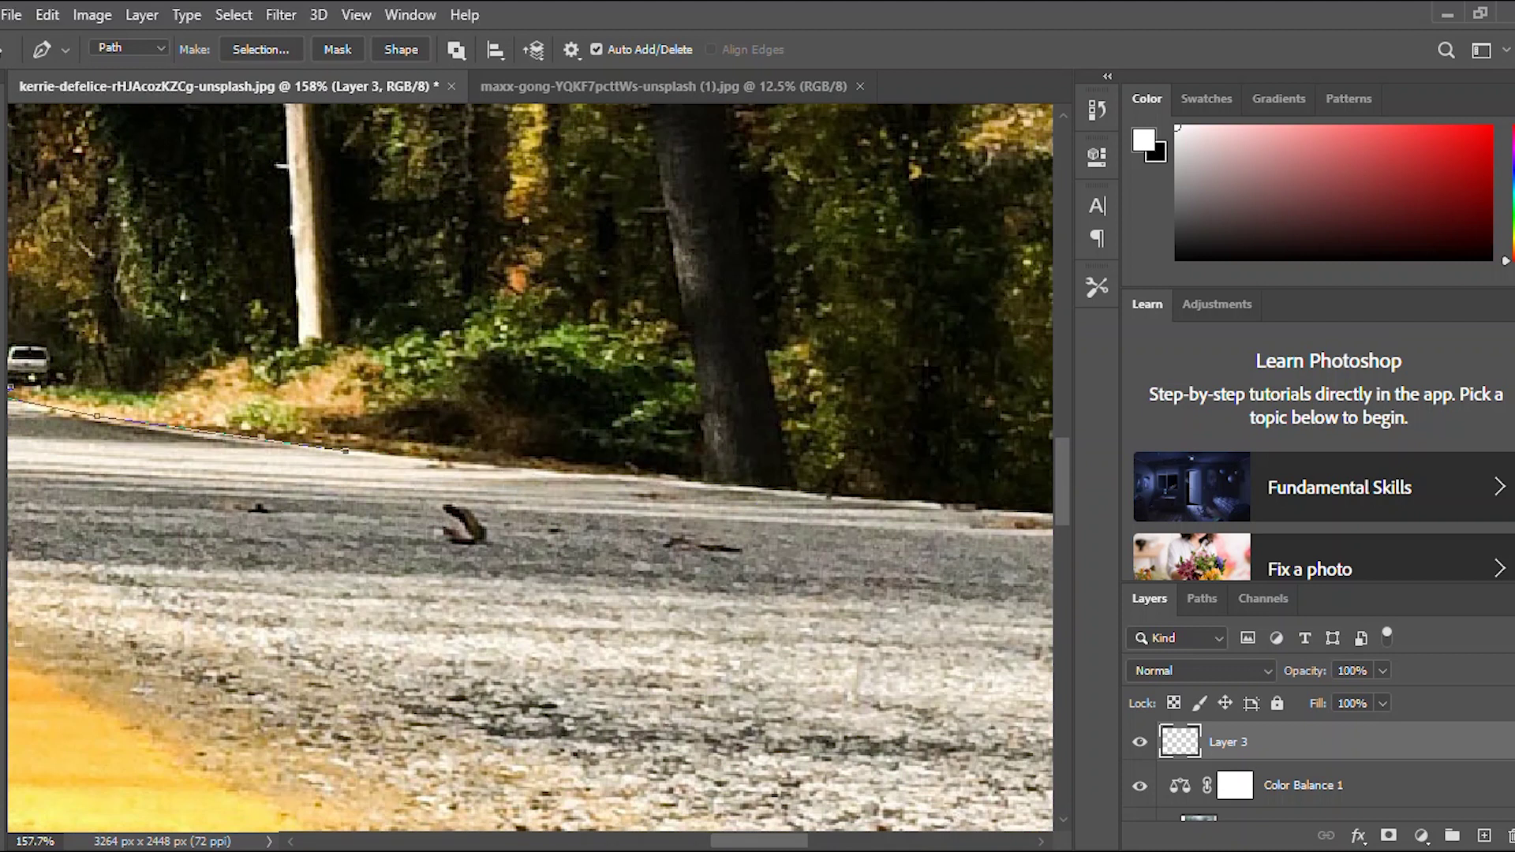
click(829, 496)
Extend the path along the rest of the right-hand road edge to the image's right border.
drag(1120, 505, 507, 505)
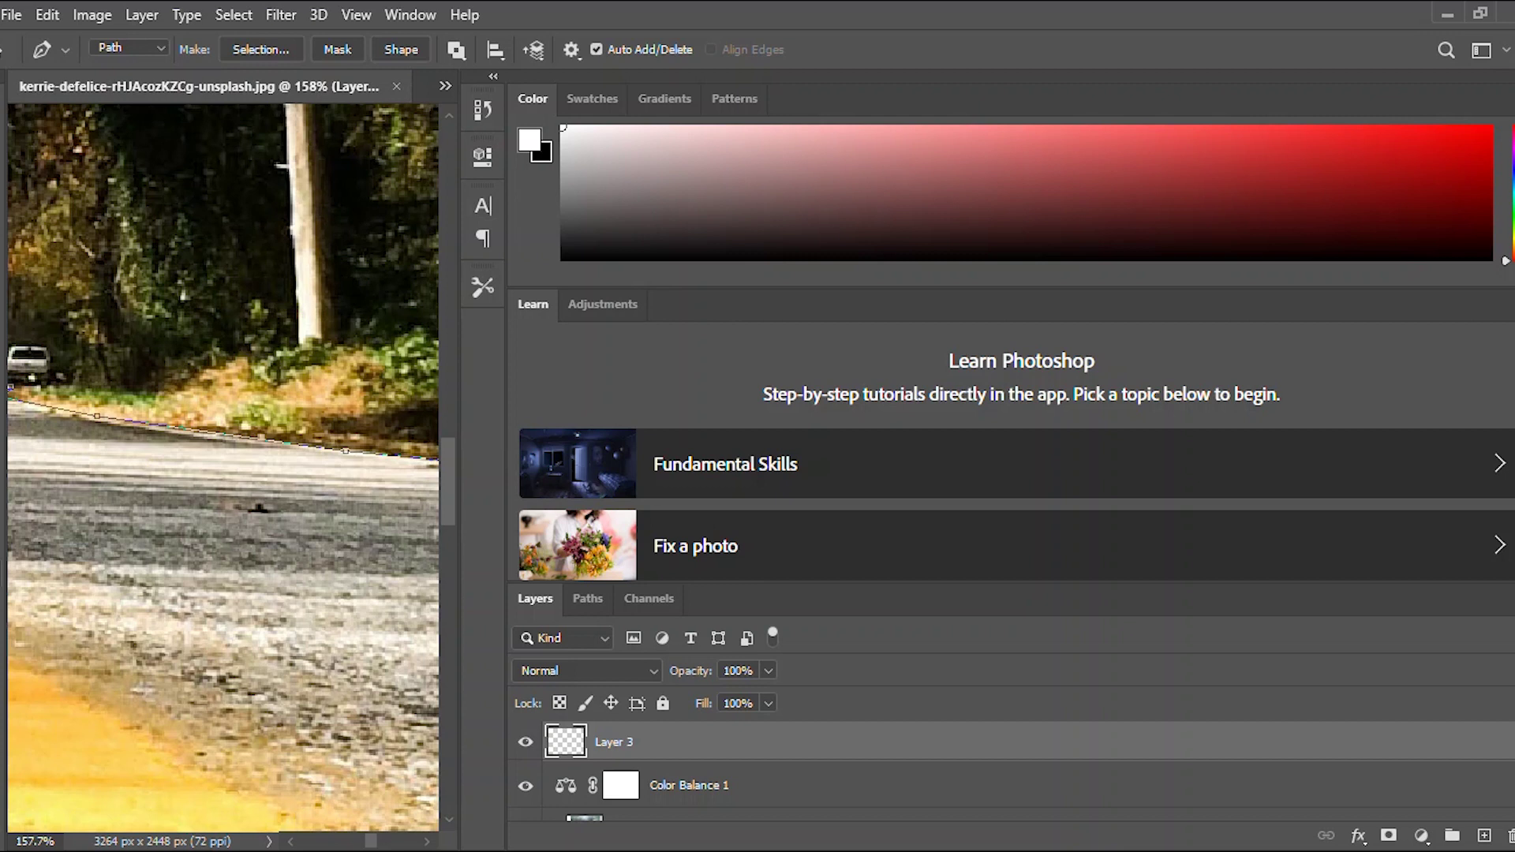
drag(507, 505, 1121, 505)
scroll(528, 466, right, 10)
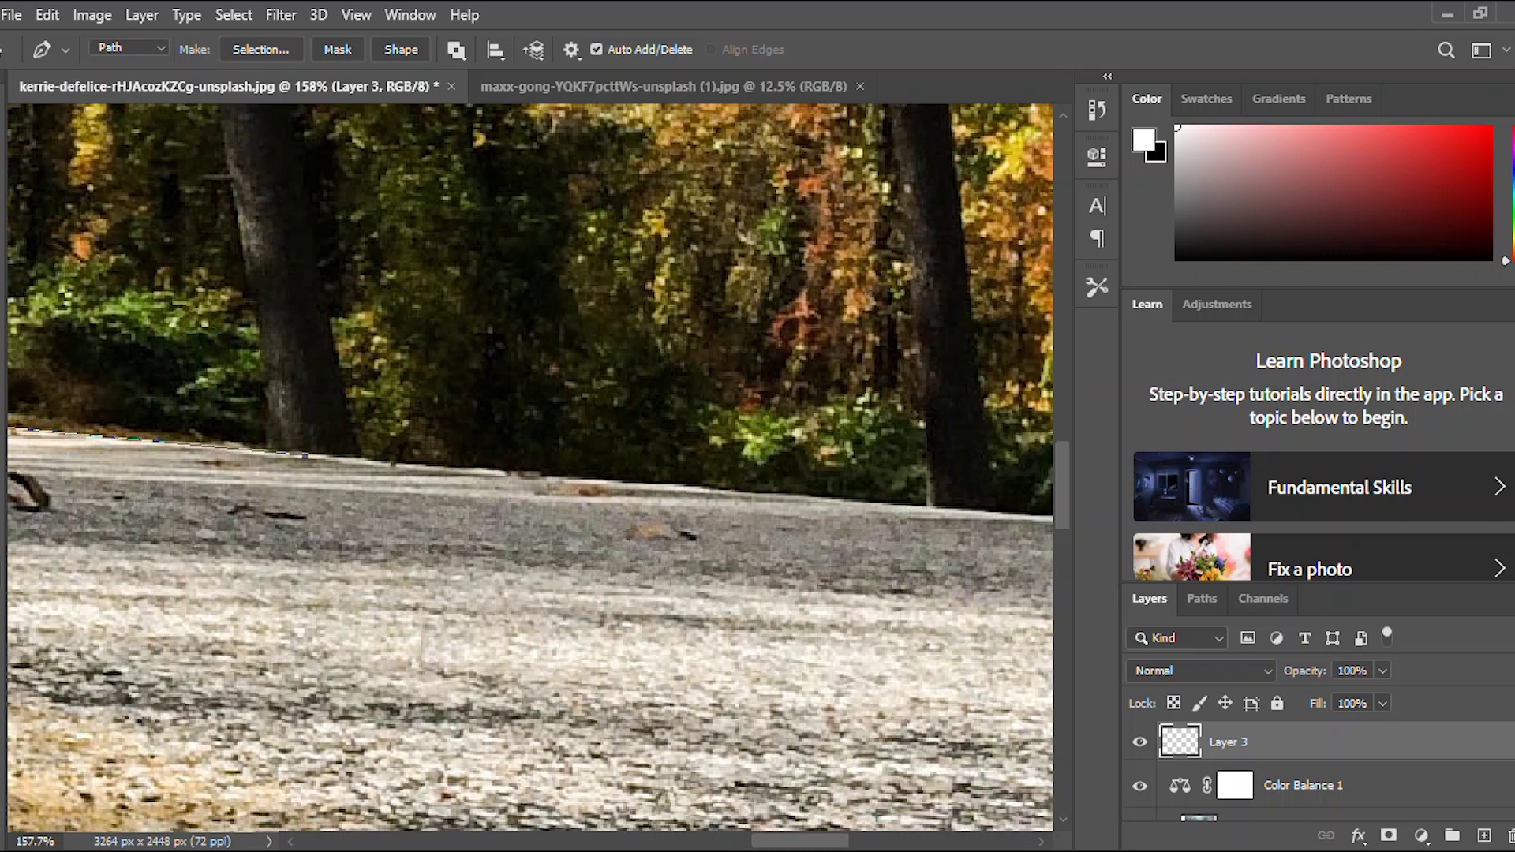
scroll(528, 465, right, 5)
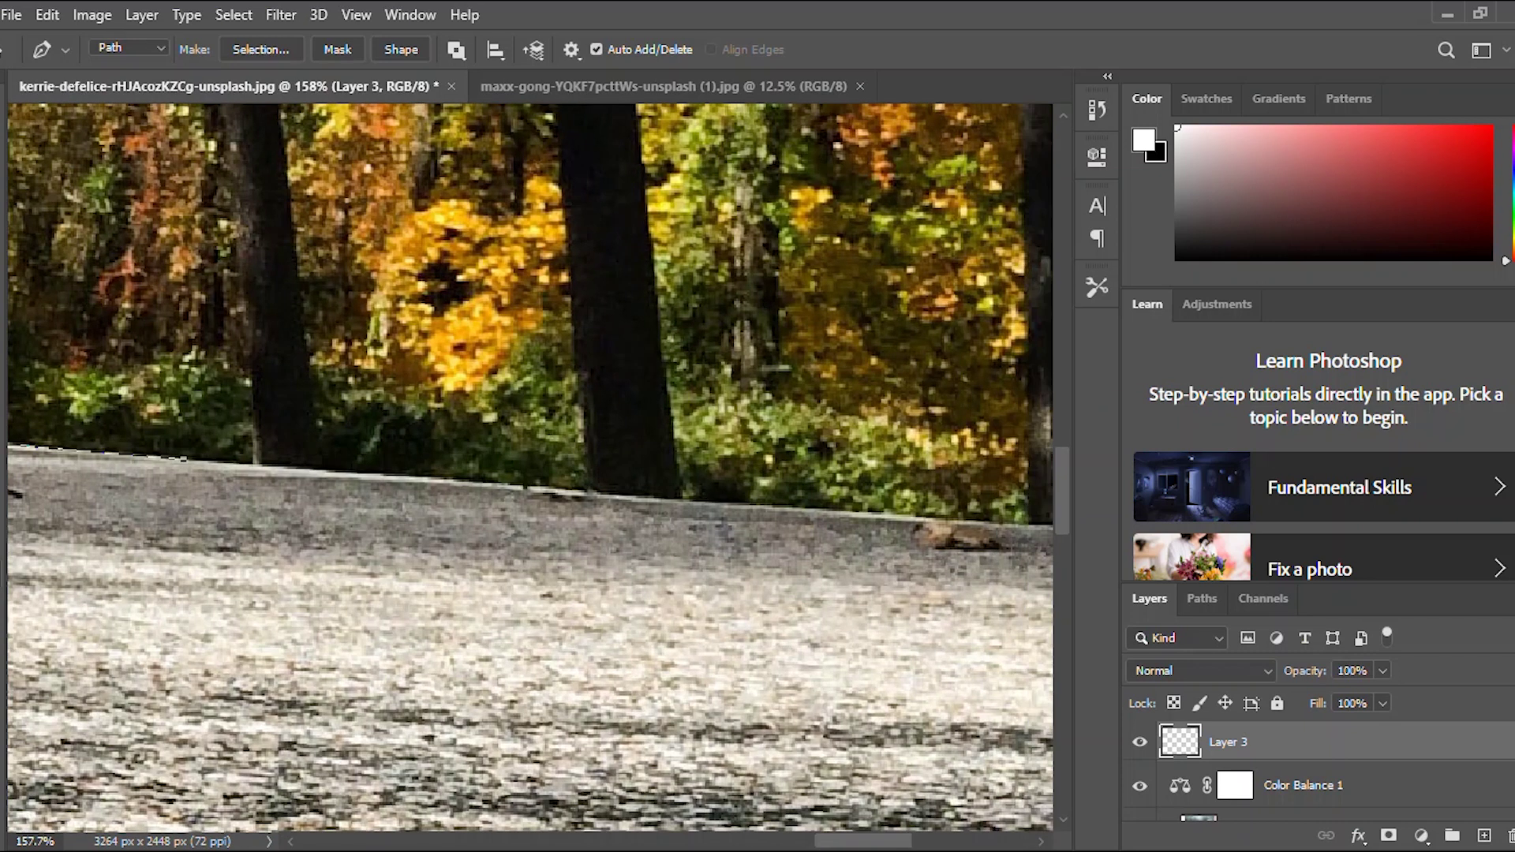
scroll(529, 466, right, 15)
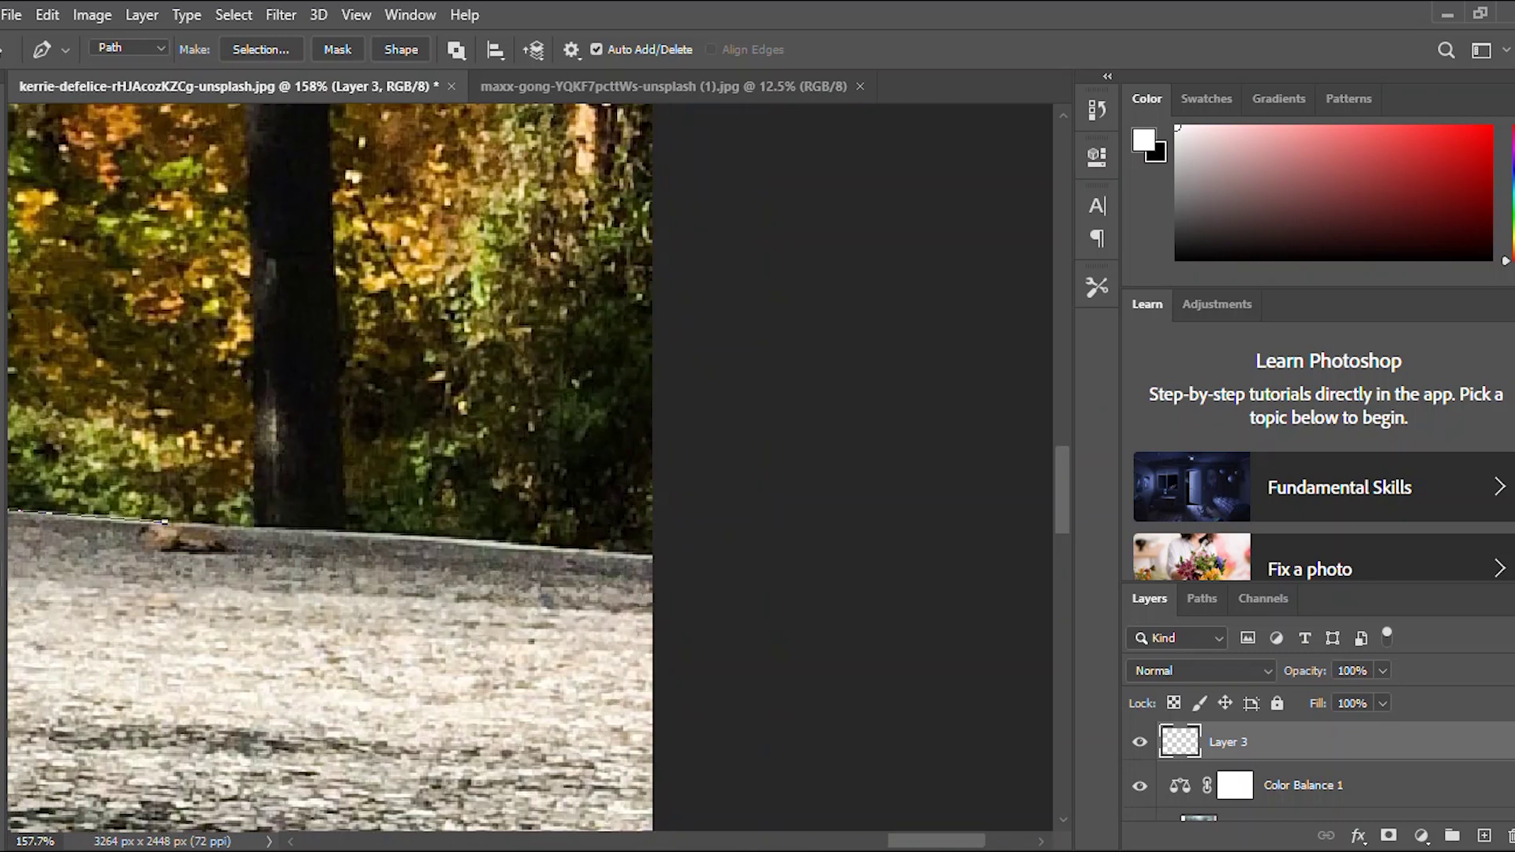
Close the path around the whole road by placing its remaining points outside the canvas.
scroll(529, 466, down, 10)
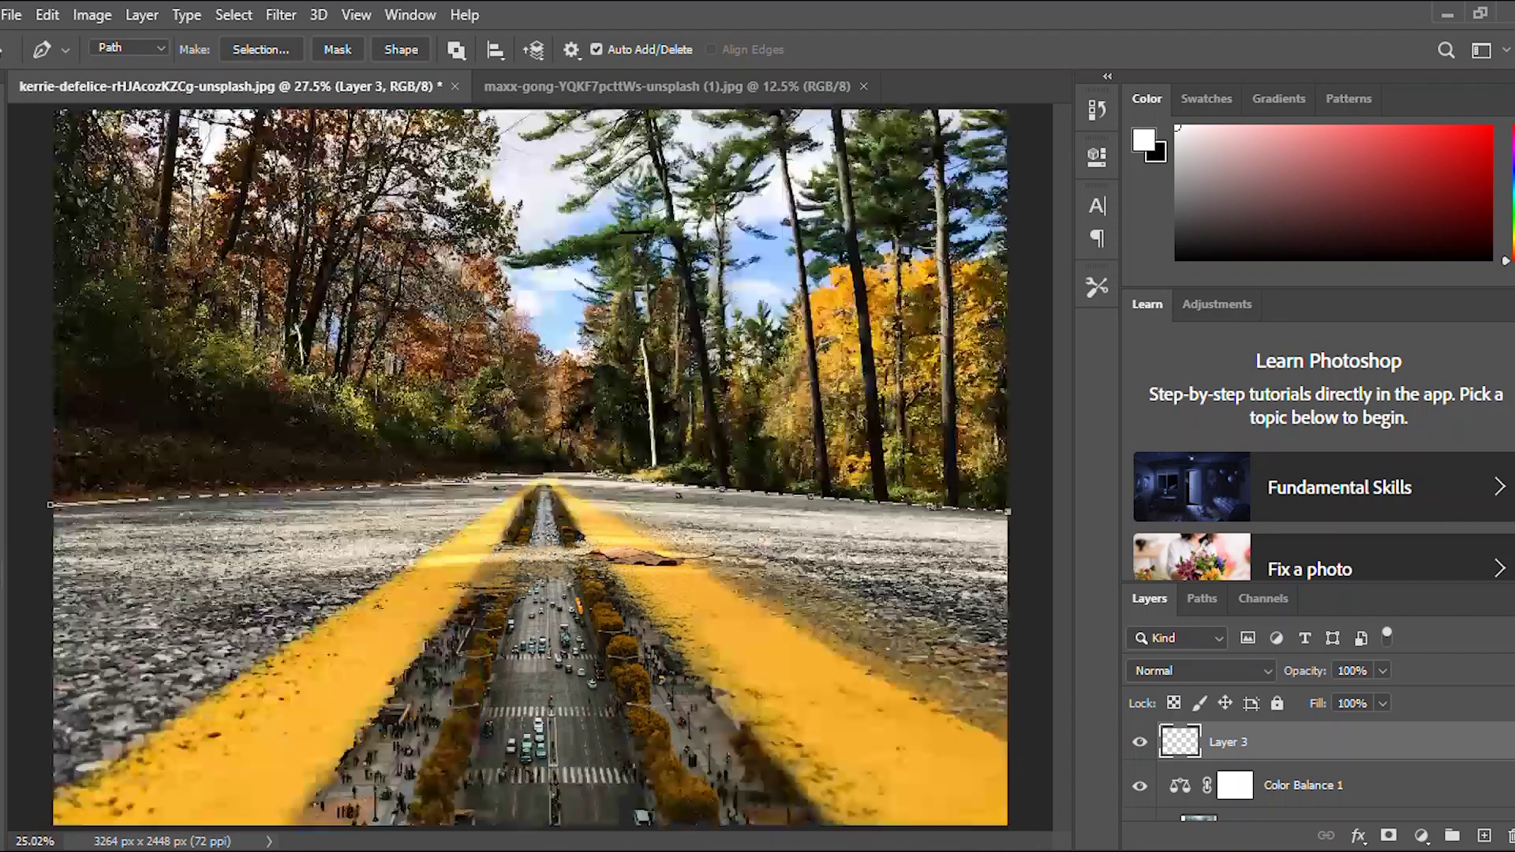
scroll(532, 469, down, 3)
click(994, 723)
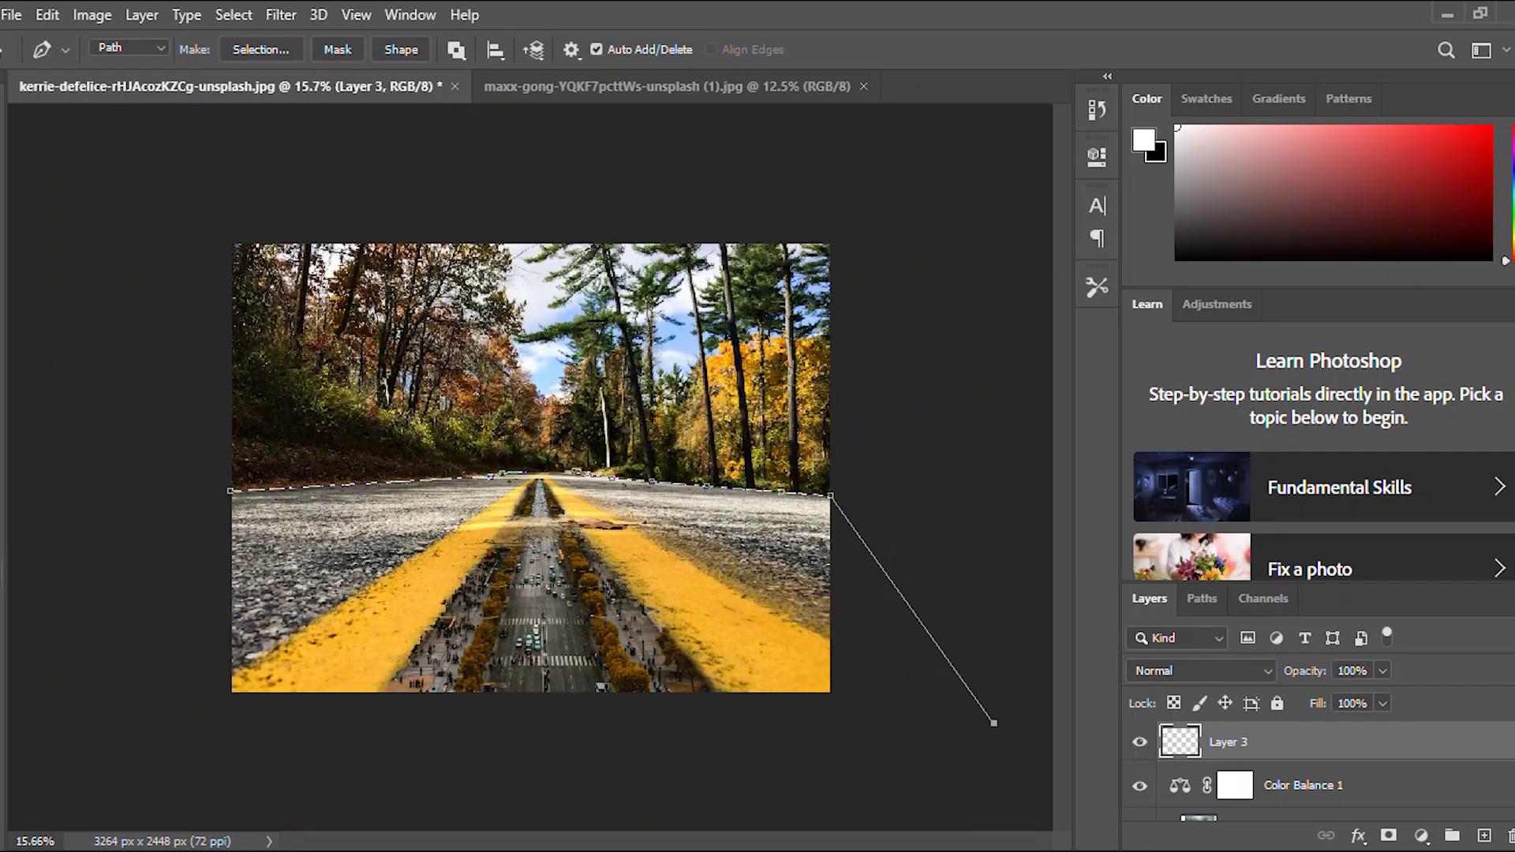
click(781, 797)
click(181, 730)
click(88, 552)
click(230, 491)
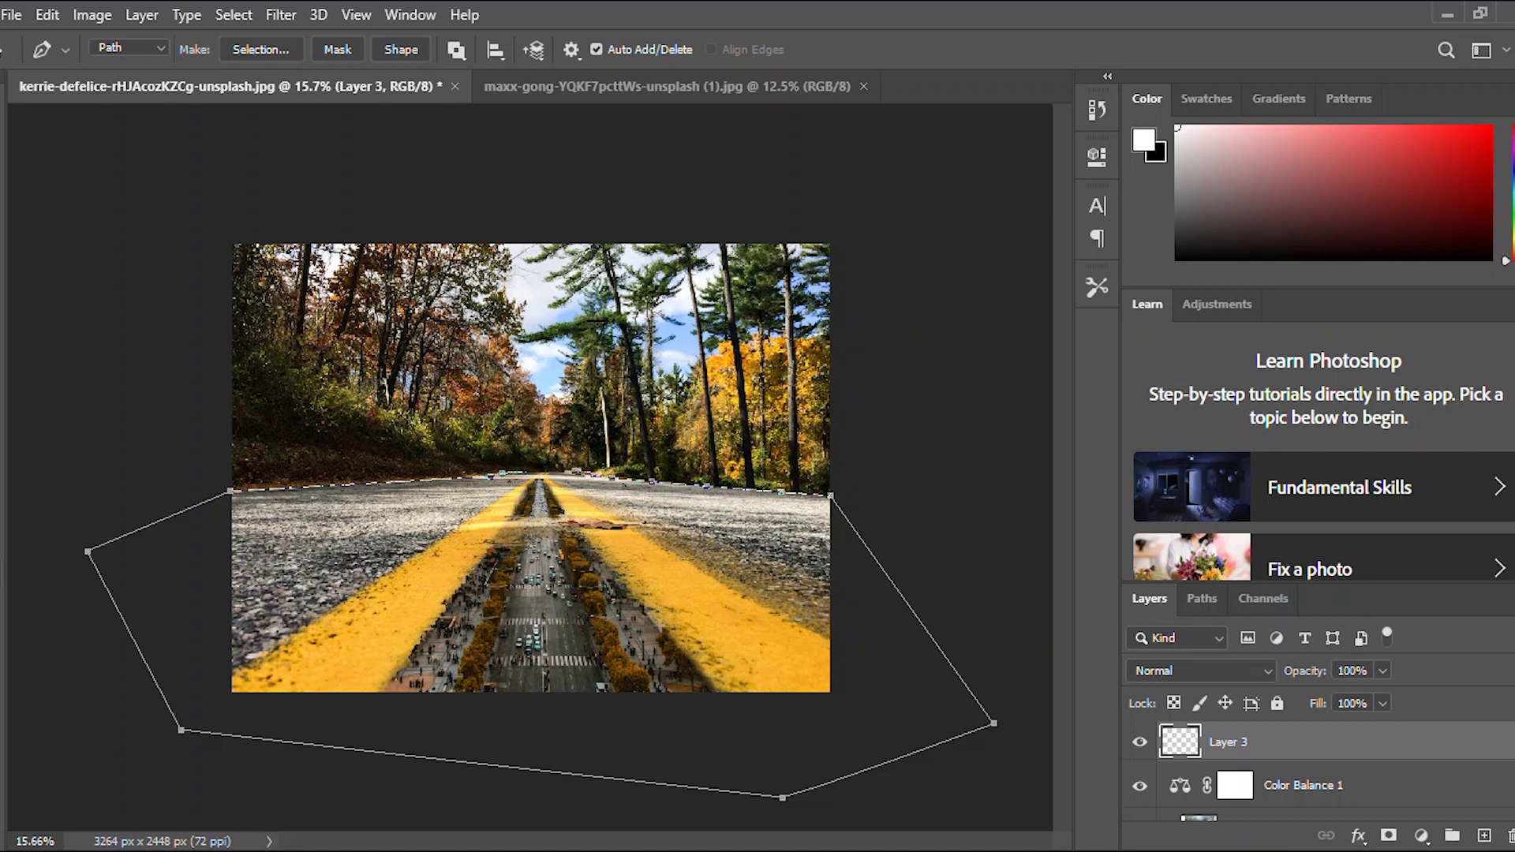
Turn the closed road path into a selection.
right_click(432, 295)
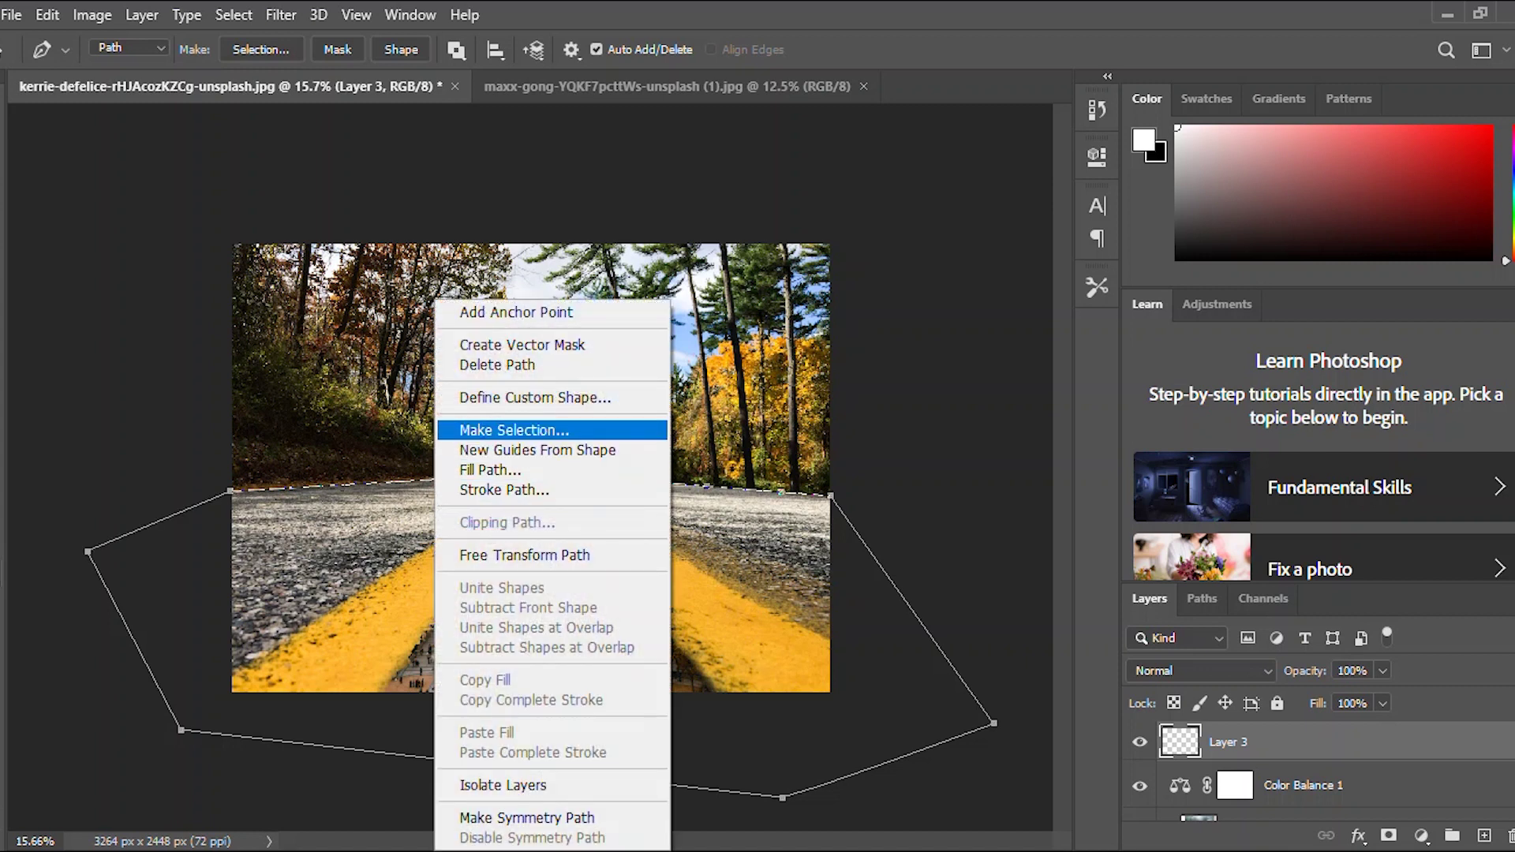
click(513, 430)
click(876, 206)
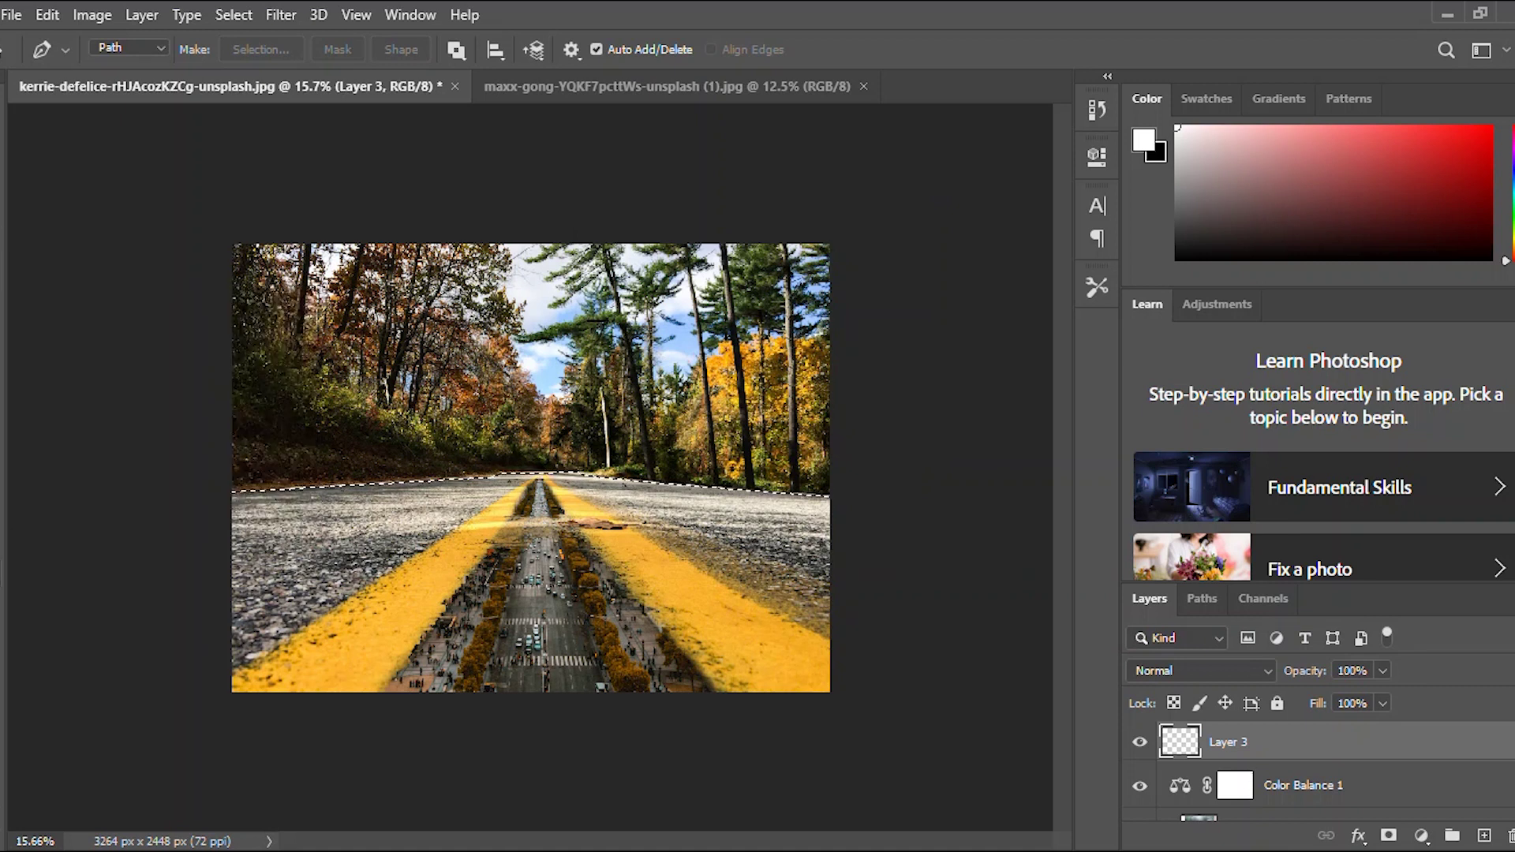
key(ctrl+j)
click(730, 339)
scroll(1310, 774, down, 1)
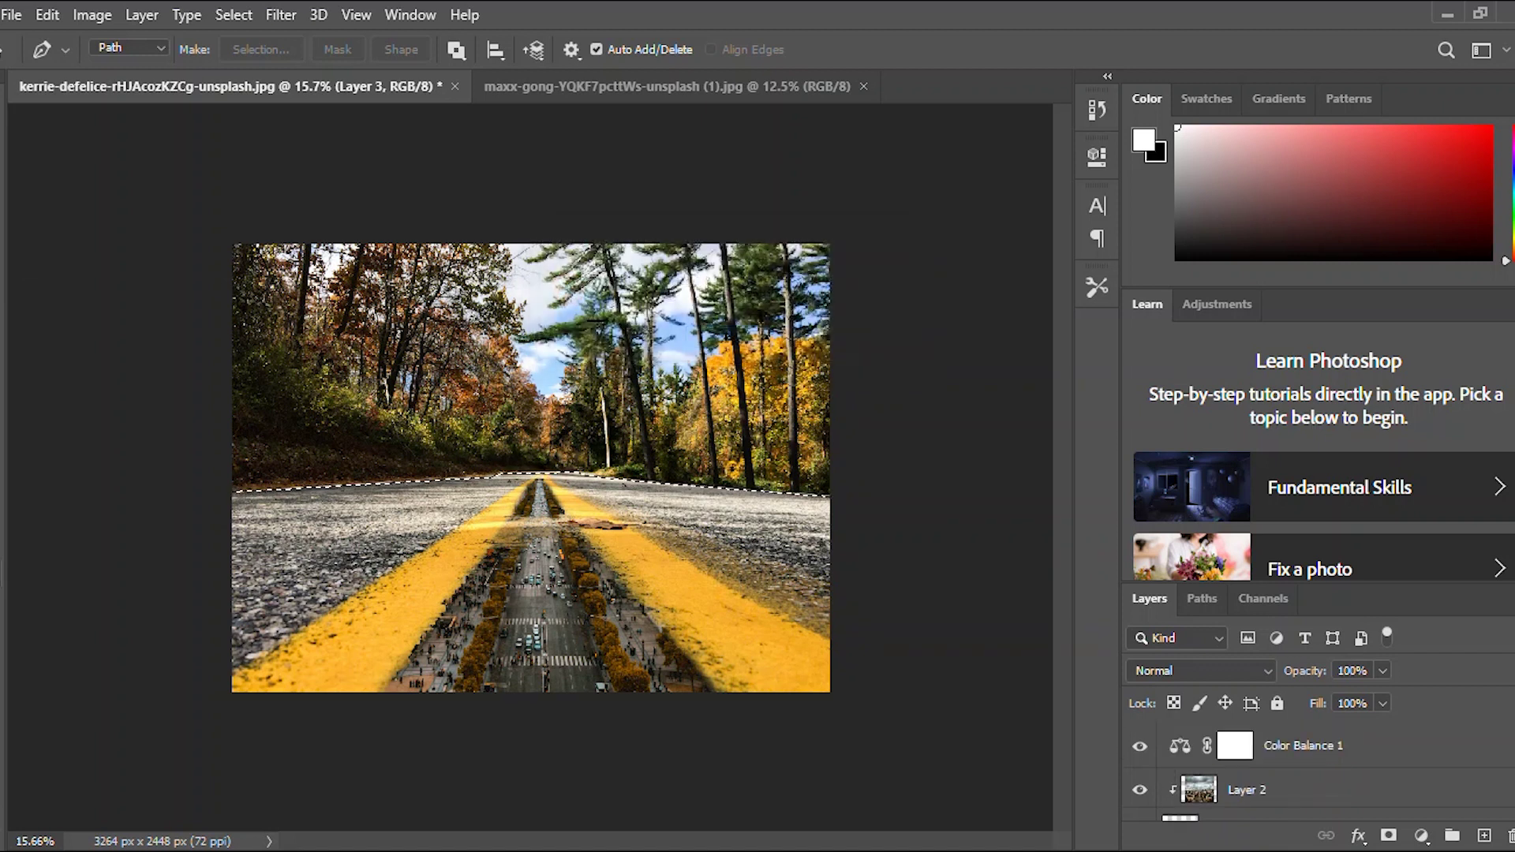
click(1294, 790)
scroll(1294, 789, up, 1)
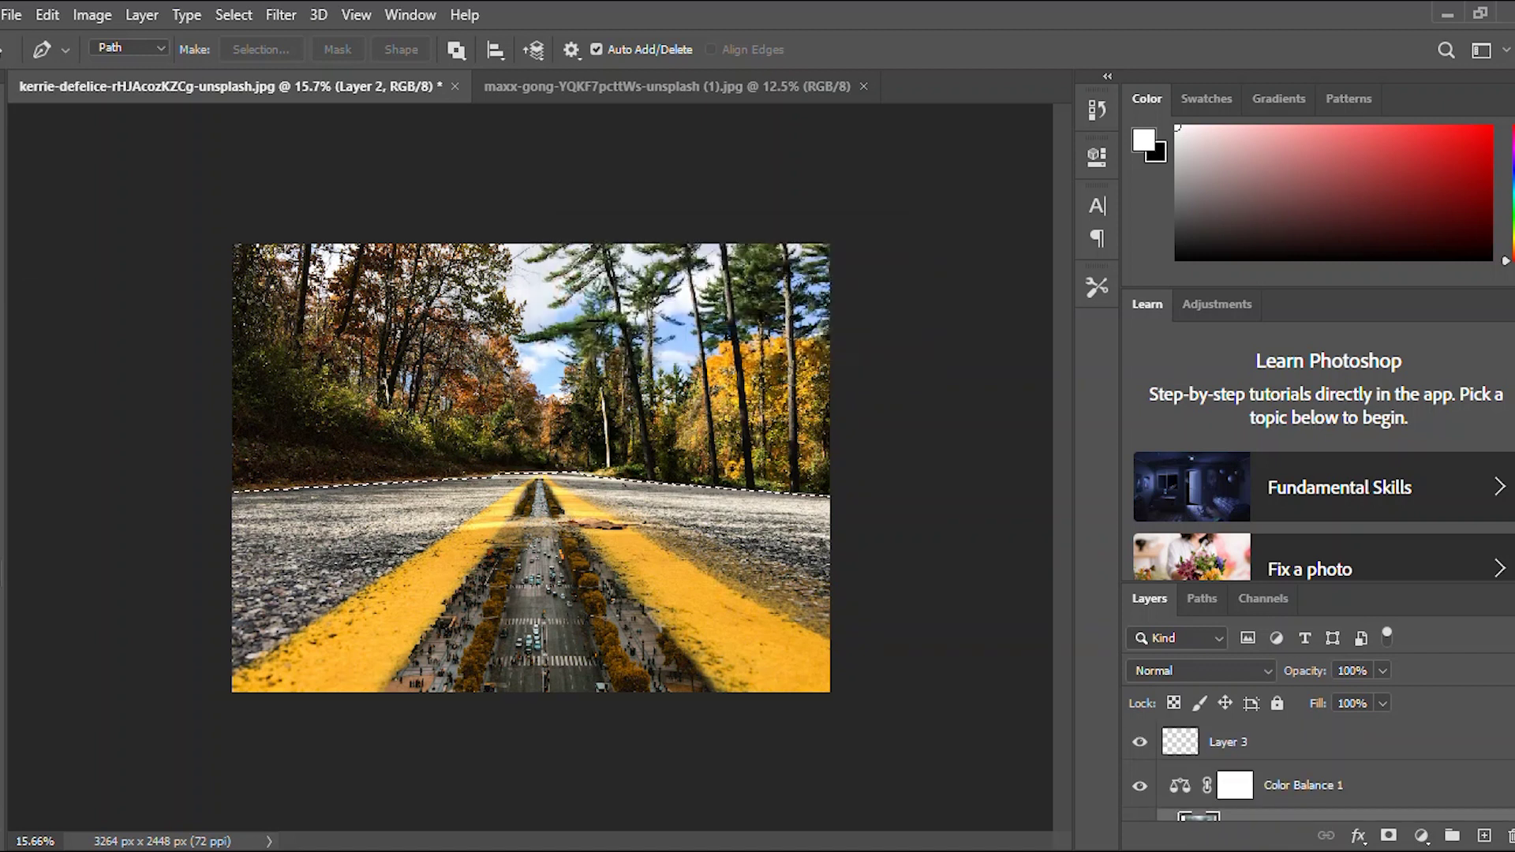
key(ctrl+j)
key(ctrl+z)
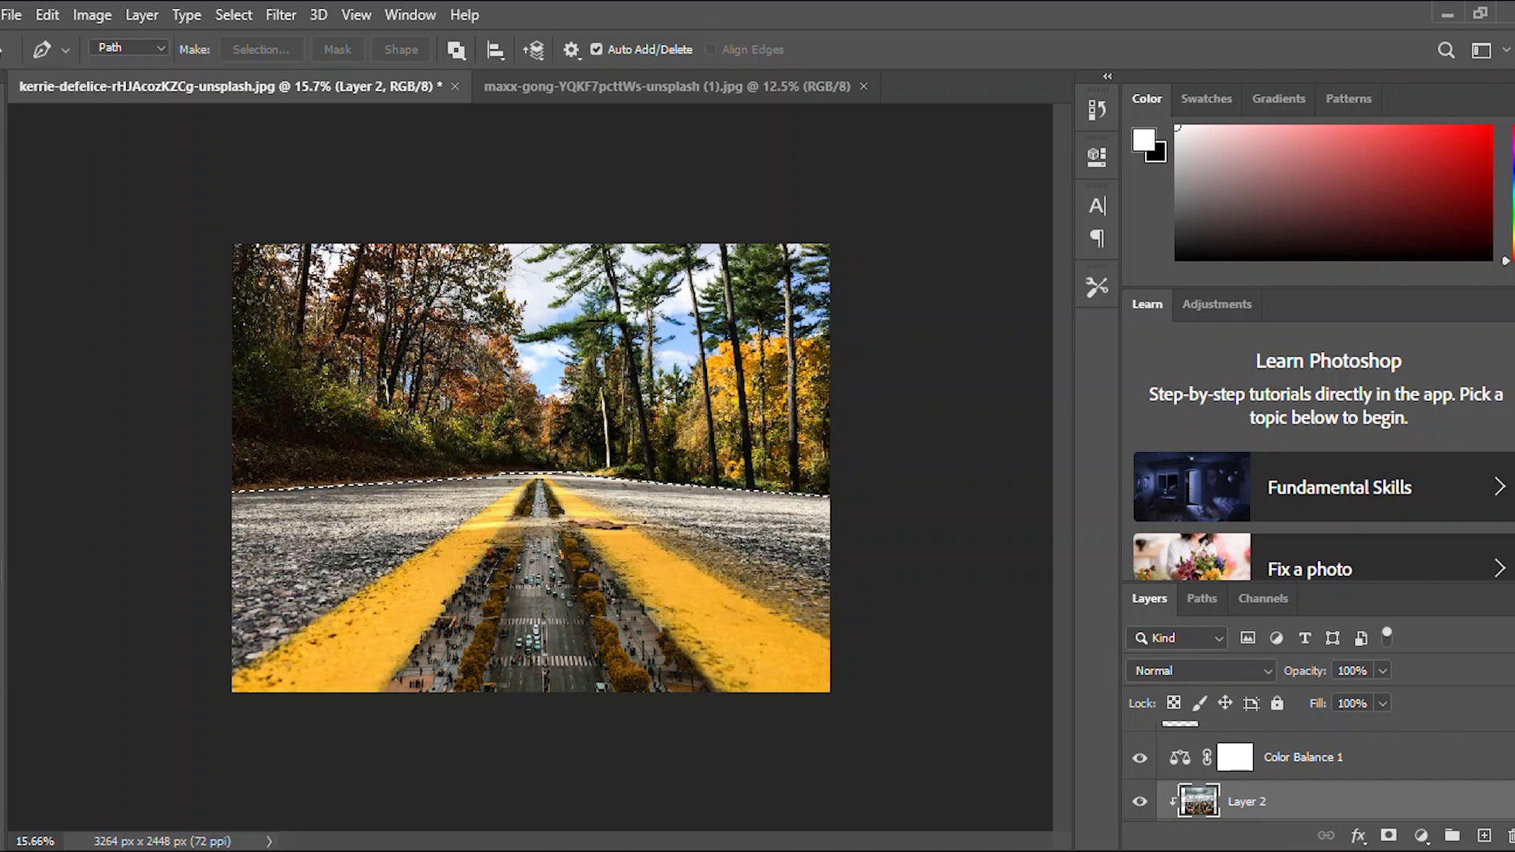
scroll(1294, 778, up, 1)
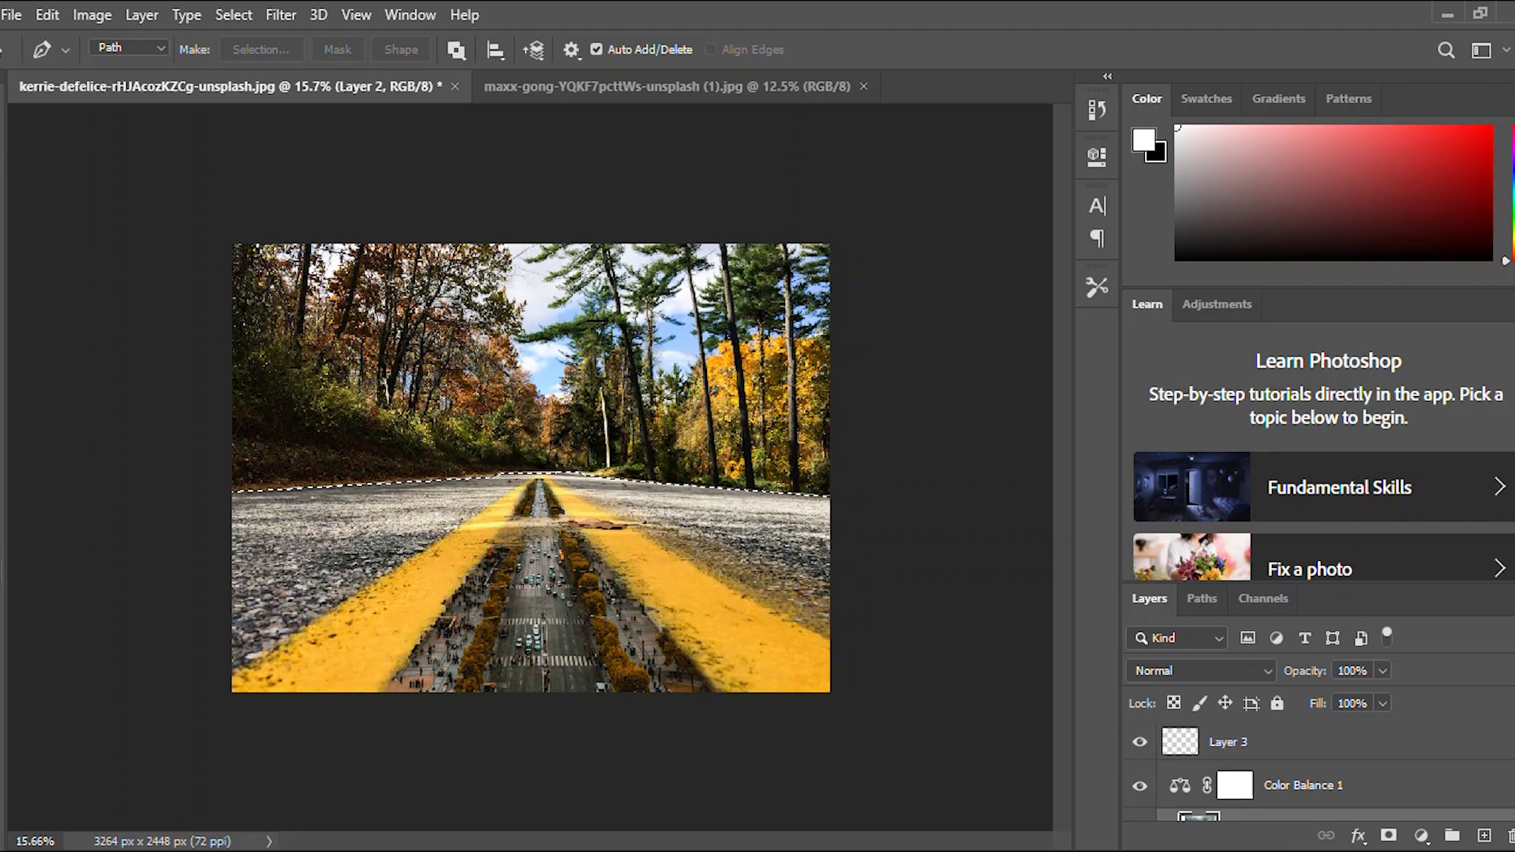
Copy the selected road area from the Background layer to a new layer.
click(1294, 742)
scroll(1294, 758, down, 3)
click(1294, 801)
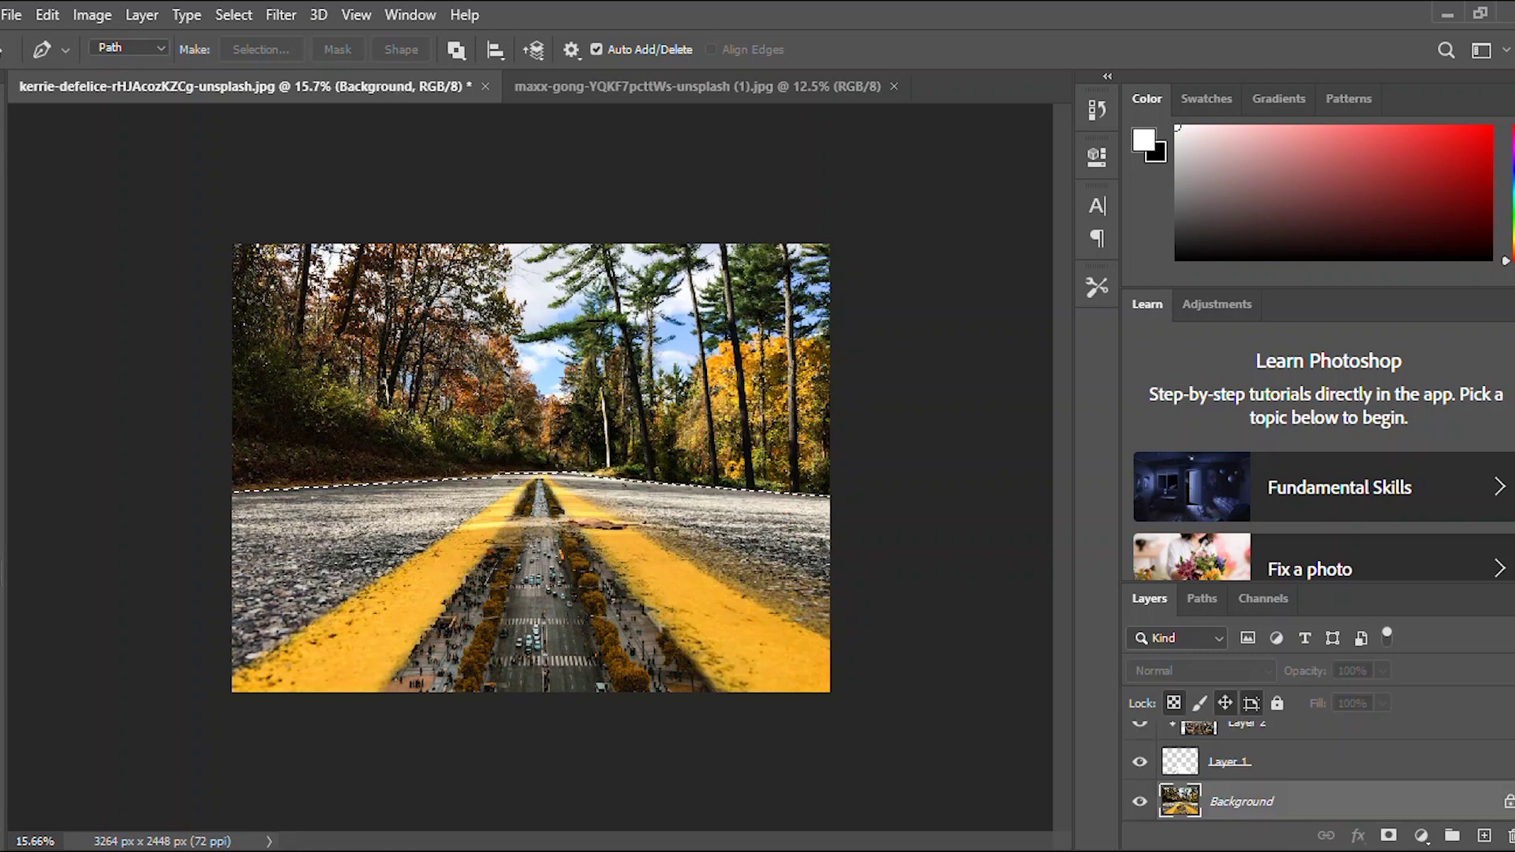
key(ctrl+j)
scroll(1309, 761, down, 1)
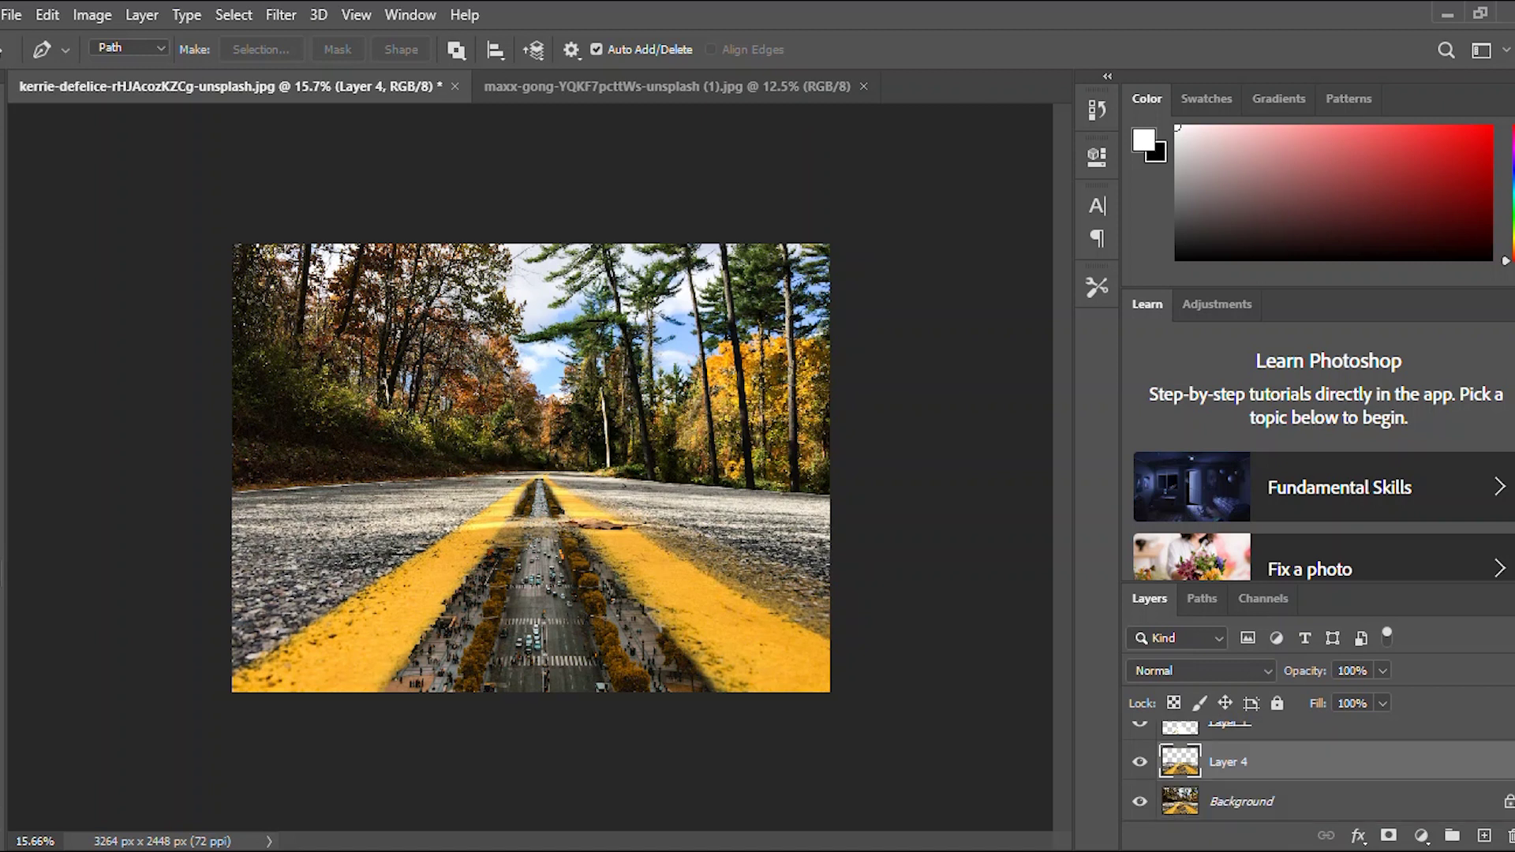
drag(1294, 762, 1294, 743)
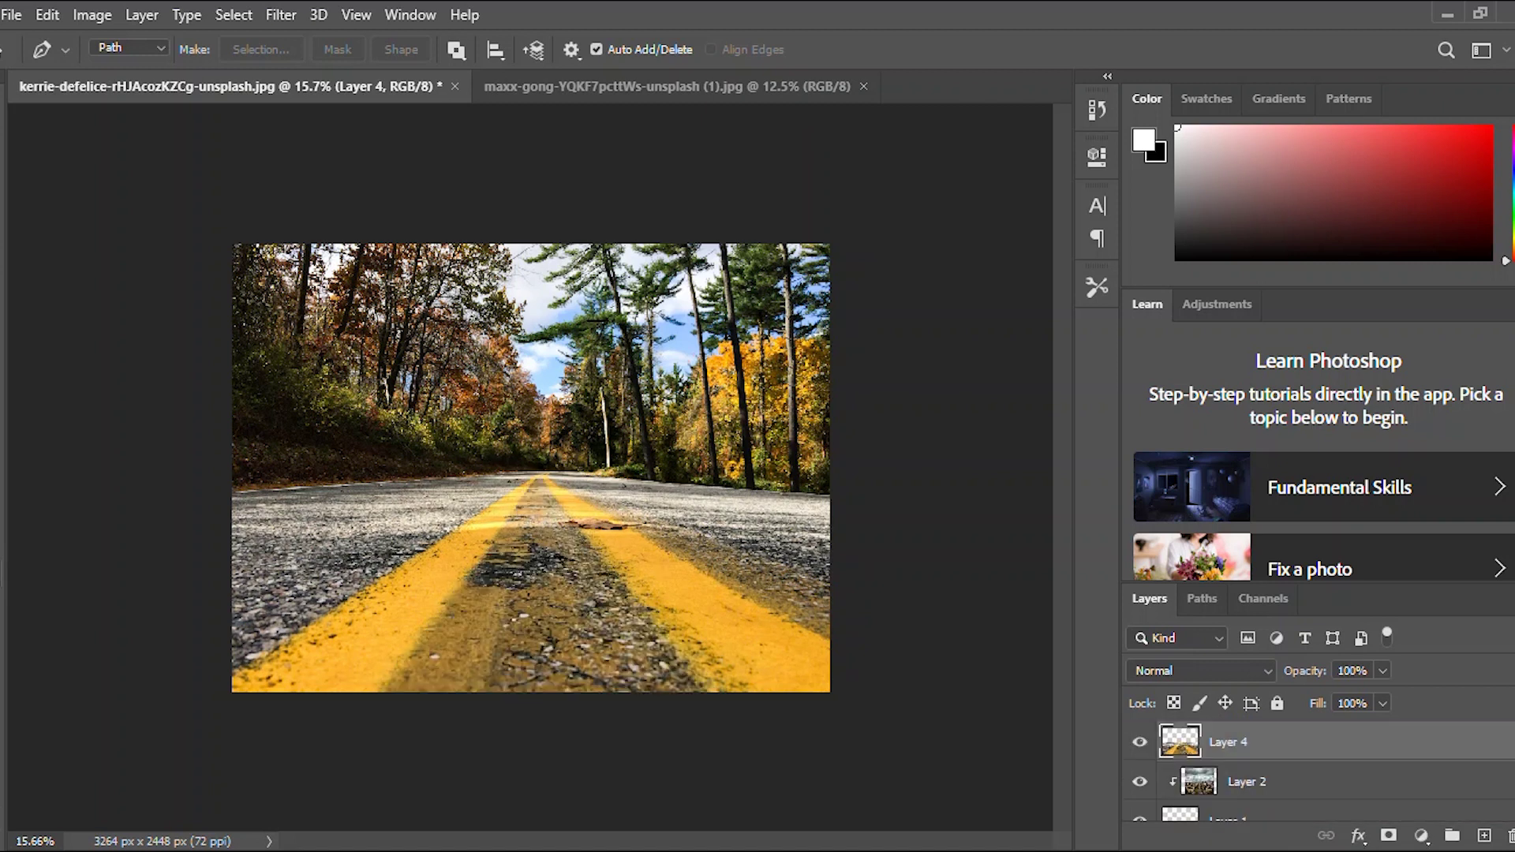
key(ctrl+z)
scroll(1294, 761, down, 1)
drag(1294, 761, 1295, 737)
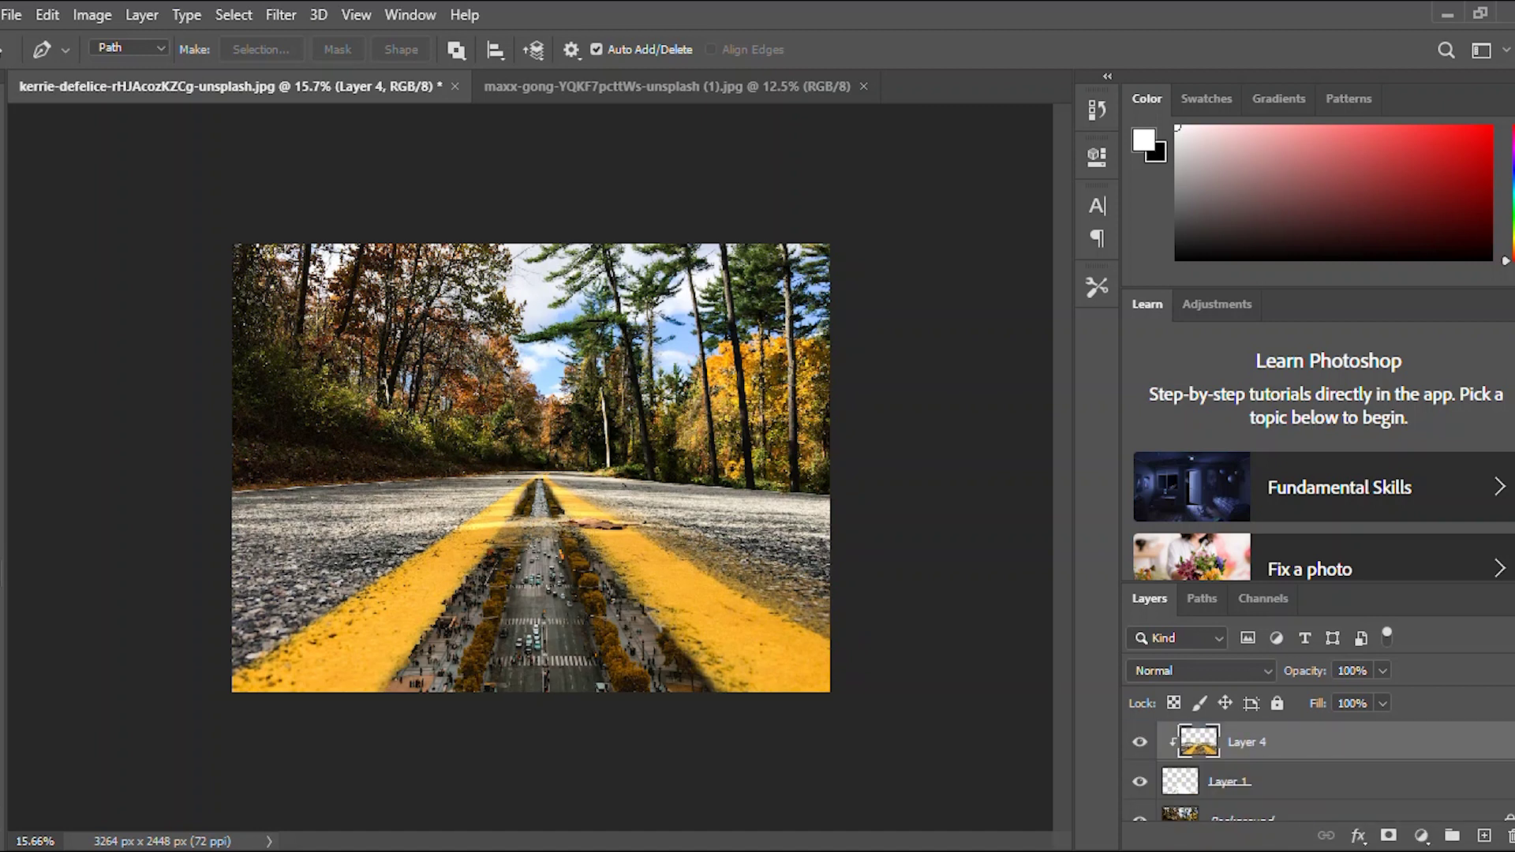
key(ctrl+z)
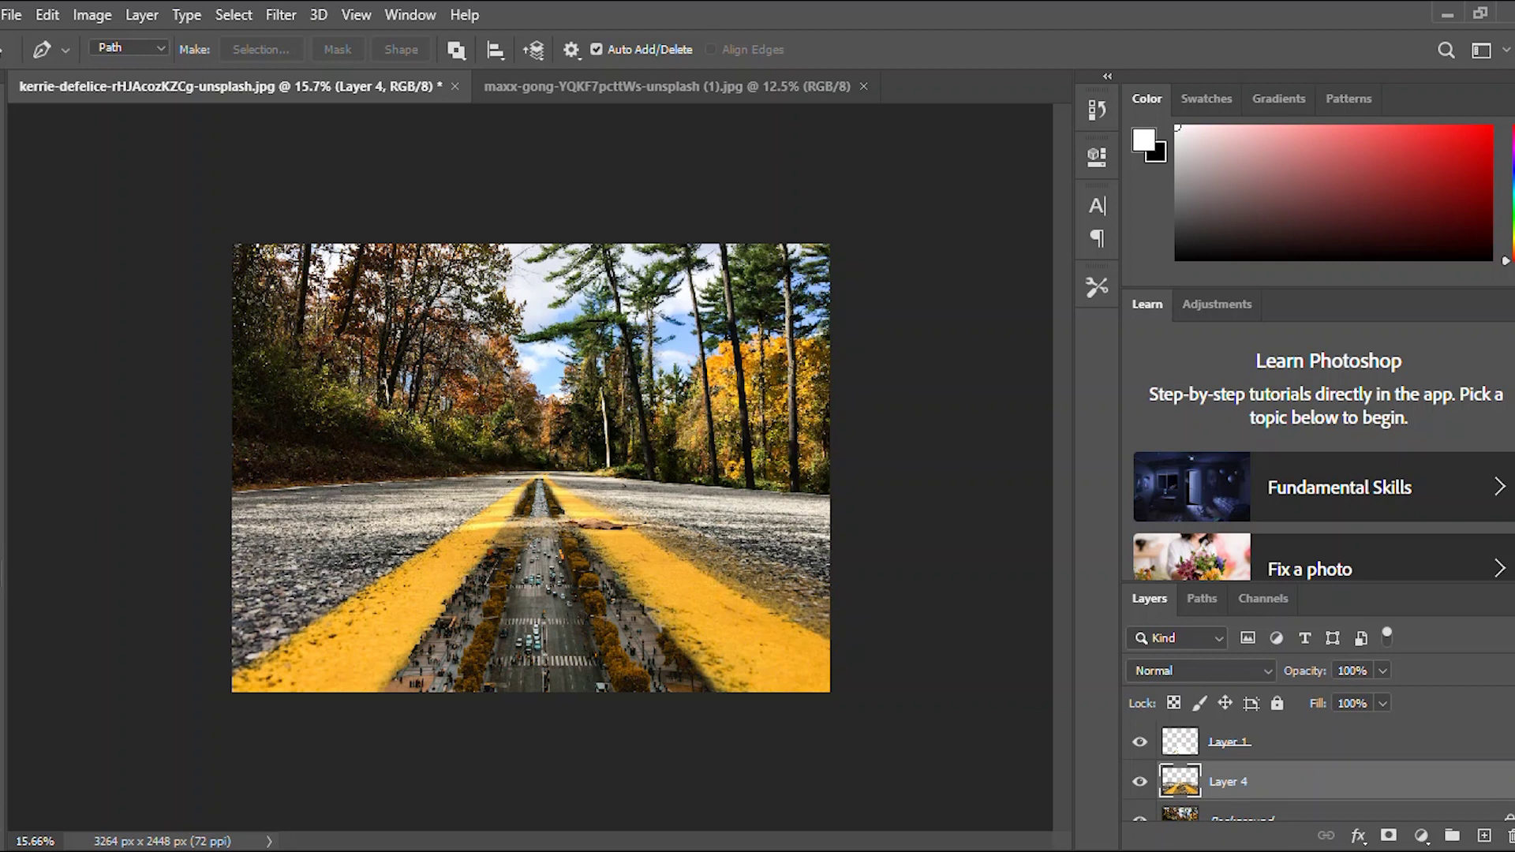
Unlock the Background layer and hide it so only the cut-out road and city show.
drag(1510, 801, 1511, 836)
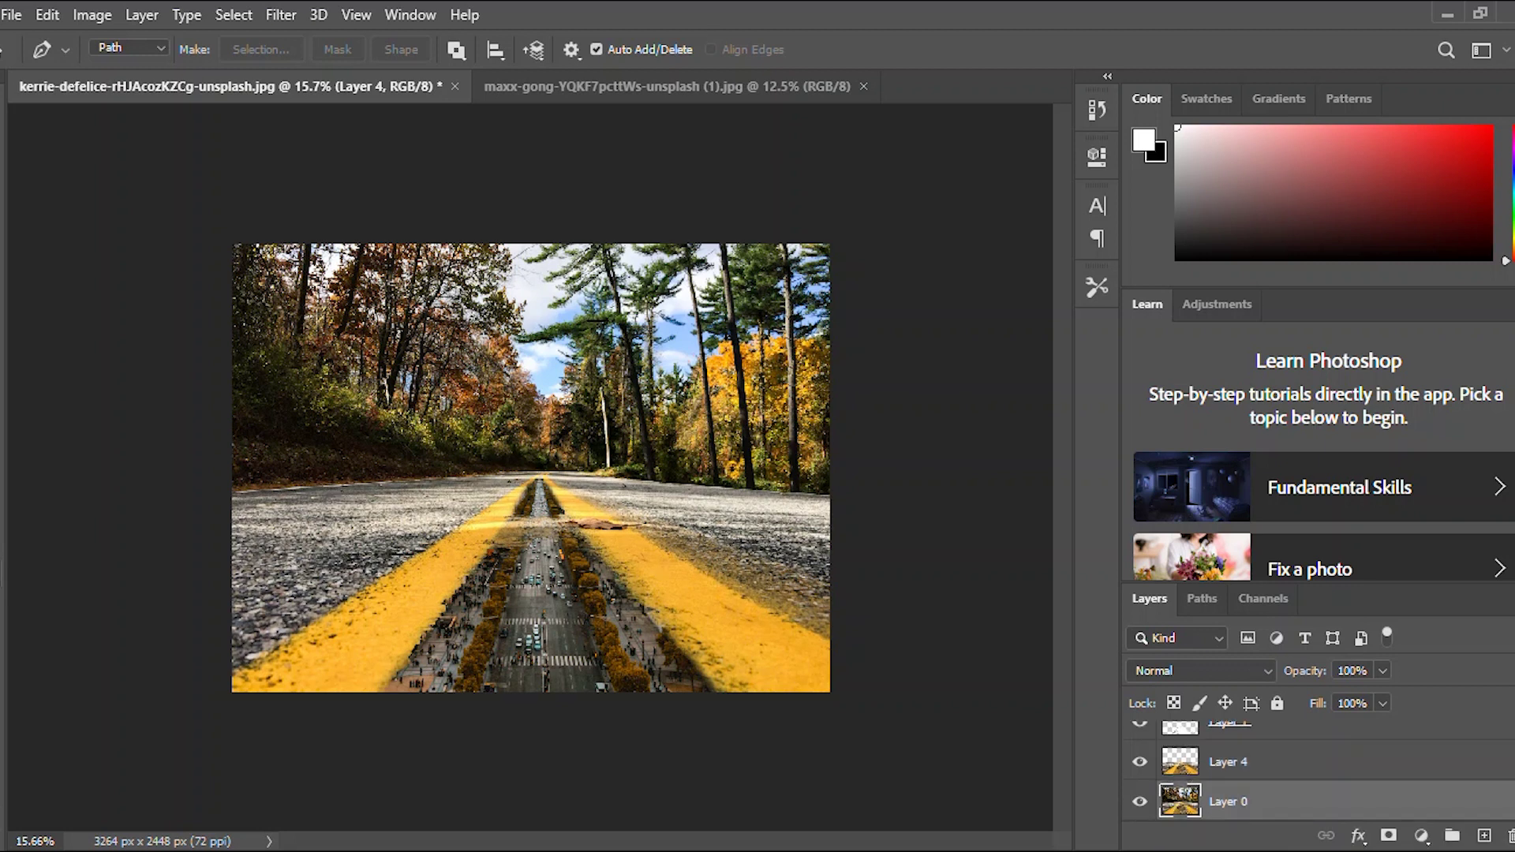
click(1139, 802)
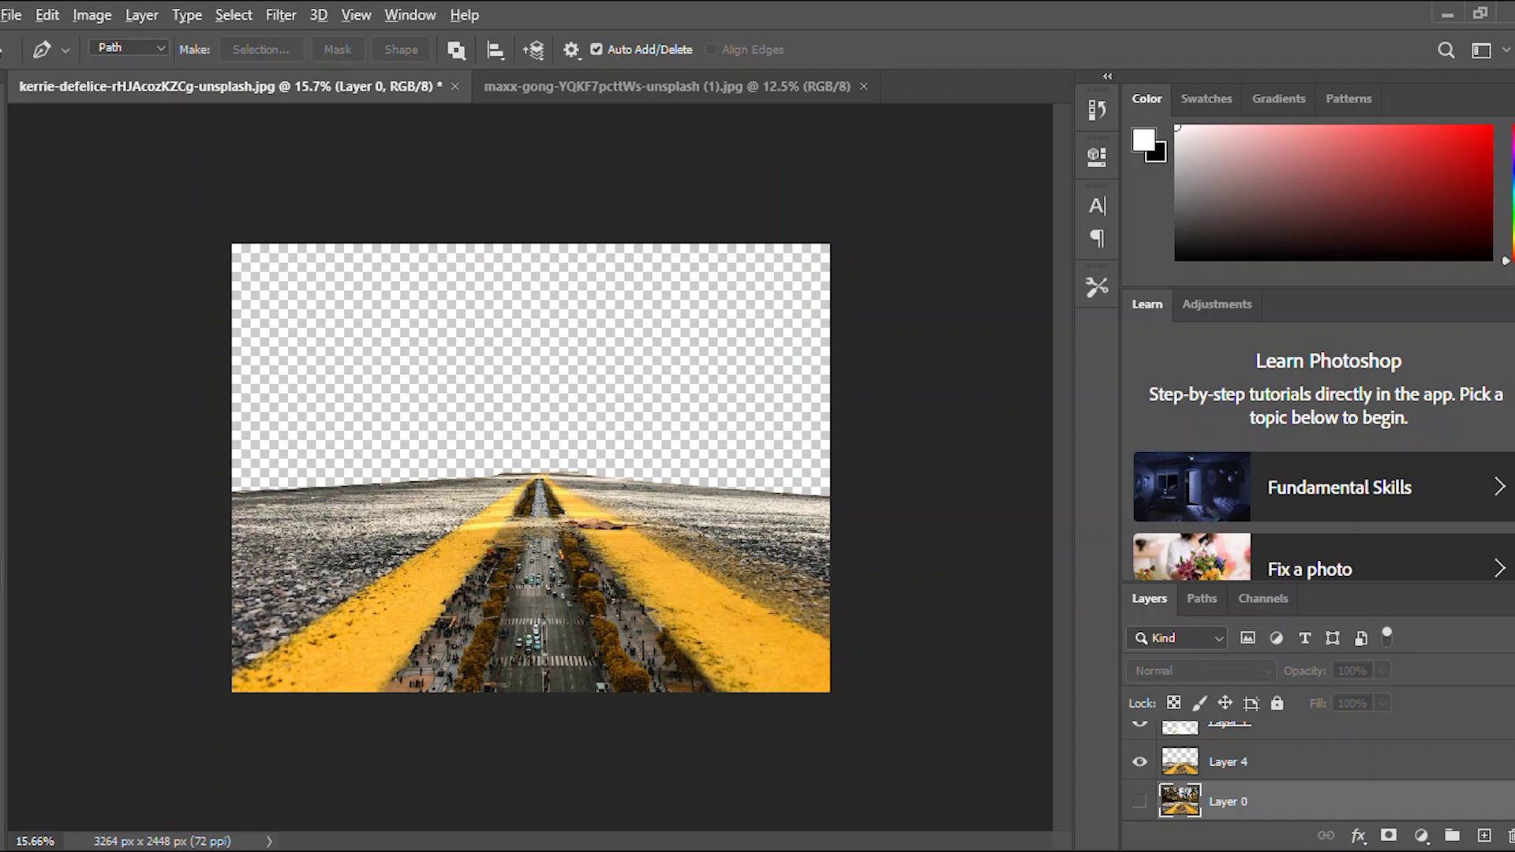
scroll(531, 468, down, 3)
scroll(531, 468, up, 3)
scroll(531, 464, up, 1)
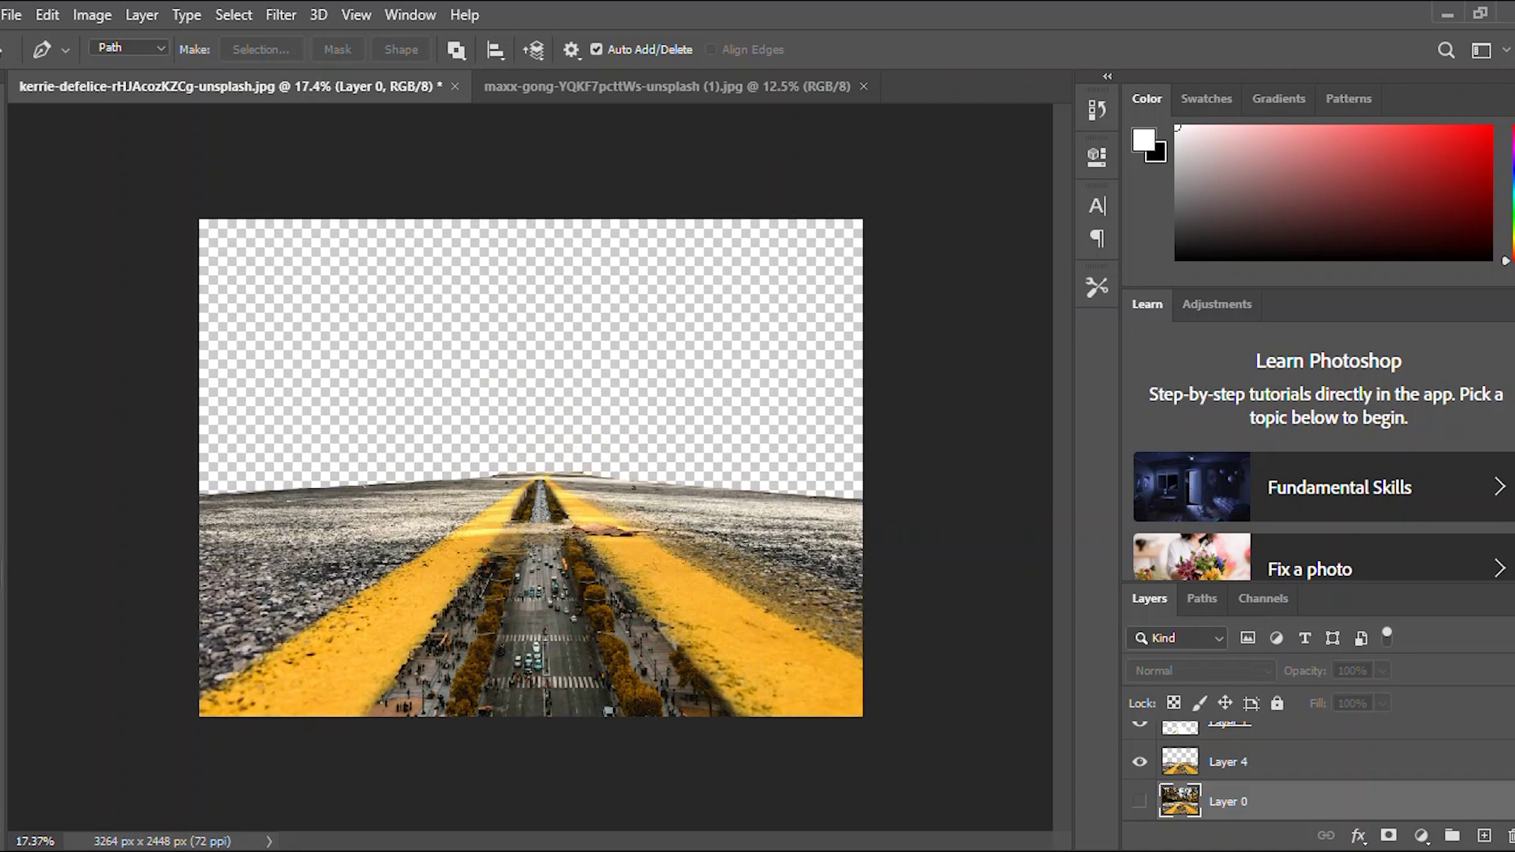
Open the image pexels-photo-3837615 from the Manipulation folder.
click(11, 14)
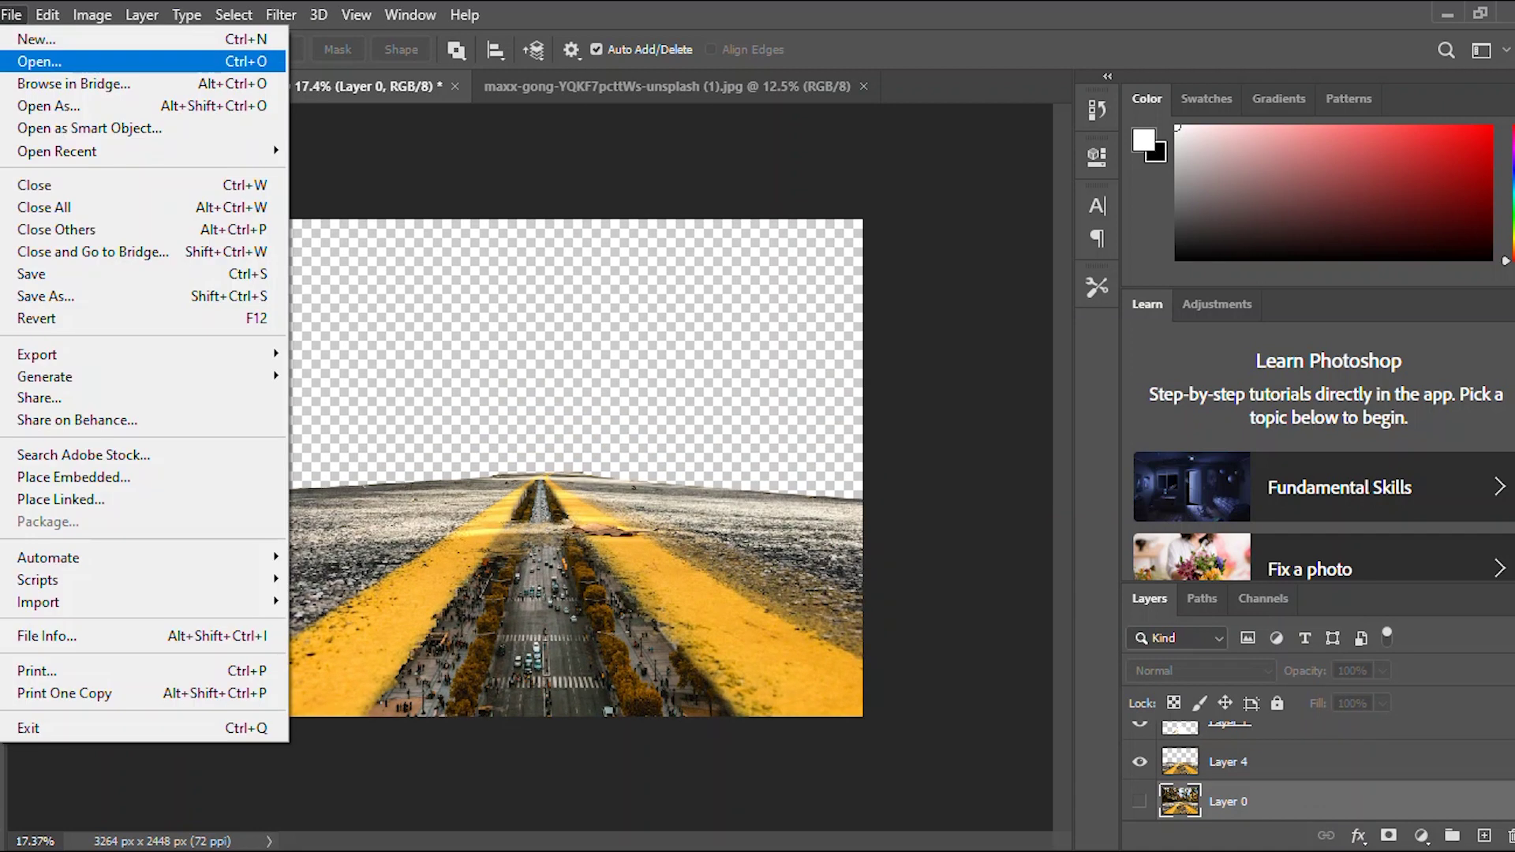
click(32, 58)
click(663, 201)
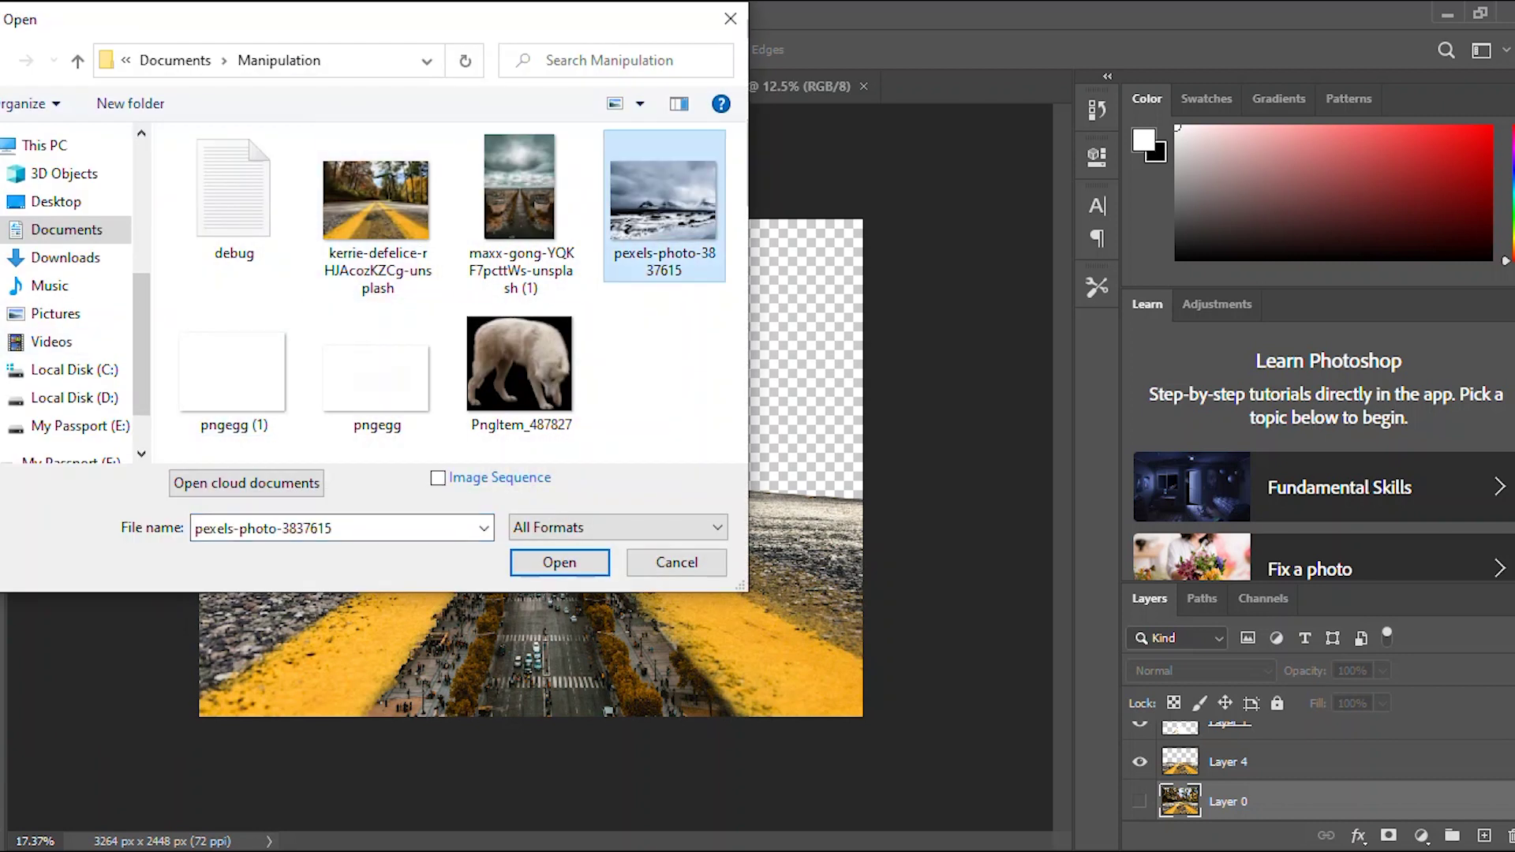
click(560, 562)
Bring the snowy mountain photo into the road composition, beneath the cut-out road layer.
key(v)
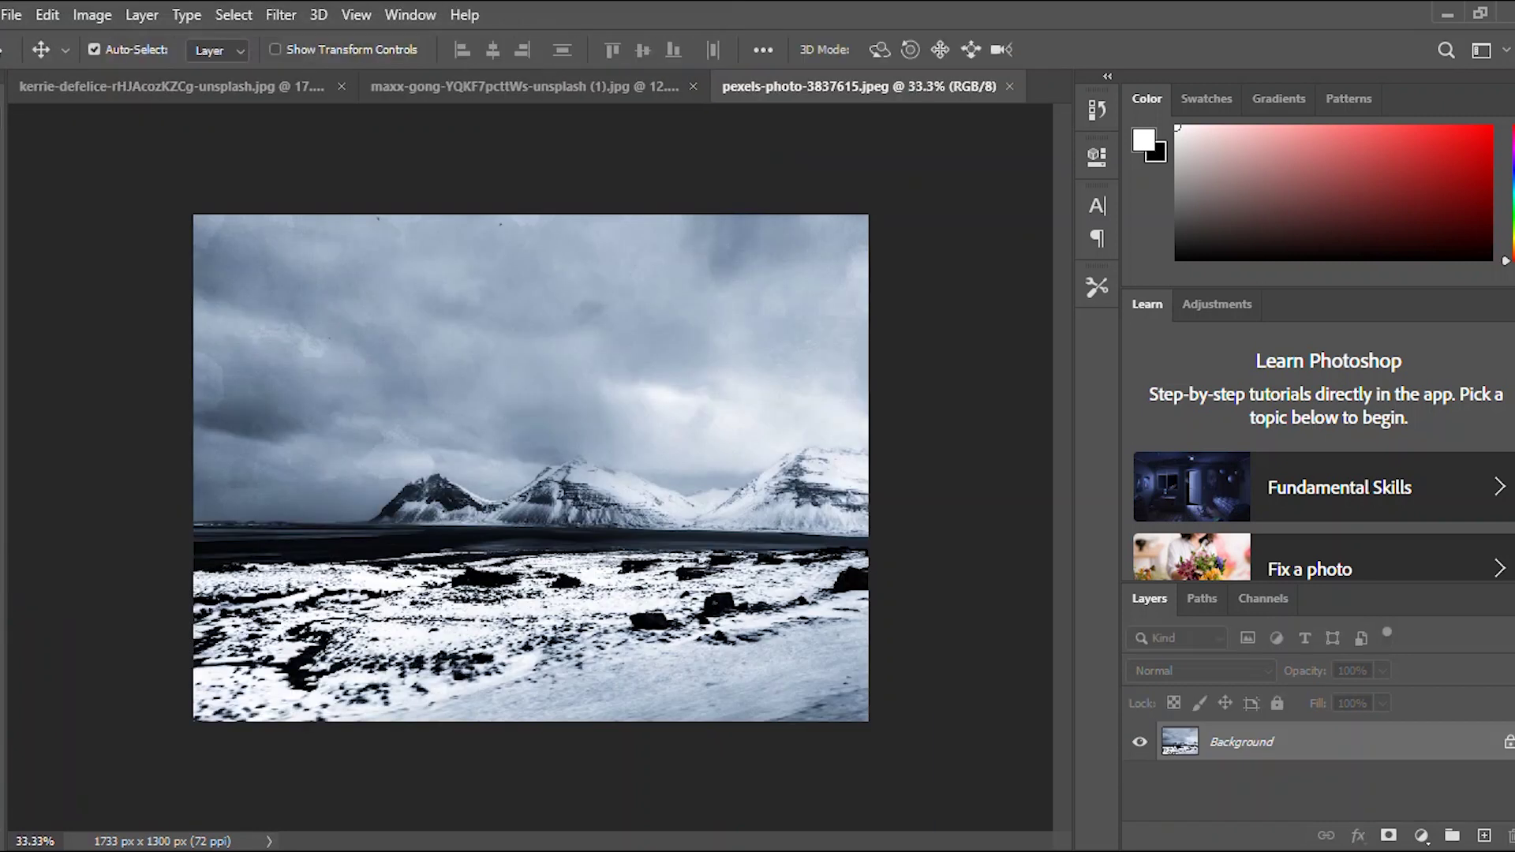
drag(531, 442, 487, 309)
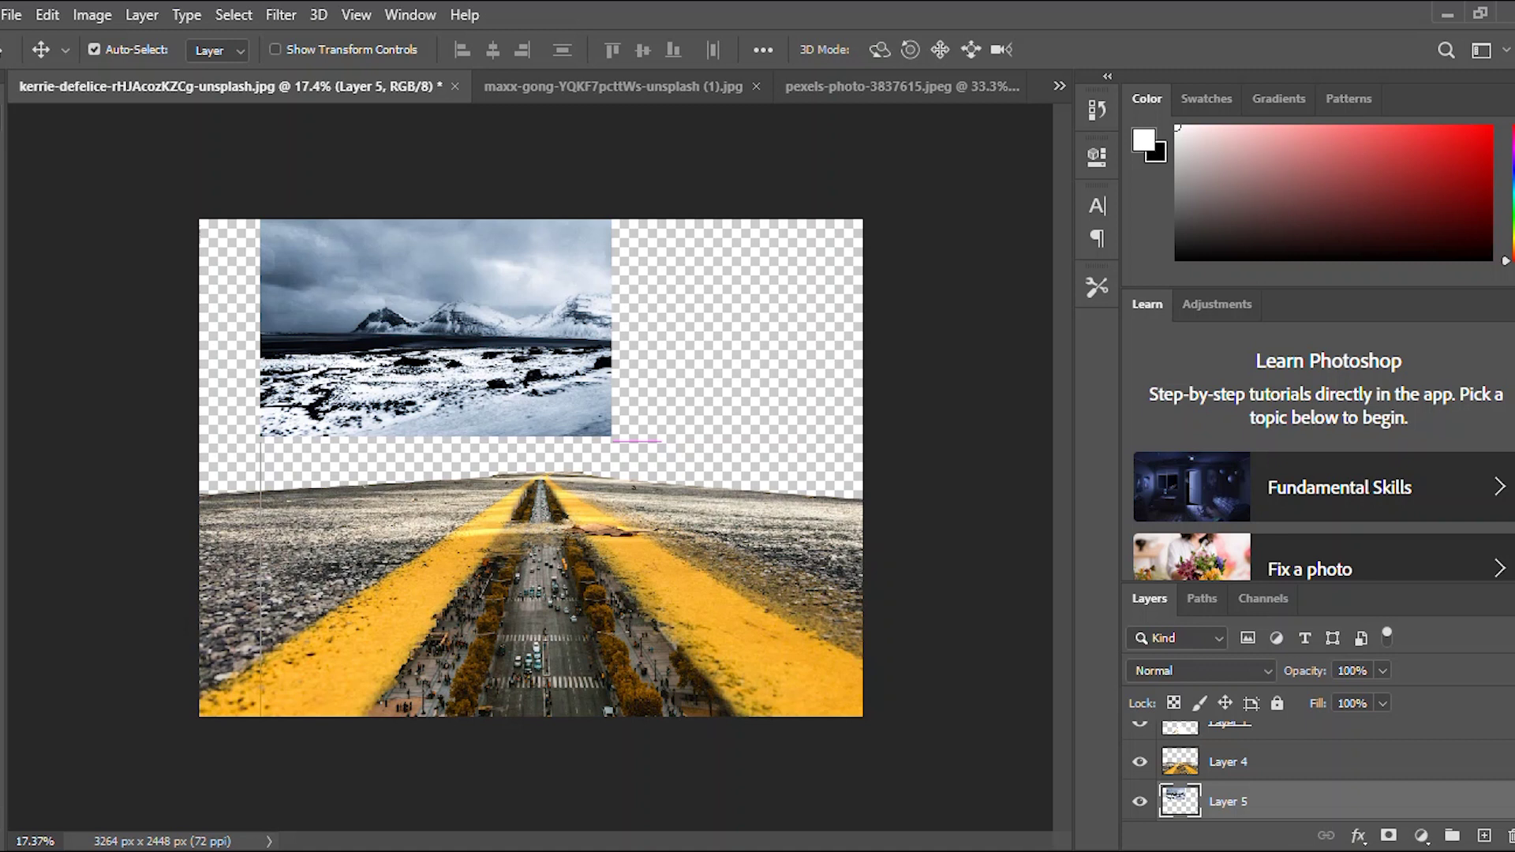
drag(442, 312, 394, 308)
Scale the snowy mountain photo proportionally to about 189% and position it to fill the sky with its mountains behind the road's horizon.
key(ctrl+t)
drag(551, 433, 928, 538)
mouse_move(807, 503)
mouse_down()
mouse_move(806, 435)
mouse_move(806, 493)
mouse_up()
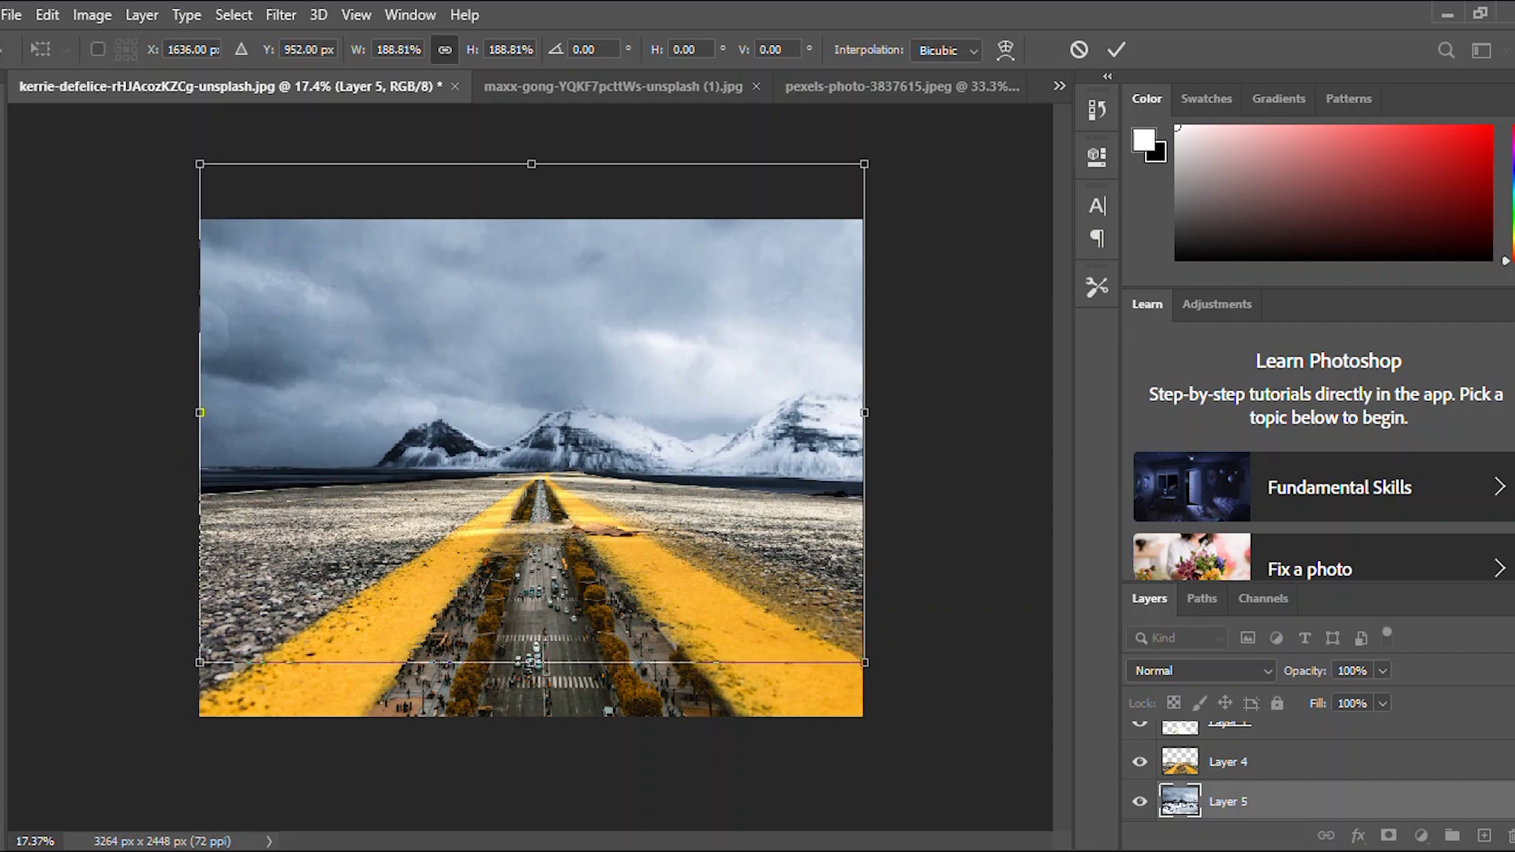
key(Return)
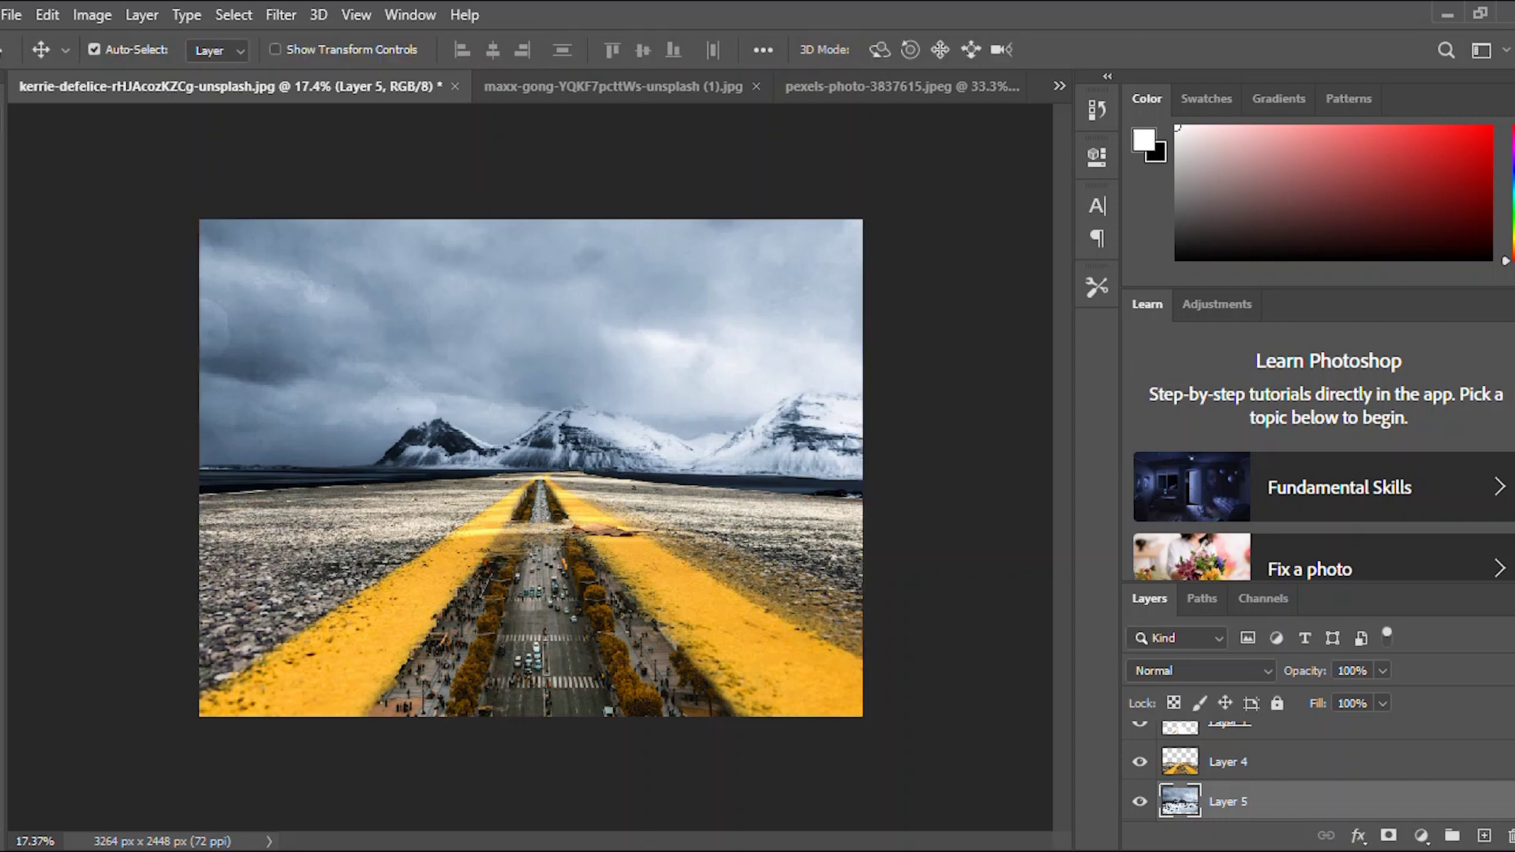
Add a layer mask to the cut-out road layer, Layer 4.
scroll(530, 468, up, 3)
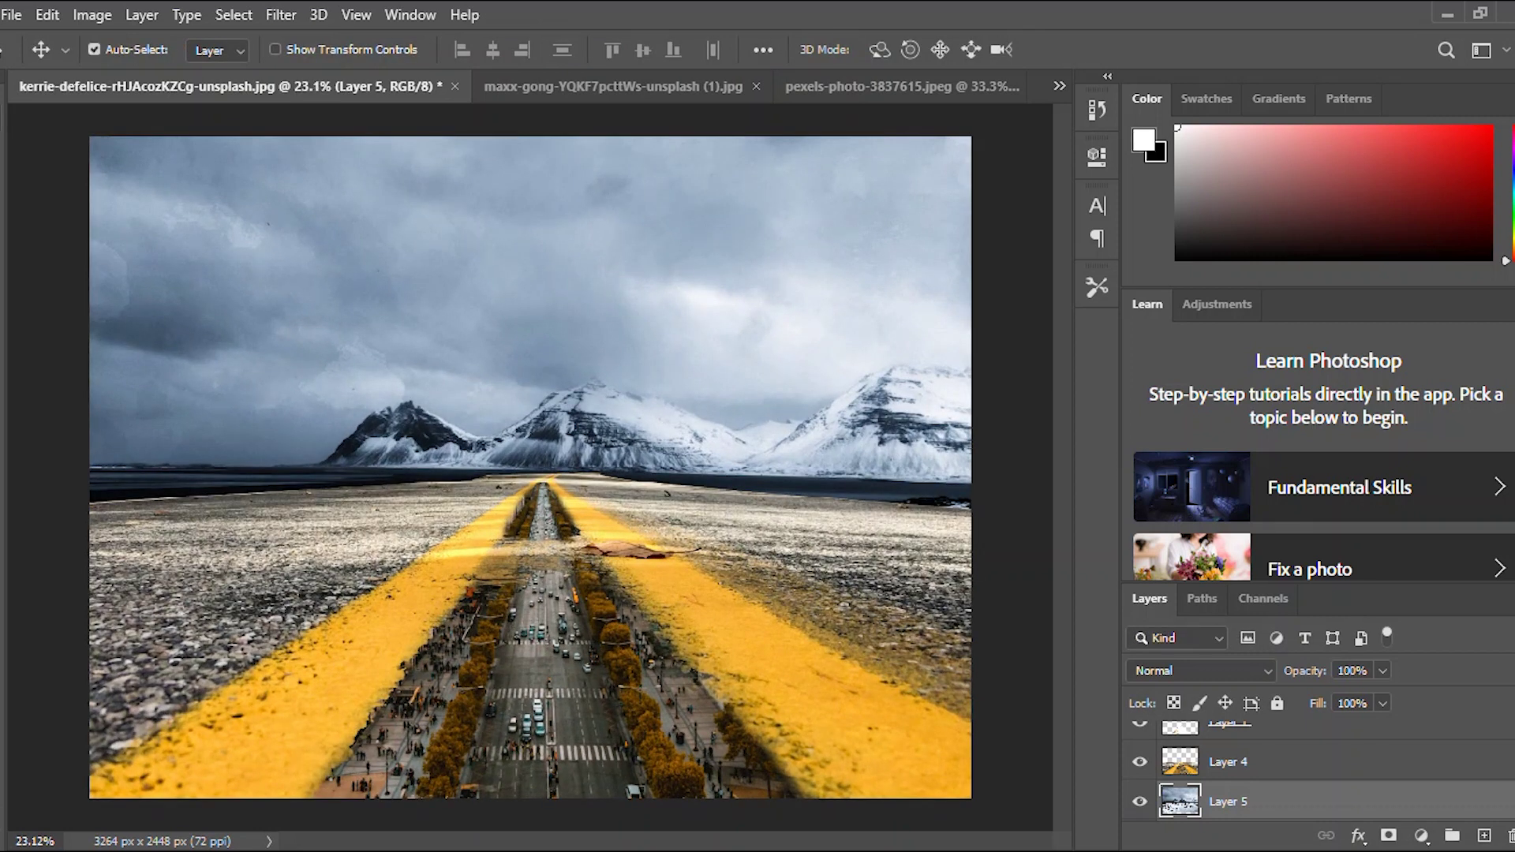
click(1262, 762)
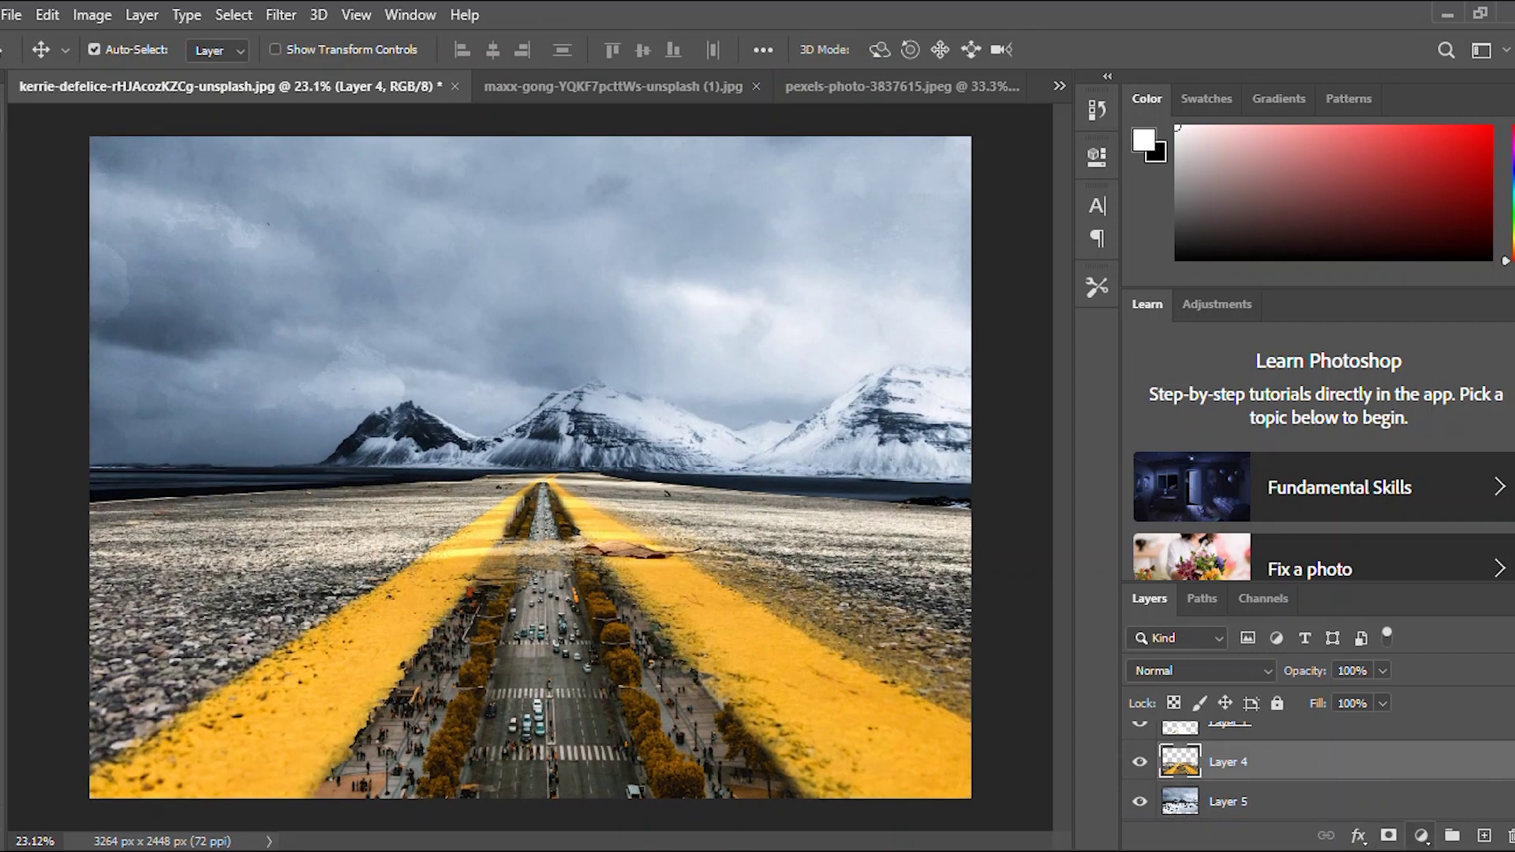
click(1388, 836)
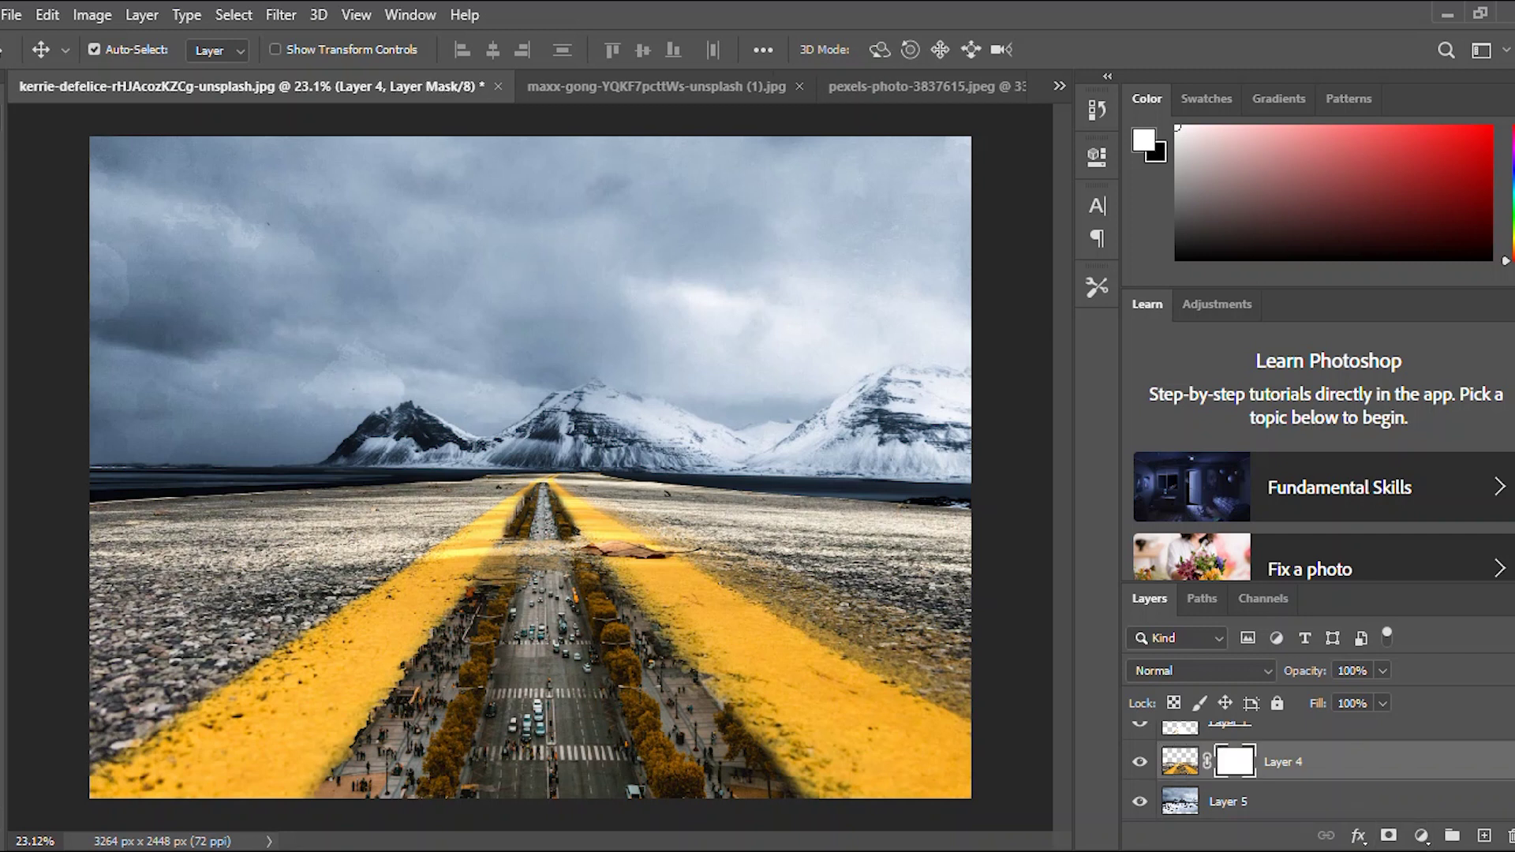
Fade the gravel just below the horizon at the image's right edge, painting black on the road mask at 24% opacity.
key(b)
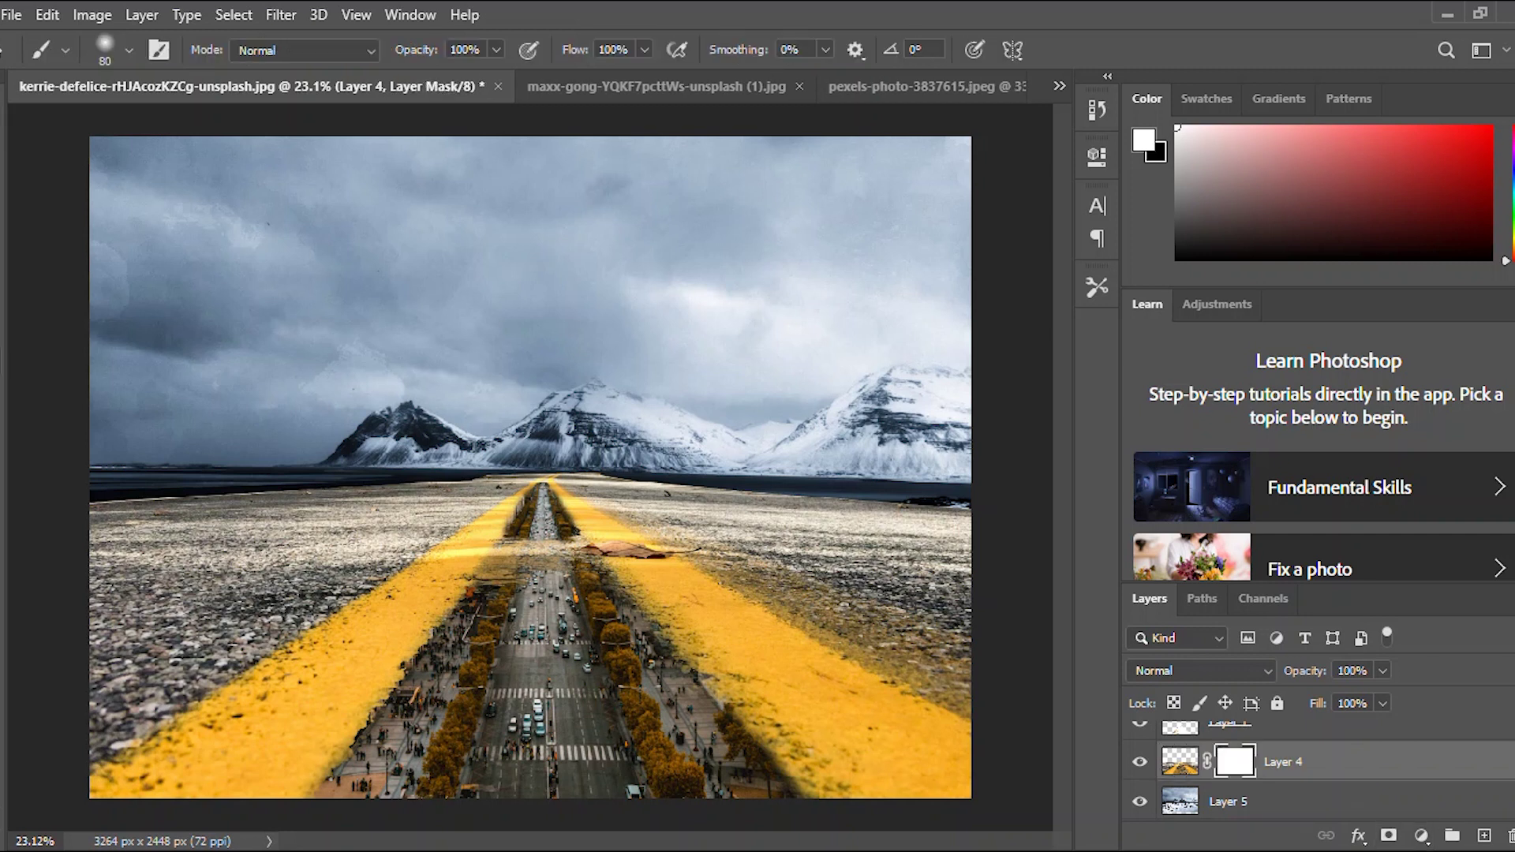
key(x)
key(bracketright)
key(bracketright)
key(bracketright)
key(bracketright)
key(bracketright)
key(bracketright)
key(bracketright)
key(bracketright)
key(bracketright)
key(bracketright)
key(bracketright)
key(3)
key(5)
key(2)
key(4)
click(932, 514)
click(932, 515)
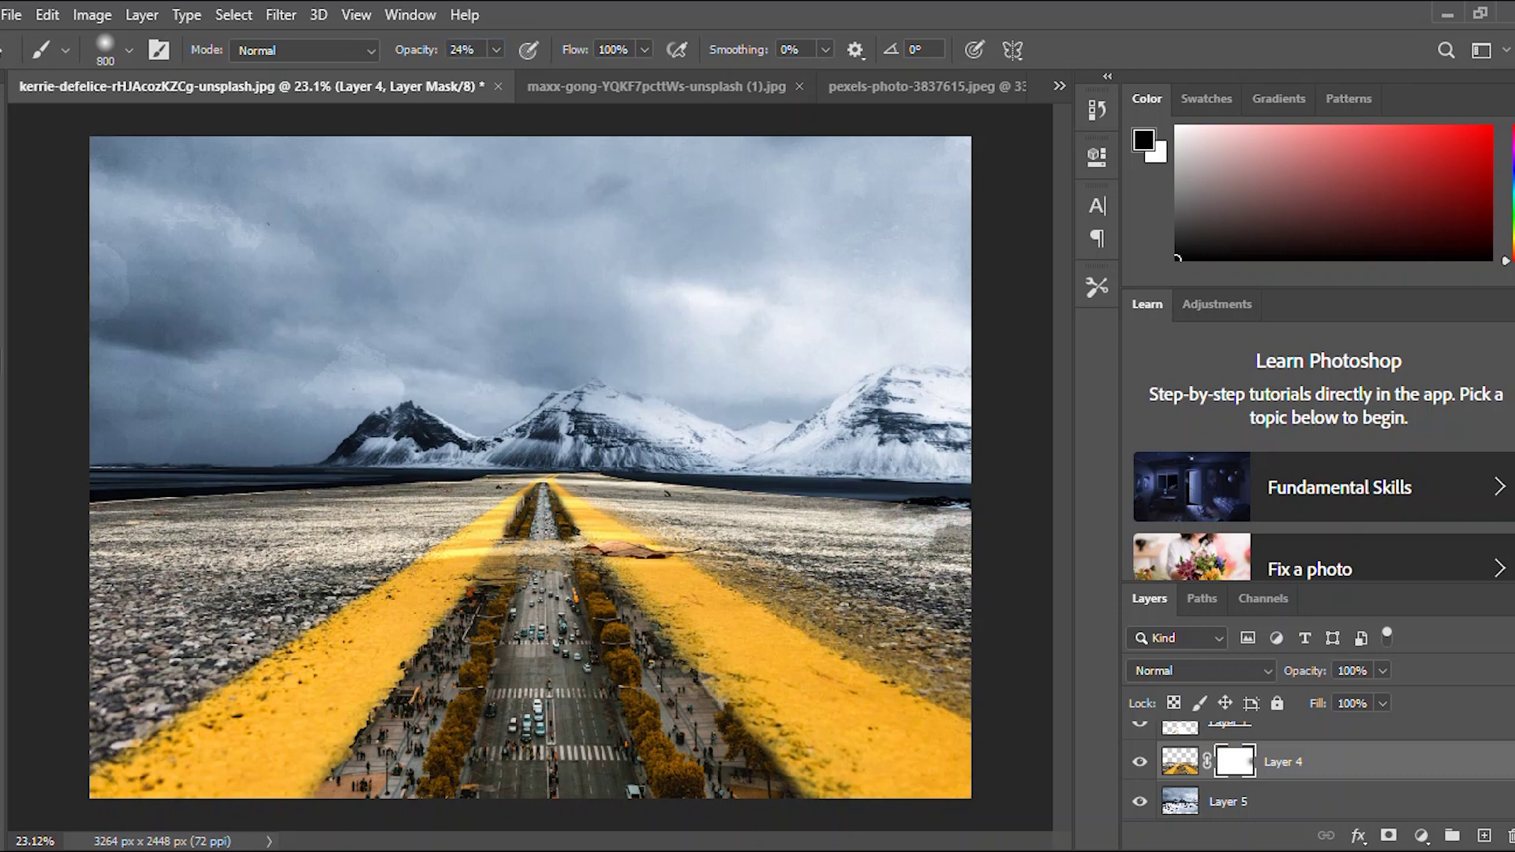
drag(936, 517, 894, 511)
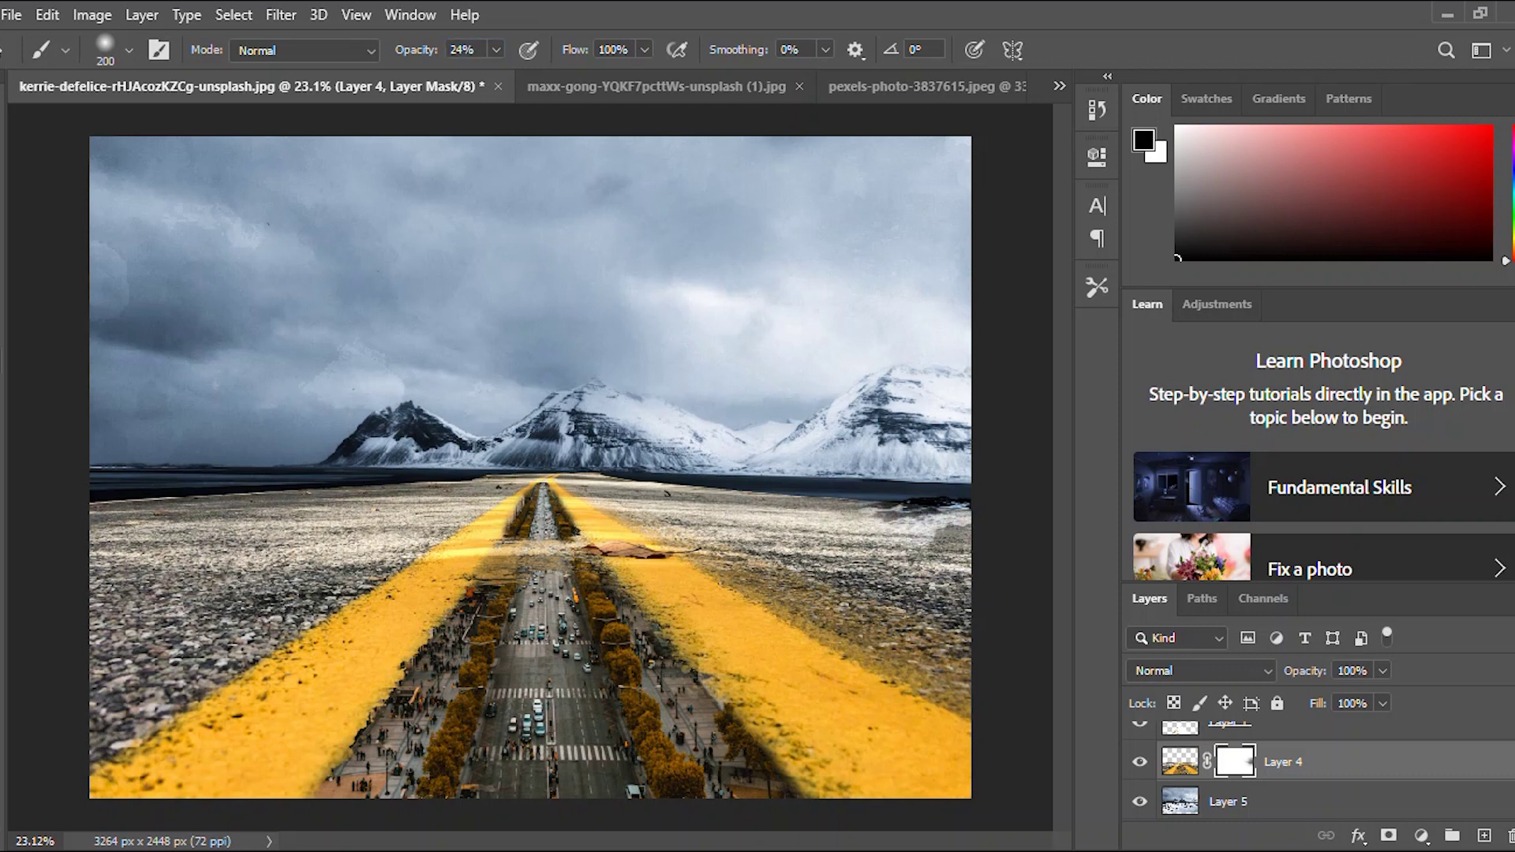
Mask the gravel slightly lower along the right edge with the 200 px brush to reveal the dark rock in the snow.
click(952, 535)
click(952, 535)
click(948, 537)
click(955, 551)
click(953, 543)
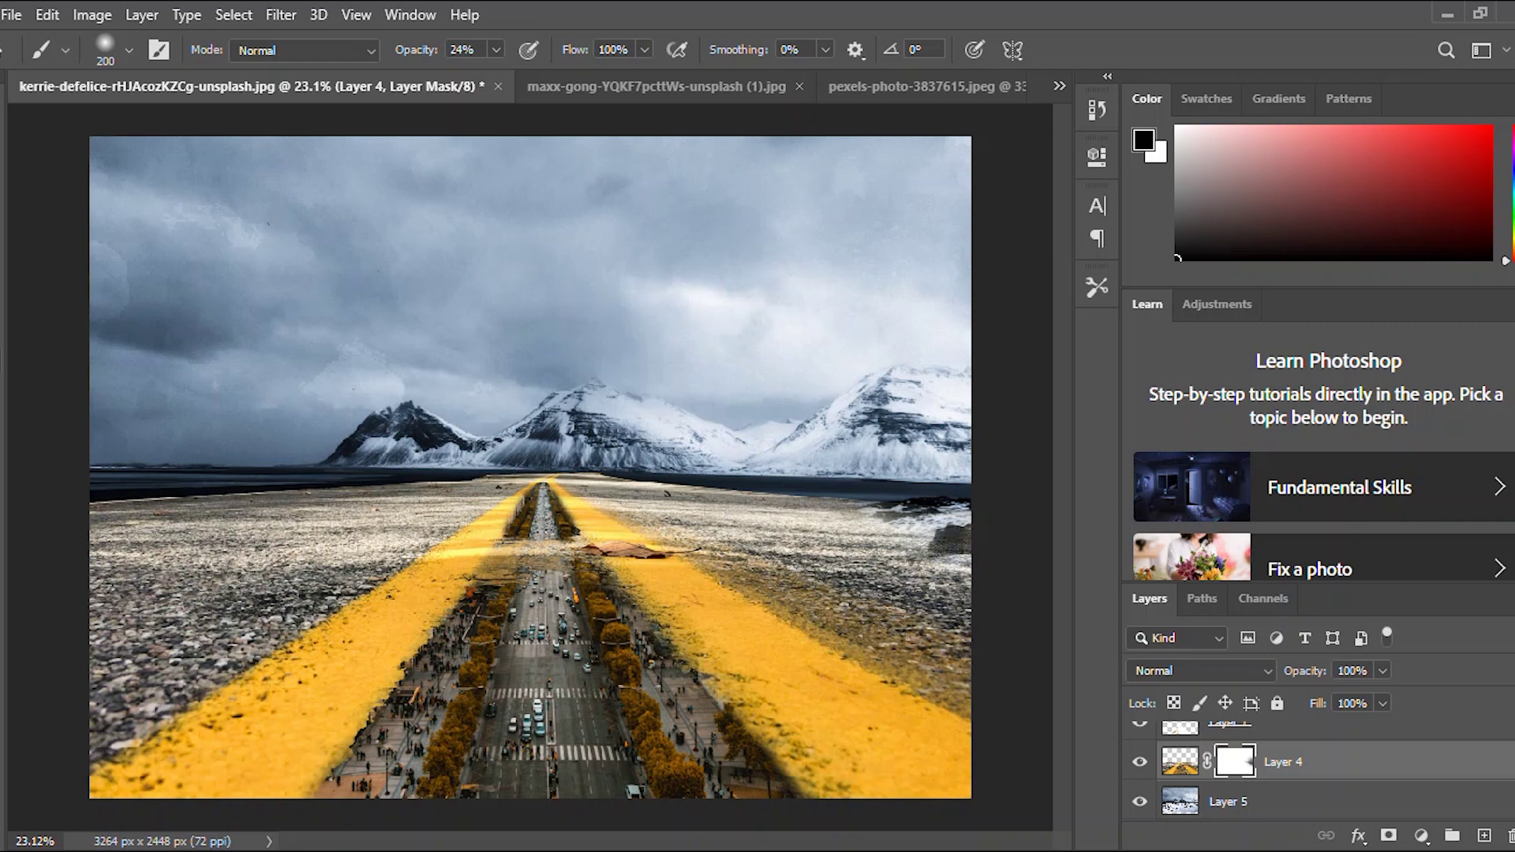
click(951, 543)
click(960, 540)
Extend the masked patch inward from the right edge so the snowy ground blends into the gravel.
click(891, 516)
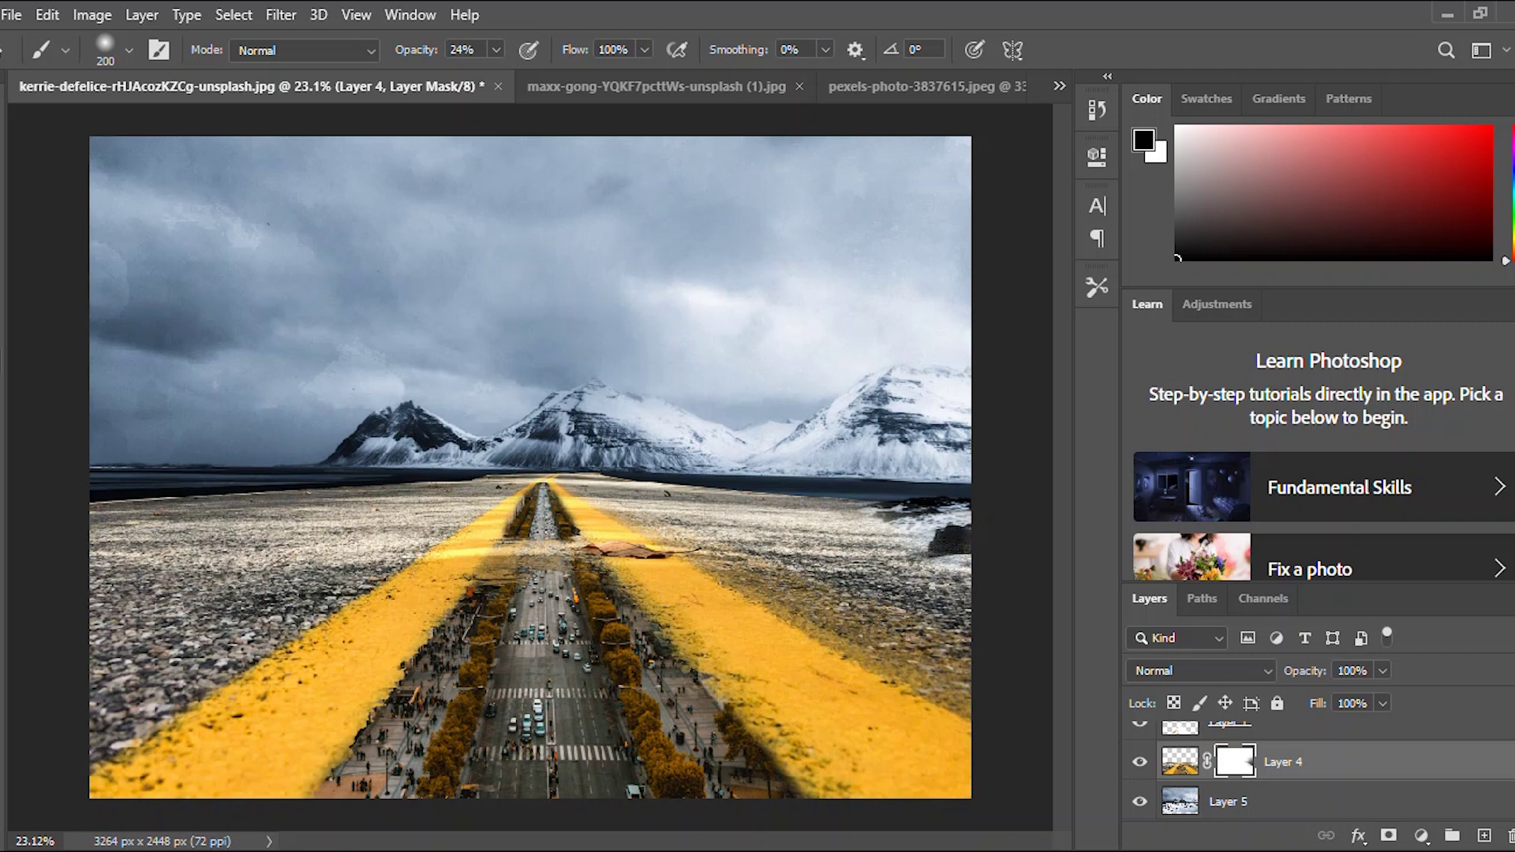
click(898, 516)
click(876, 517)
click(879, 515)
click(846, 511)
click(853, 514)
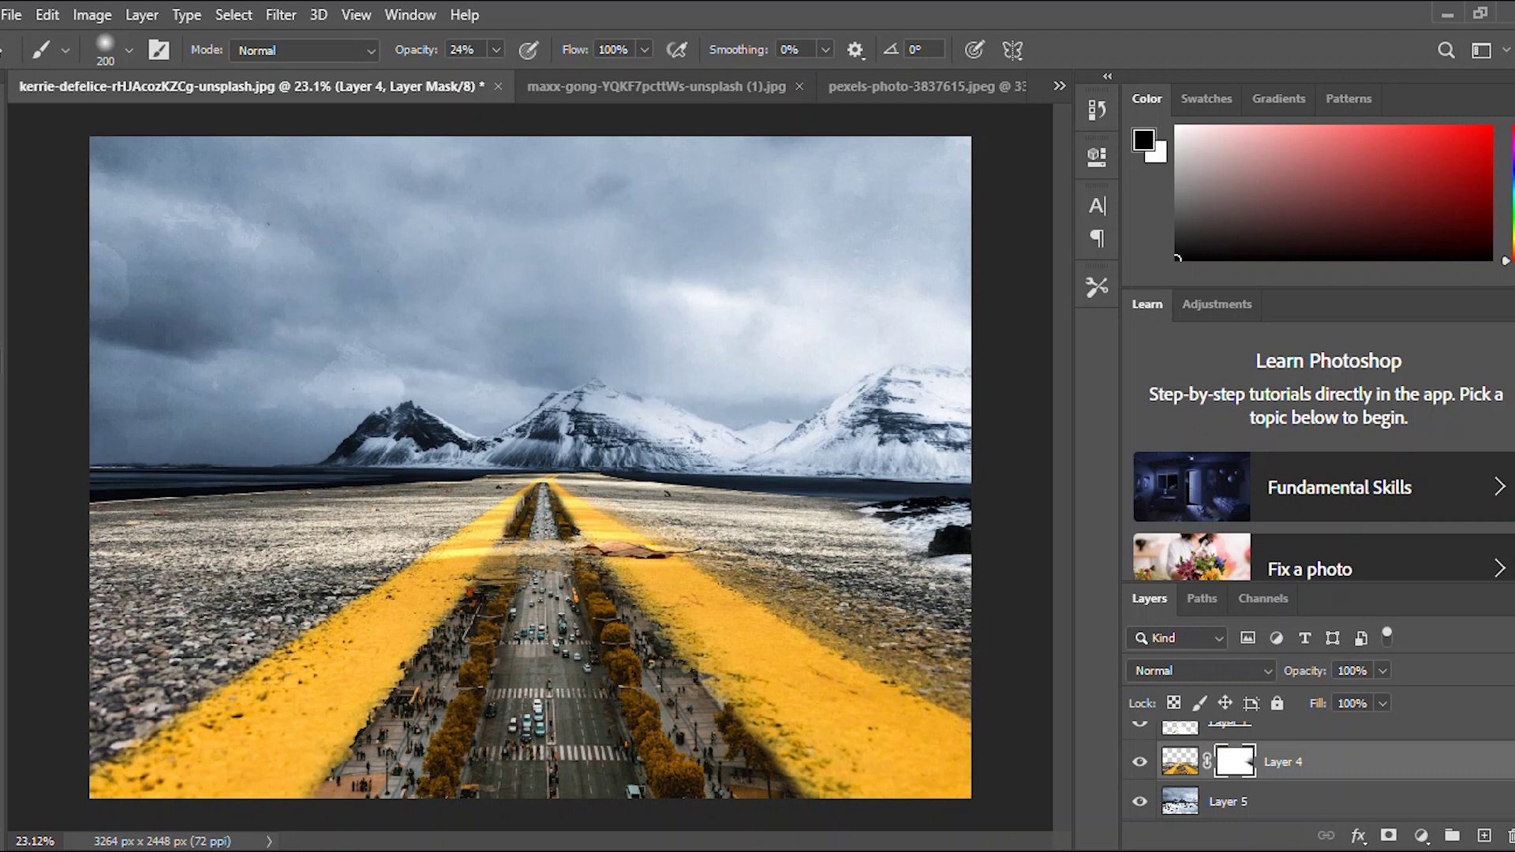
click(925, 554)
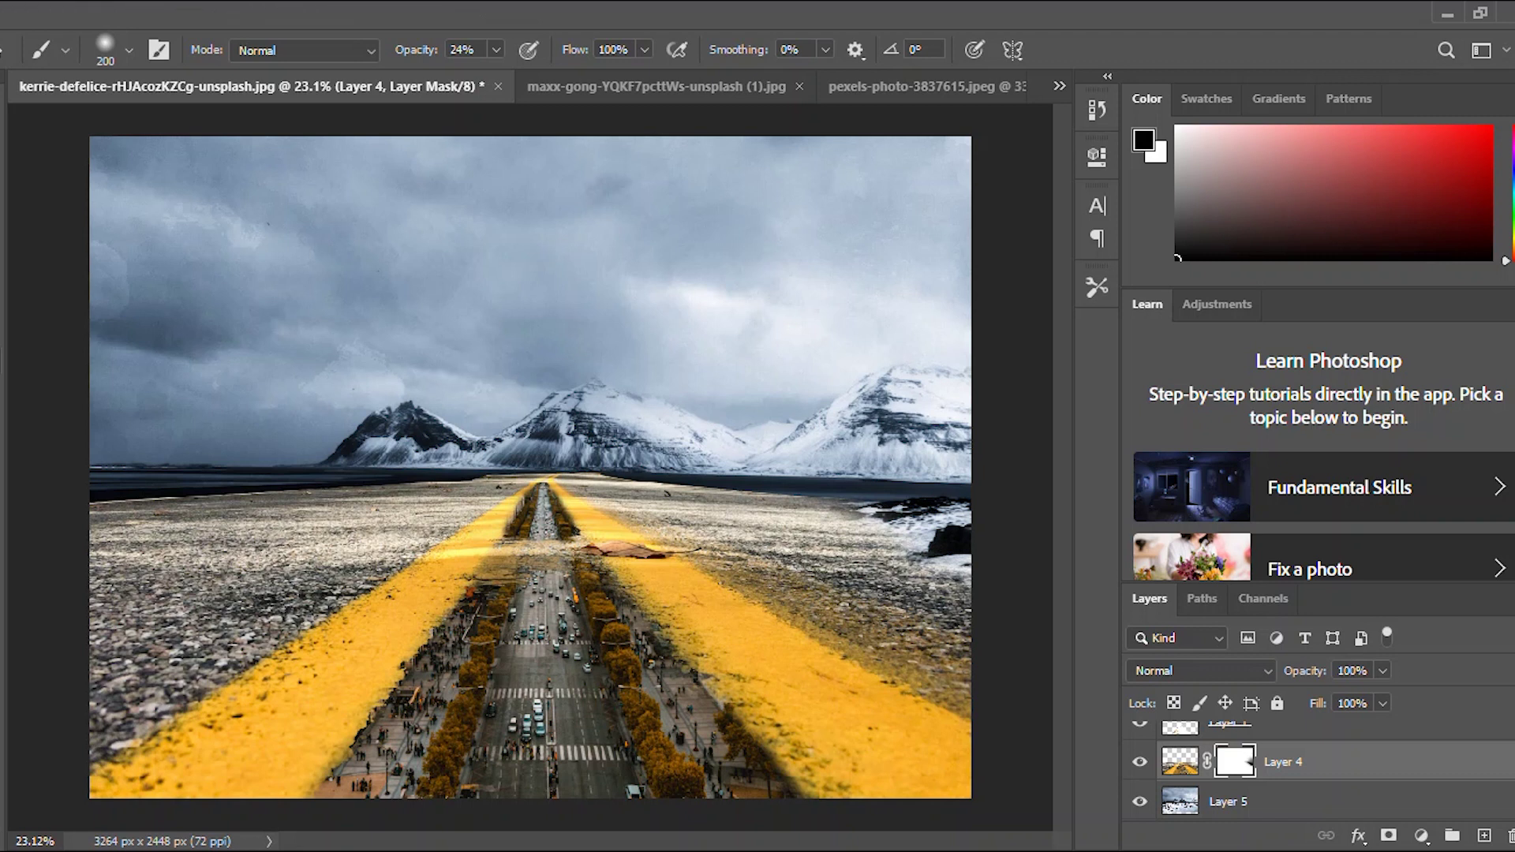
Soften the road layer's left horizon edge with a black 24% brush stroke on its mask.
scroll(530, 468, down, 5)
scroll(530, 468, up, 3)
scroll(530, 467, up, 1)
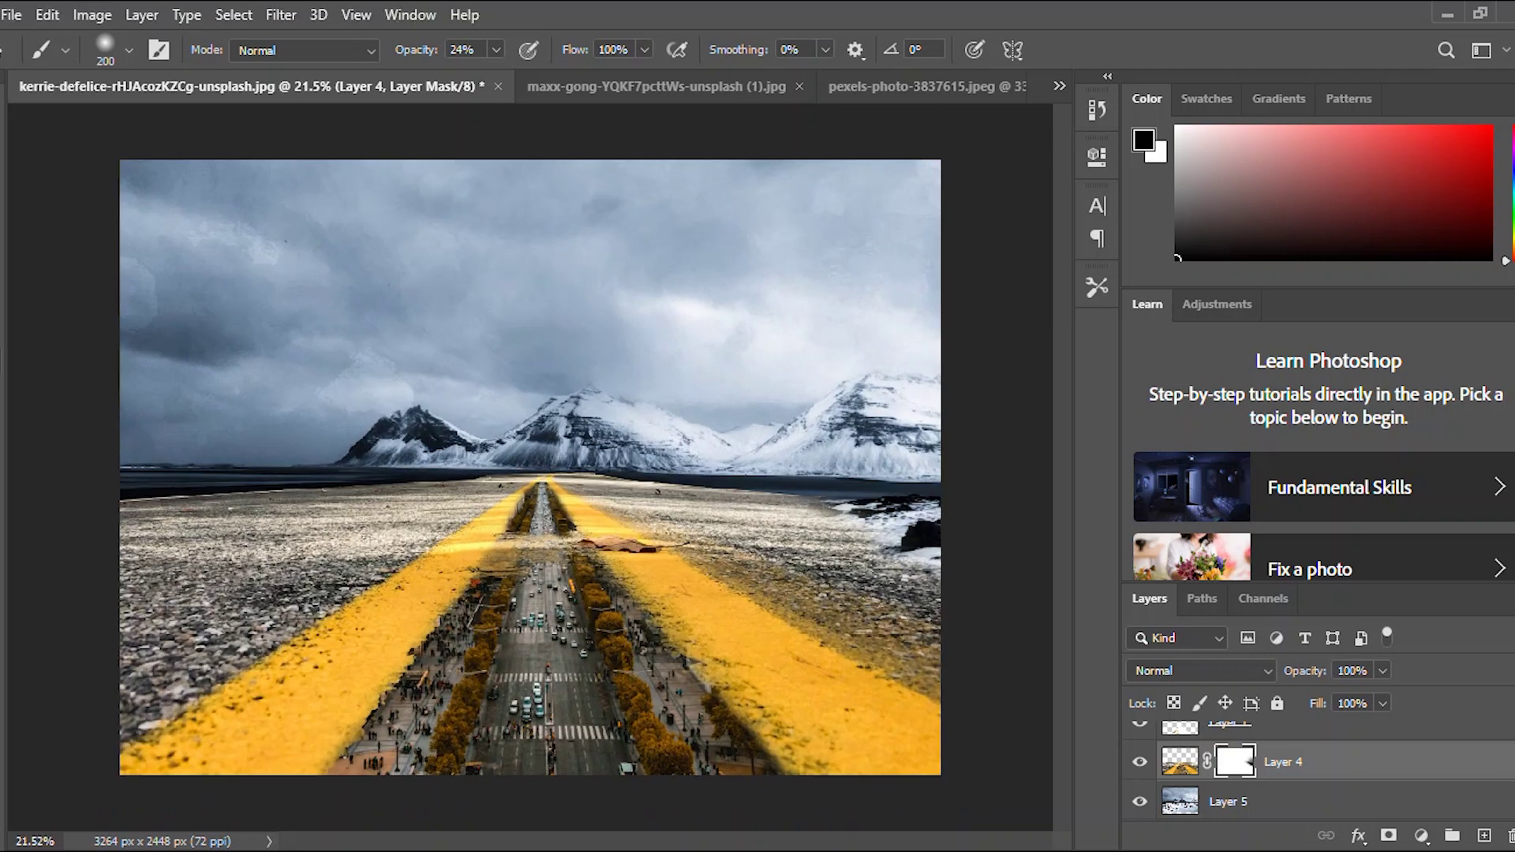
drag(126, 502, 304, 492)
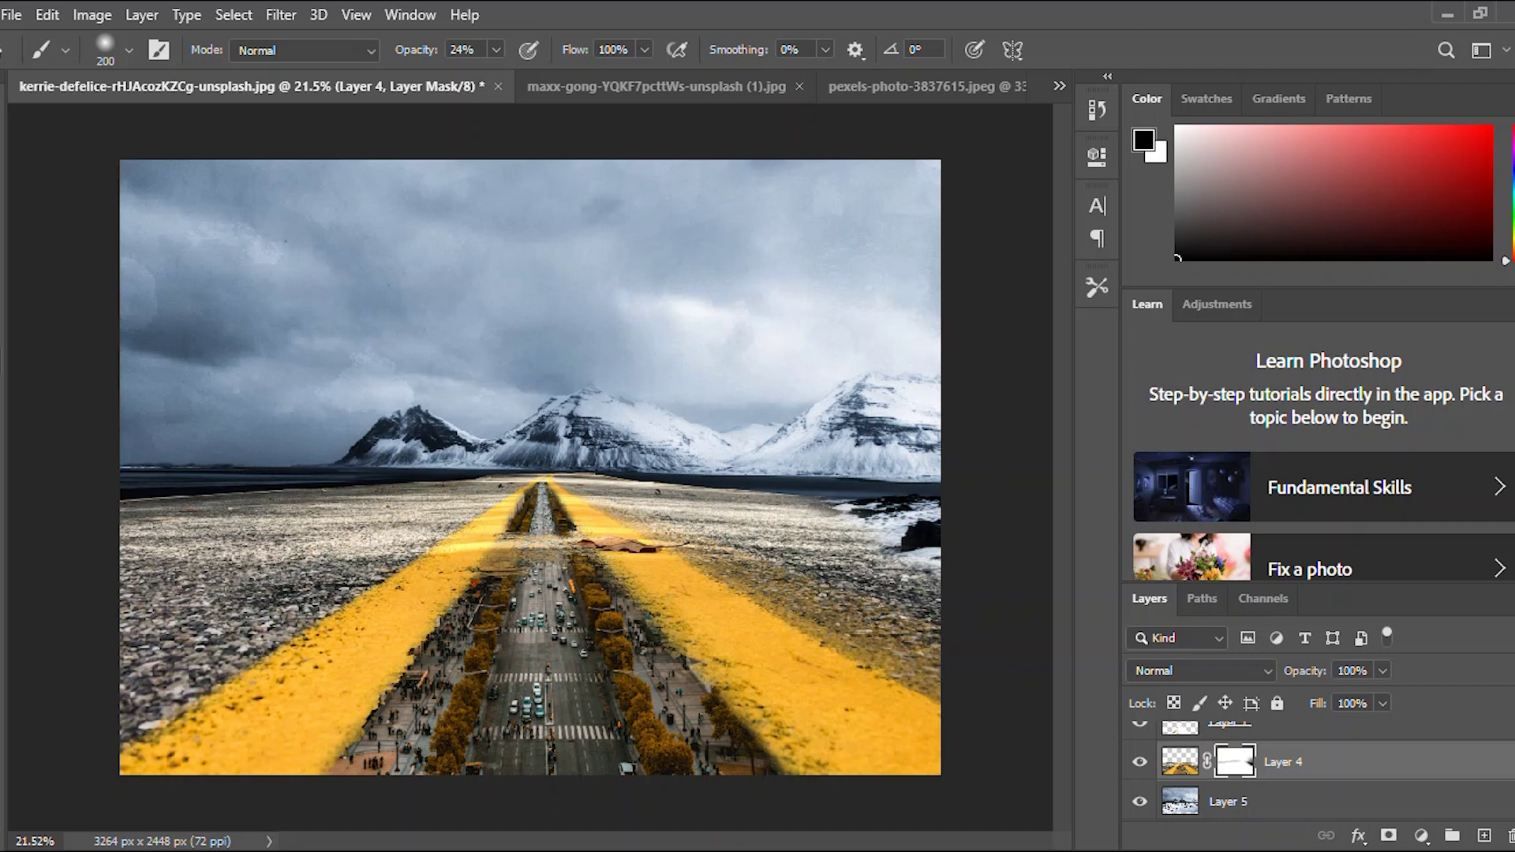
key(v)
scroll(530, 468, down, 3)
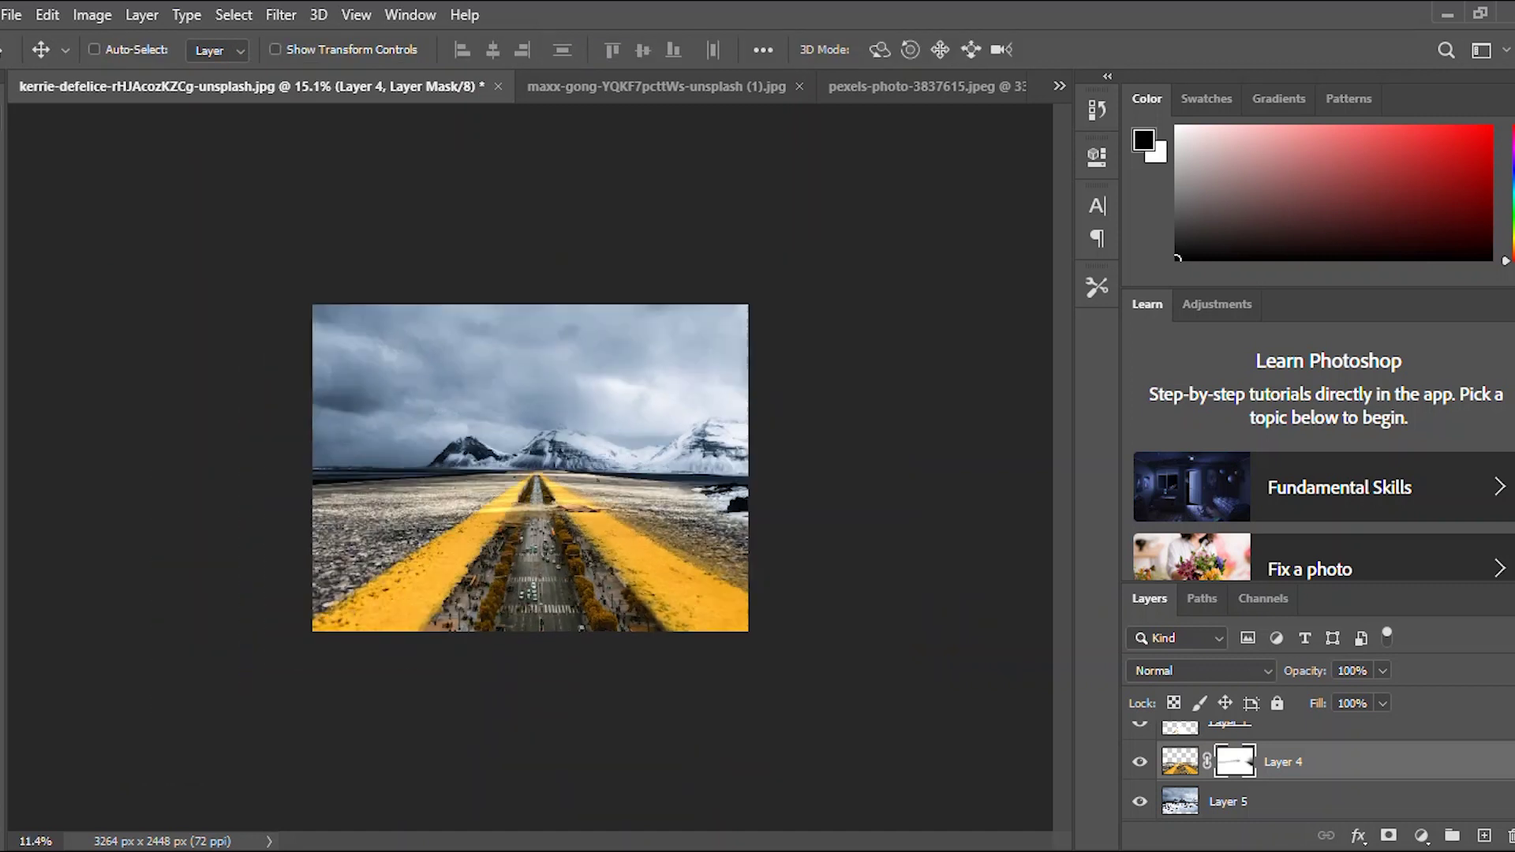
scroll(530, 468, up, 2)
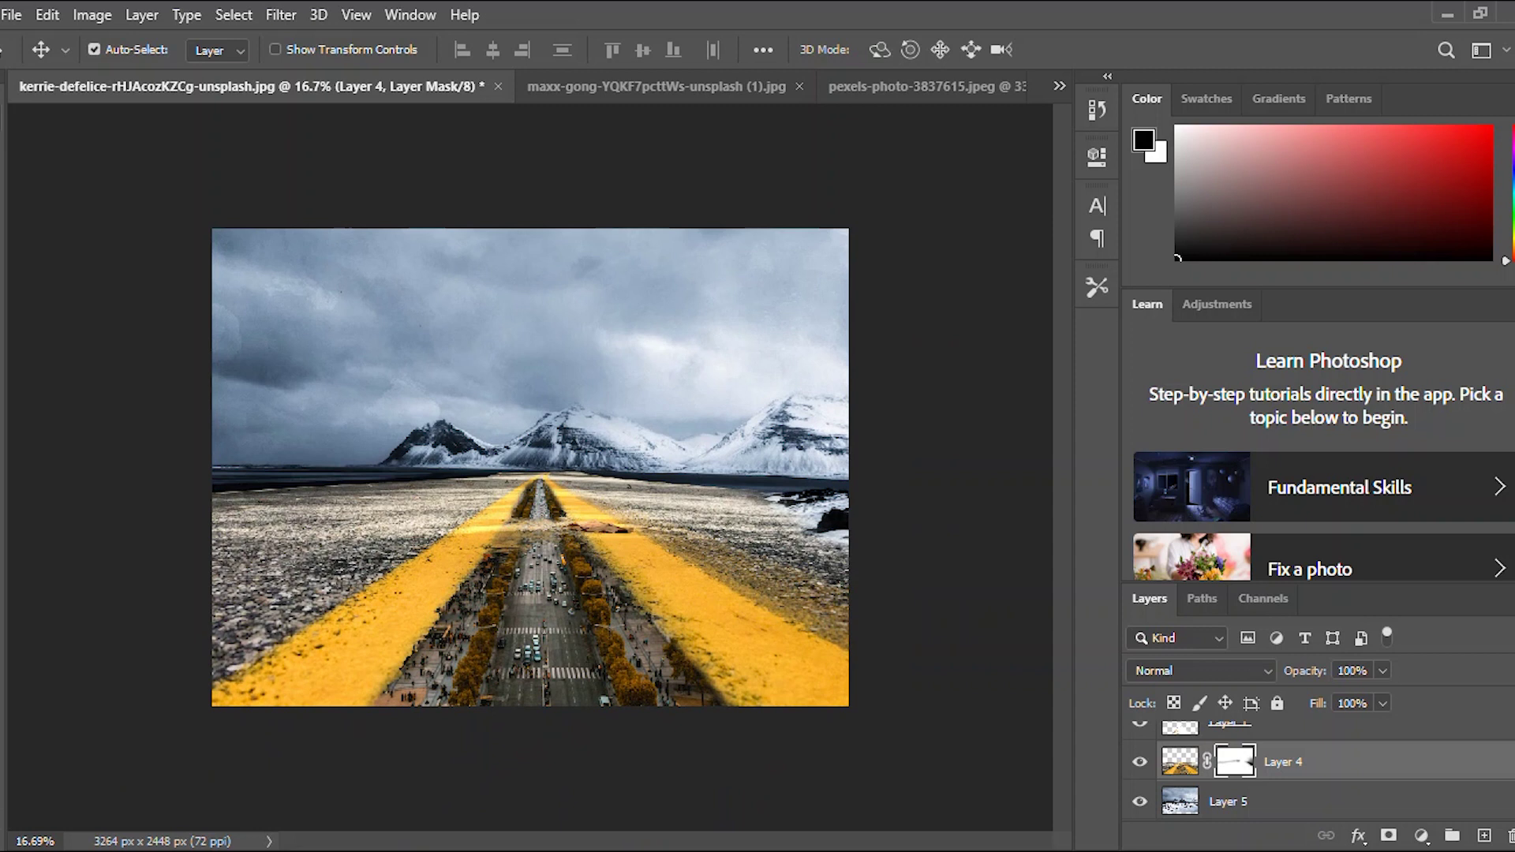
Duplicate the mountain layer, flip the copy horizontally and shift it left to cover the empty left side of the horizon.
click(1262, 802)
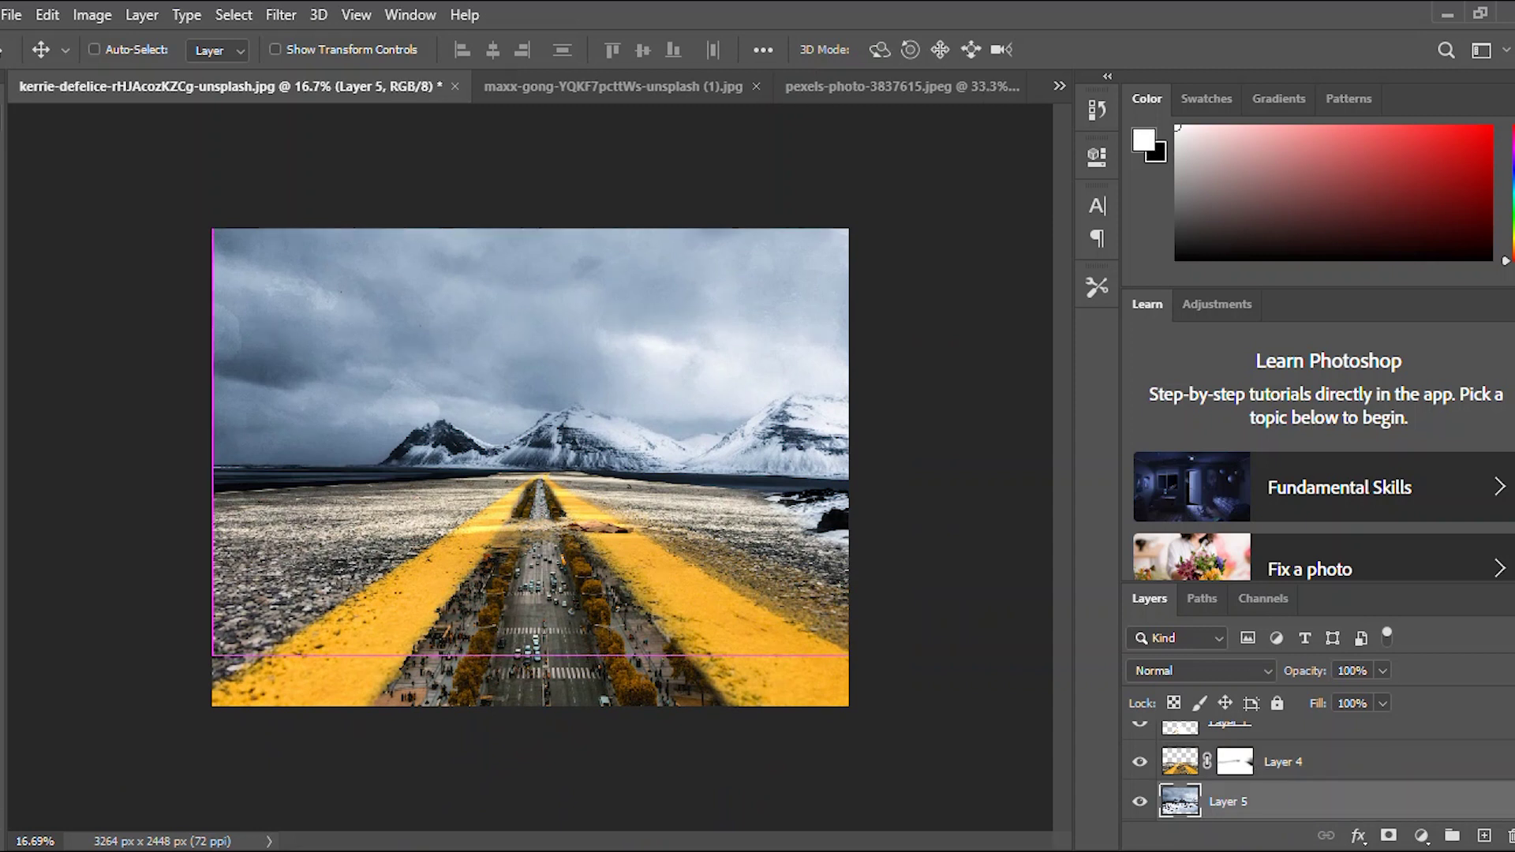
key(ctrl+j)
key(ctrl+t)
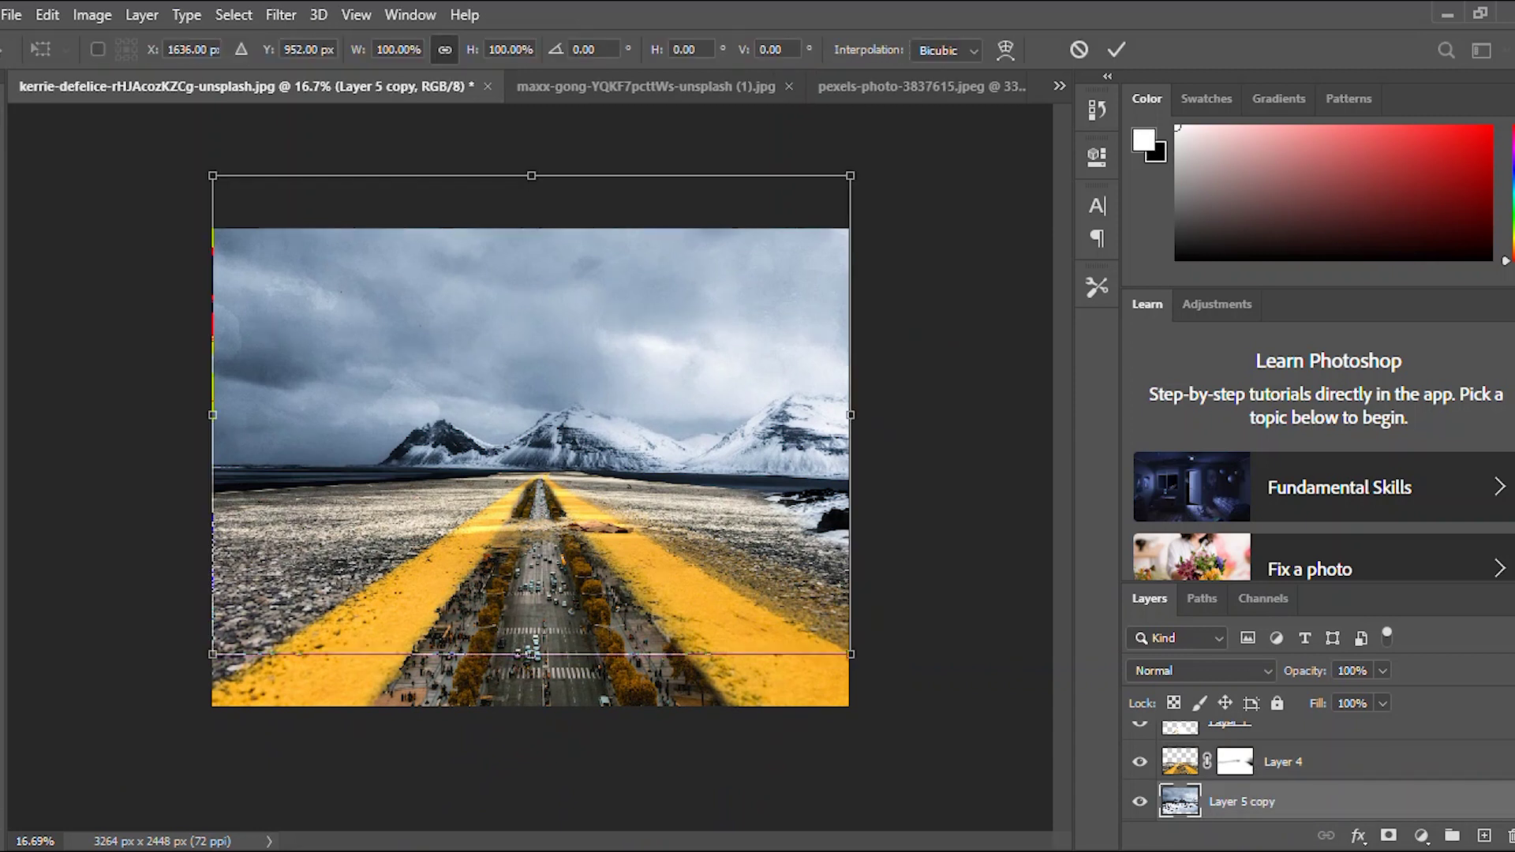
right_click(473, 348)
click(521, 743)
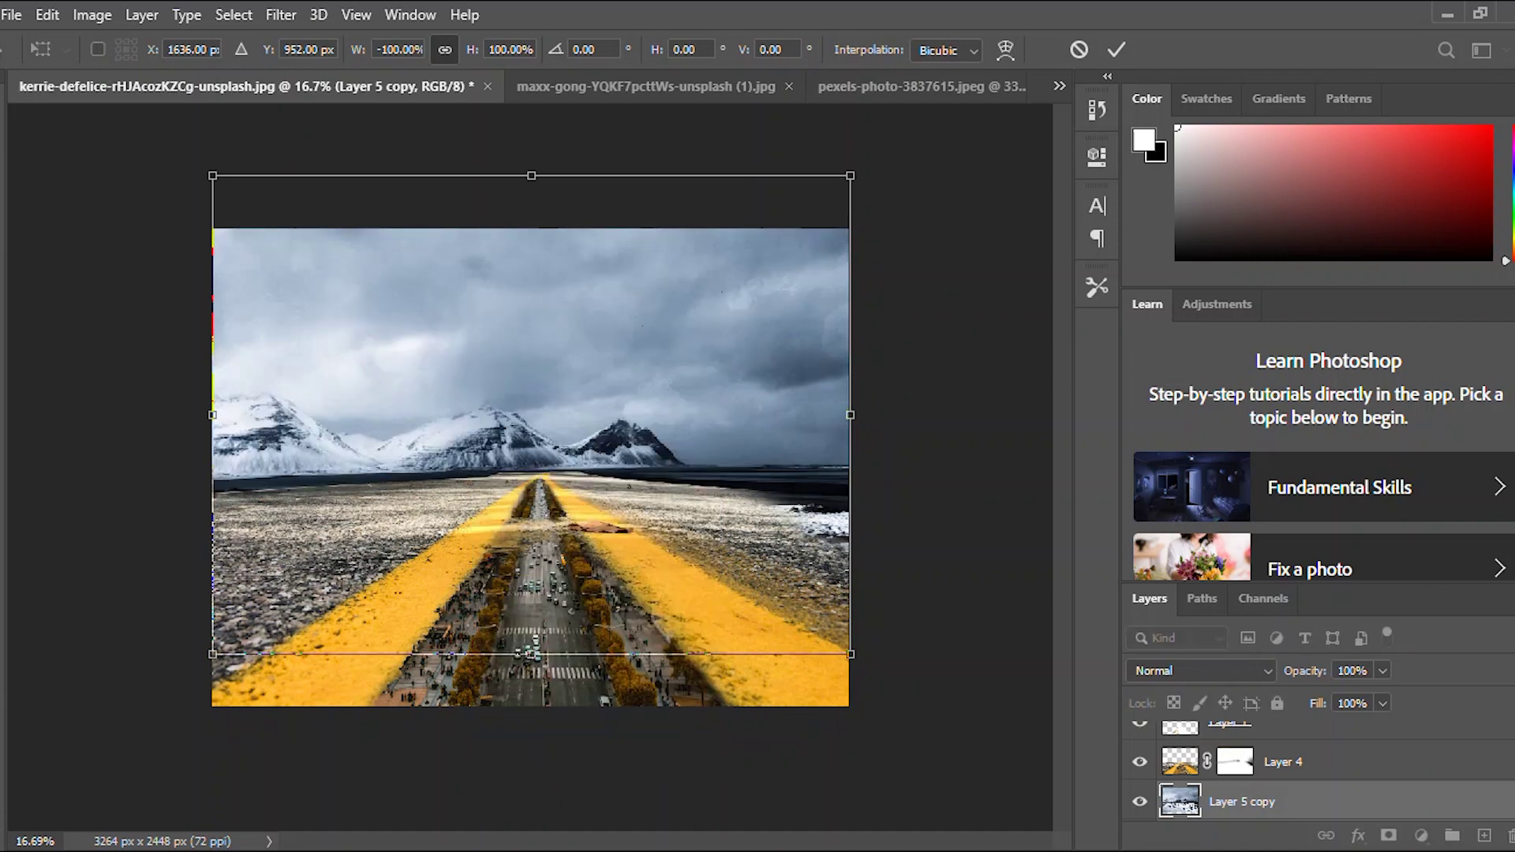
drag(749, 410, 477, 411)
key(Return)
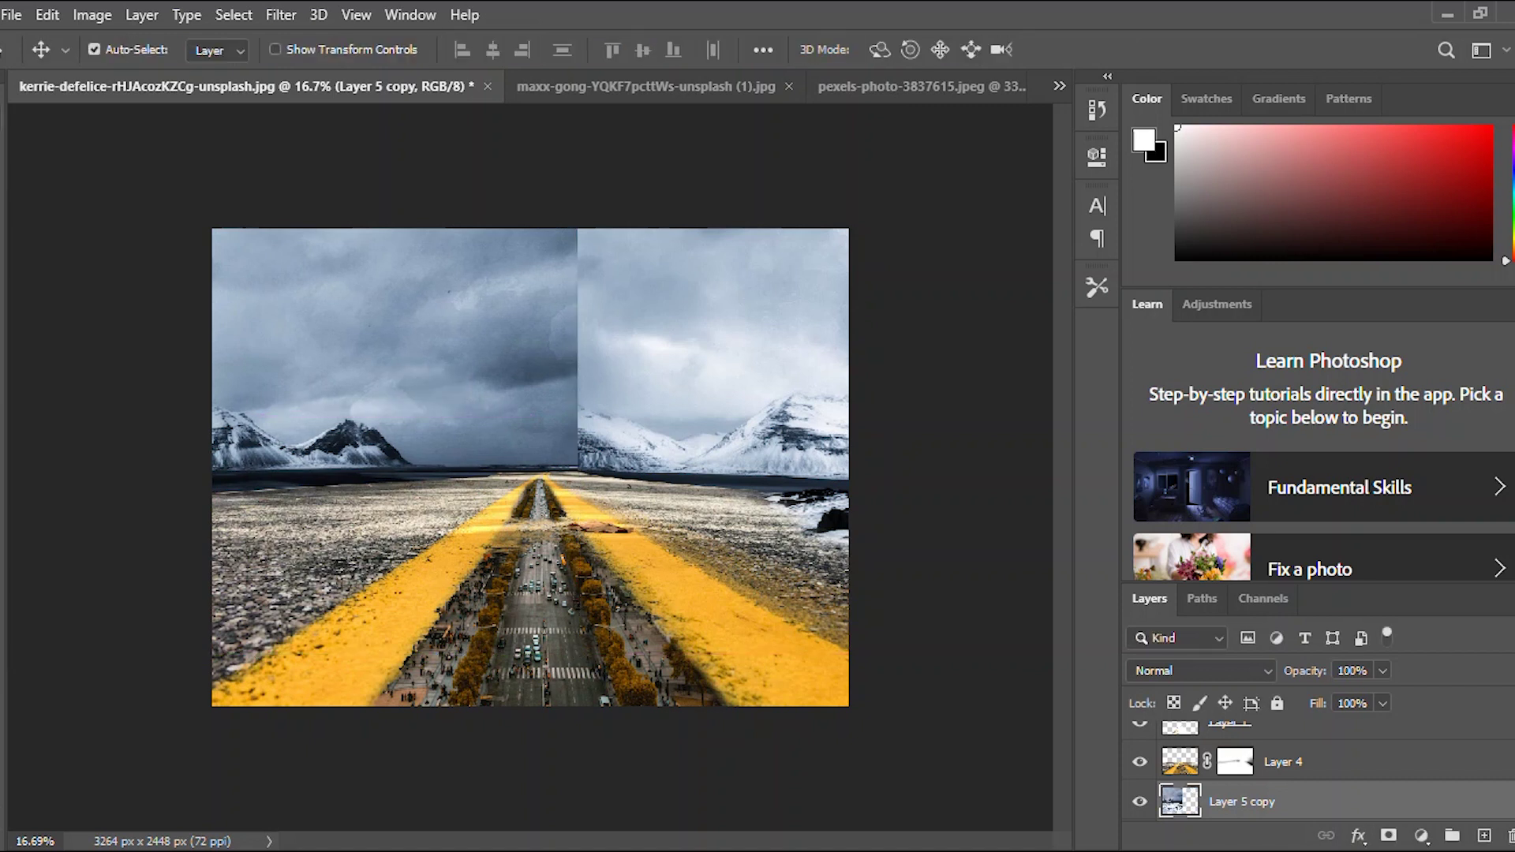
Add a mask to the mirrored mountain layer and set the gradient's first colour stop to 000000, giving a black-to-transparent gradient.
click(1389, 835)
key(g)
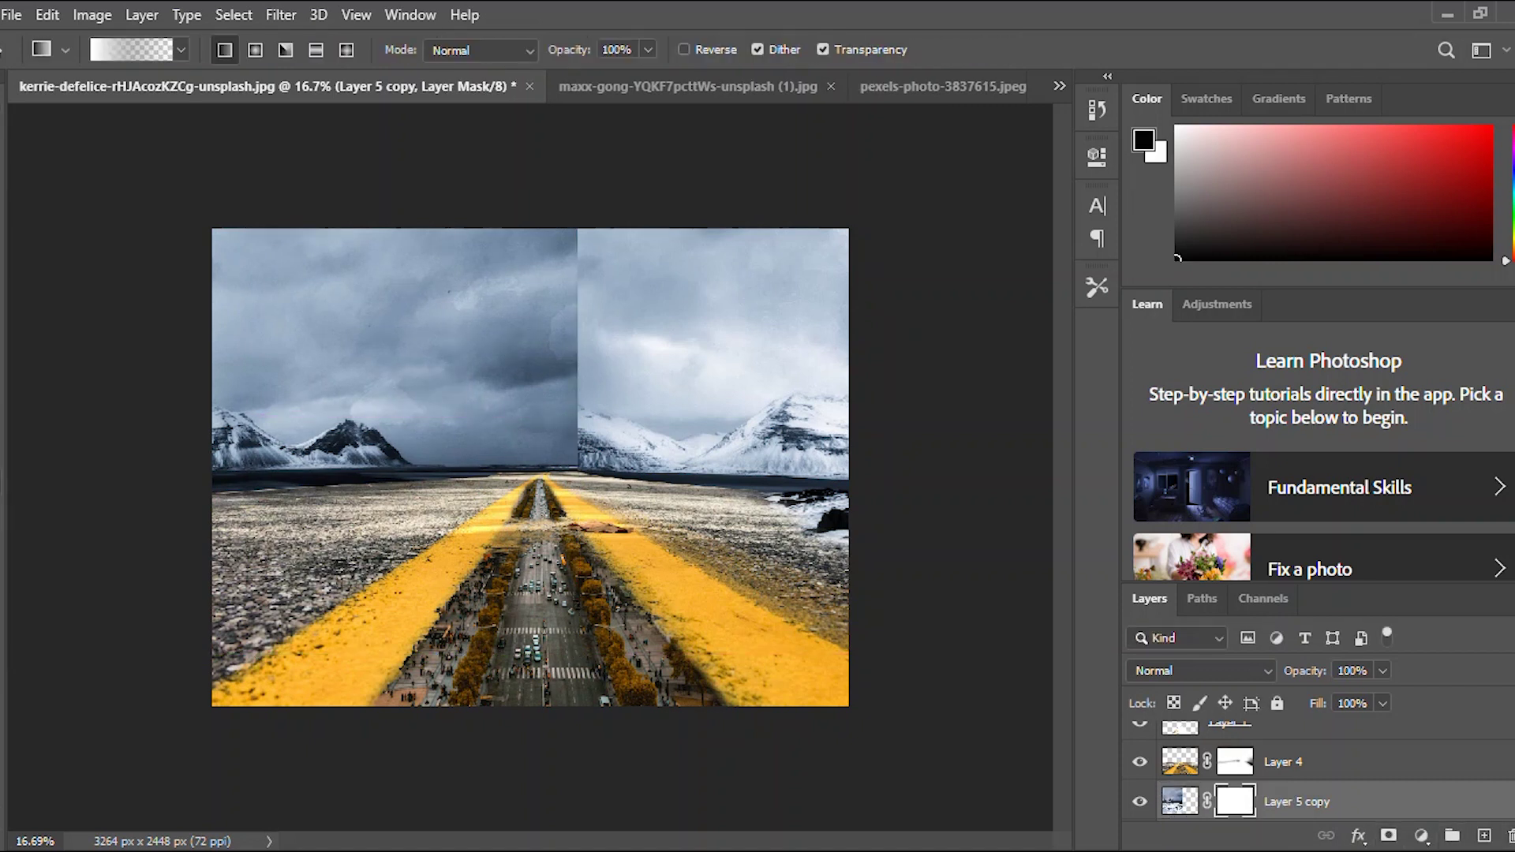
click(131, 50)
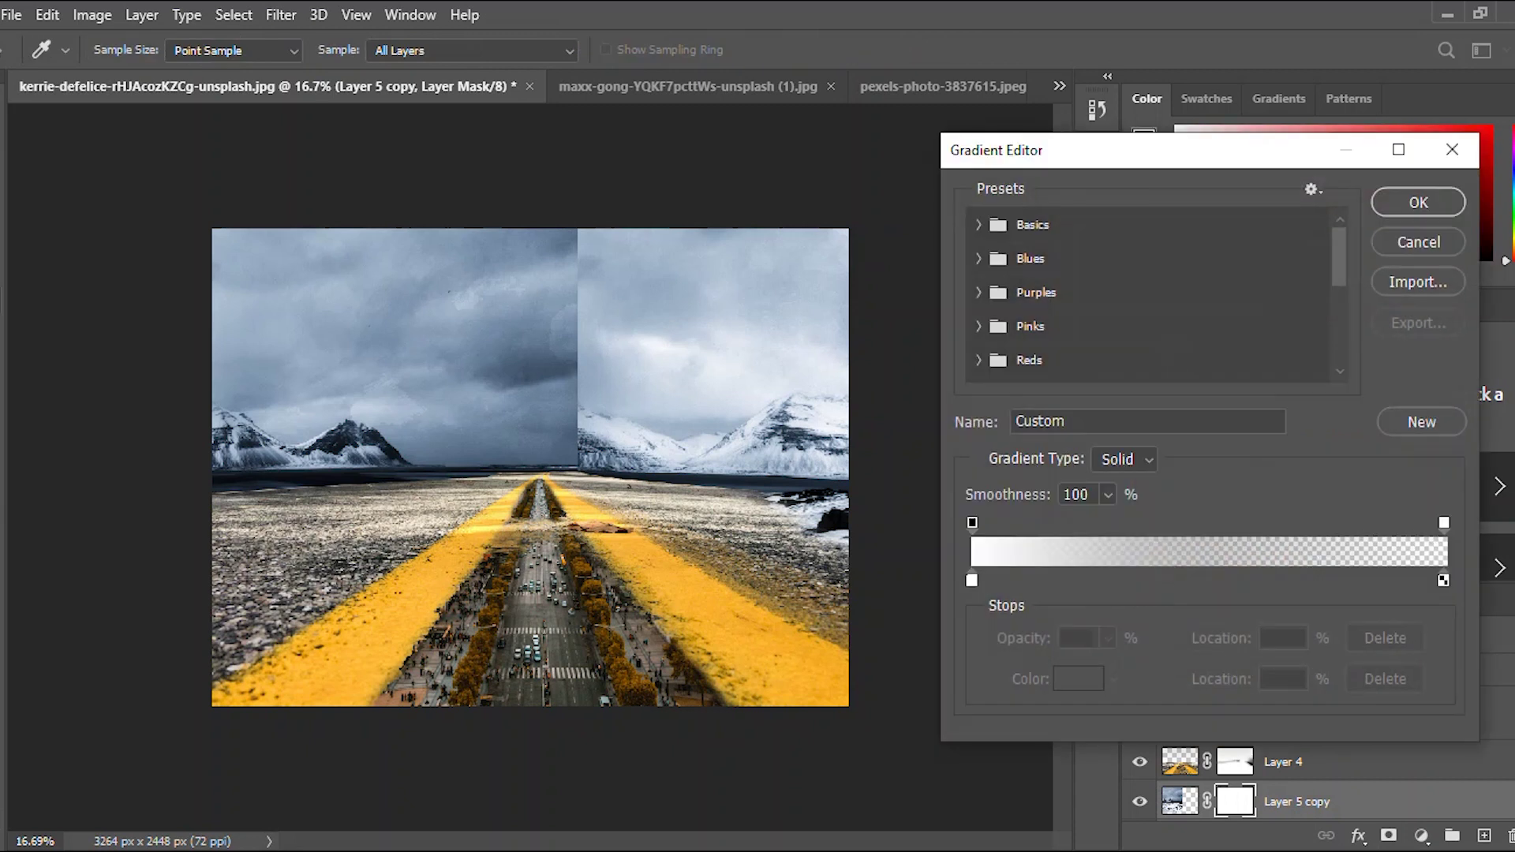
double_click(971, 580)
text(000000)
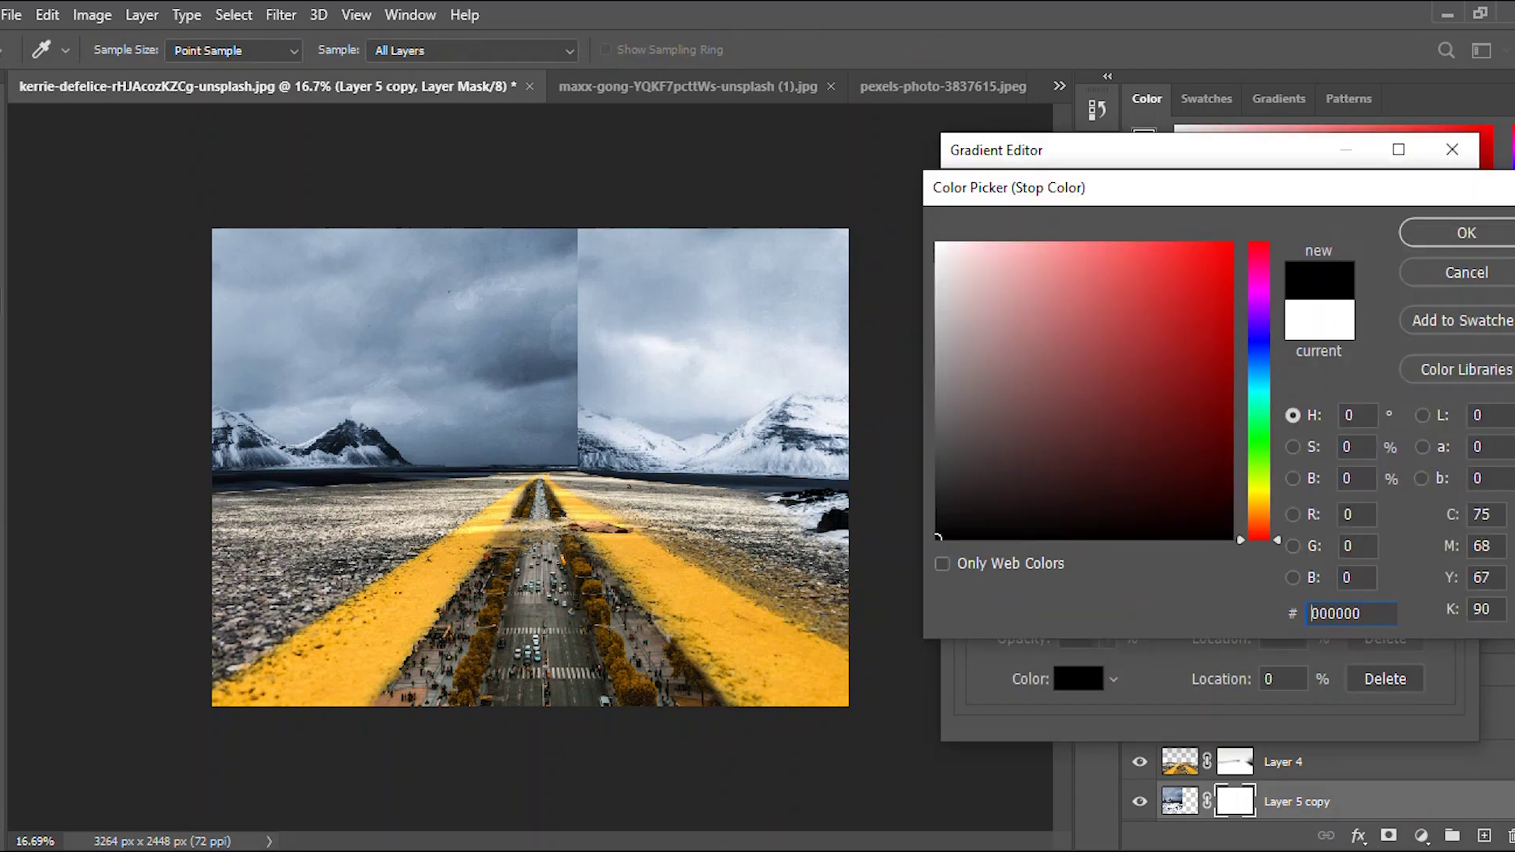
key(Return)
key(Return)
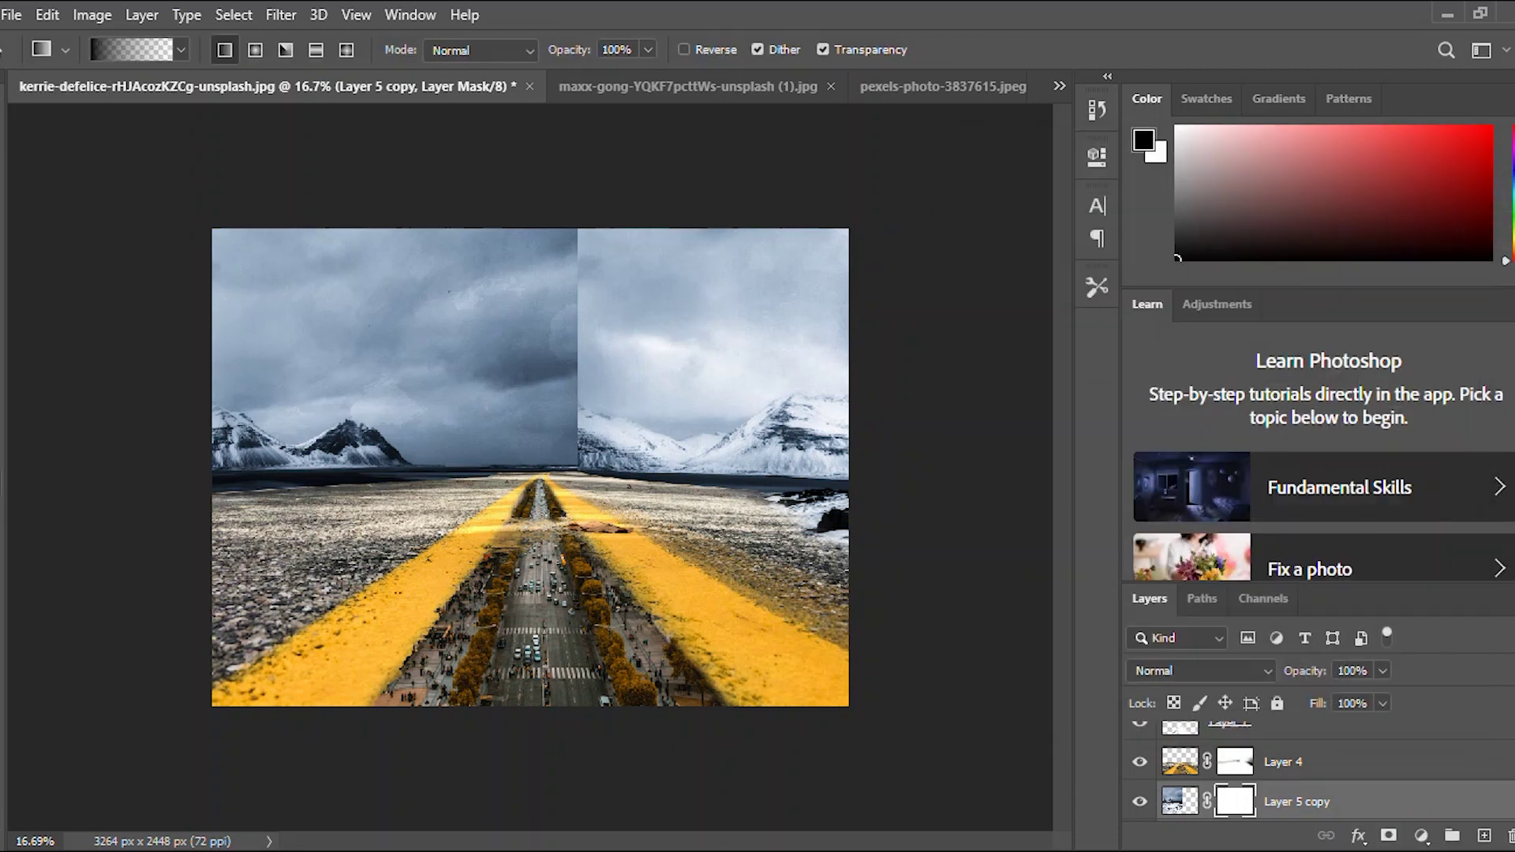
Blend the mirrored mountains into the original by drawing linear gradients from right to left on the copy's mask.
drag(760, 370, 218, 370)
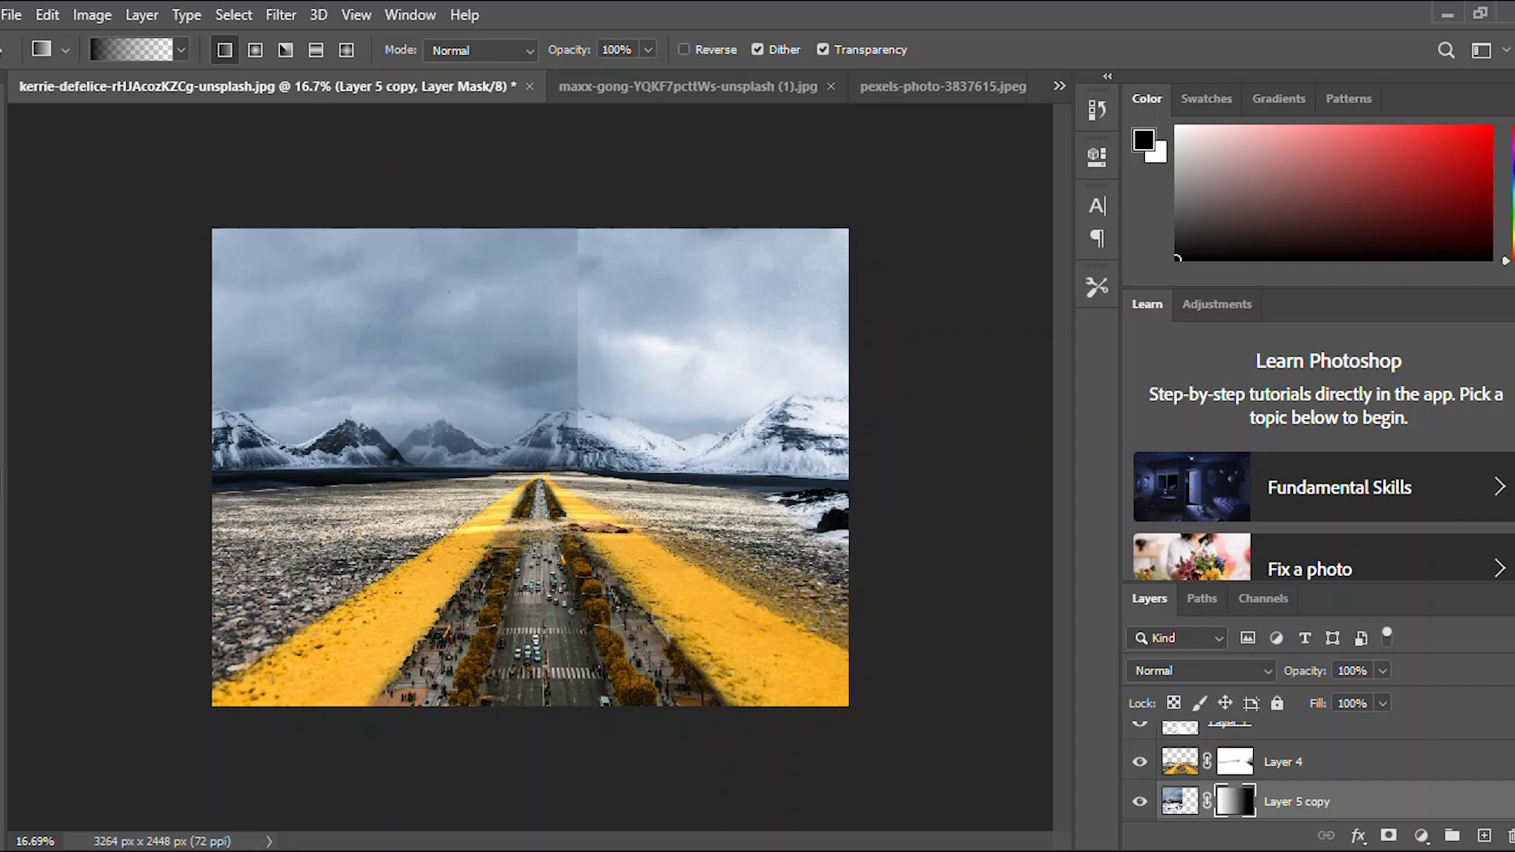
drag(677, 367, 273, 369)
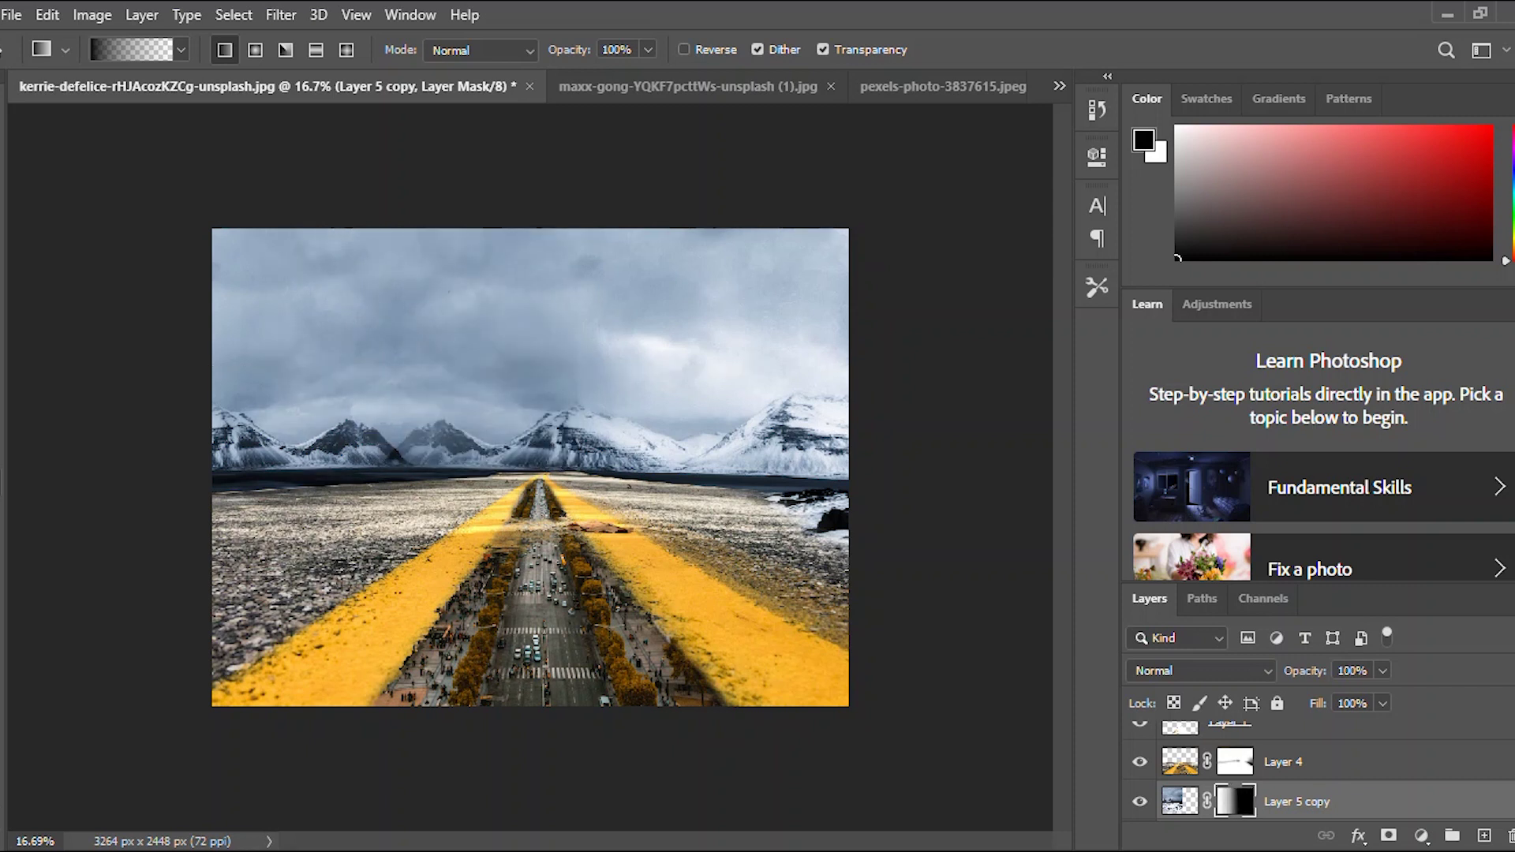
drag(837, 367, 413, 382)
drag(849, 376, 513, 373)
Try left-to-right and vertical gradients on the mirrored layer's mask, undoing the unwanted ones.
drag(211, 376, 363, 379)
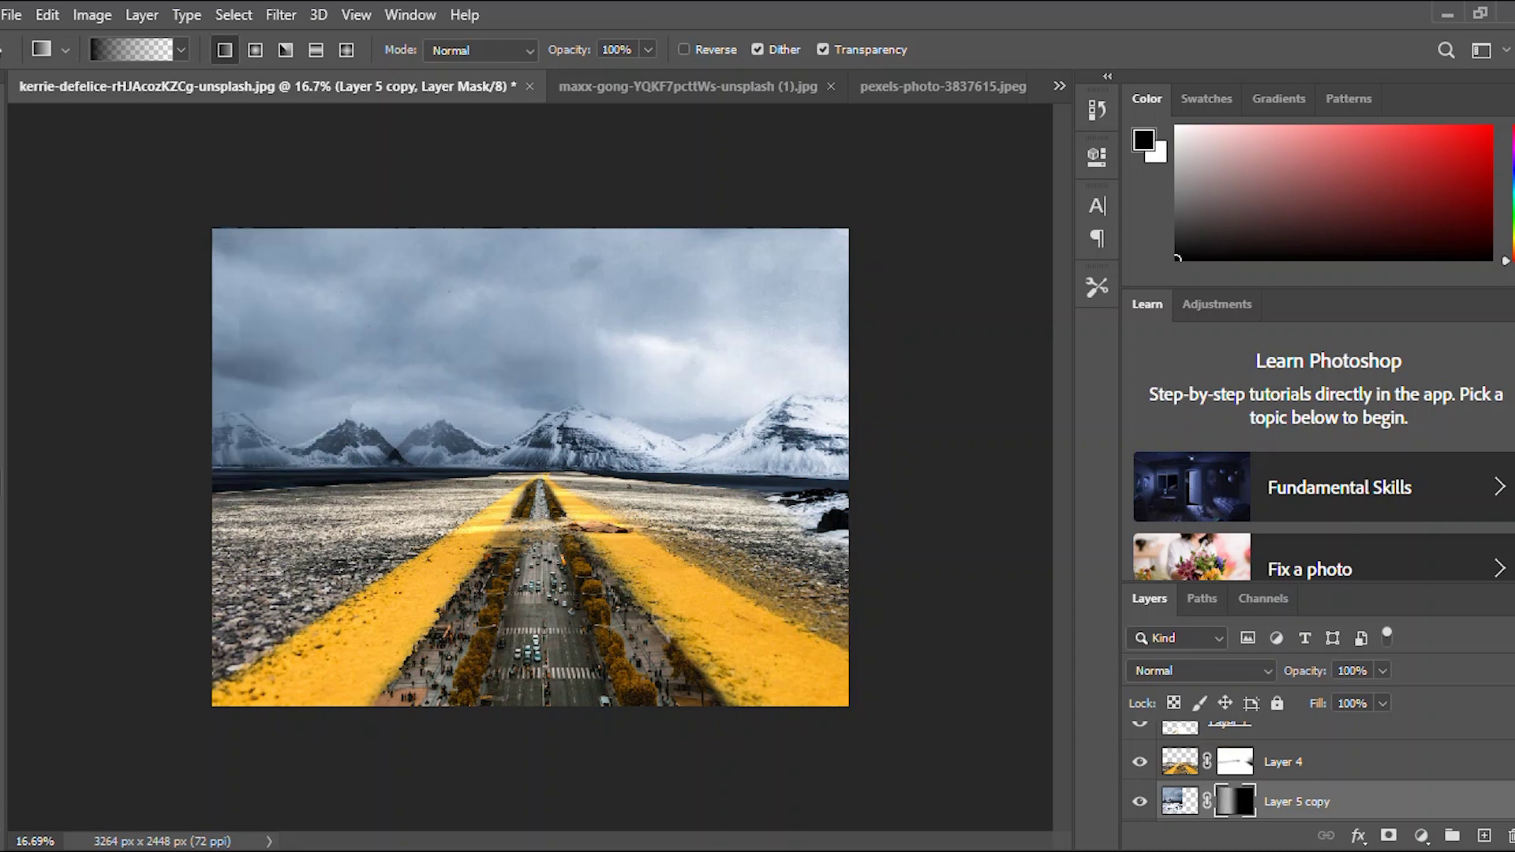
key(ctrl+z)
key(x)
key(ctrl+shift+z)
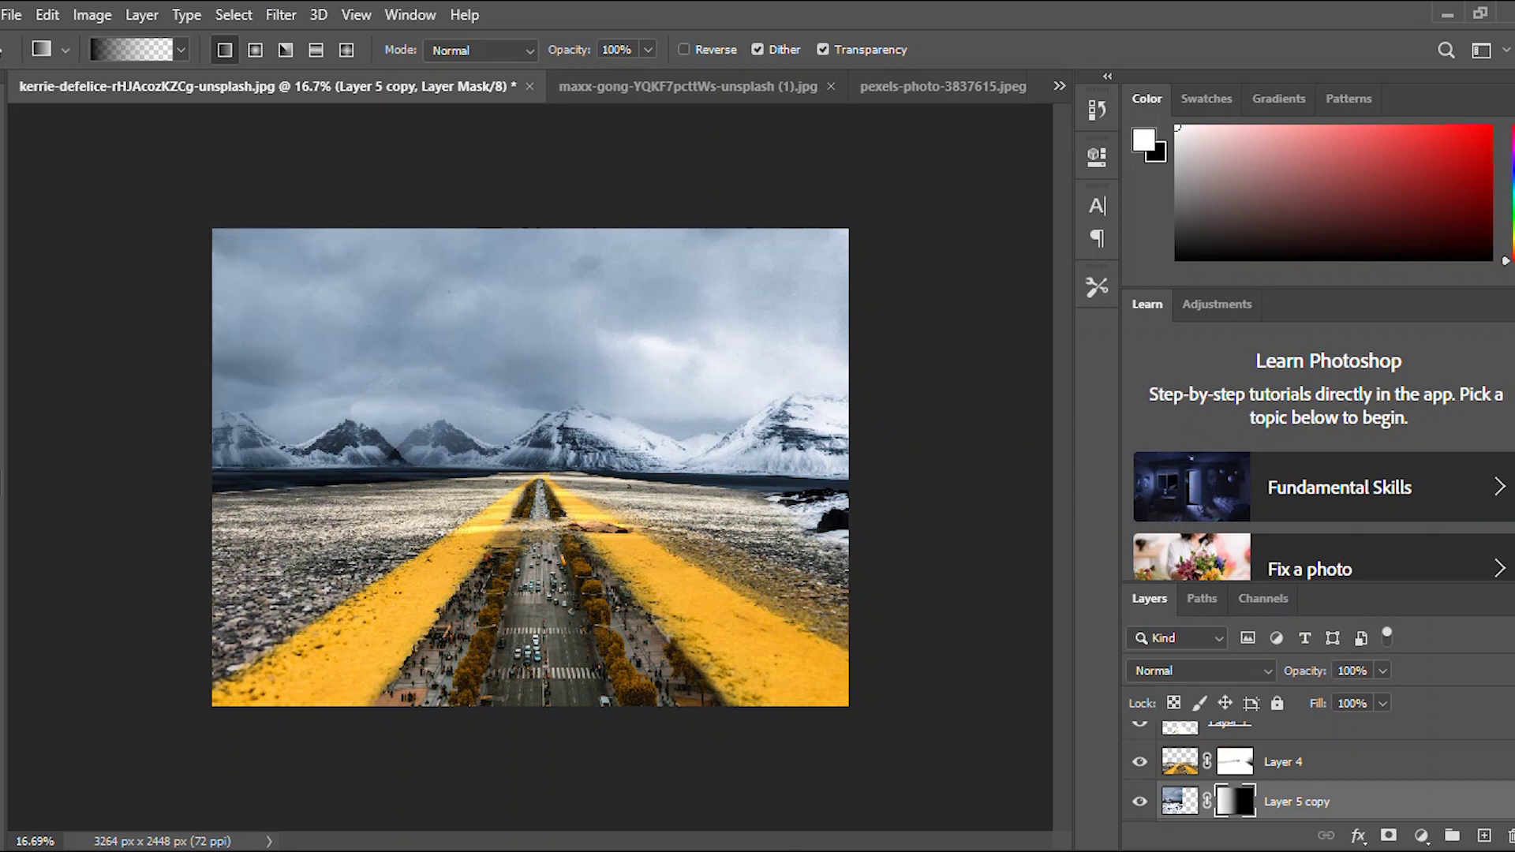
key(ctrl+z)
drag(467, 380, 724, 379)
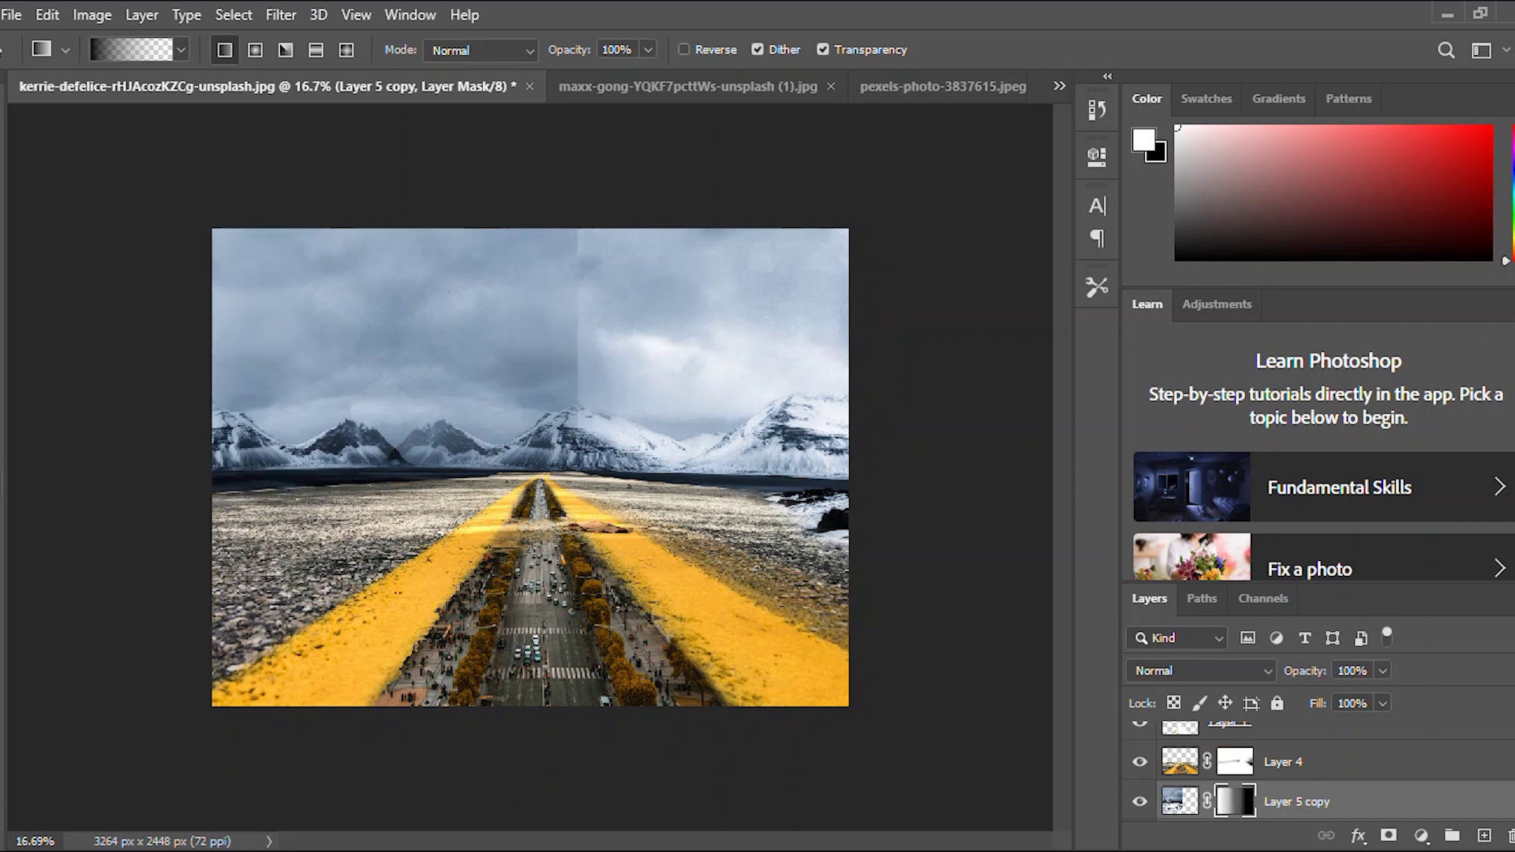
drag(299, 380, 607, 380)
drag(438, 214, 442, 311)
key(ctrl+z)
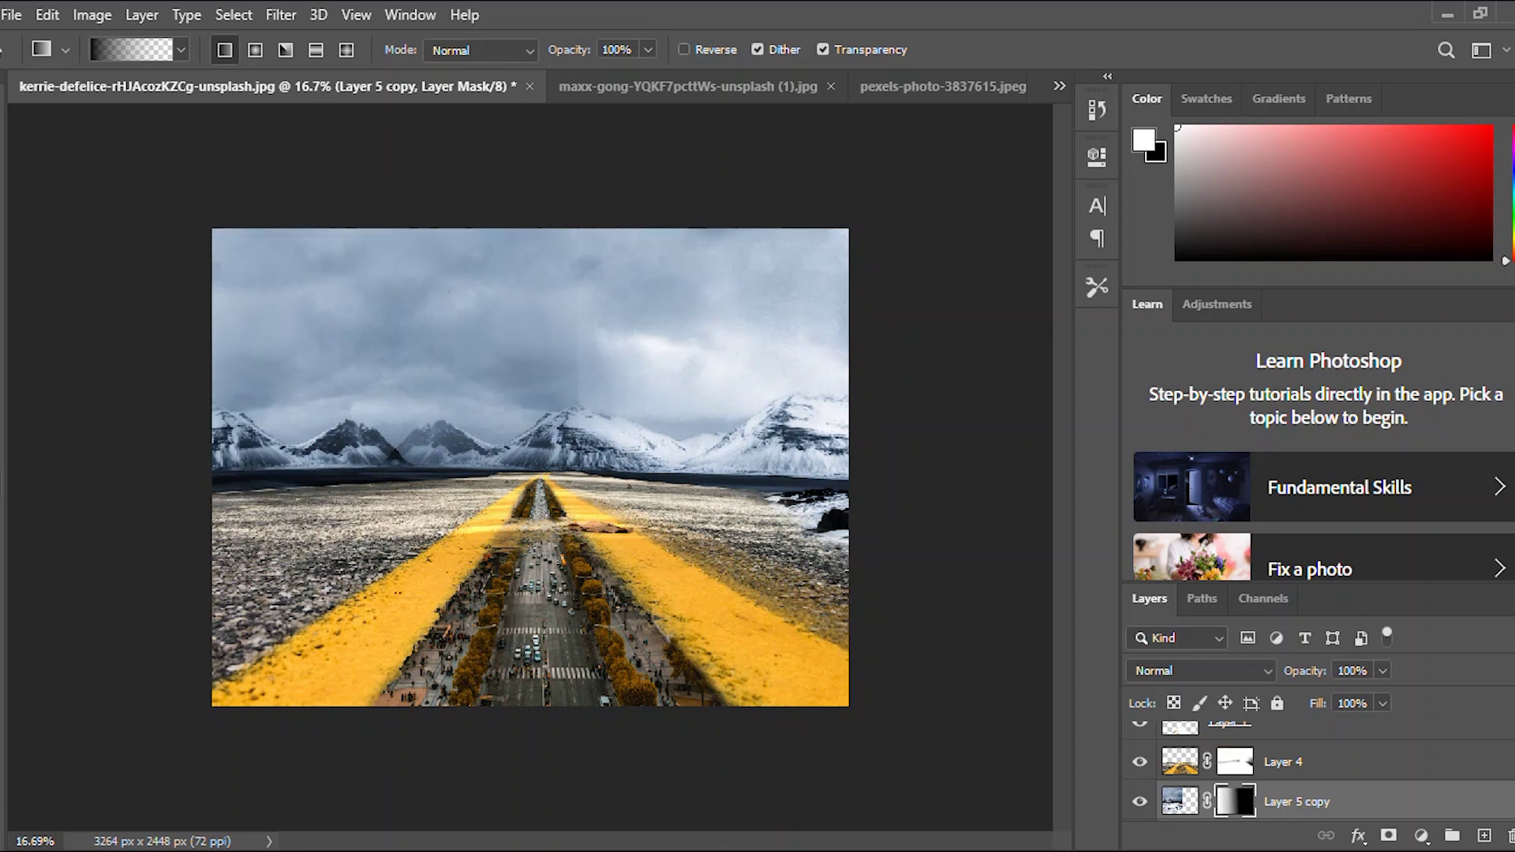
Redraw right-to-left gradients on the mirrored layer's mask, reaching the left edge, to hide the vertical seam in the sky.
drag(884, 402, 296, 407)
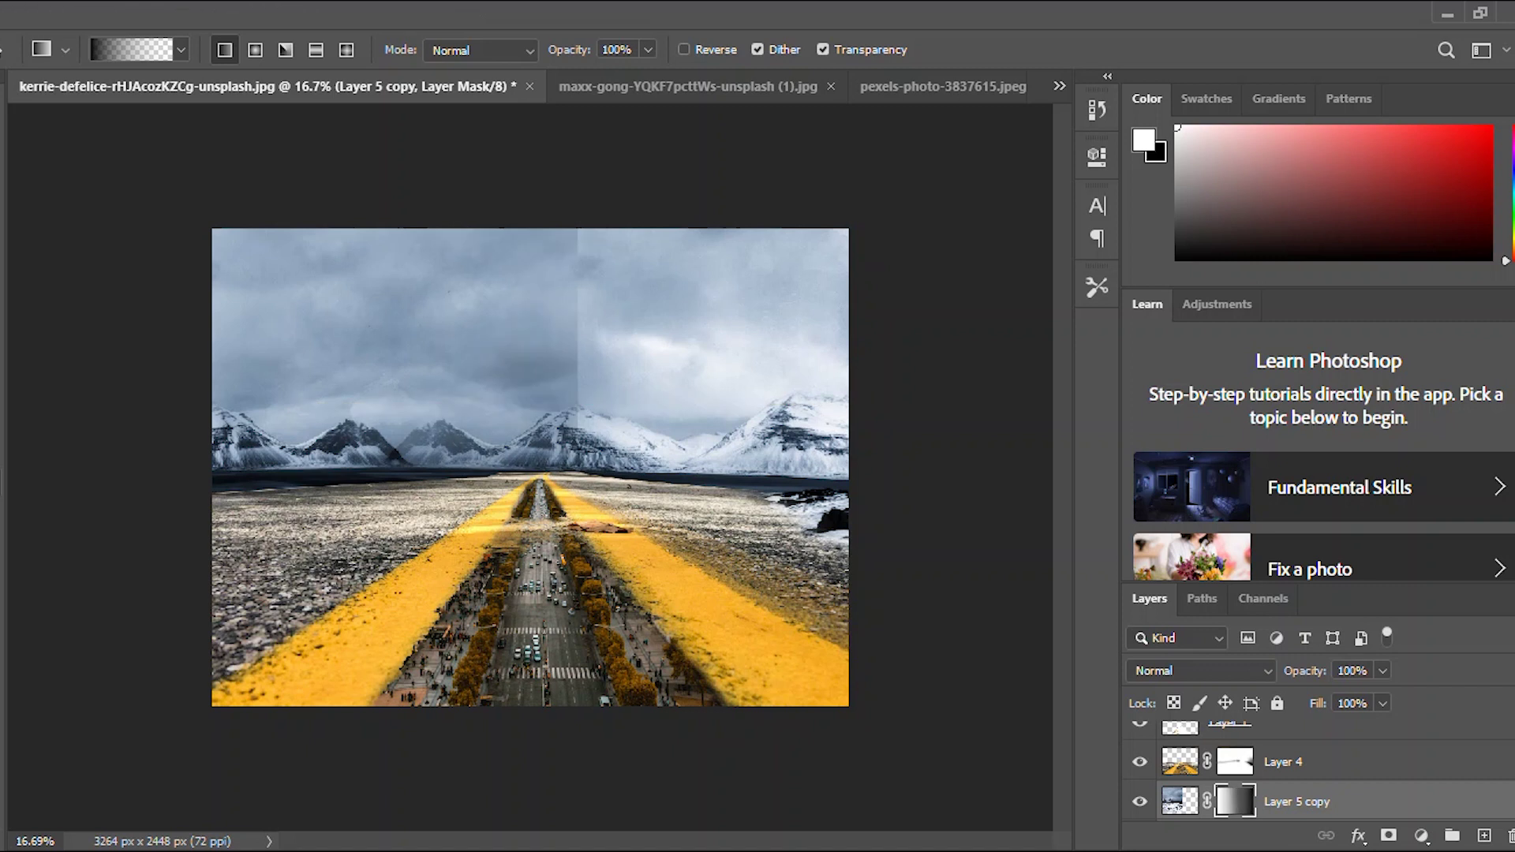
drag(634, 404, 213, 404)
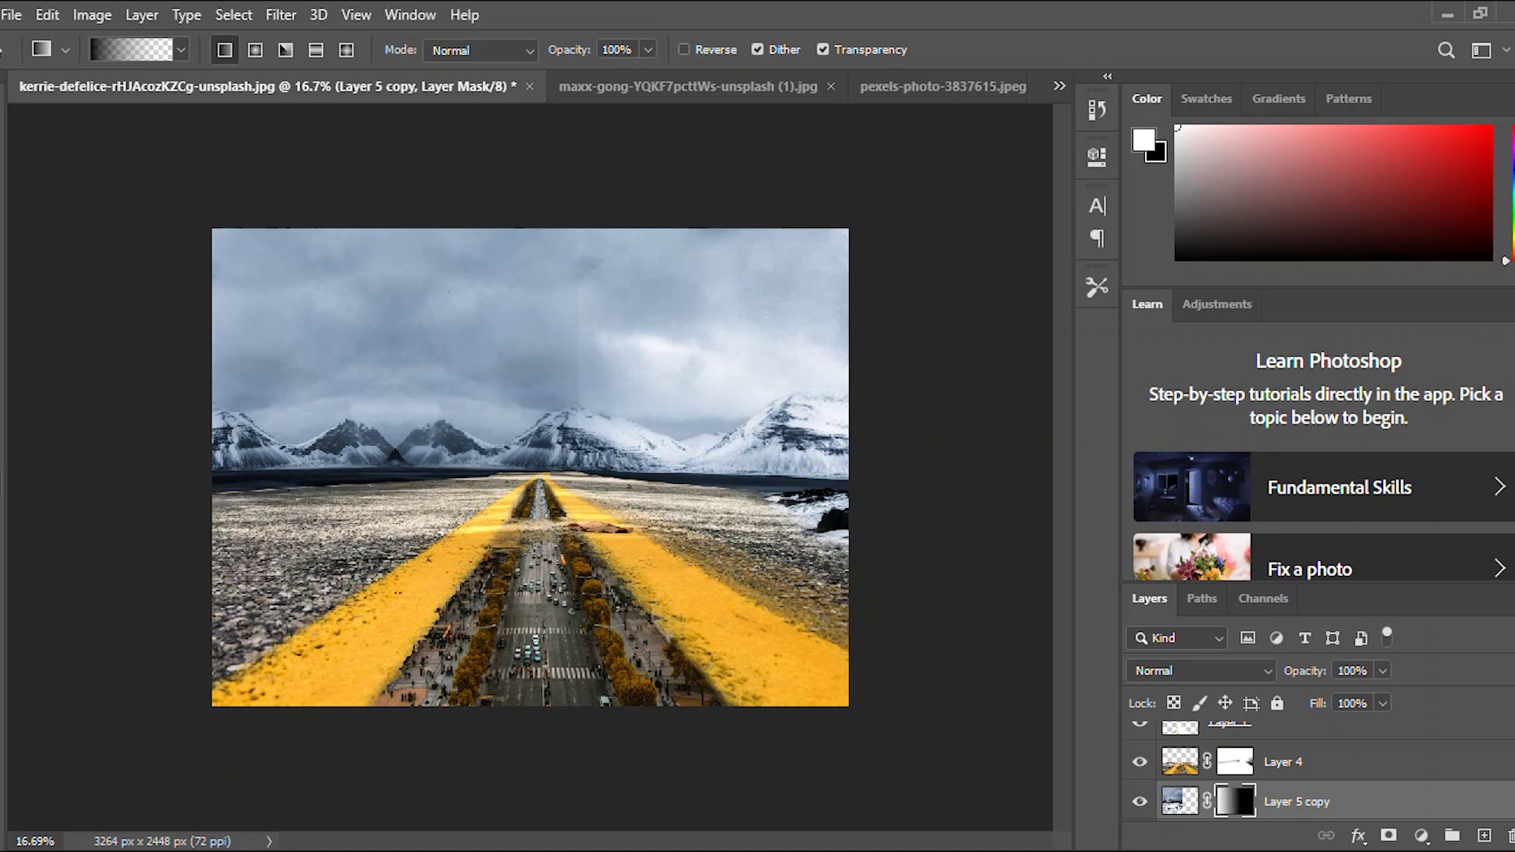
drag(678, 367, 211, 367)
scroll(530, 467, up, 2)
key(v)
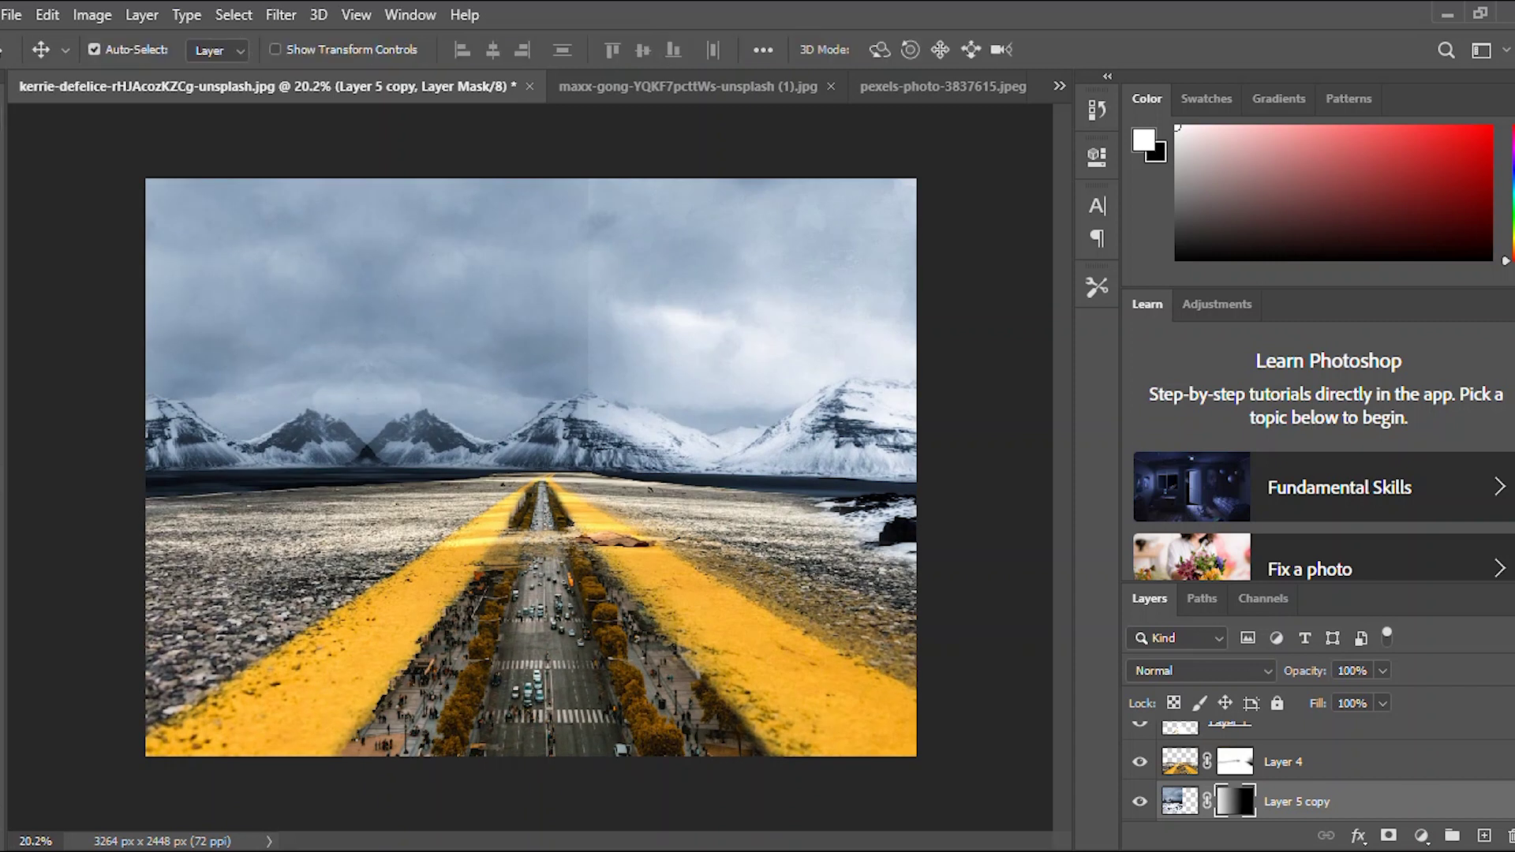
Paint black on the mirrored mountain layer's mask over the vertical sky seam, using a 1200 px brush at 24% opacity.
key(e)
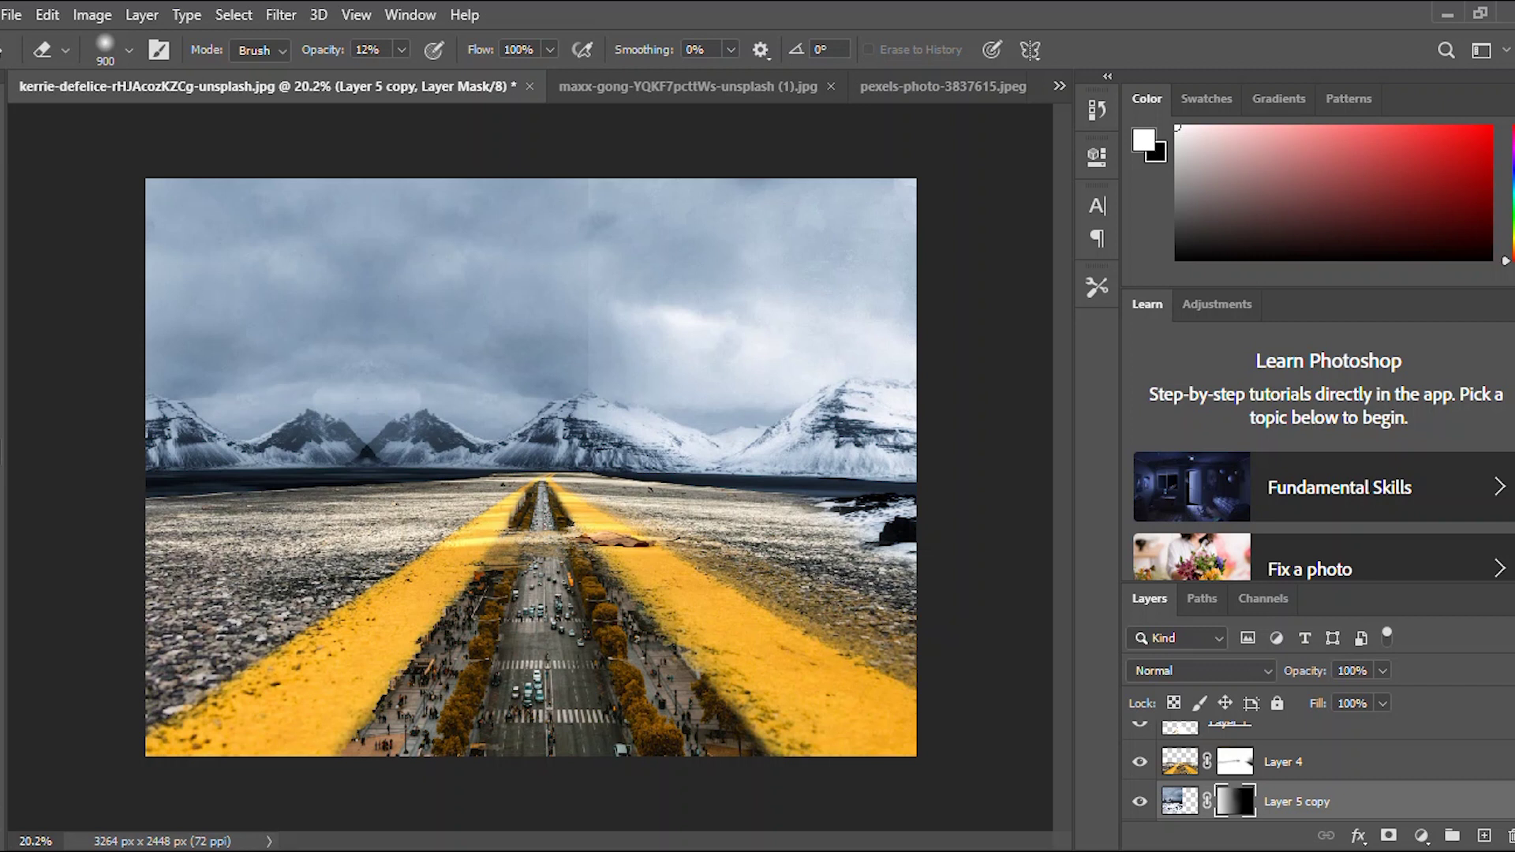
key(b)
key(x)
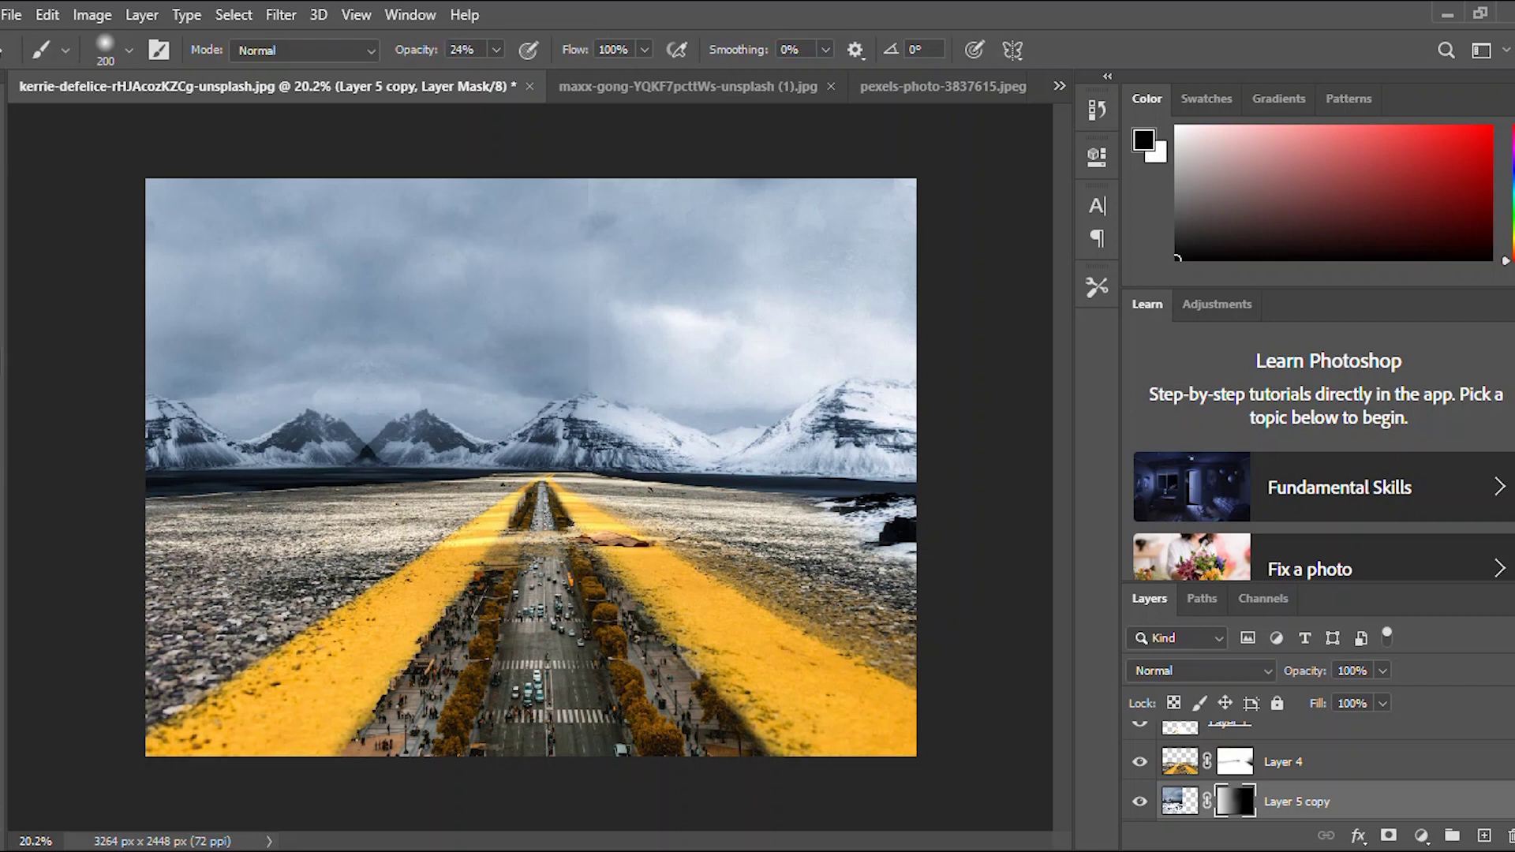
key(bracketright)
key(bracketright)
key(bracketright)
key(bracketright)
key(bracketright)
key(bracketright)
key(bracketright)
key(bracketright)
key(bracketright)
key(bracketright)
key(bracketright)
click(575, 335)
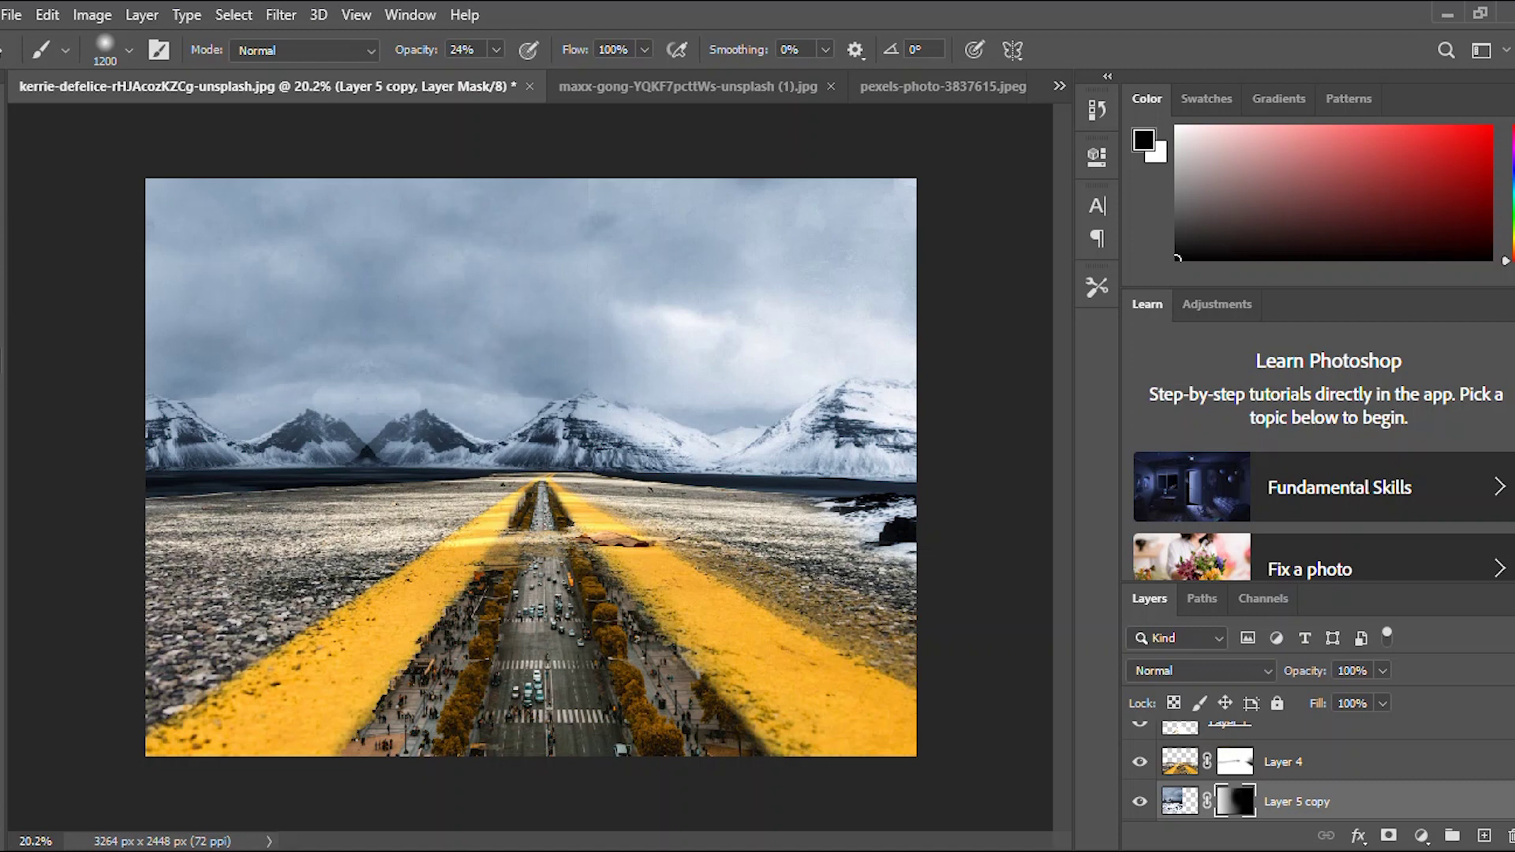
Paint white on the same mask over the crossing peaks and the valley beside them to remove the overlapping mountain silhouettes.
key(x)
click(372, 393)
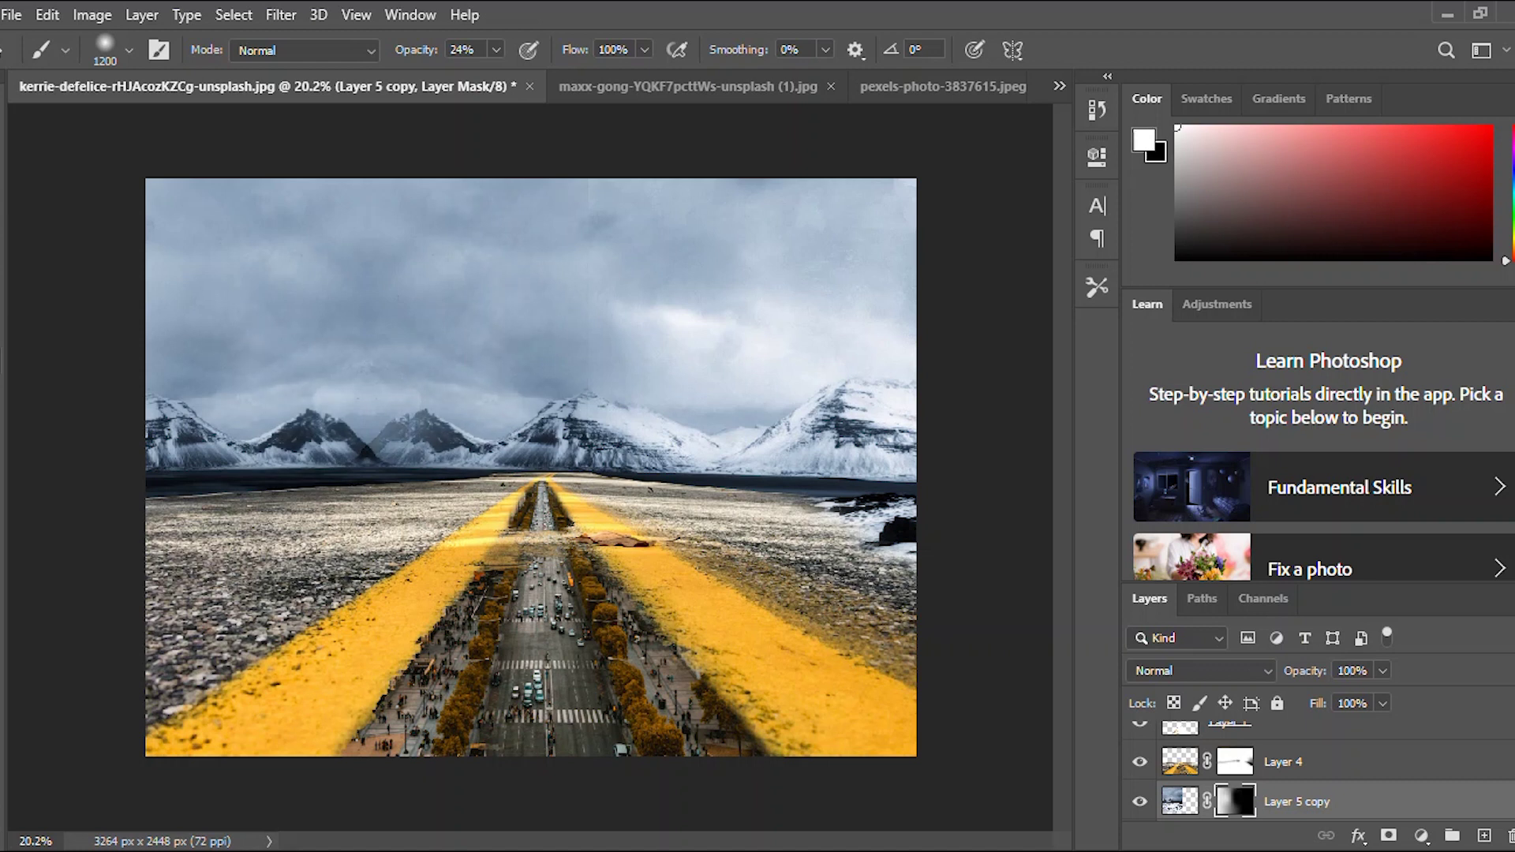
click(379, 411)
click(411, 398)
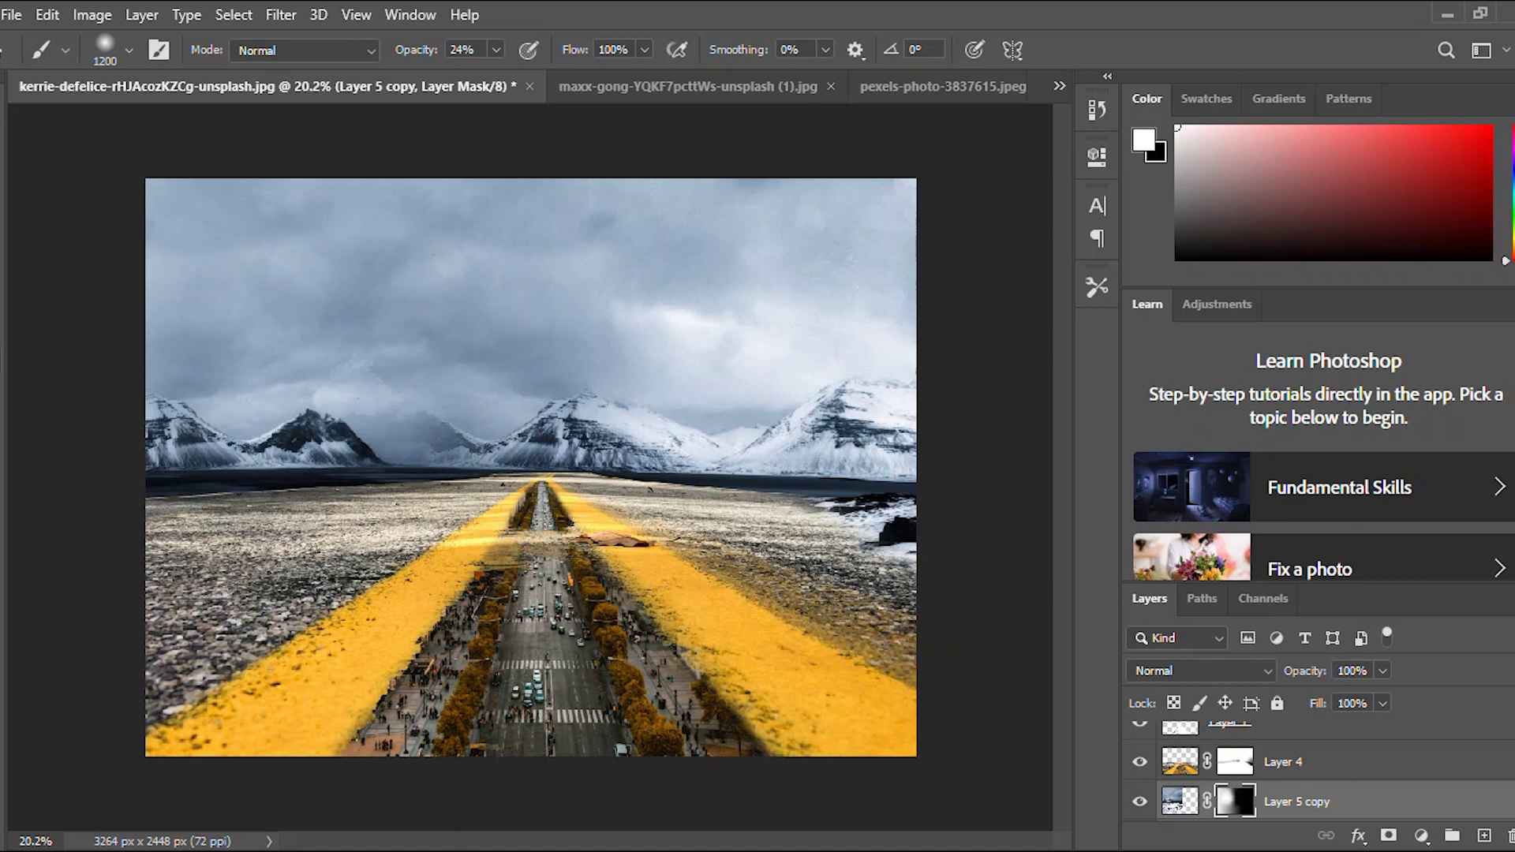
click(489, 387)
click(497, 402)
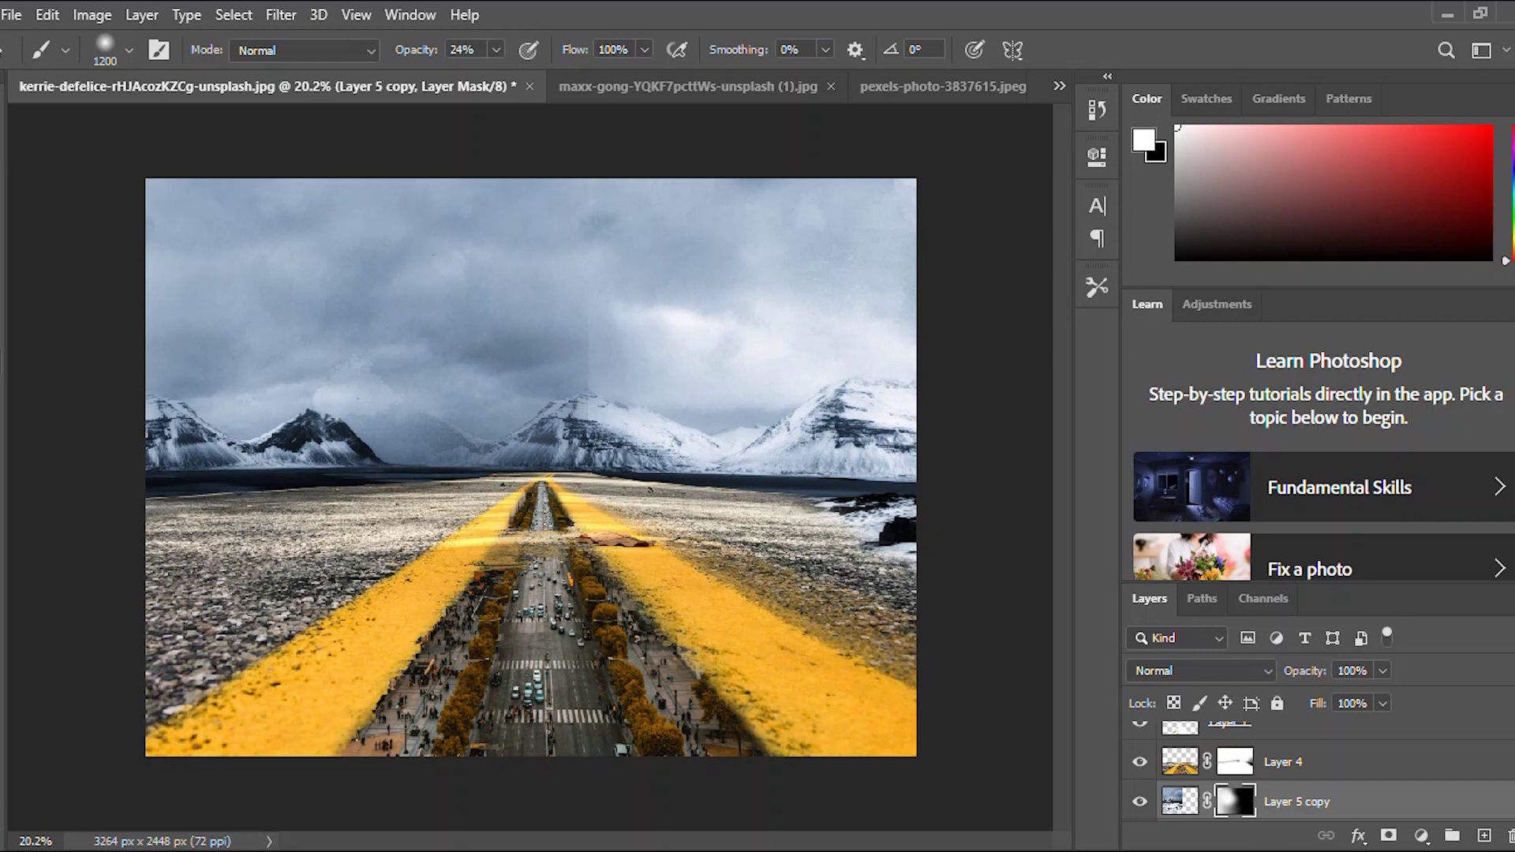
Refine the mask around the clouds above the distant mountains with a 500 px black brush.
key(x)
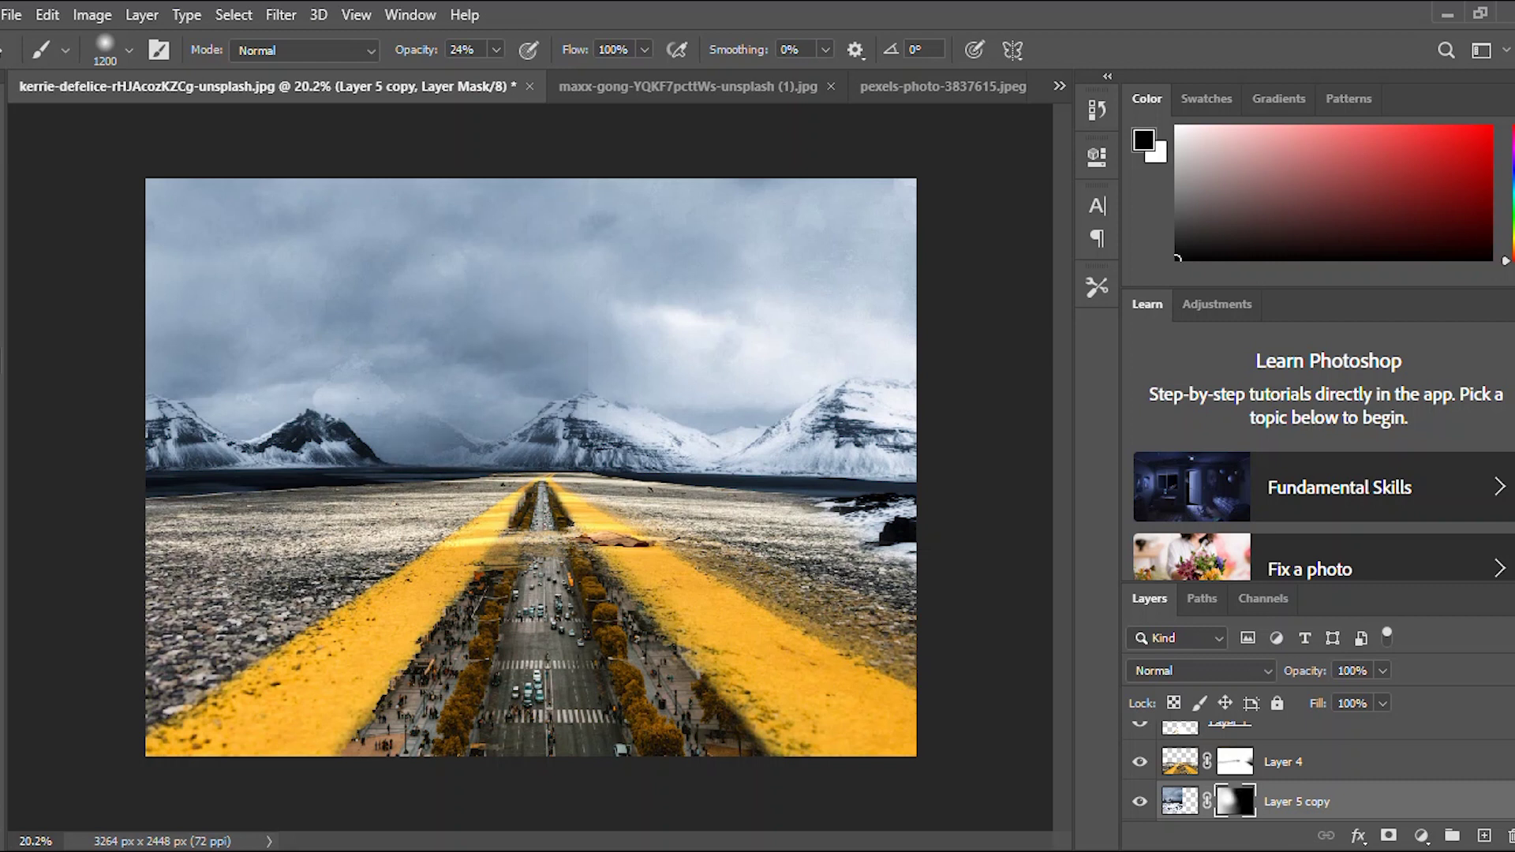
key(v)
scroll(574, 383, up, 2)
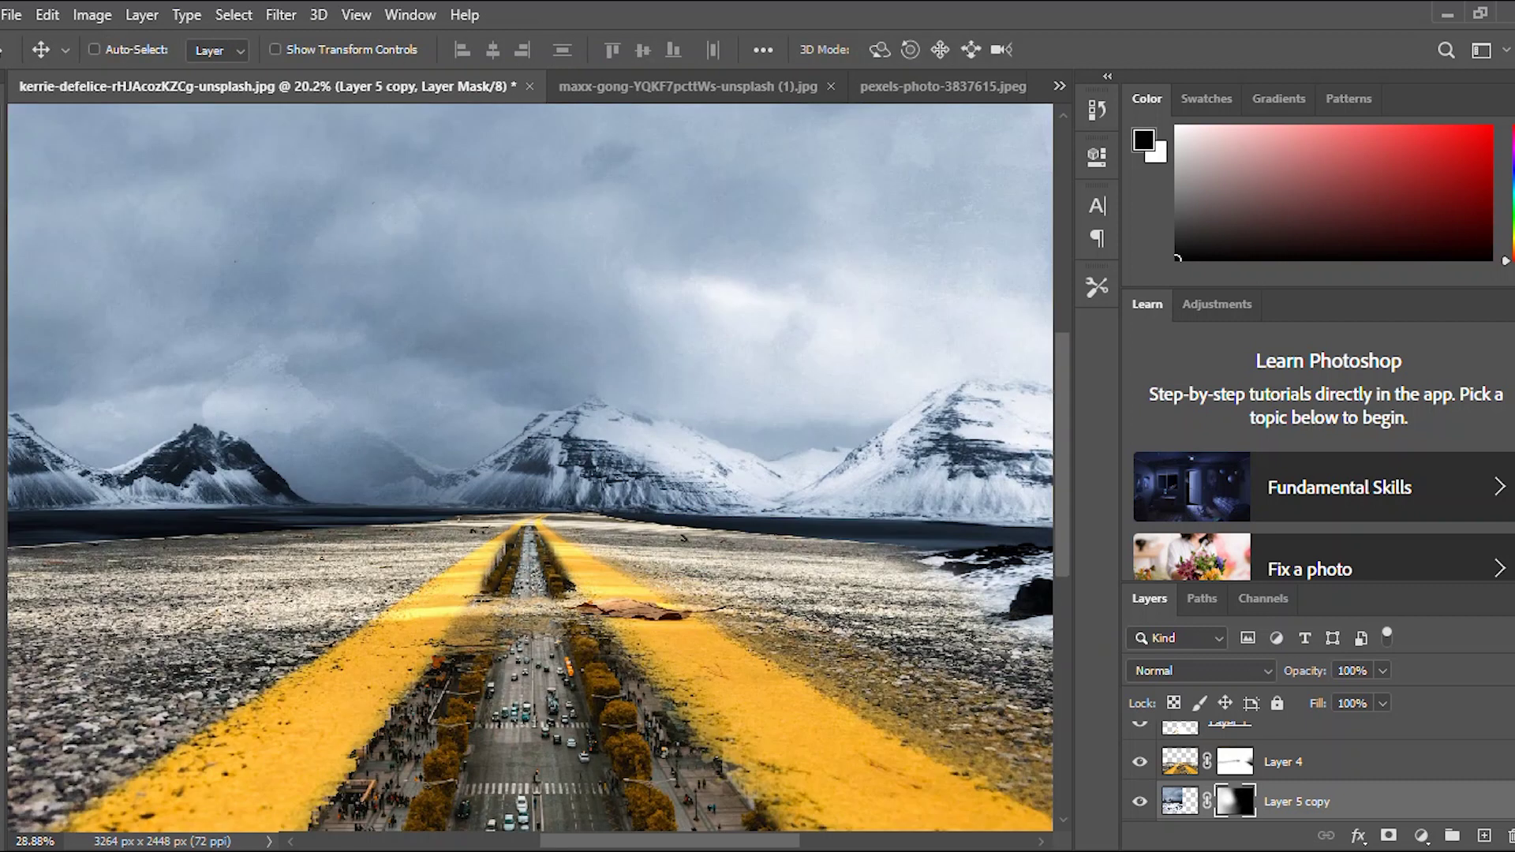
key(b)
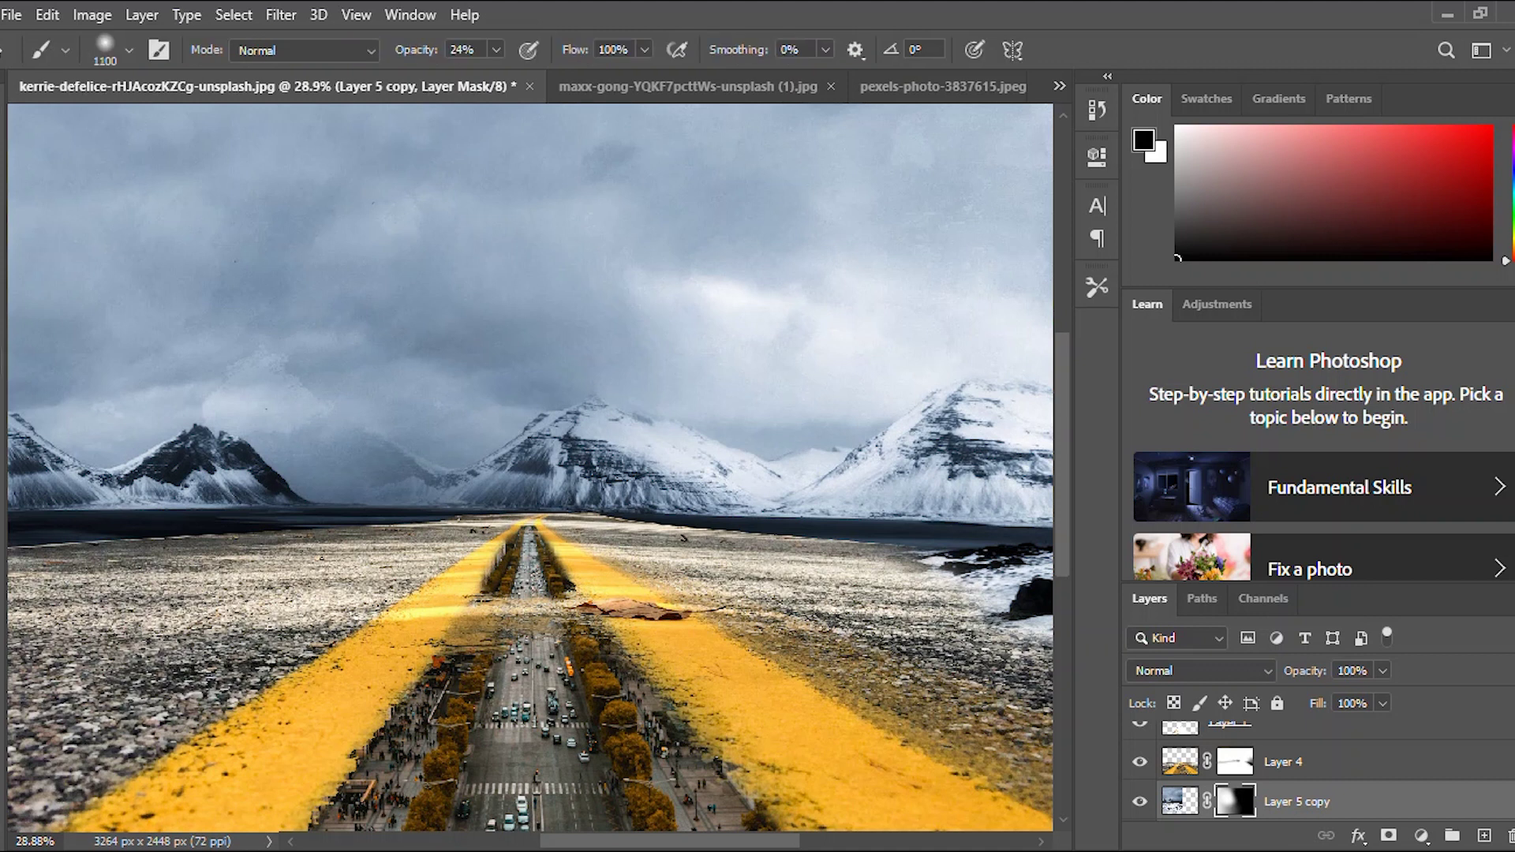
key(bracketleft)
key(bracketleft)
key(bracketleft)
key(bracketleft)
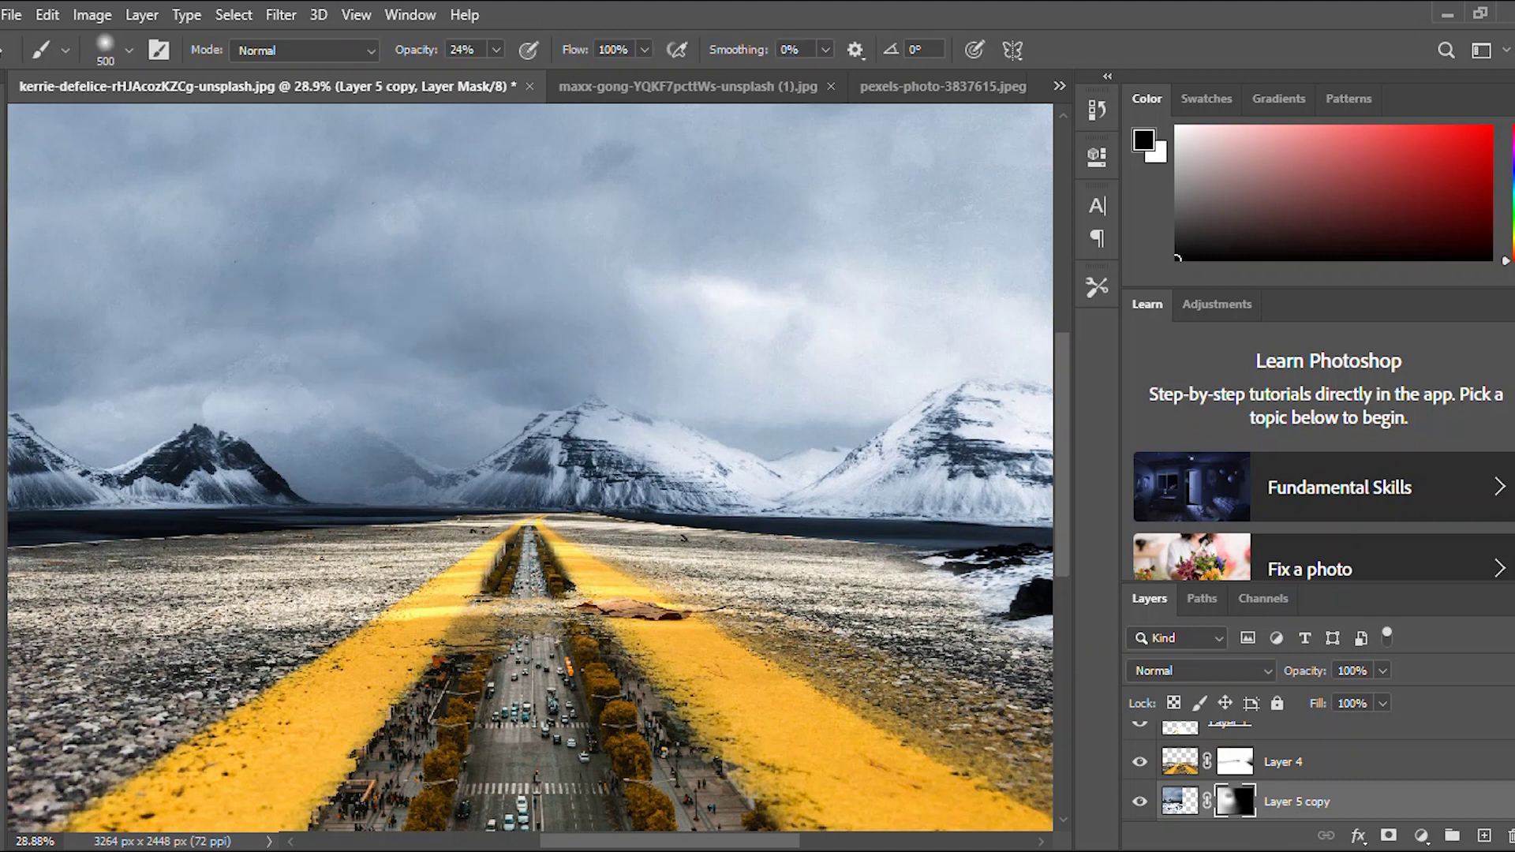
scroll(530, 468, down, 4)
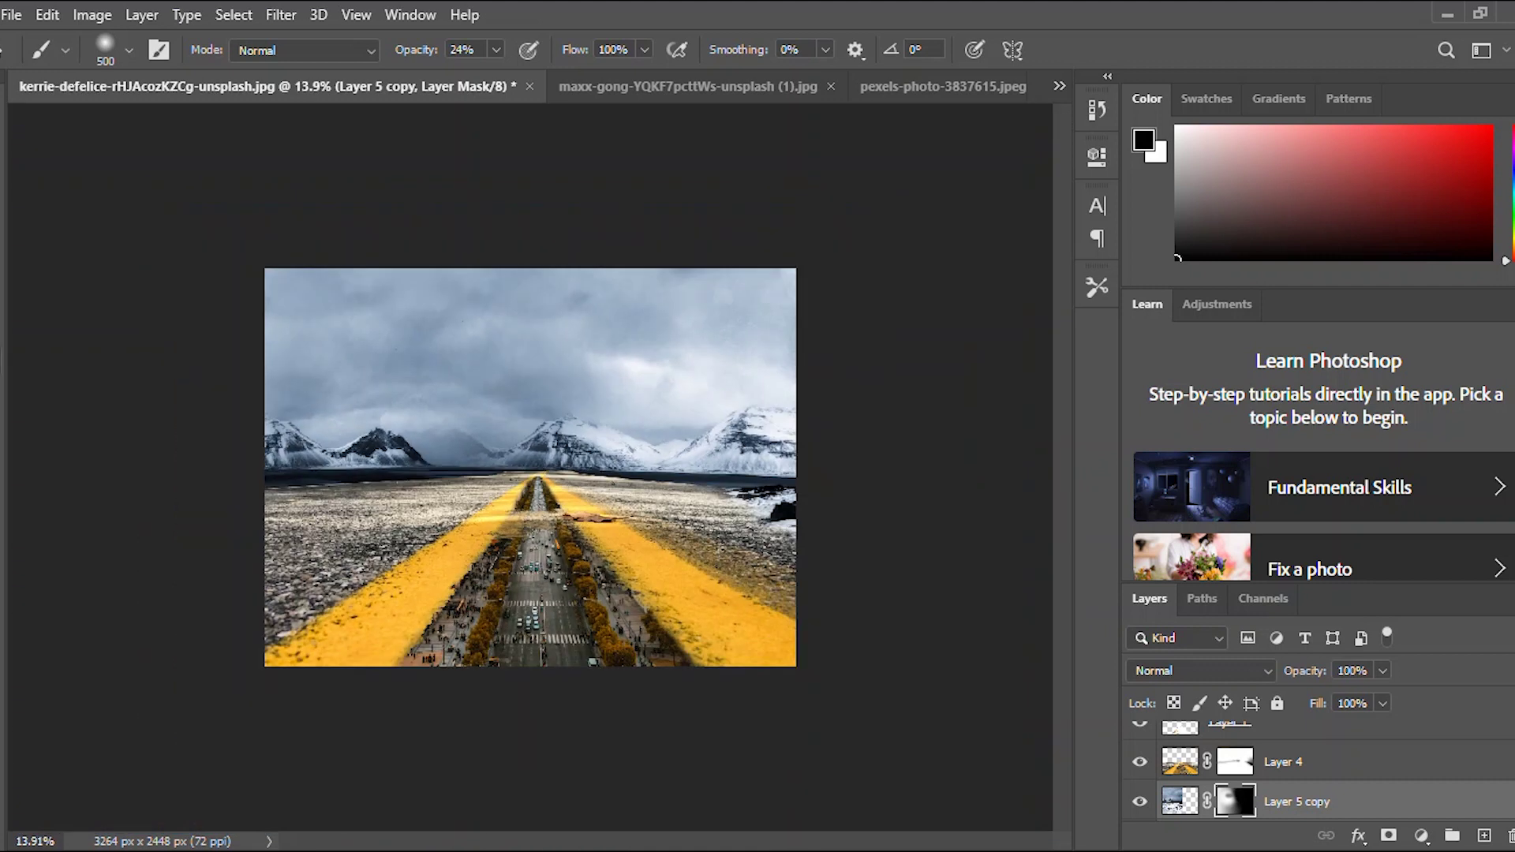
key(v)
scroll(530, 467, up, 1)
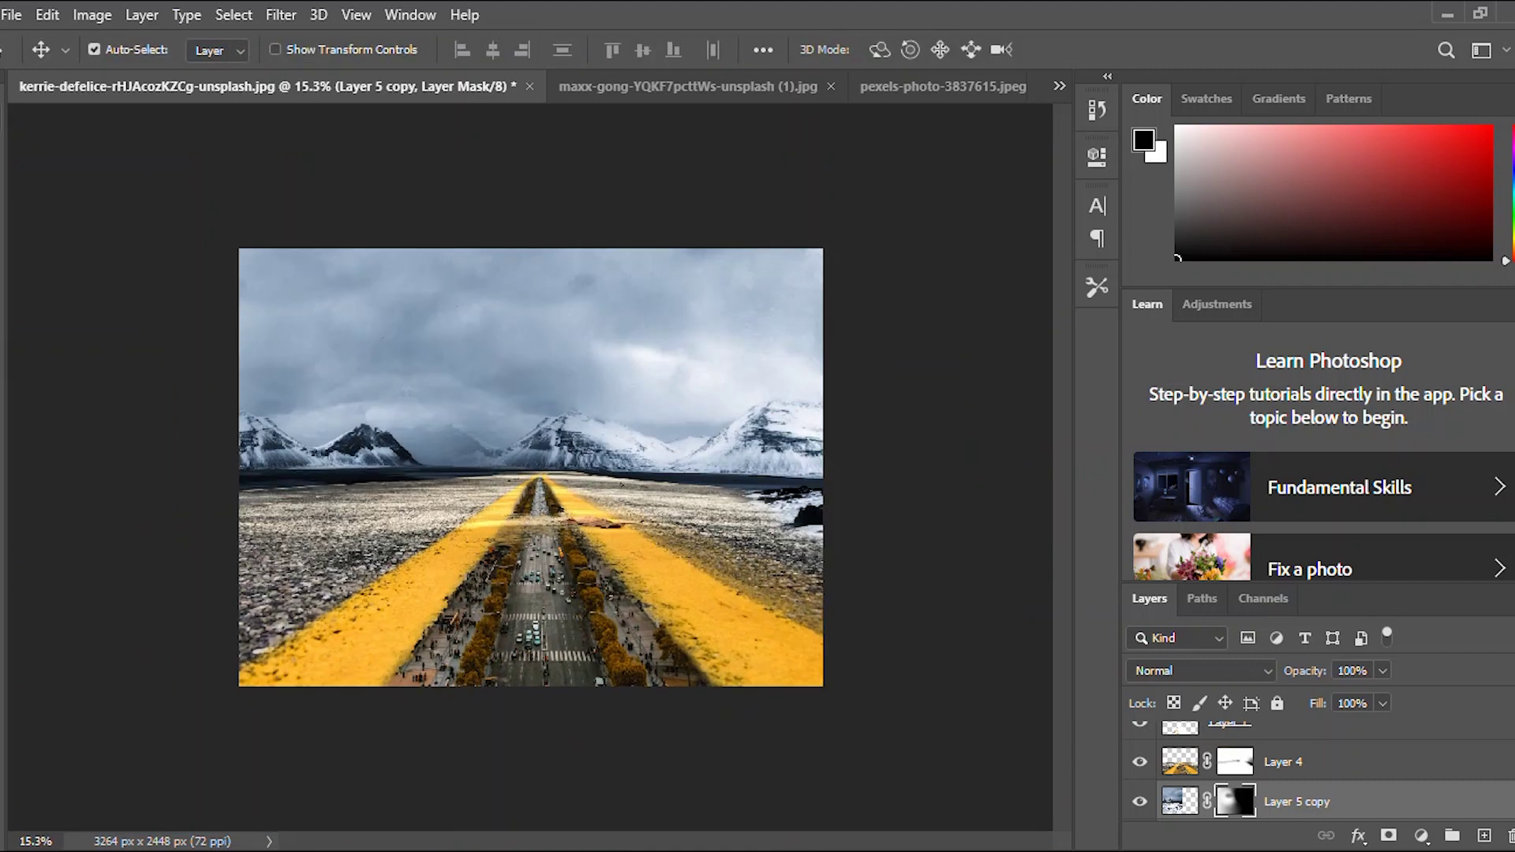
Add a Hue/Saturation adjustment above Layer 3 with saturation -47 and lightness -3.
click(1294, 762)
scroll(1294, 762, up, 4)
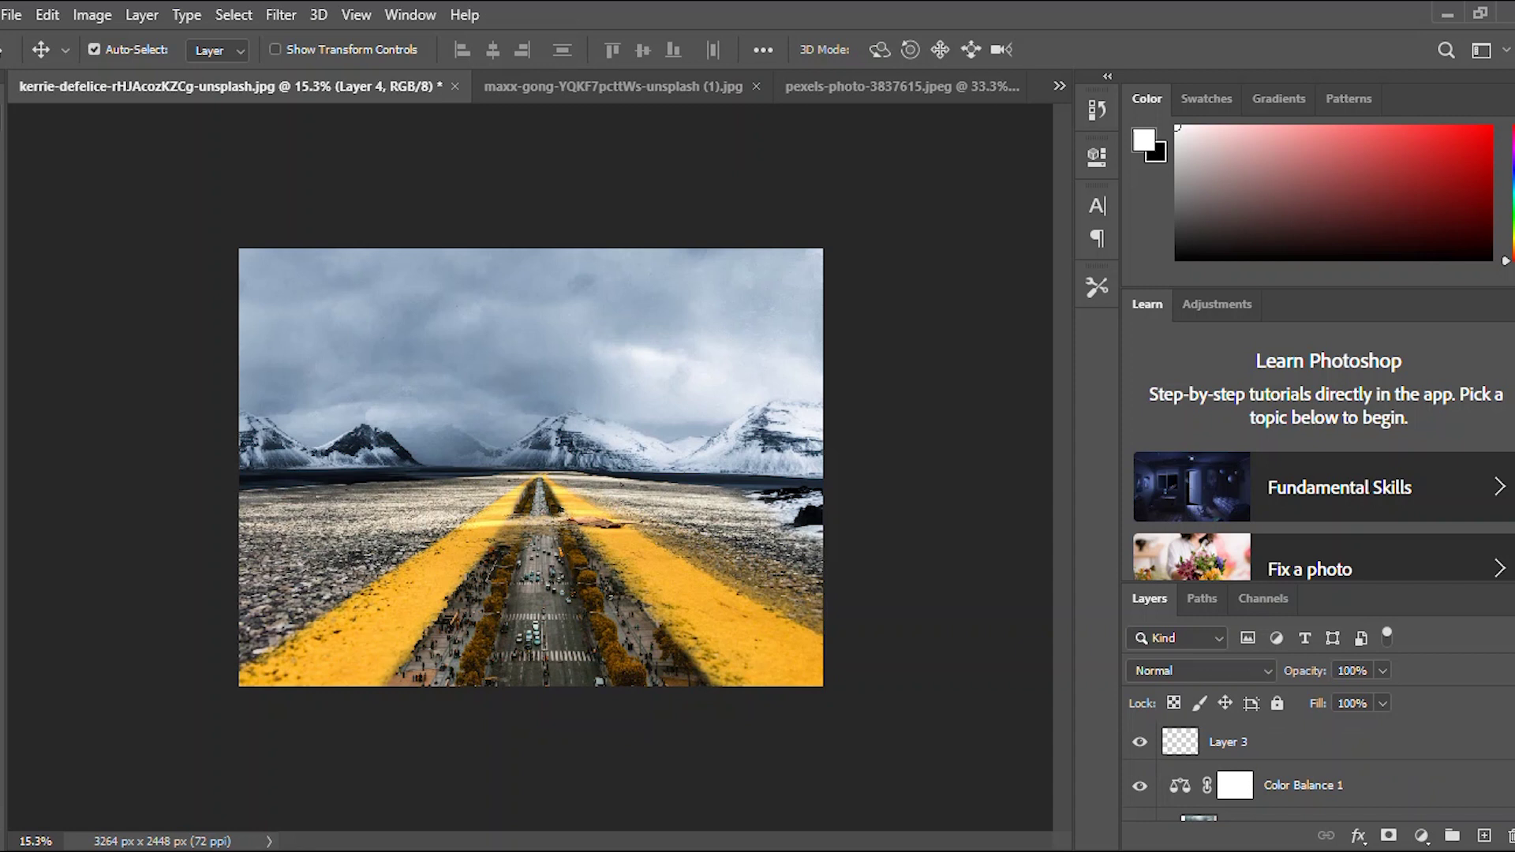
click(1263, 742)
click(1421, 835)
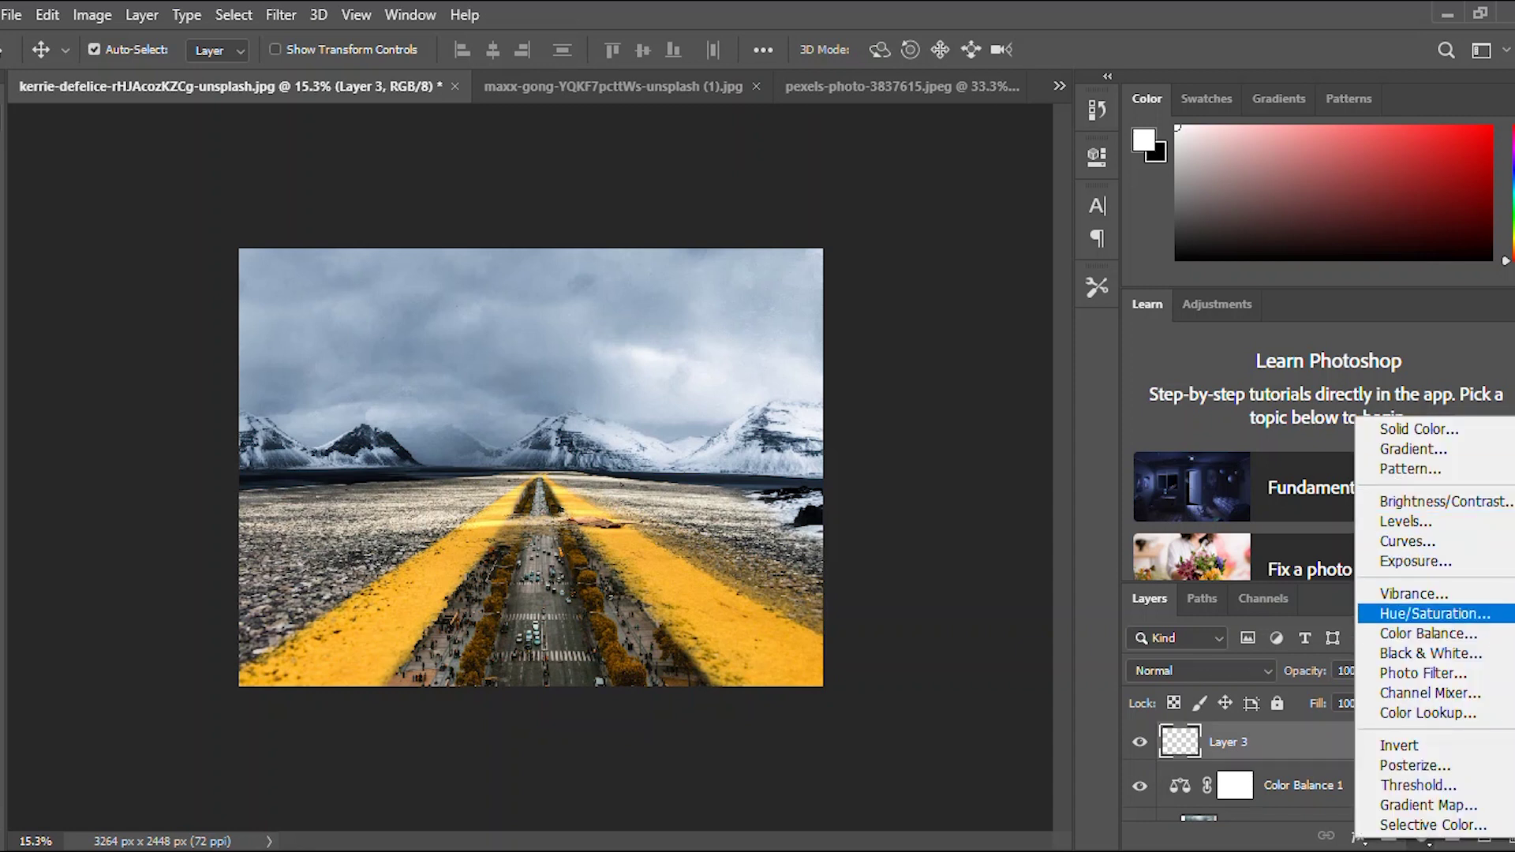
click(1435, 613)
drag(897, 405, 832, 361)
drag(897, 315, 897, 314)
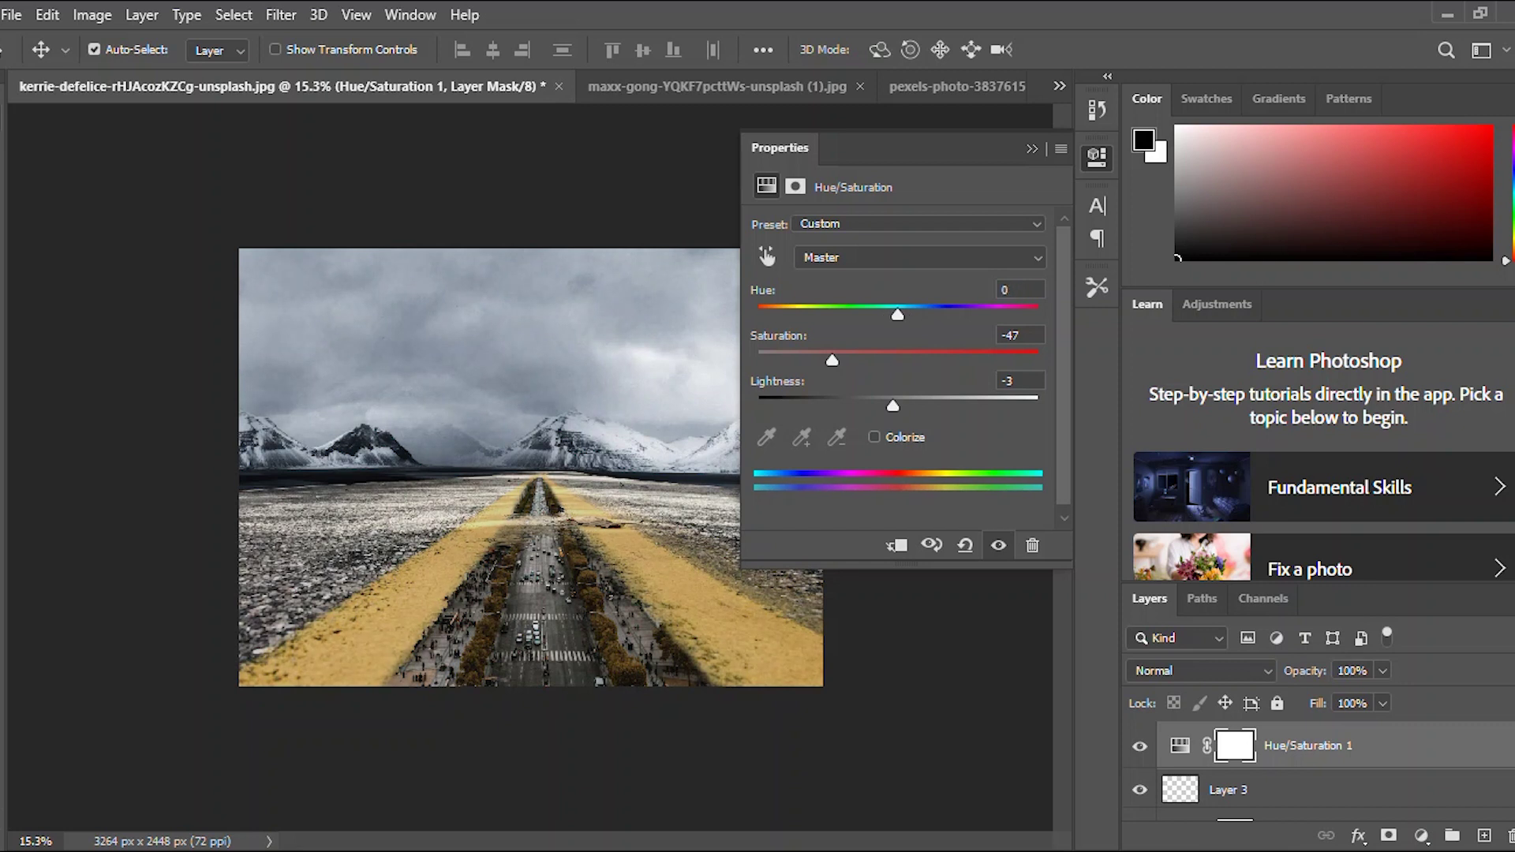
click(1032, 149)
Add a Color Balance adjustment above the Hue/Saturation layer and shift the midtones slightly towards cyan.
click(1421, 835)
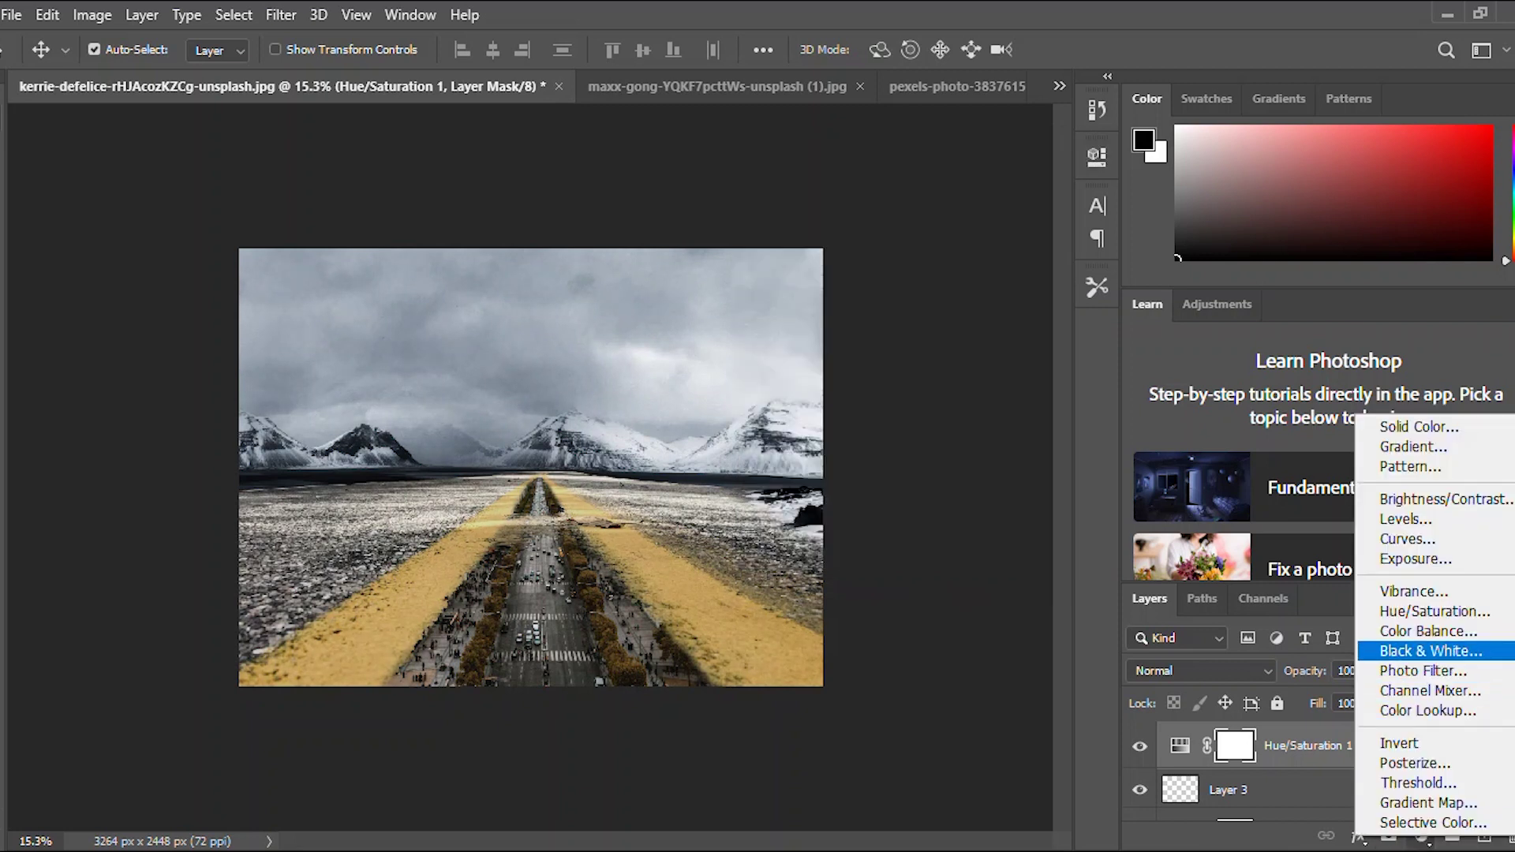
click(1428, 631)
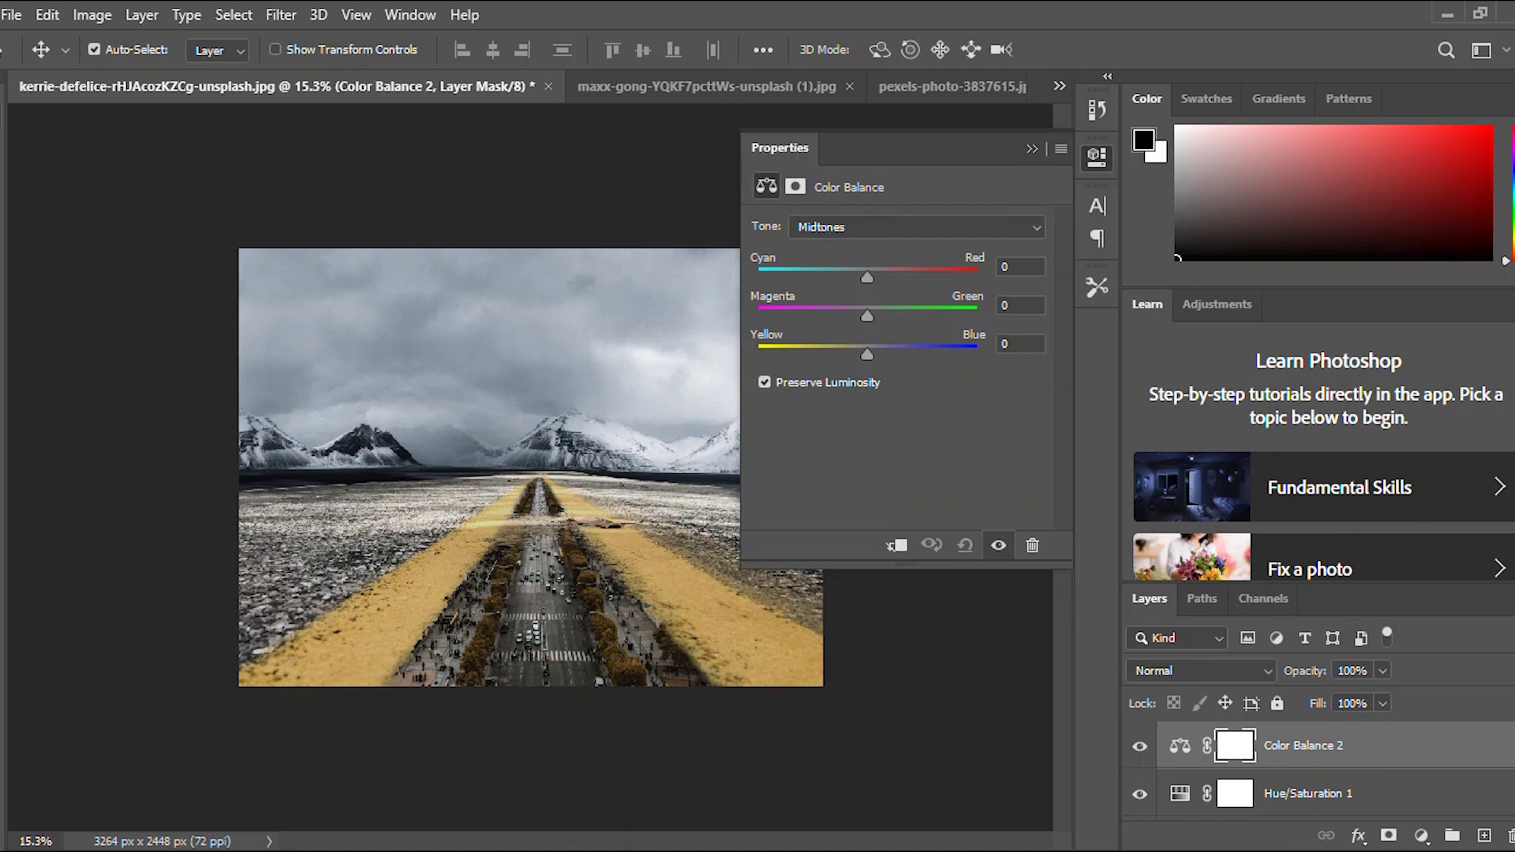
drag(867, 355, 856, 277)
click(1032, 149)
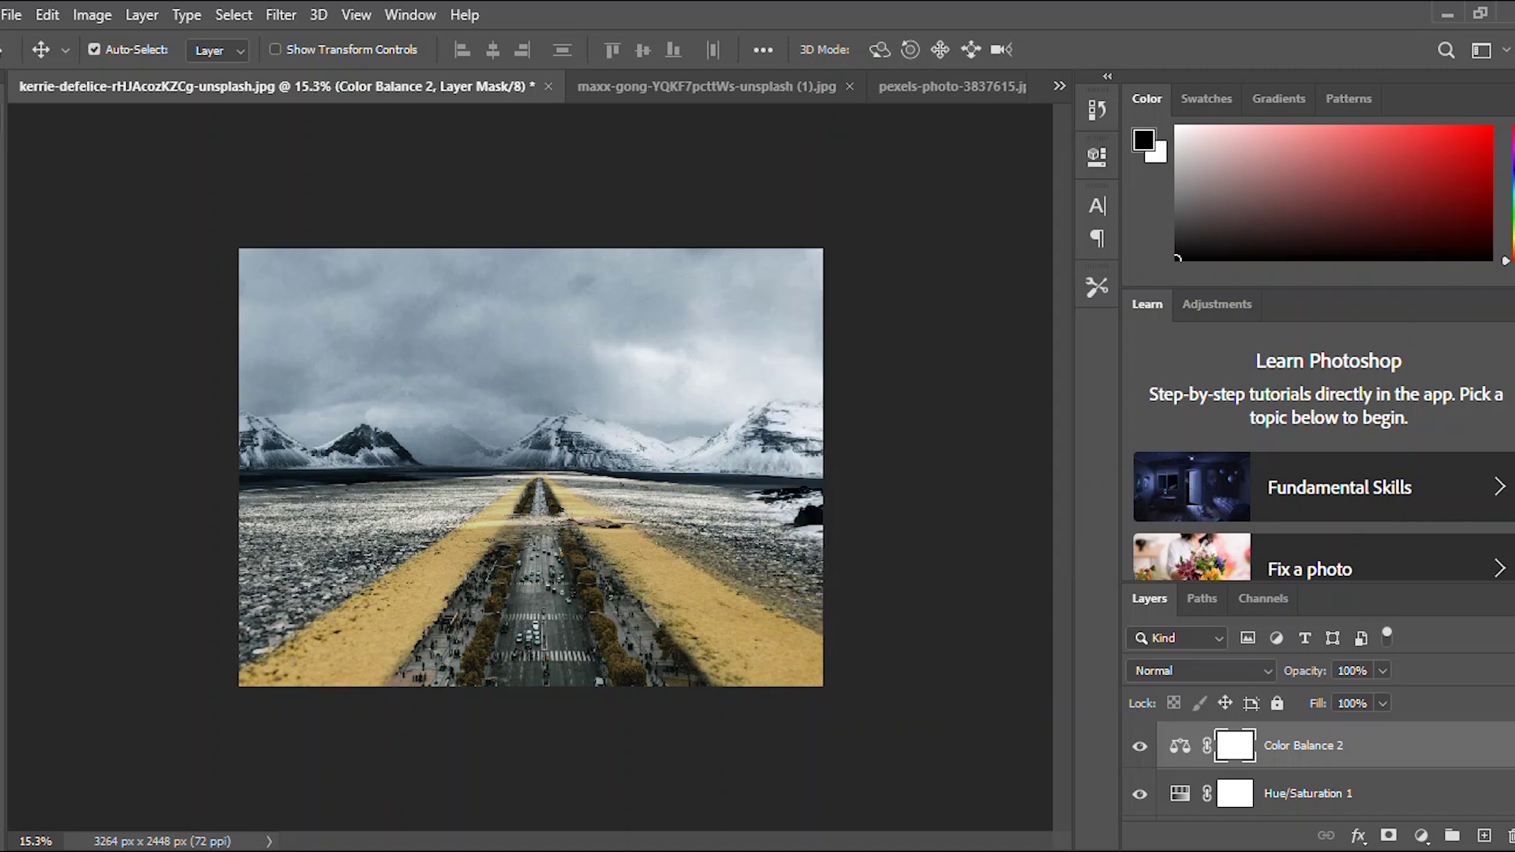
scroll(530, 467, up, 3)
scroll(531, 468, down, 3)
scroll(531, 467, up, 2)
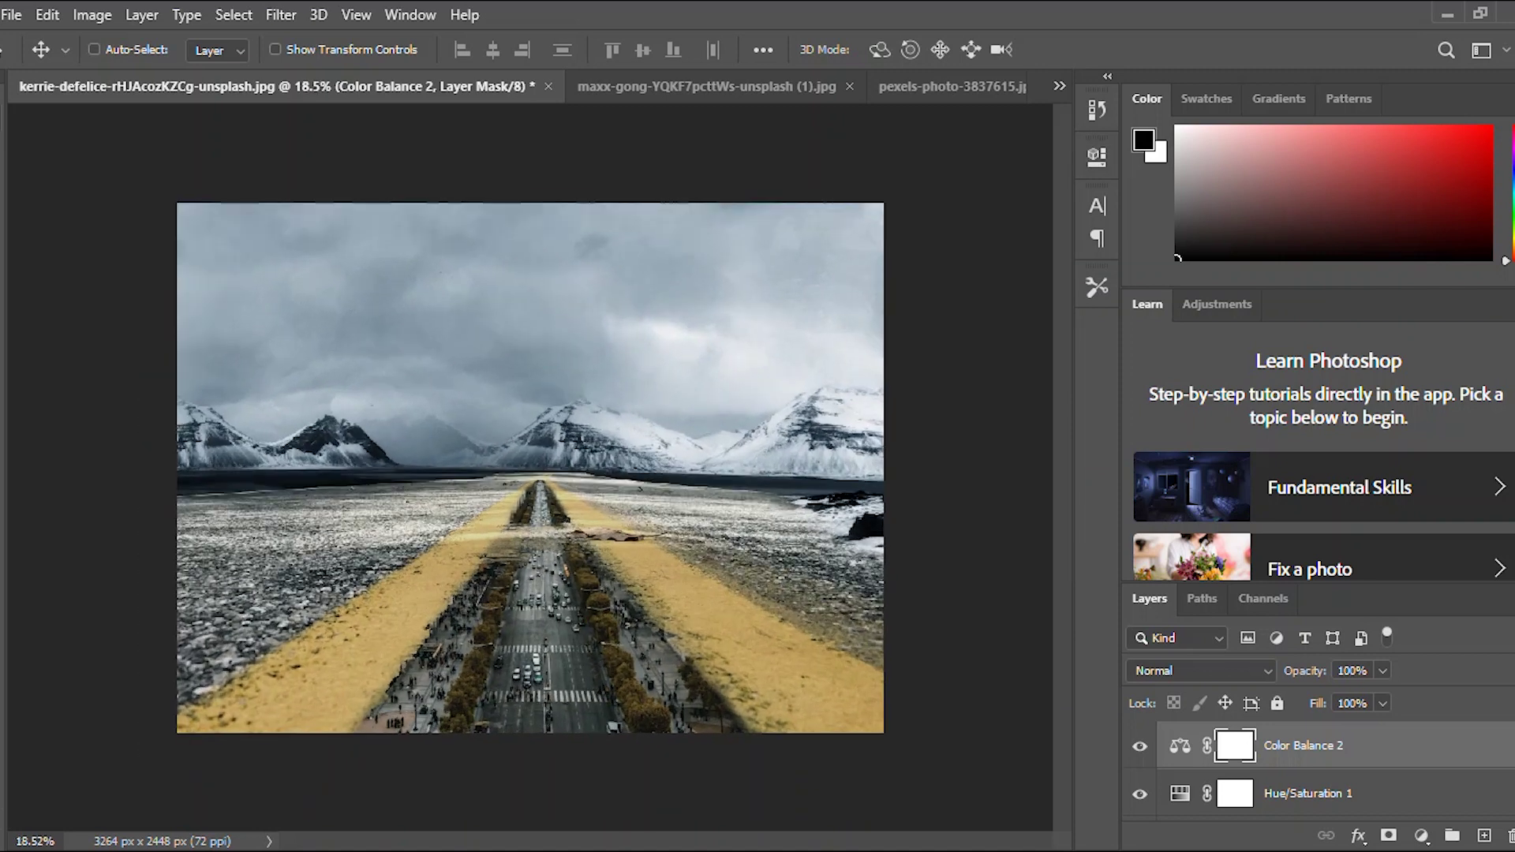
Open PngItem_487827 from the Manipulation folder and bring the white wolf into the road composition as a new layer.
click(12, 14)
click(32, 57)
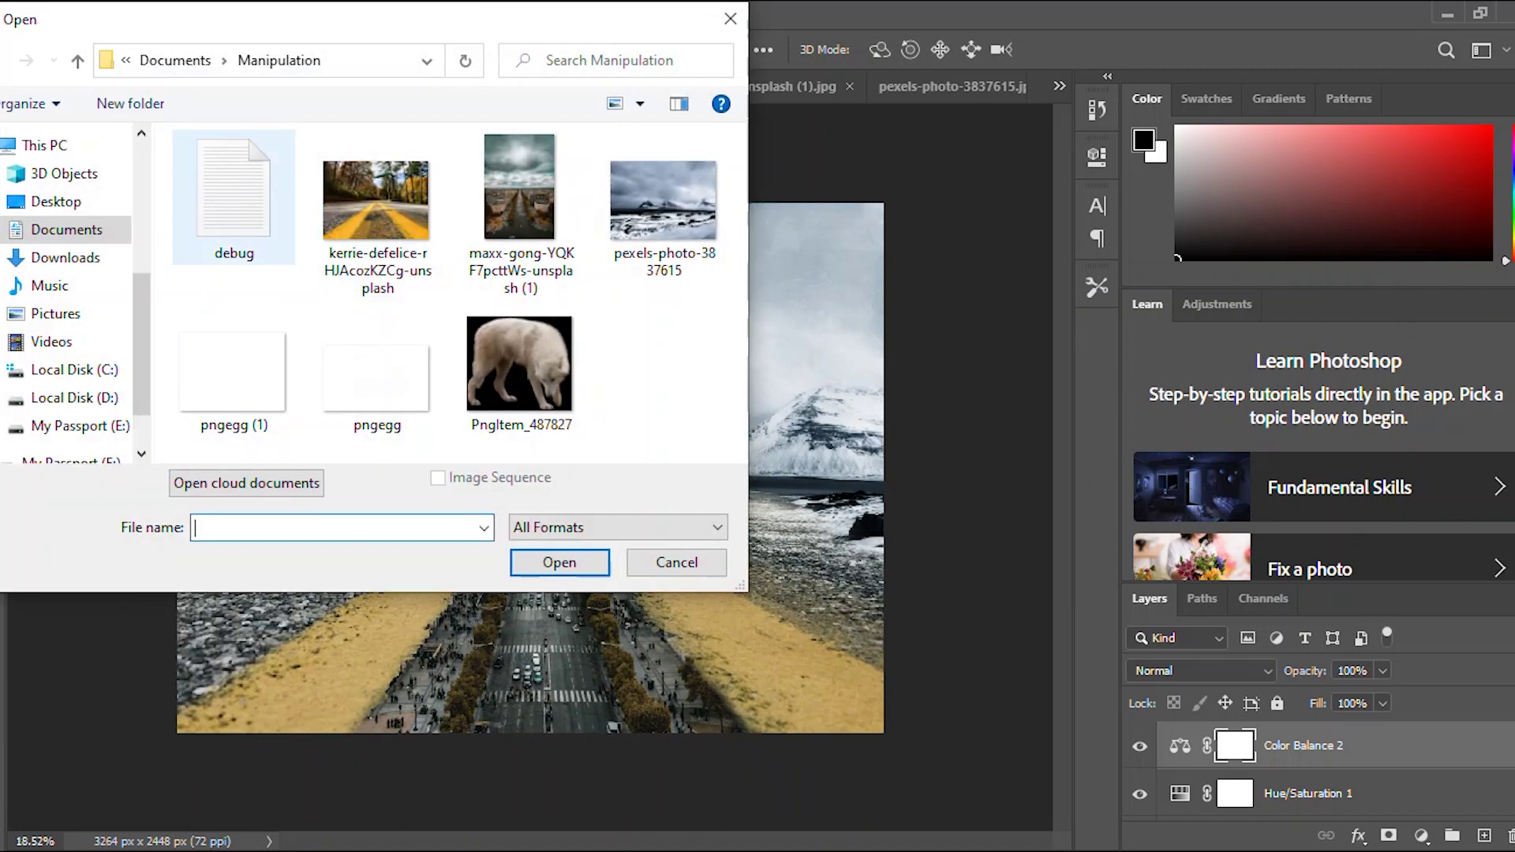
click(519, 364)
click(559, 562)
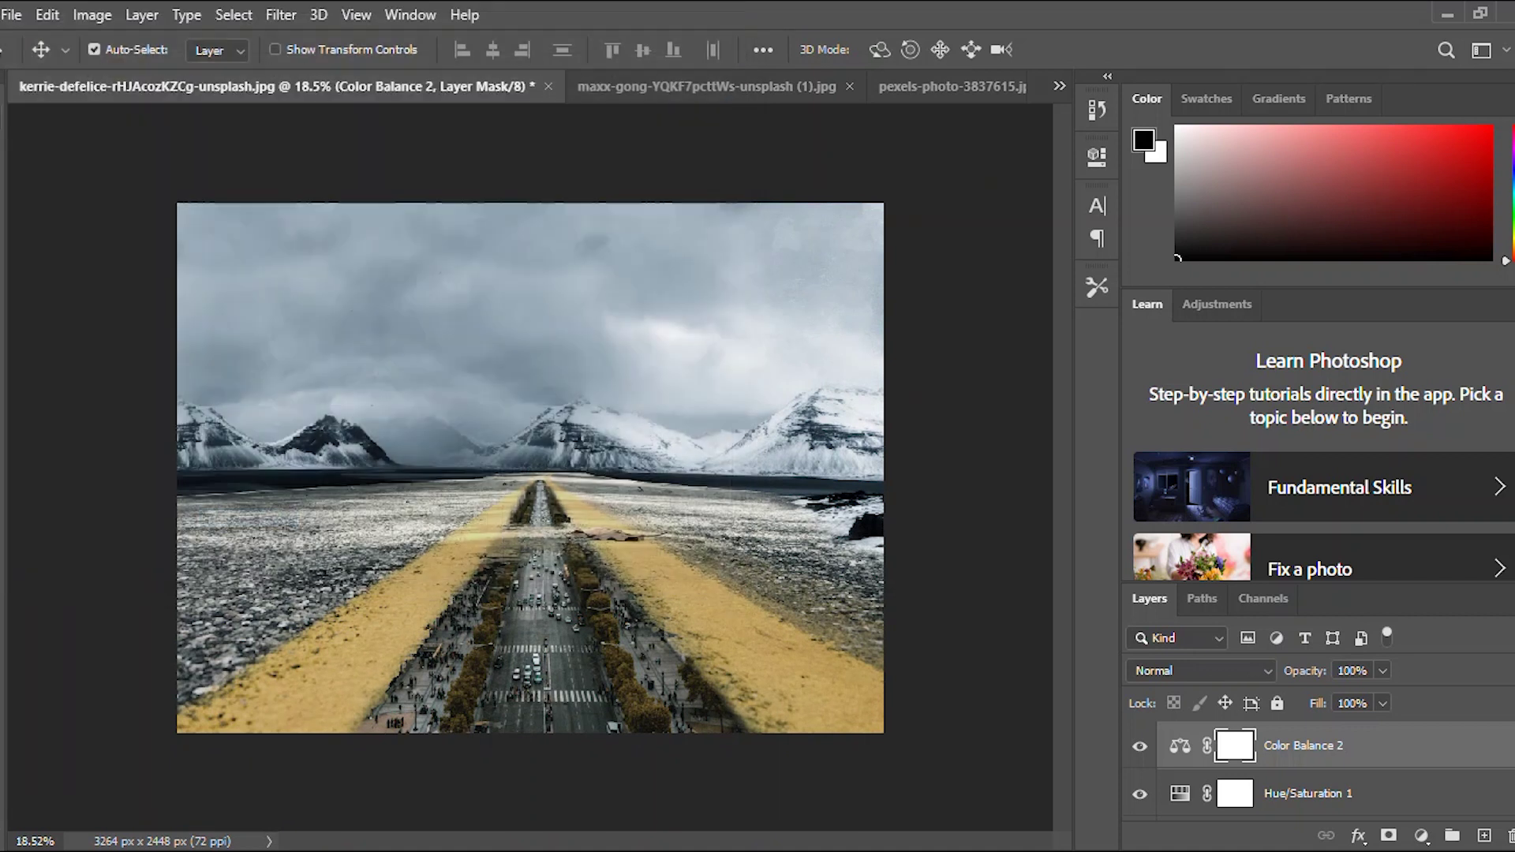
drag(594, 327, 559, 340)
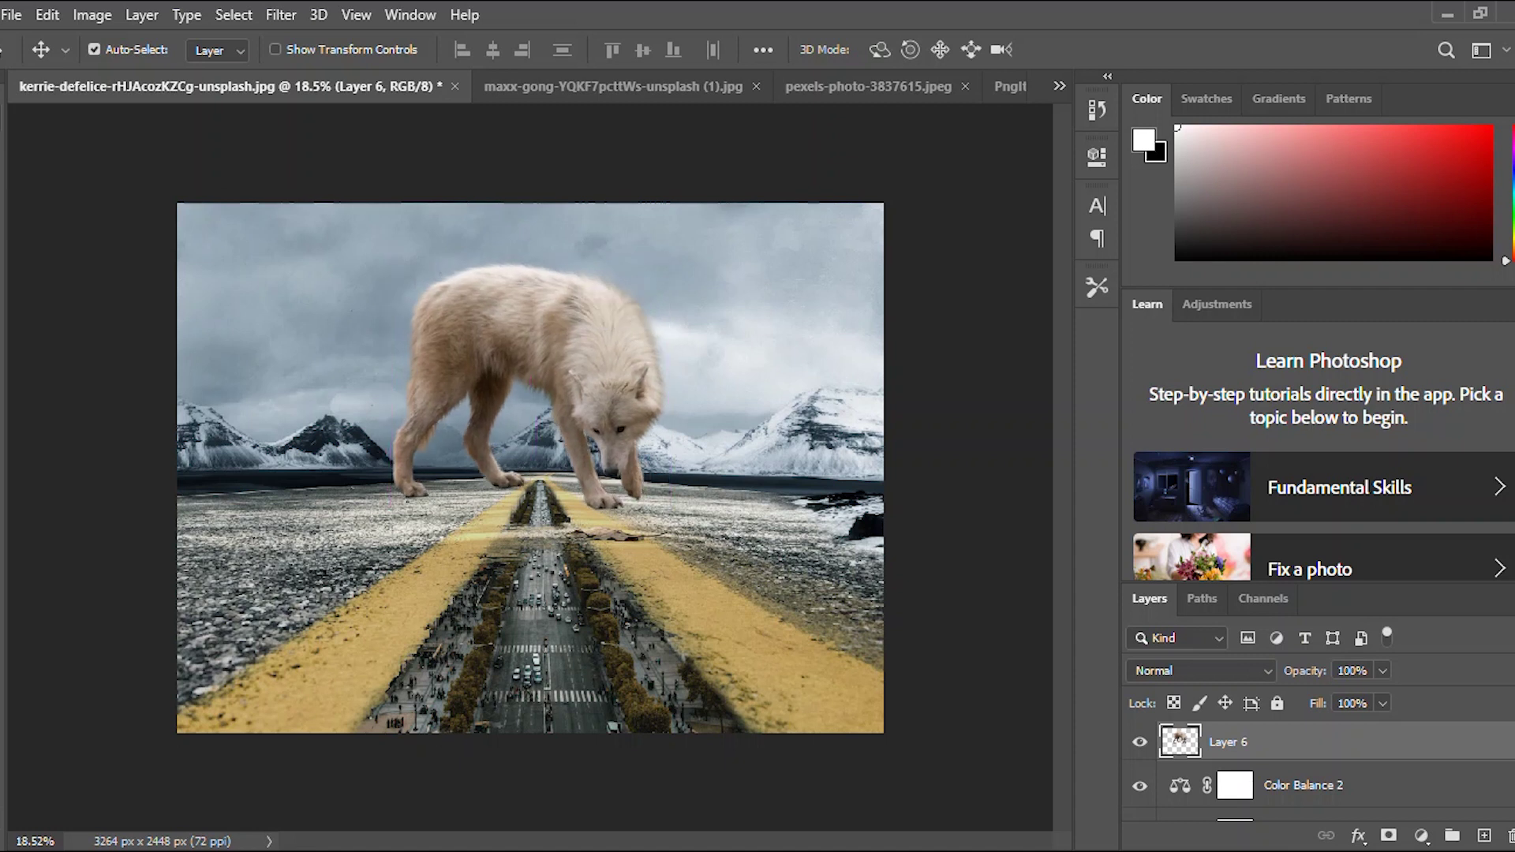
Move the wolf down and slightly right so its paws stand on the road across the yellow lines.
drag(608, 280, 606, 329)
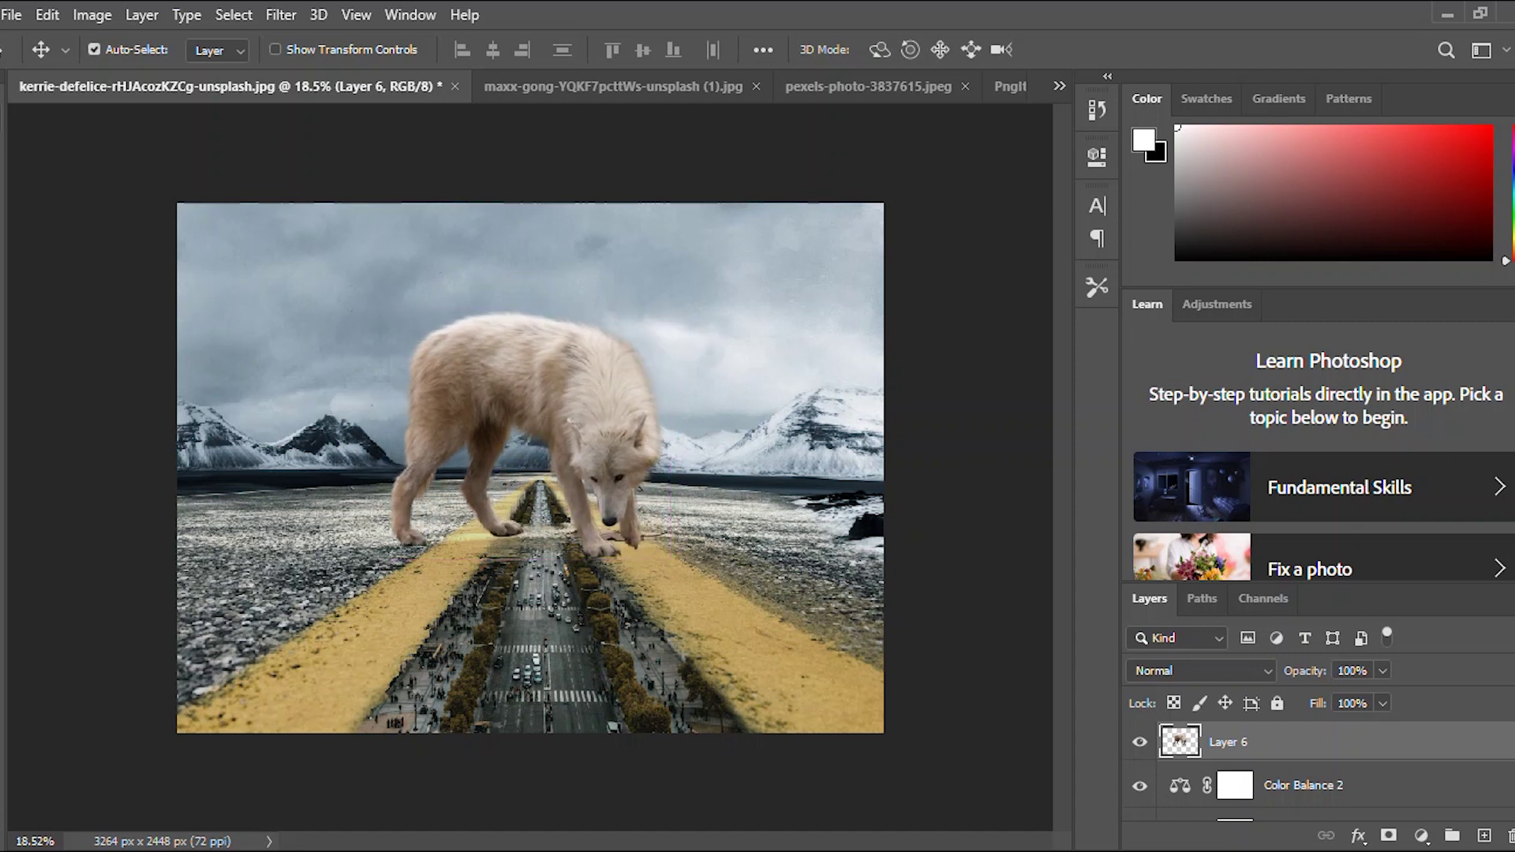
scroll(691, 553, down, 1)
scroll(692, 553, up, 6)
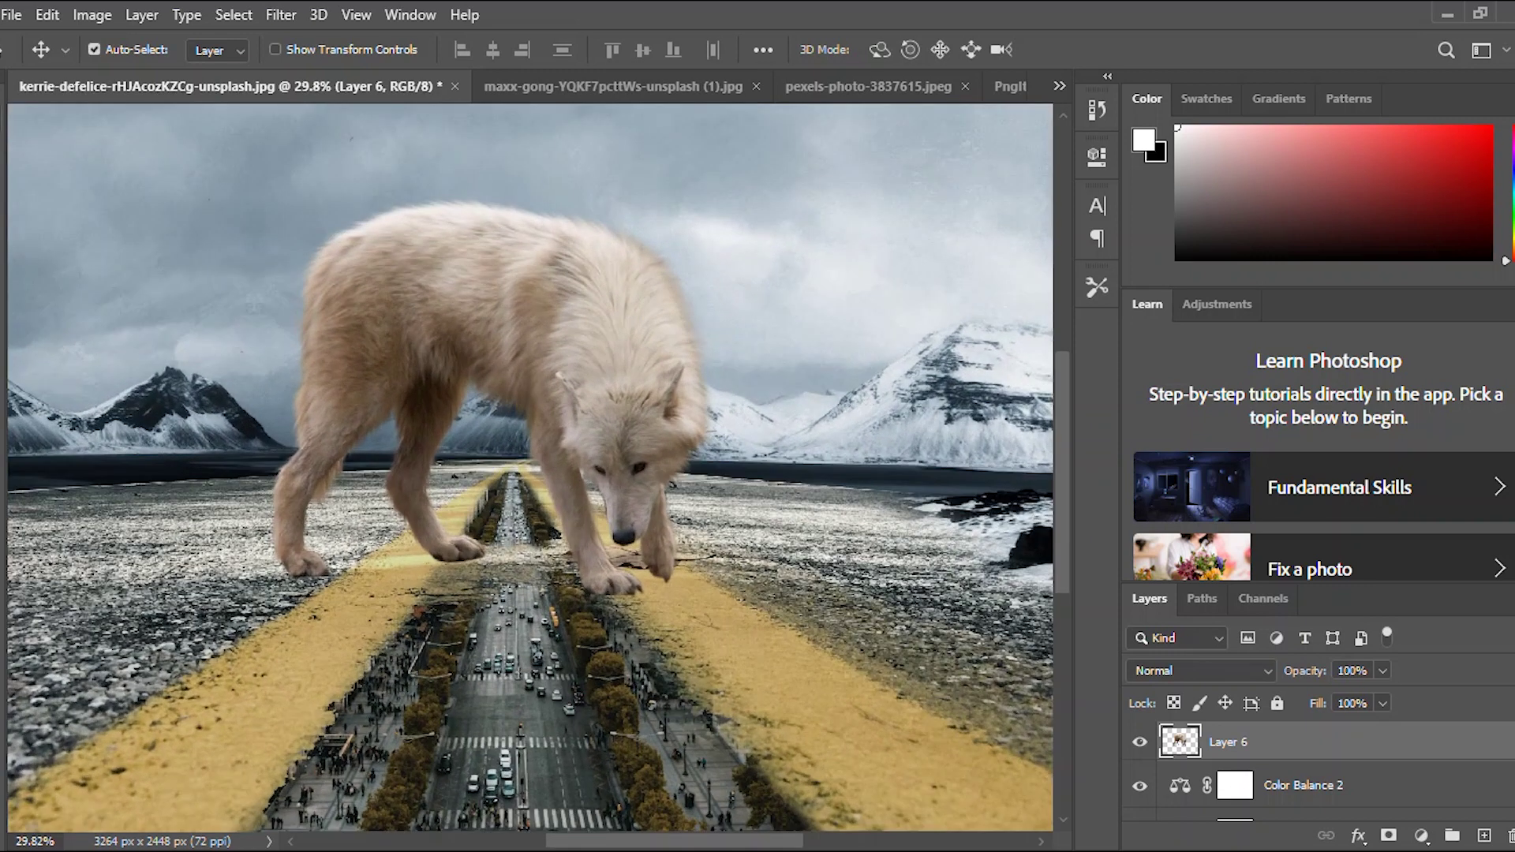
drag(648, 375, 657, 378)
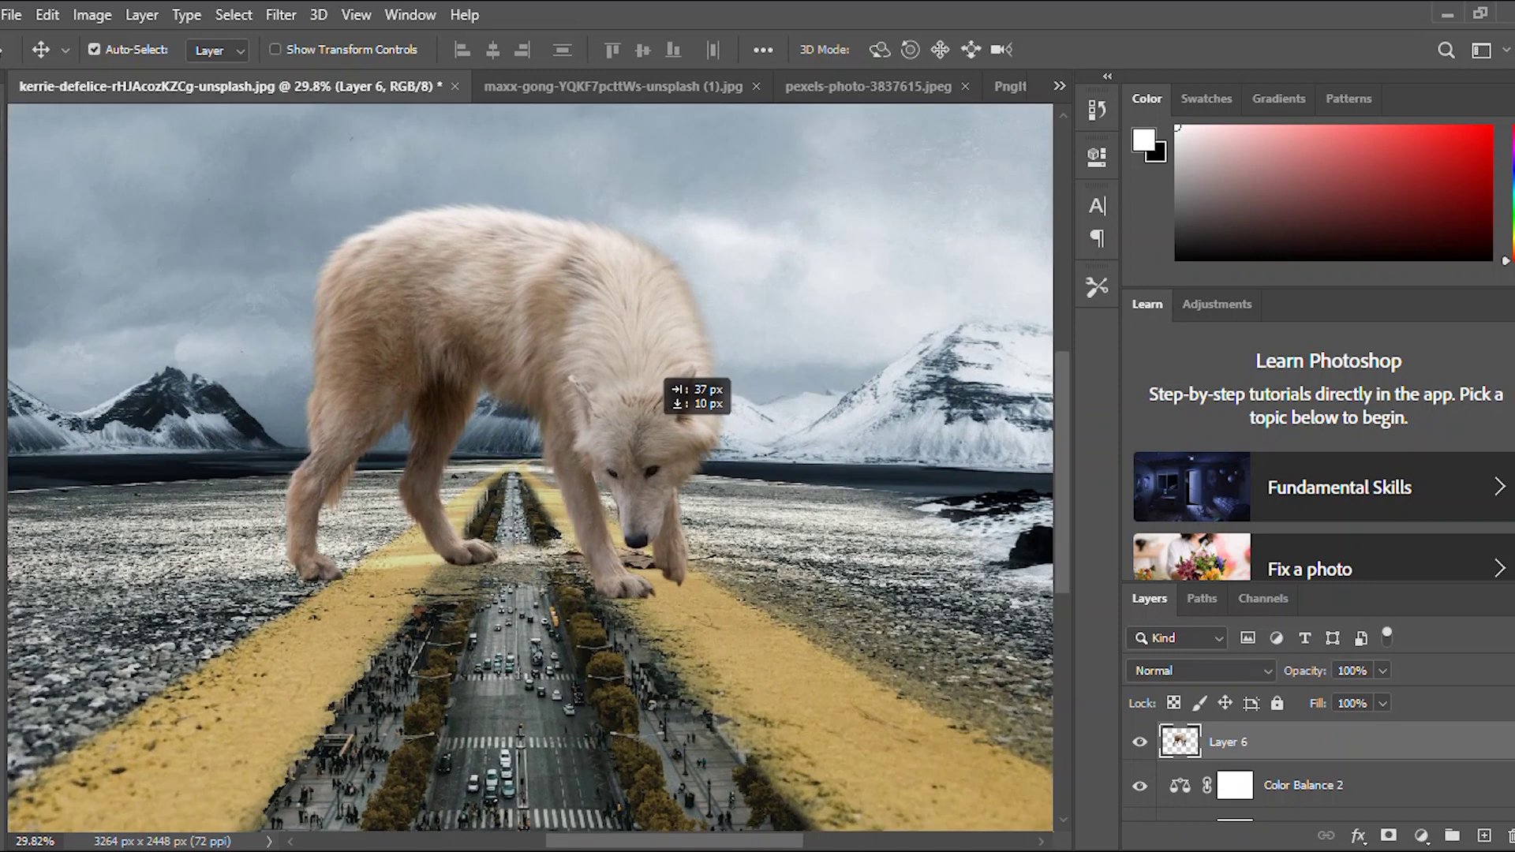
scroll(657, 377, down, 3)
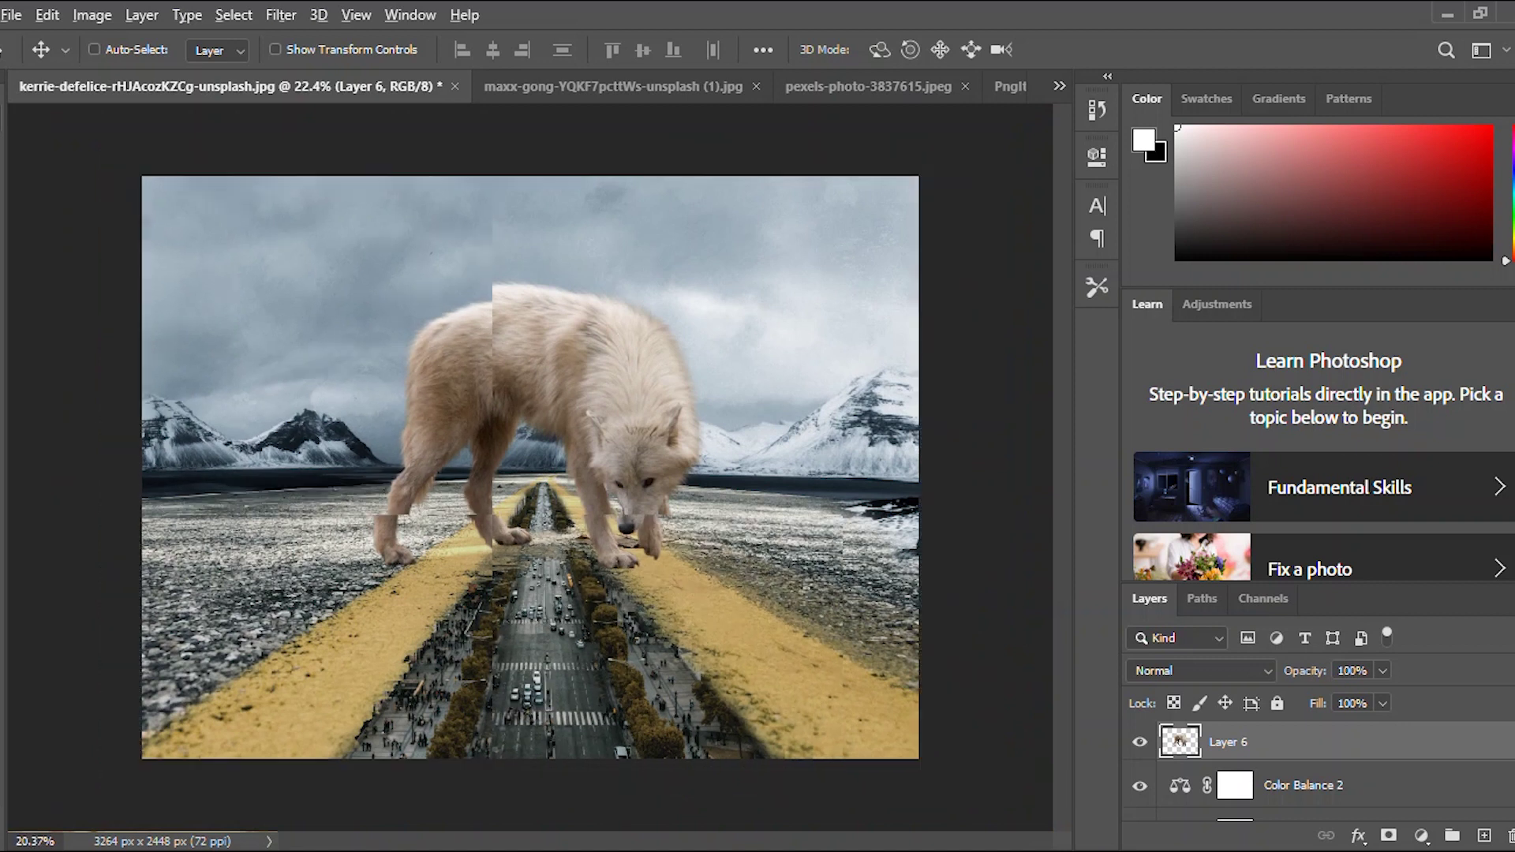
scroll(694, 529, down, 3)
scroll(694, 529, up, 7)
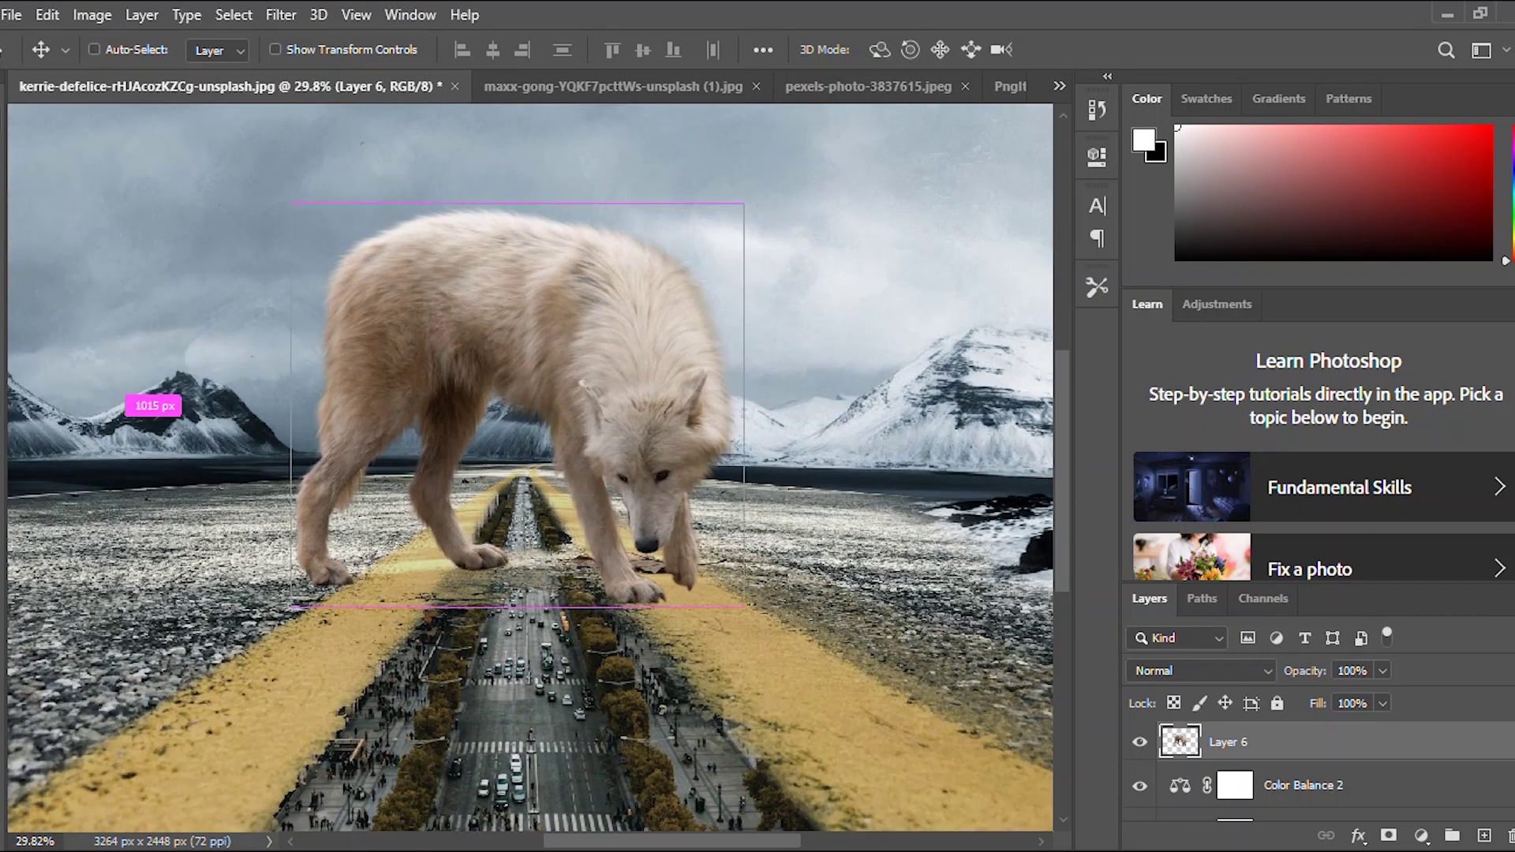
Reorder the wolf layer to sit directly above Layer 3, beneath the Hue/Saturation and upper Color Balance adjustments.
scroll(1255, 757, down, 1)
scroll(1255, 757, up, 1)
mouse_move(1255, 743)
mouse_down()
mouse_move(1255, 846)
mouse_move(1255, 738)
mouse_up()
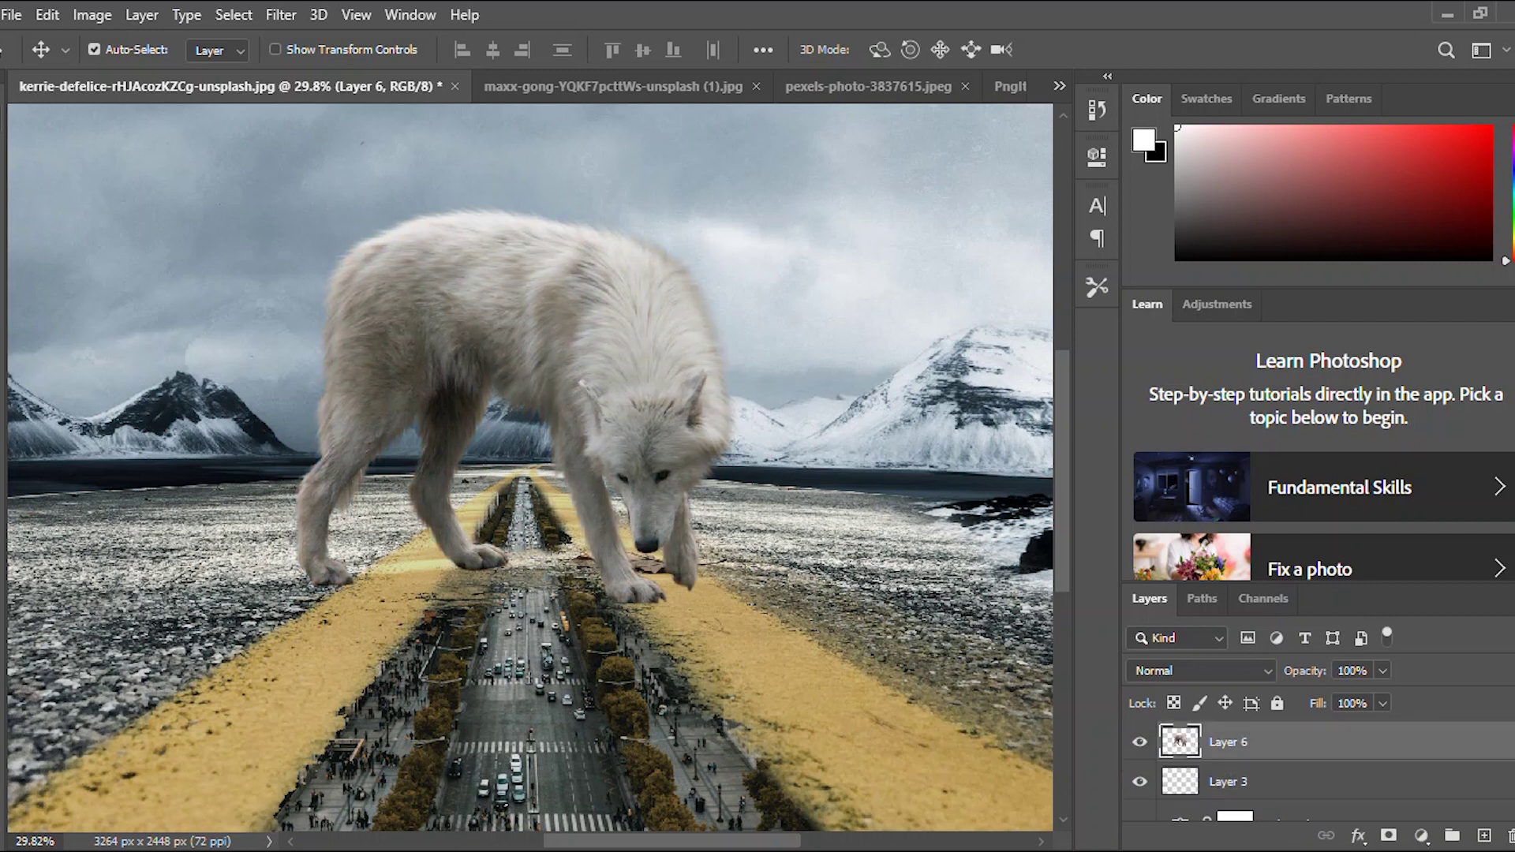
scroll(531, 467, down, 5)
scroll(530, 468, up, 3)
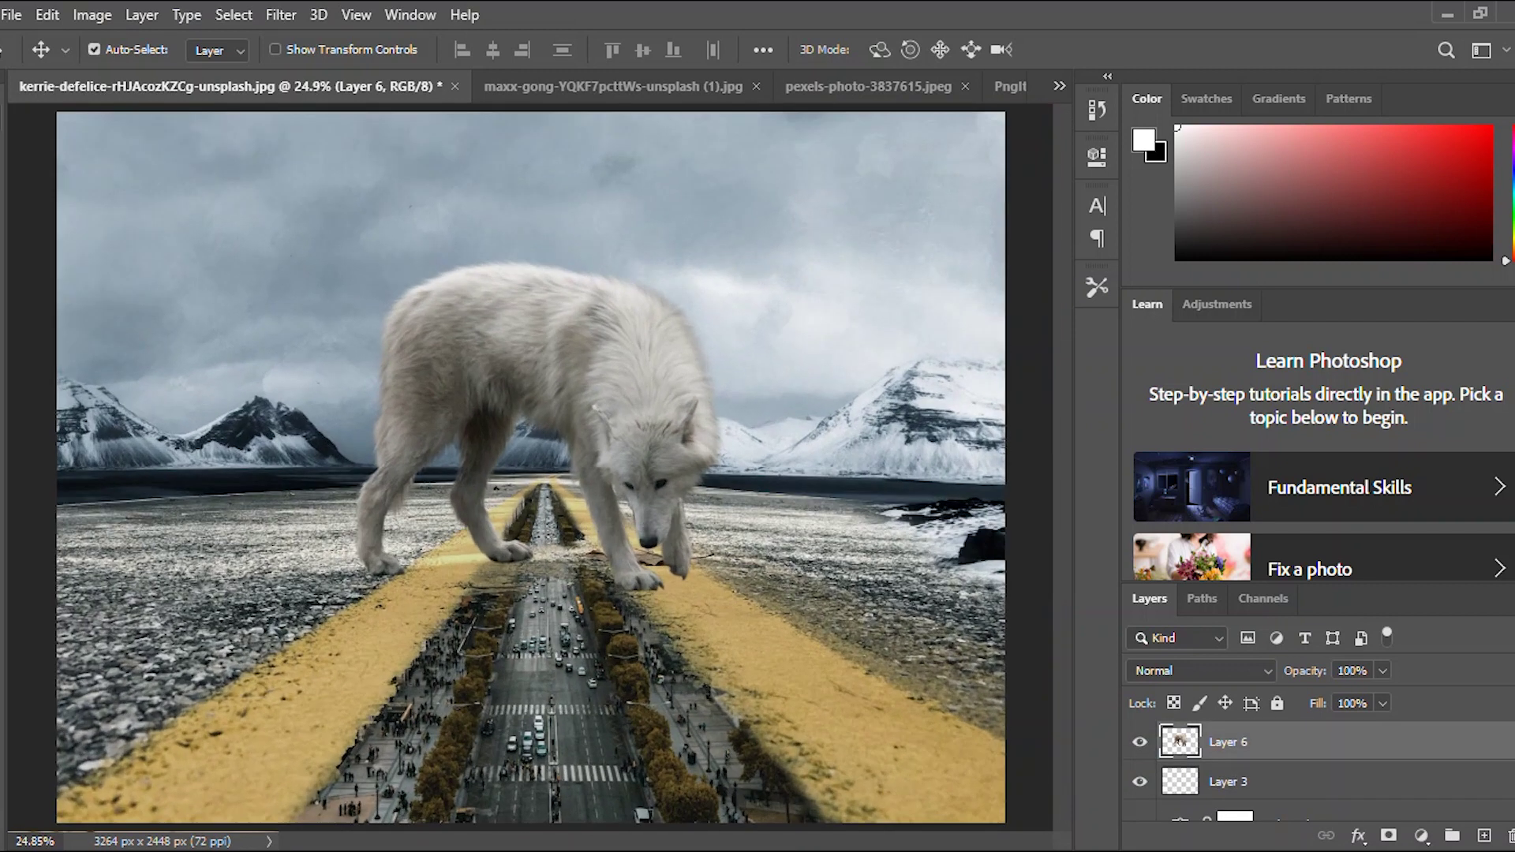
Apply Curves to the wolf layer with RGB points at input 63, output 22 and input 142, output 139.
key(ctrl+m)
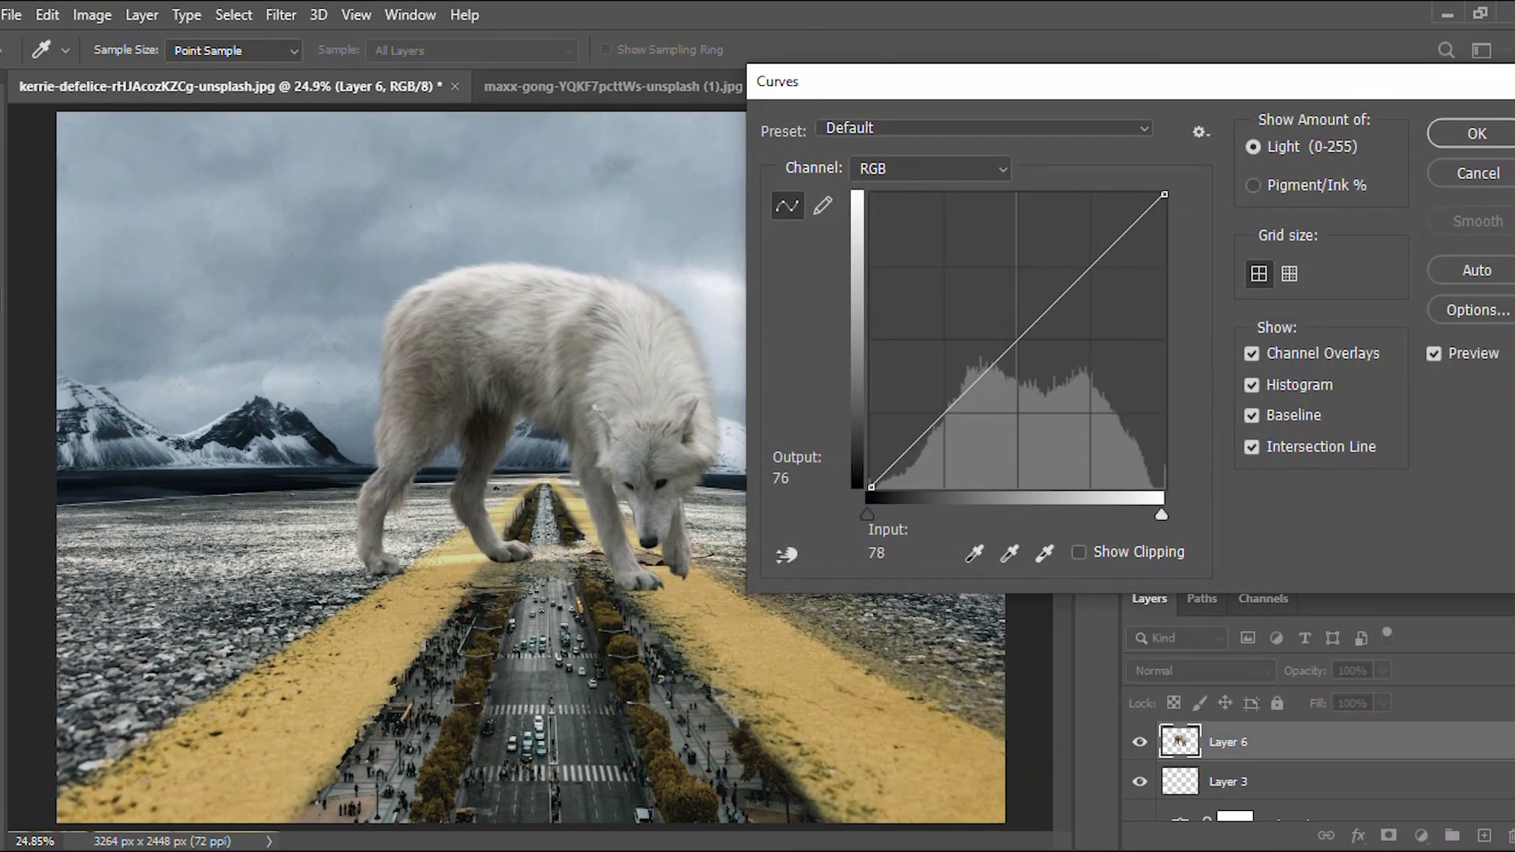
drag(960, 399, 969, 419)
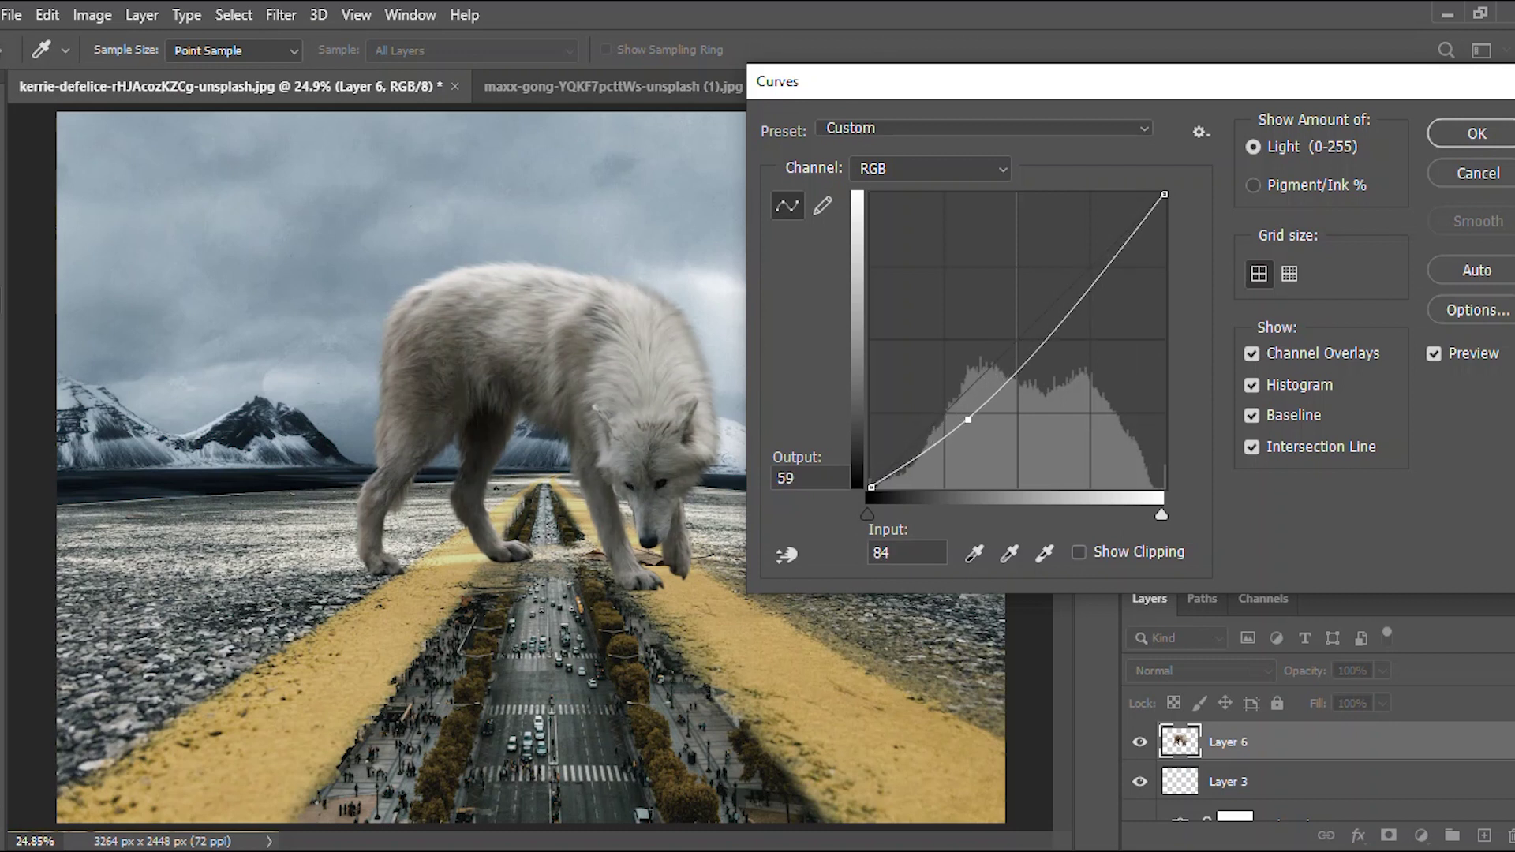
drag(1023, 344, 1037, 331)
drag(969, 419, 944, 461)
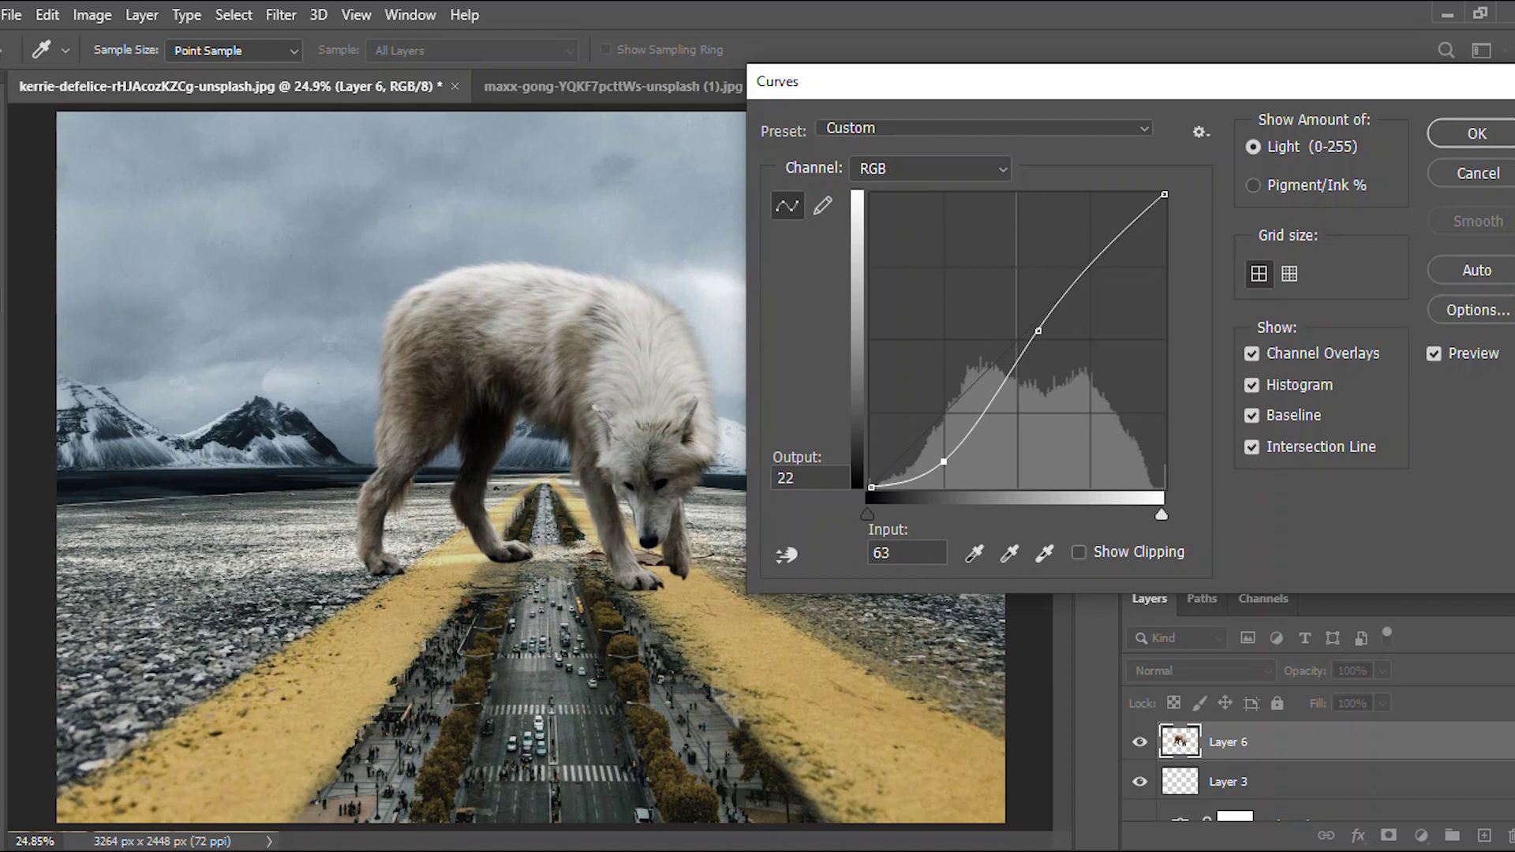
drag(1038, 330, 1034, 326)
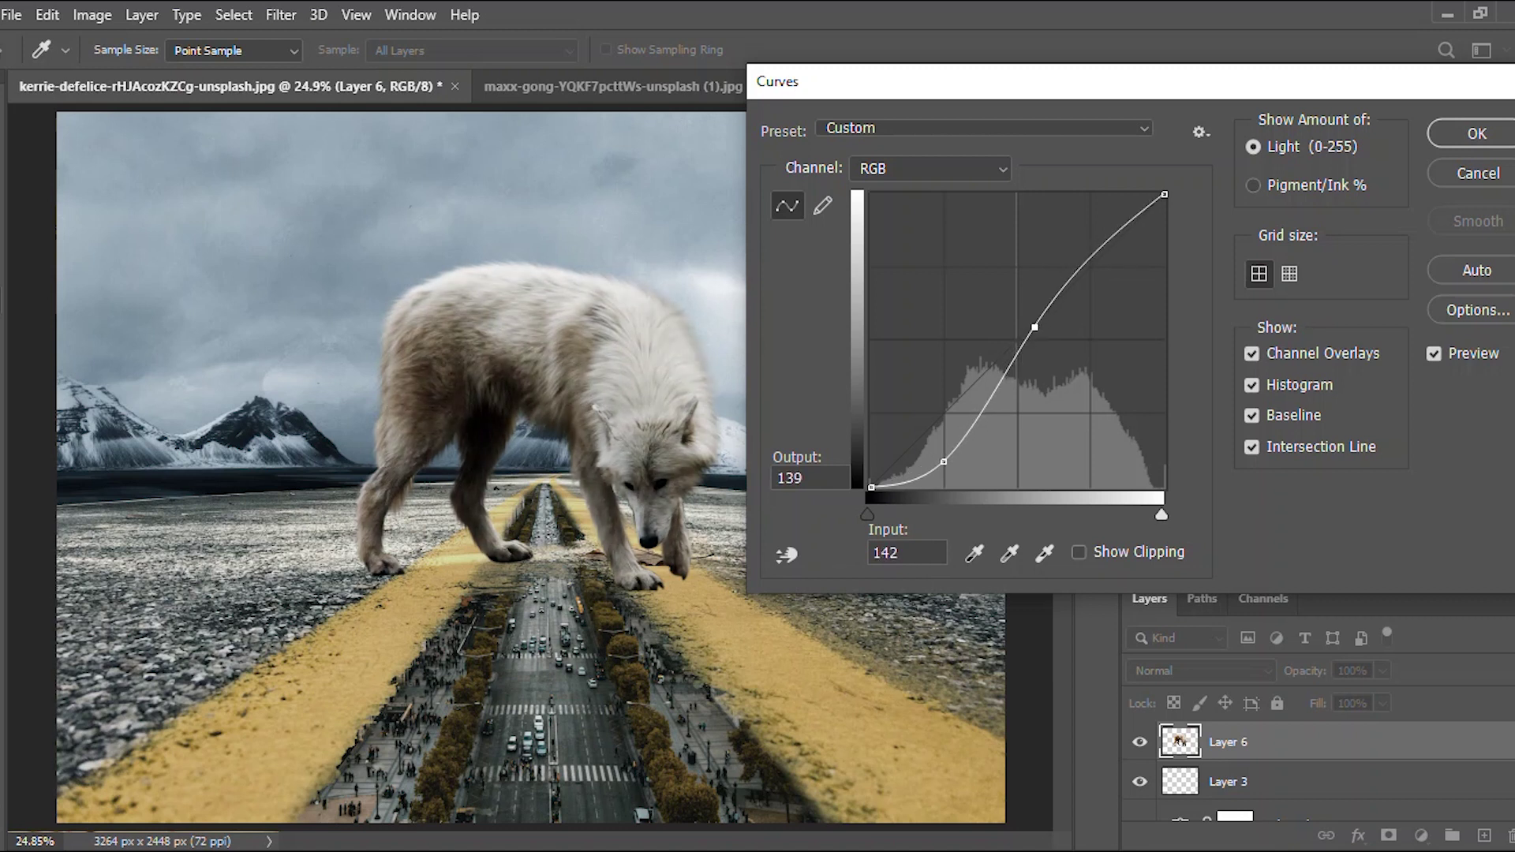
click(1476, 134)
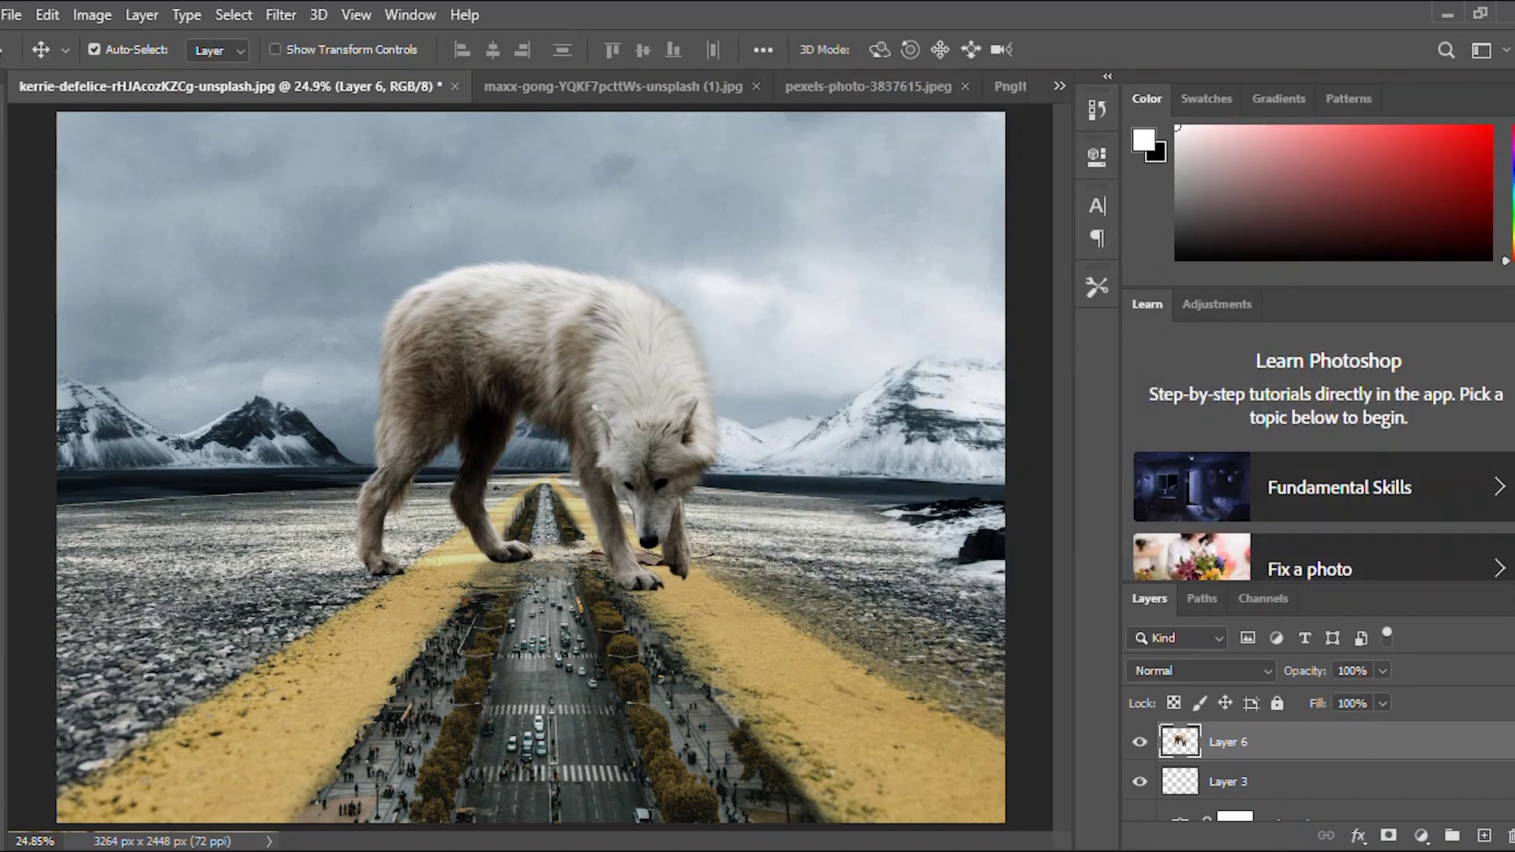
key(ctrl+0)
scroll(531, 468, down, 2)
scroll(531, 467, up, 6)
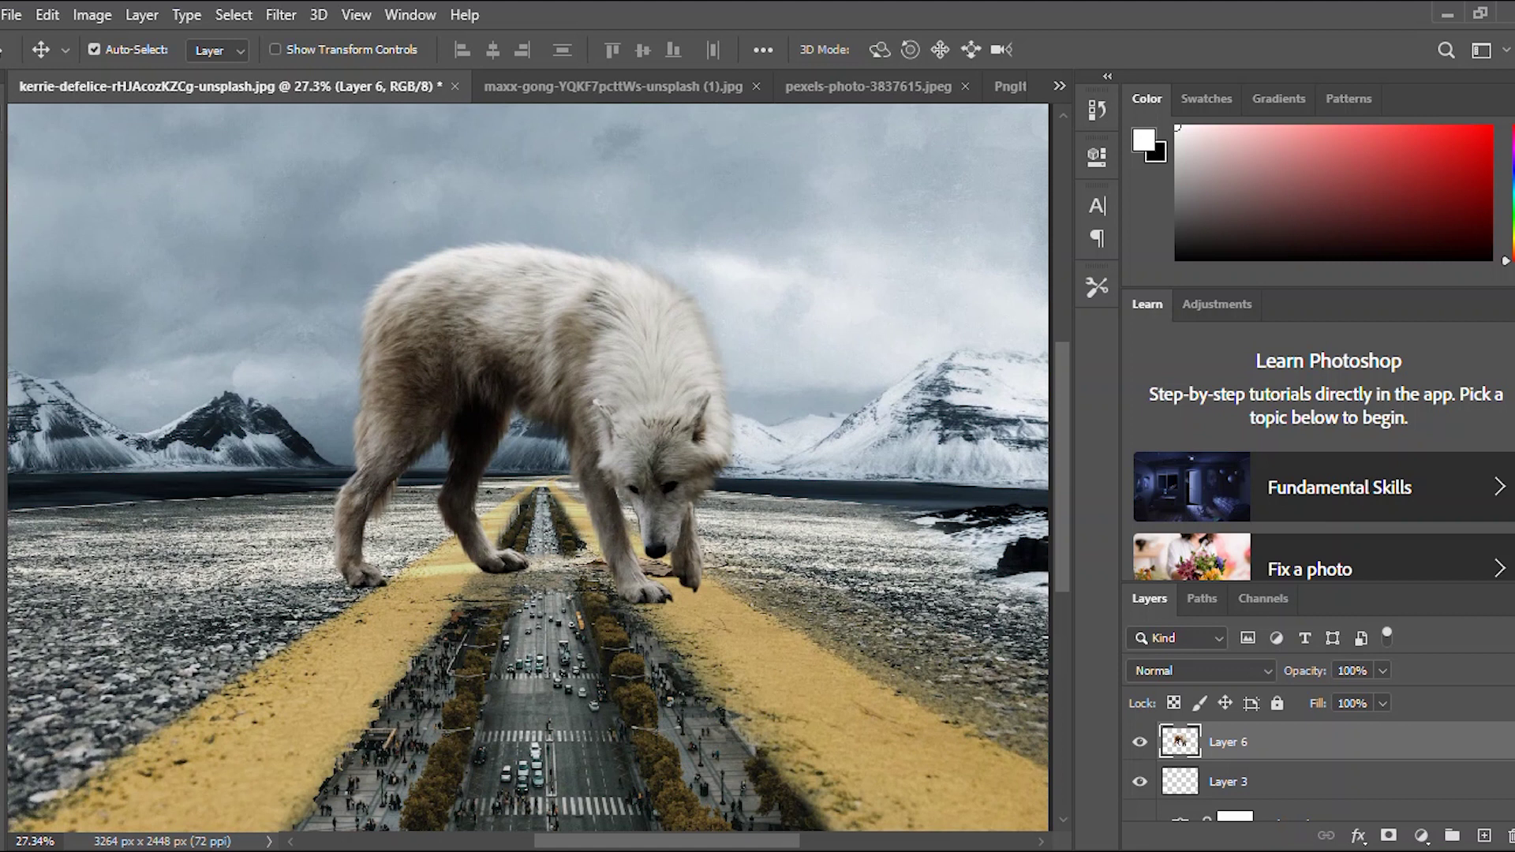
Add a new layer above the wolf and paint a soft black dab with a 1400 px brush at 100% opacity.
key(b)
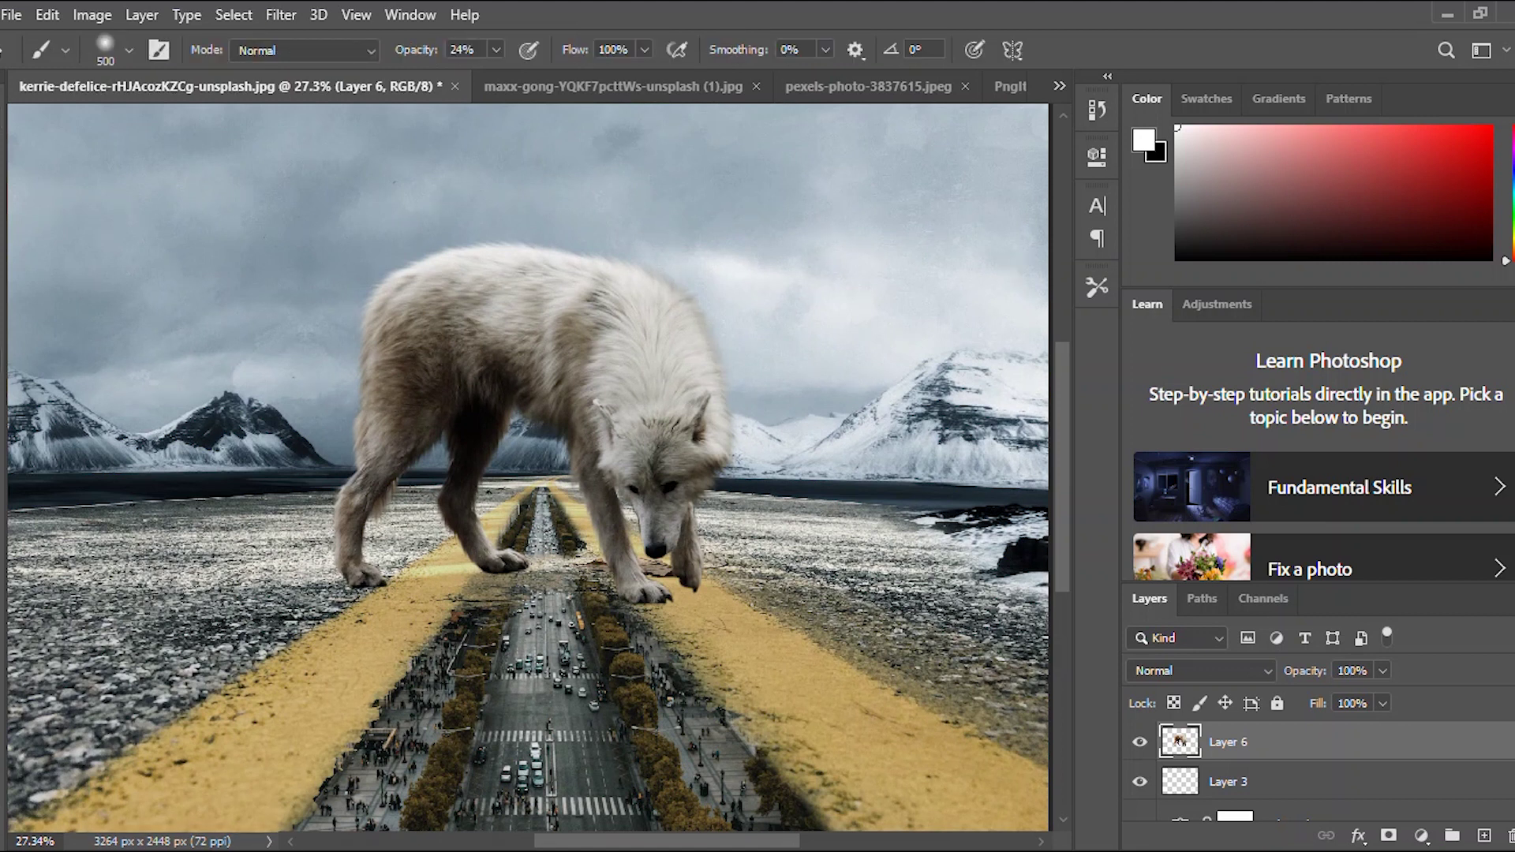
click(1484, 835)
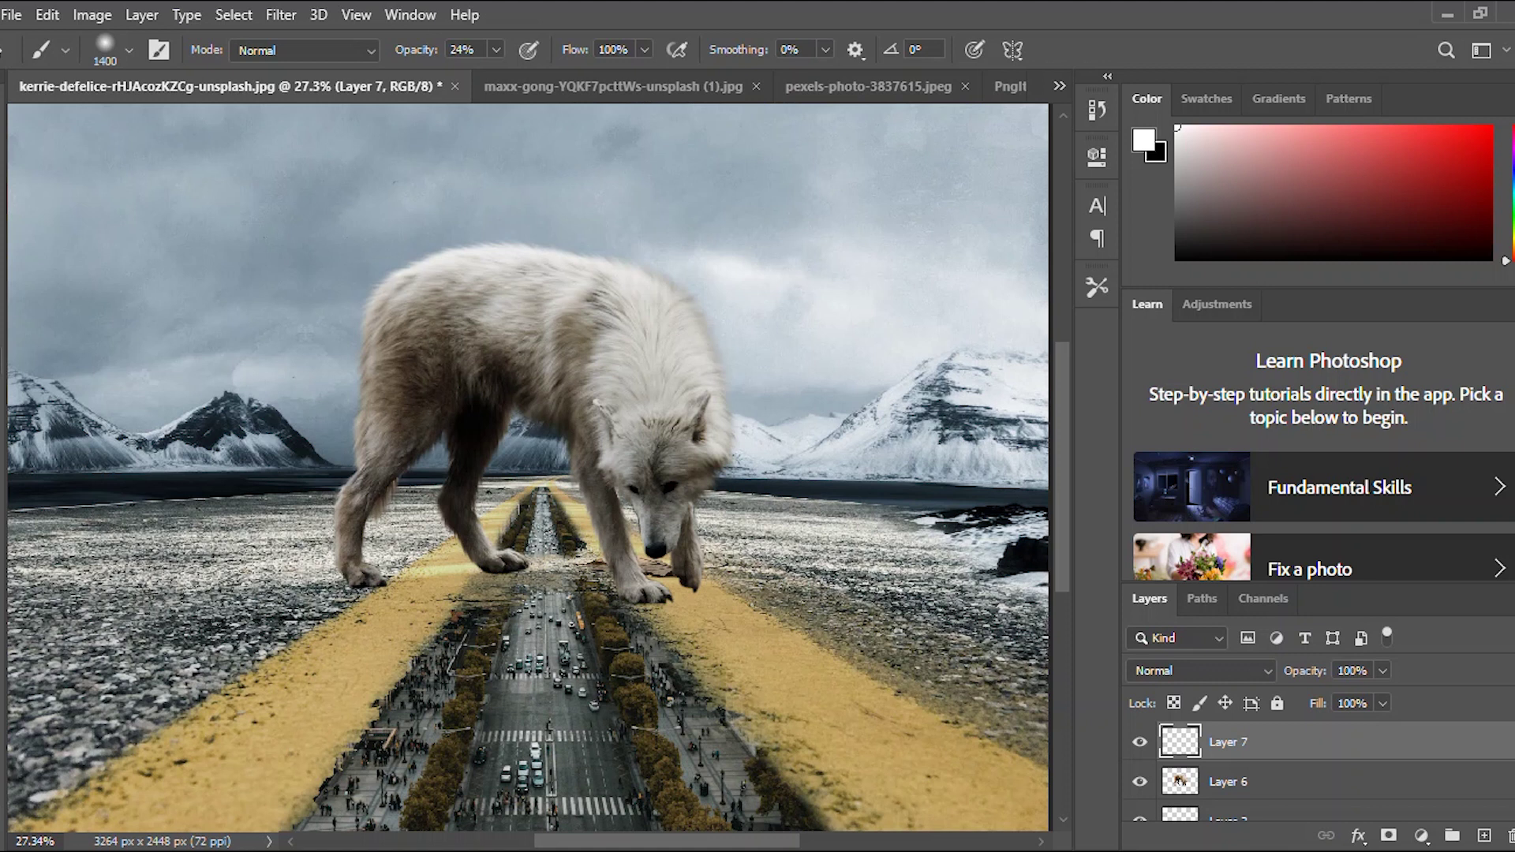
click(496, 50)
drag(496, 77, 580, 77)
click(495, 50)
click(536, 495)
key(ctrl+z)
key(x)
click(545, 434)
click(623, 403)
key(v)
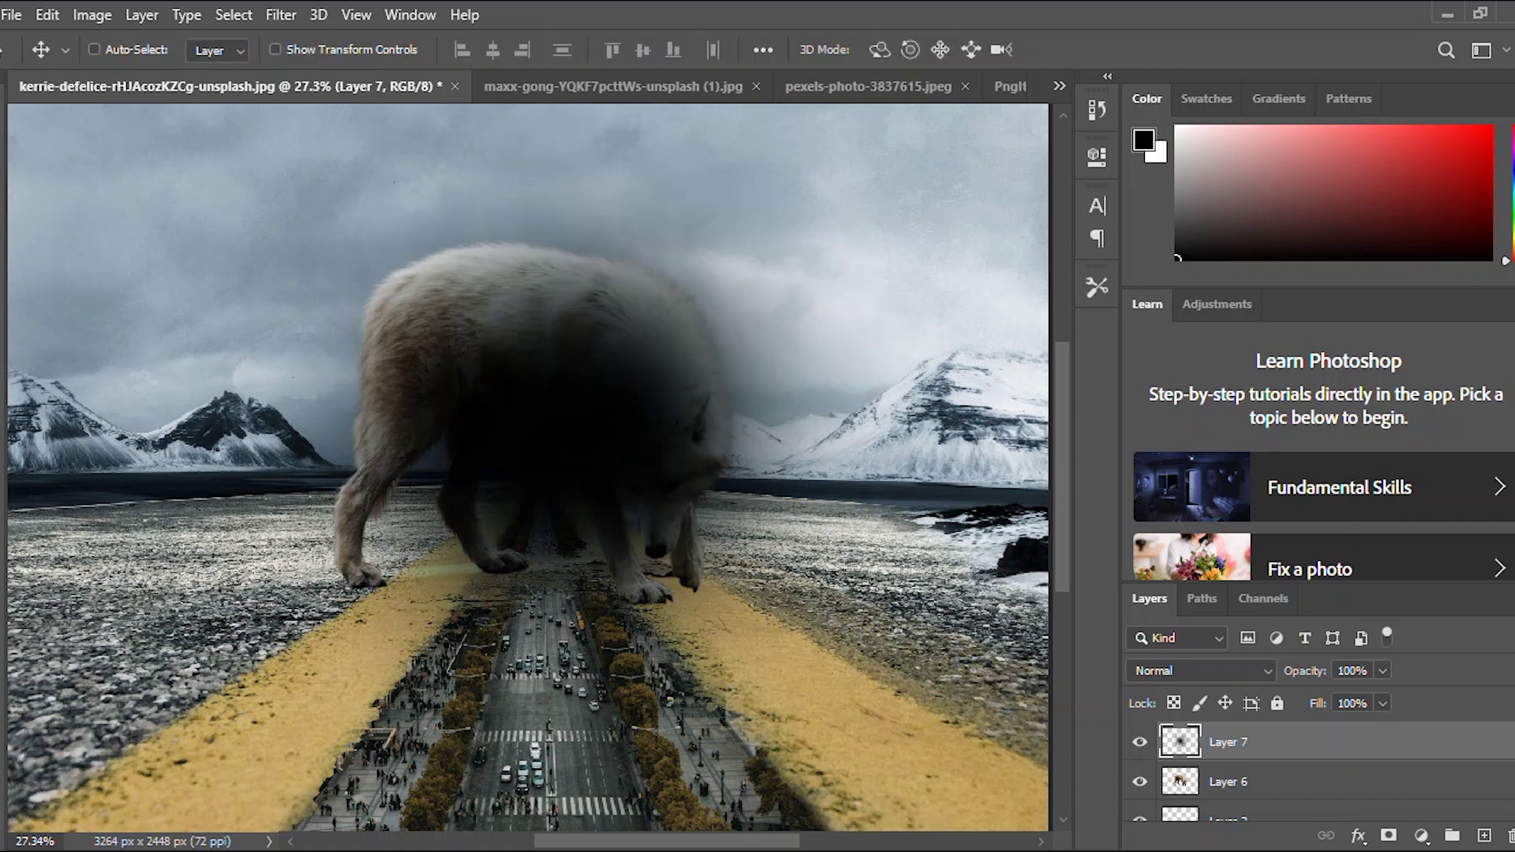
key(ctrl+z)
Flatten the black dab to about 5.8% height as a shadow beneath the rearmost hind paw and move its layer below the wolf.
key(ctrl+t)
scroll(541, 464, down, 4)
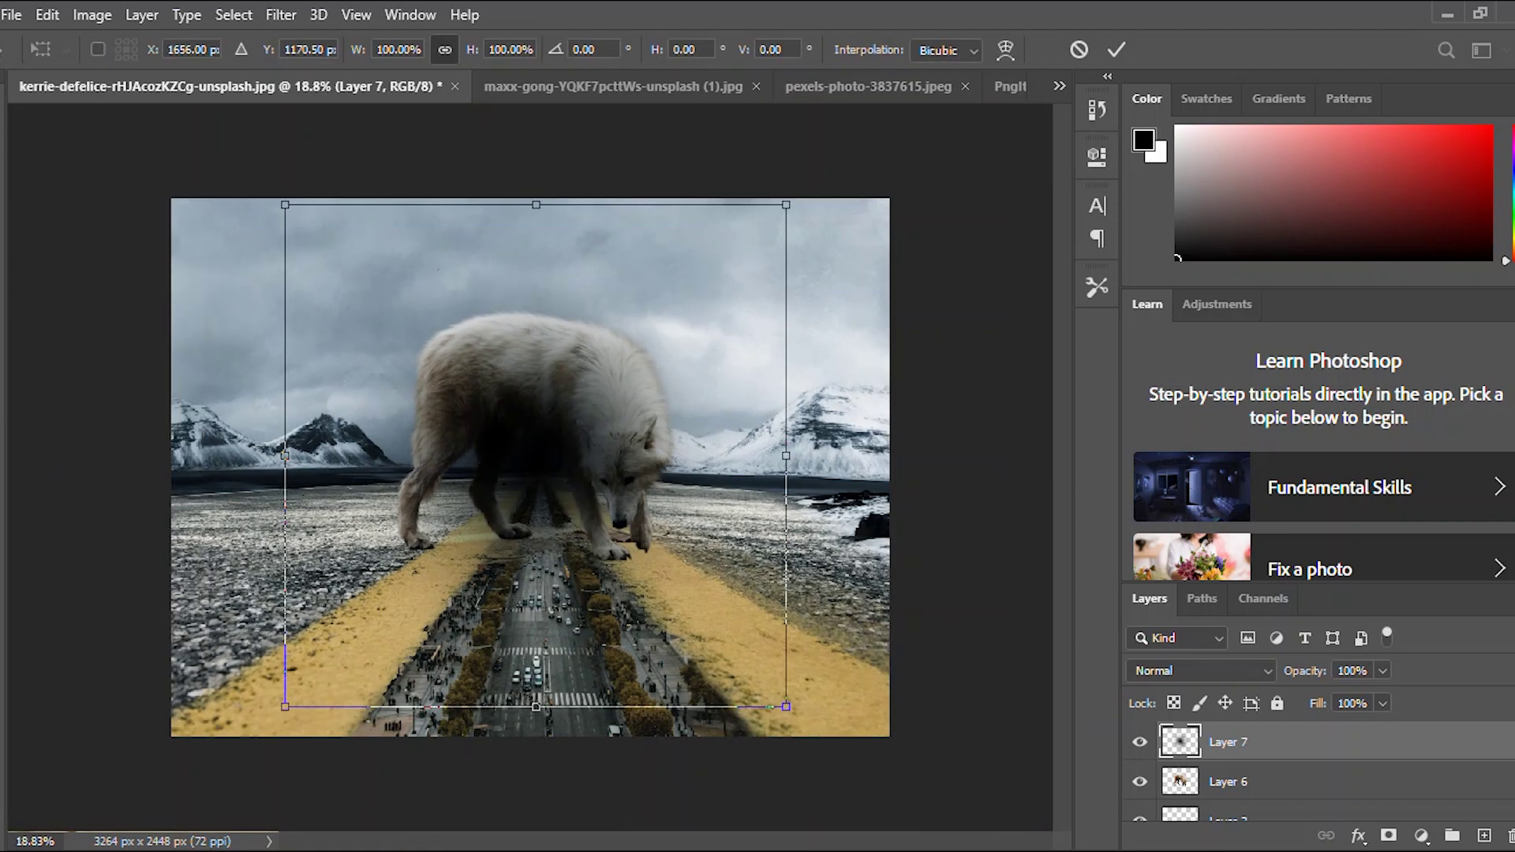
drag(536, 204, 425, 549)
key(Return)
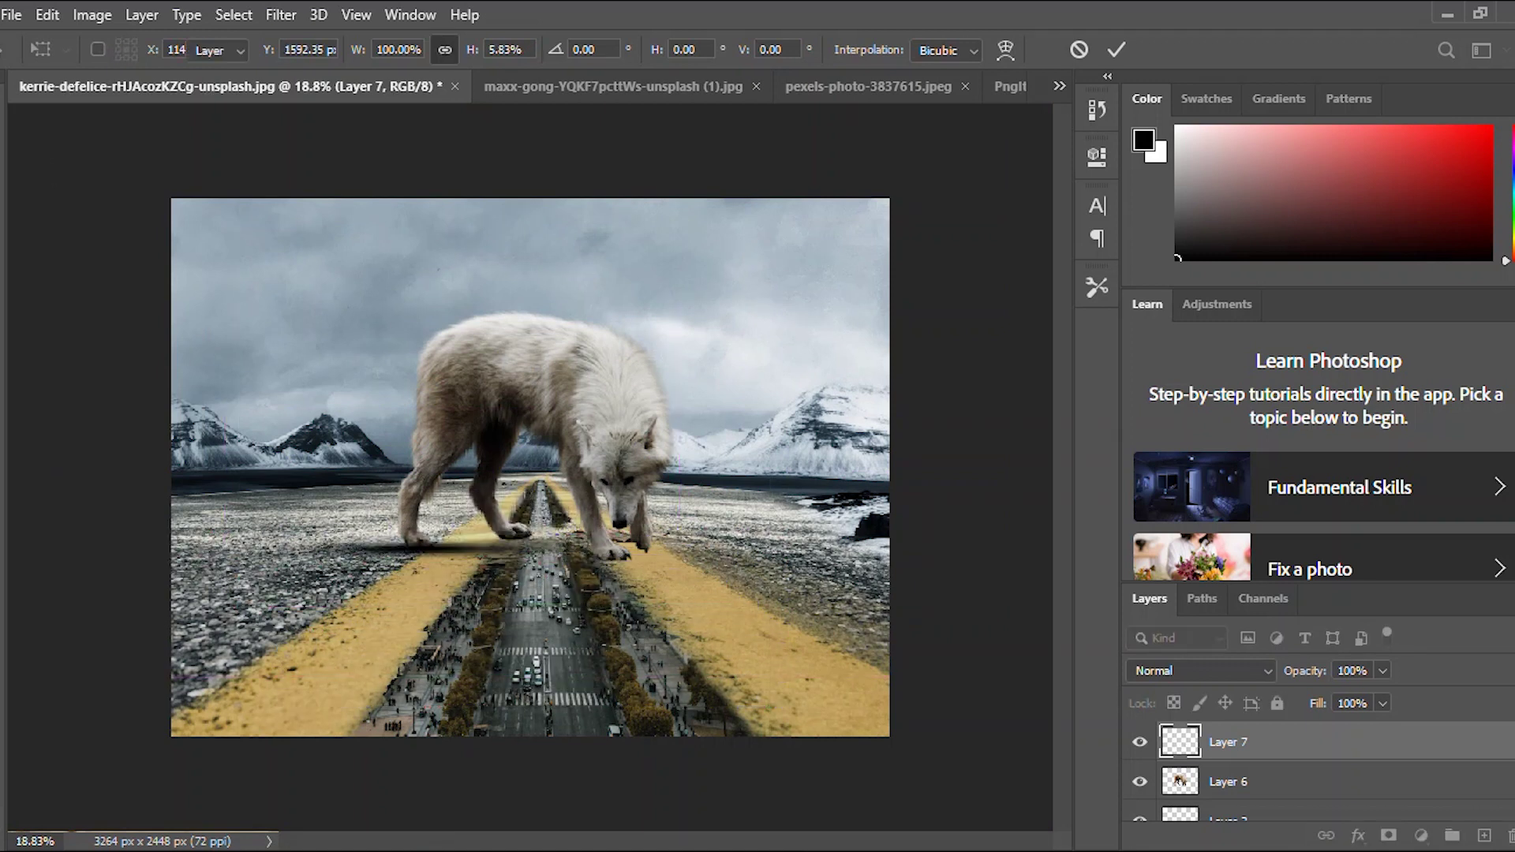
scroll(442, 562, up, 9)
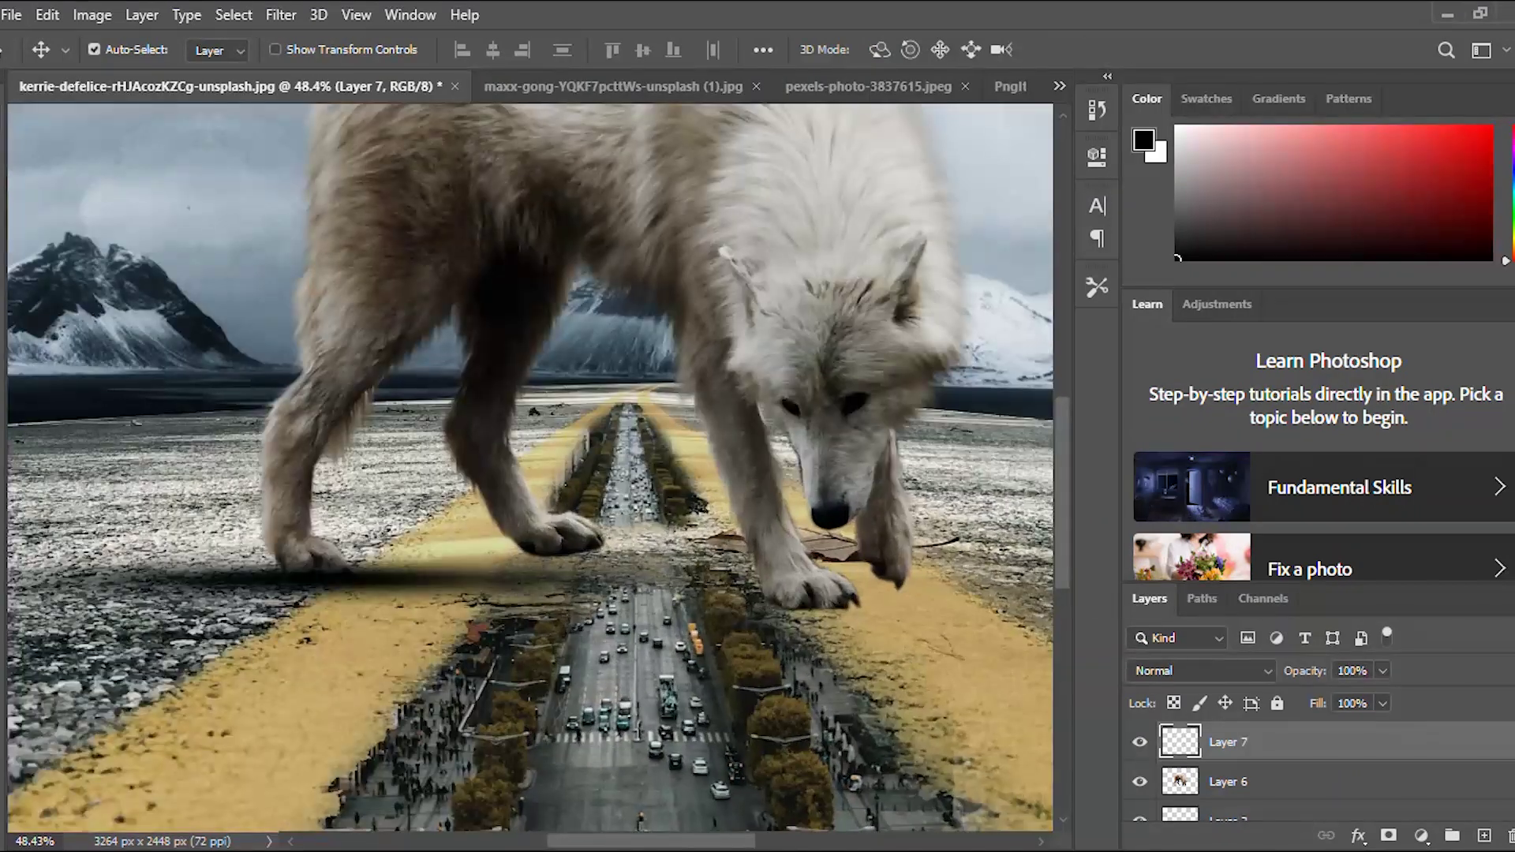
key(ctrl+bracketleft)
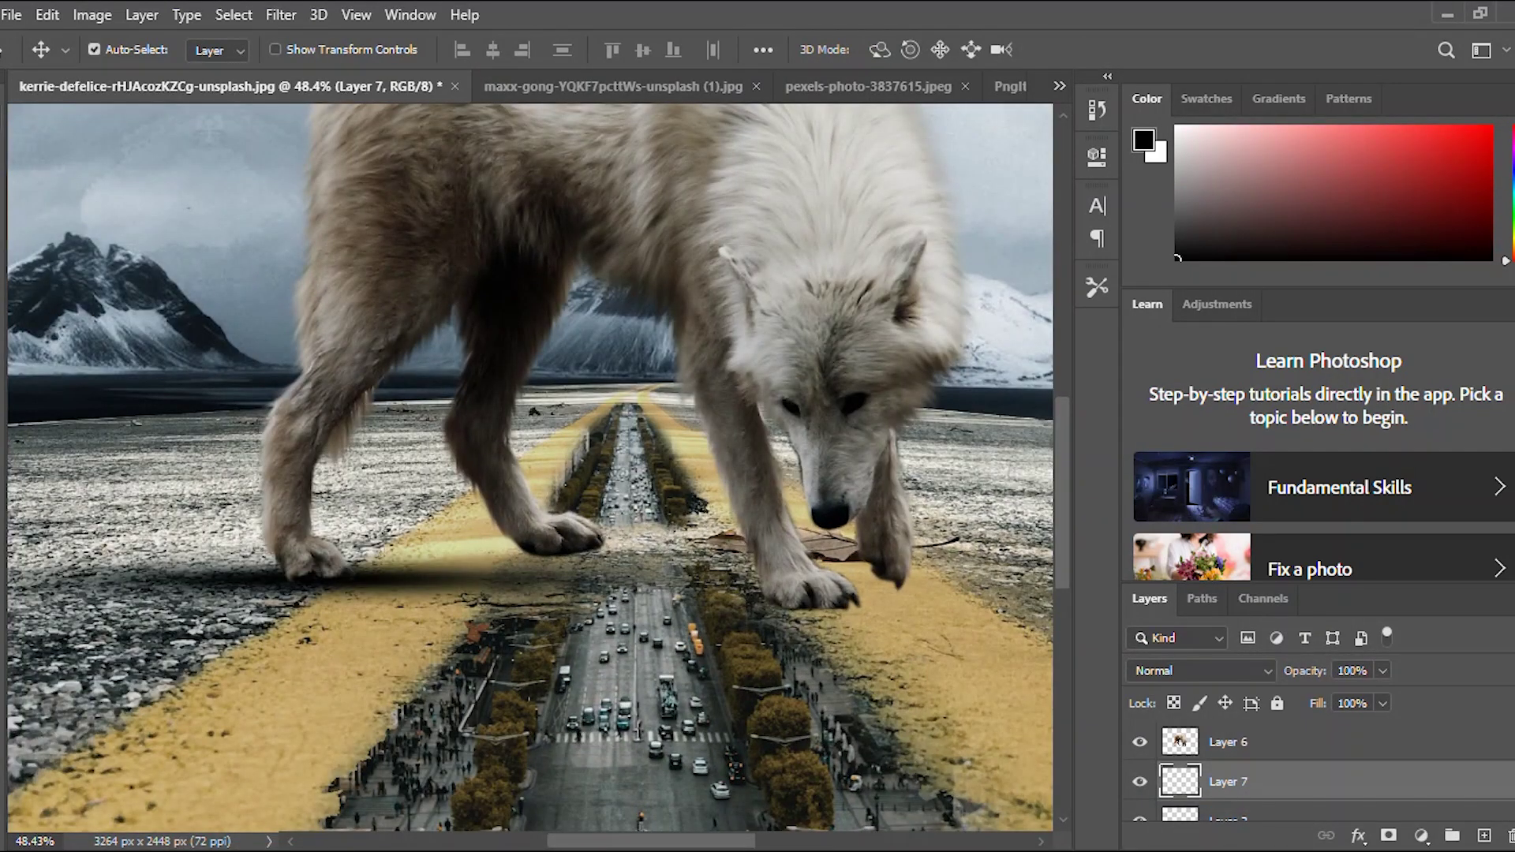
Duplicate the paw shadow and place the copy beneath the wolf's other hind paw.
key(ctrl+j)
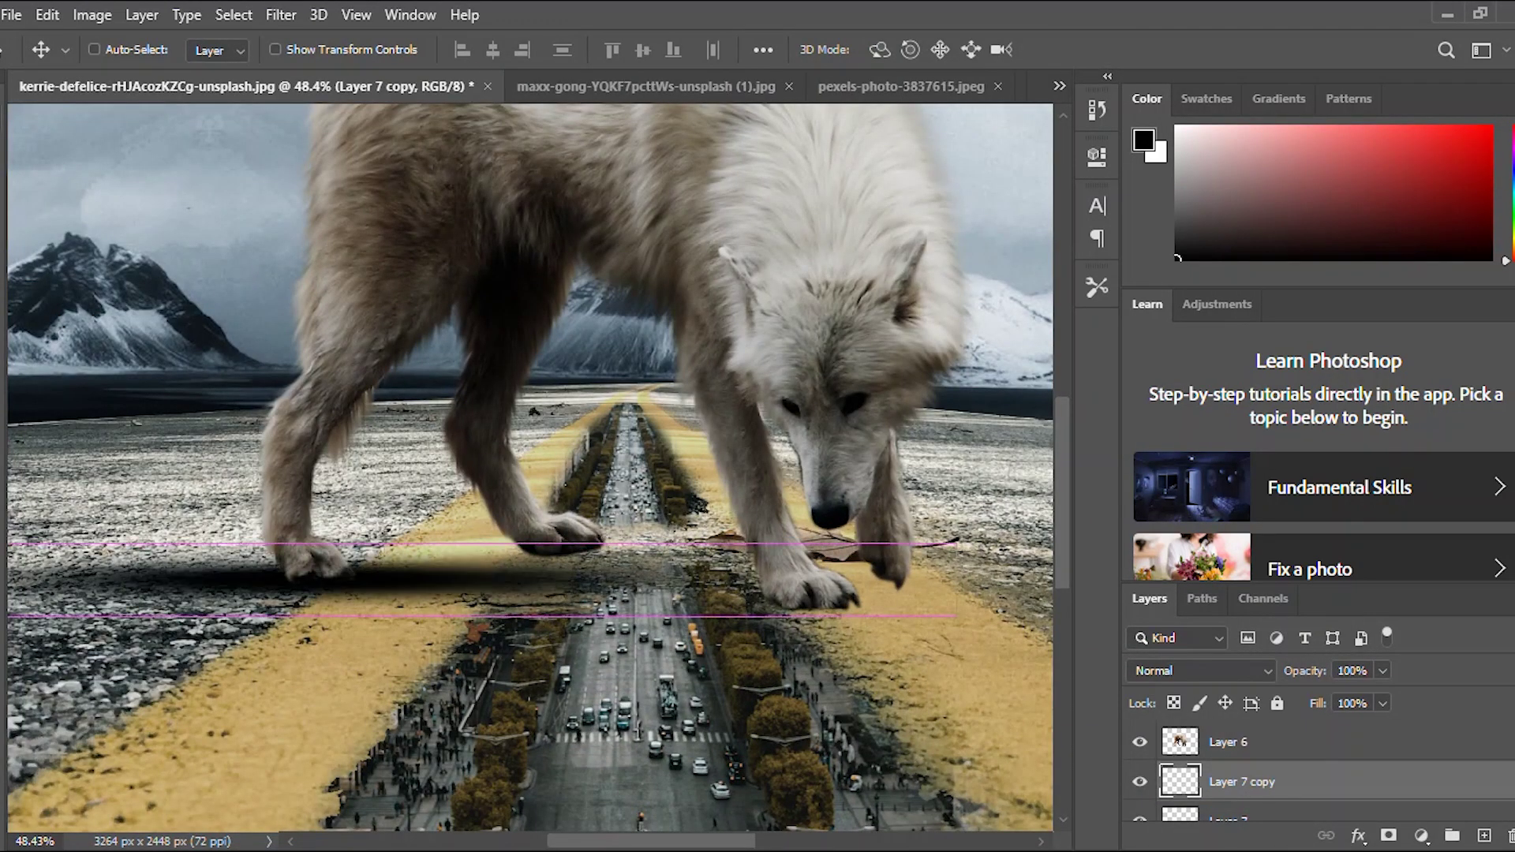
key(ctrl+t)
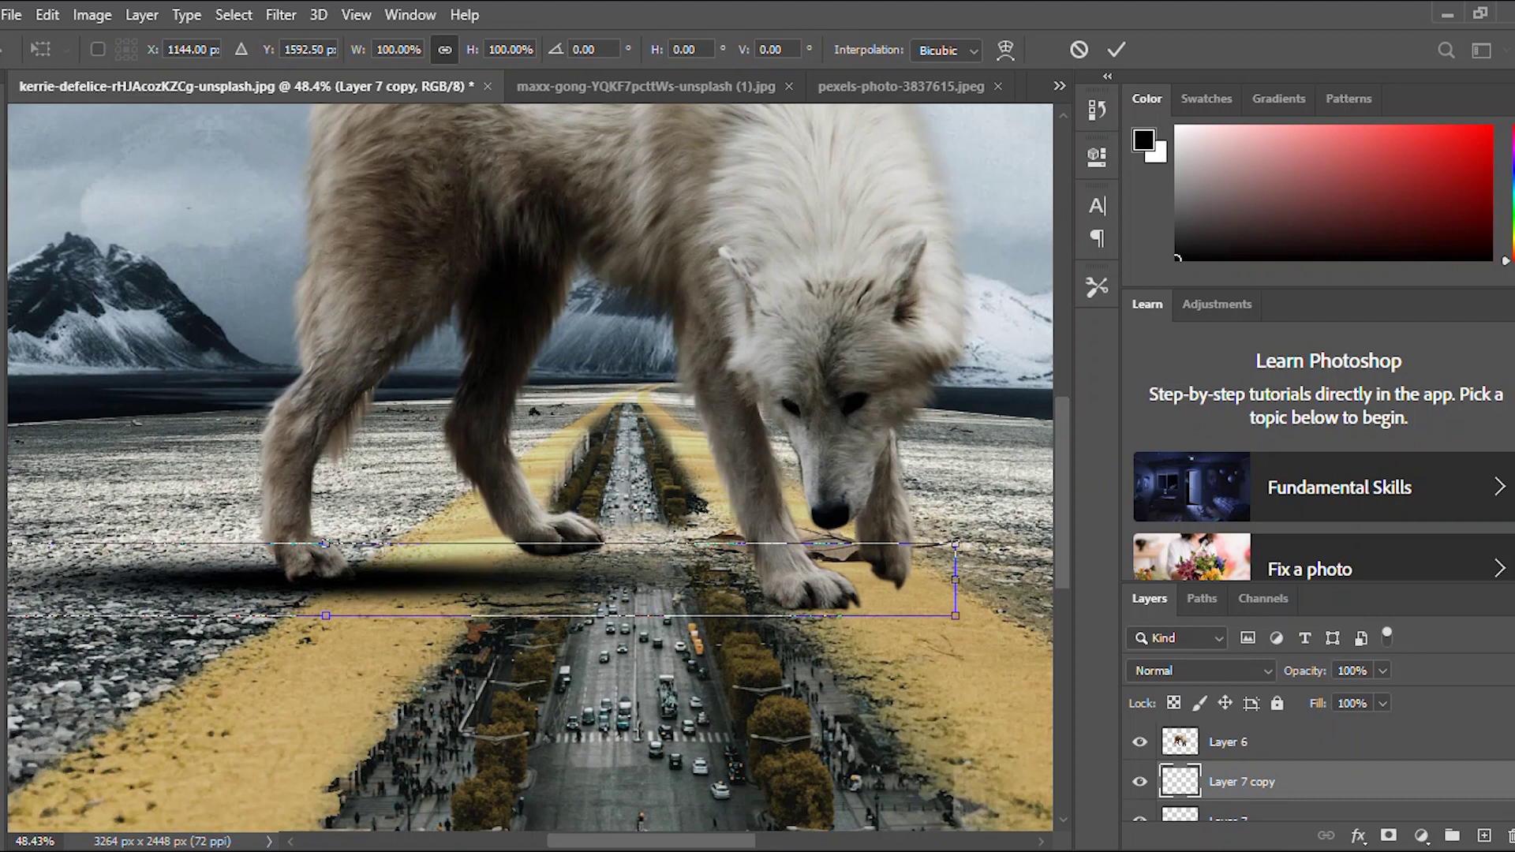
drag(447, 545, 589, 514)
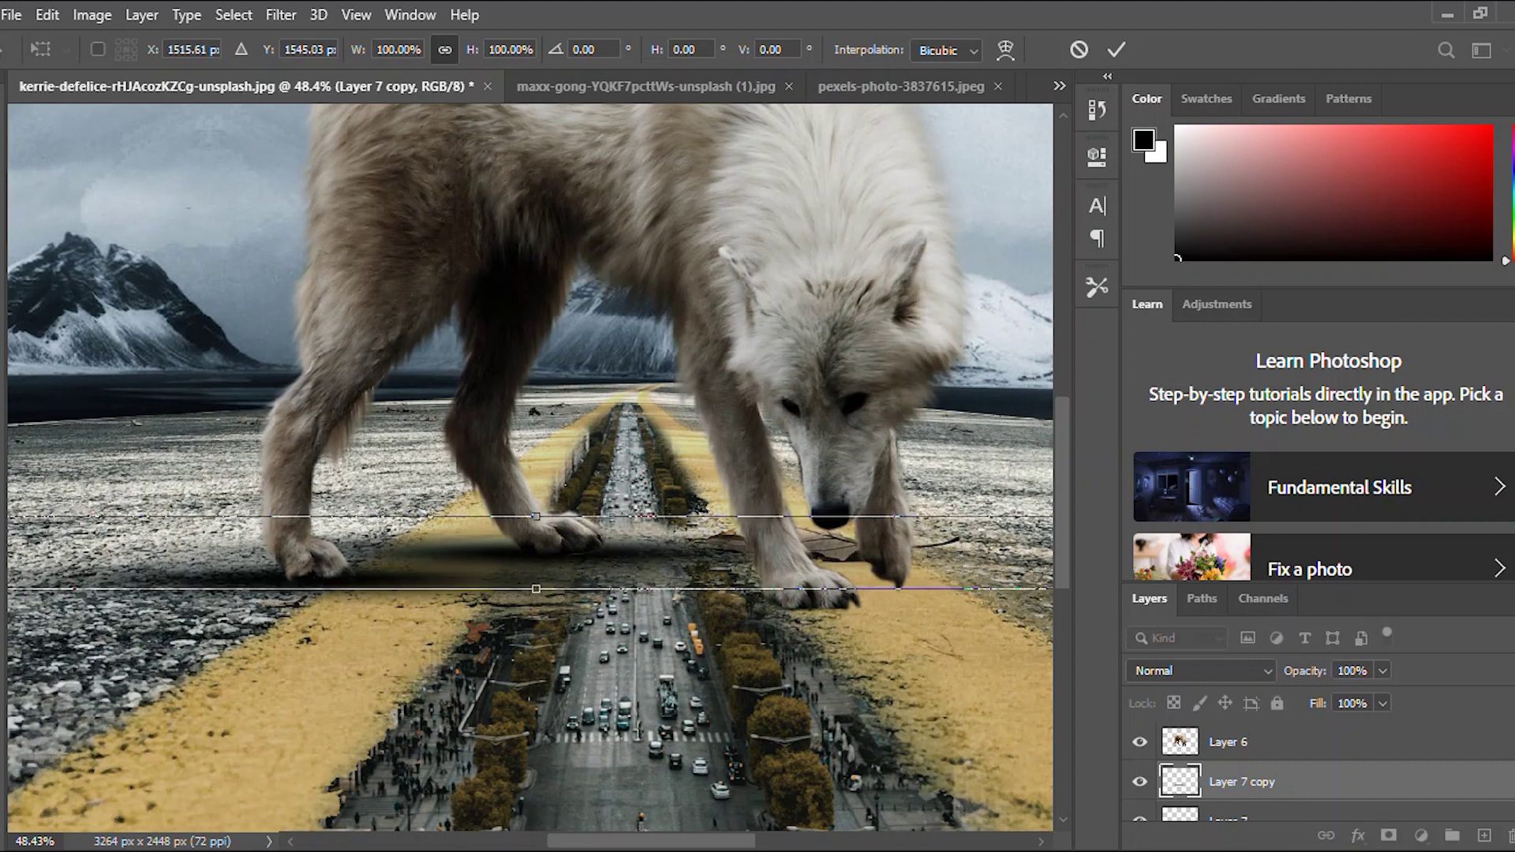
key(Return)
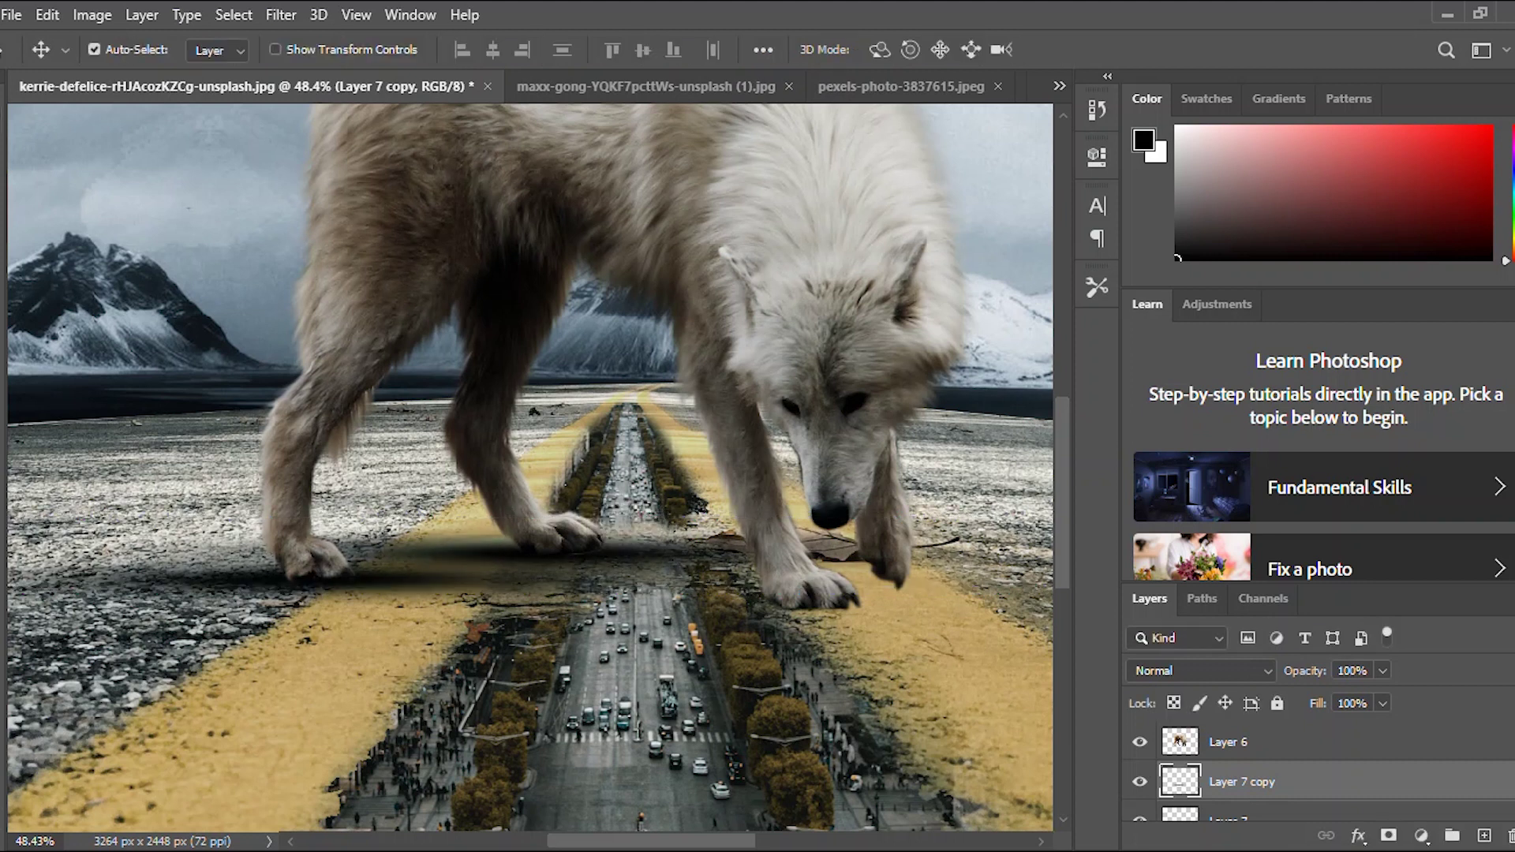
Duplicate the shadow twice more, placing one copy beneath the planted front paw and another slightly higher under the raised front paw.
scroll(530, 474, right, 3)
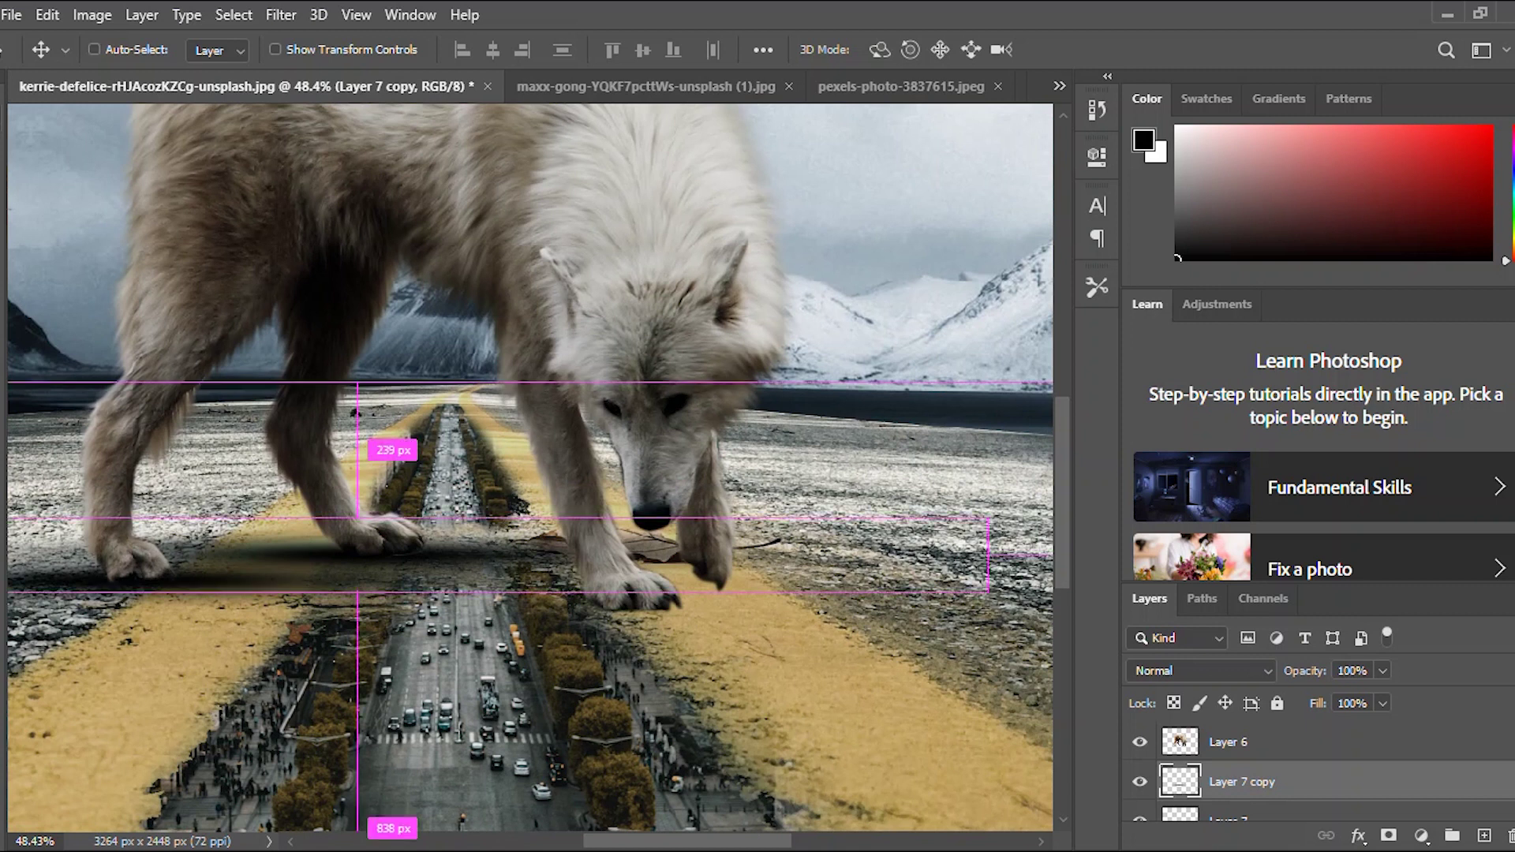
key(ctrl+j)
key(ctrl+t)
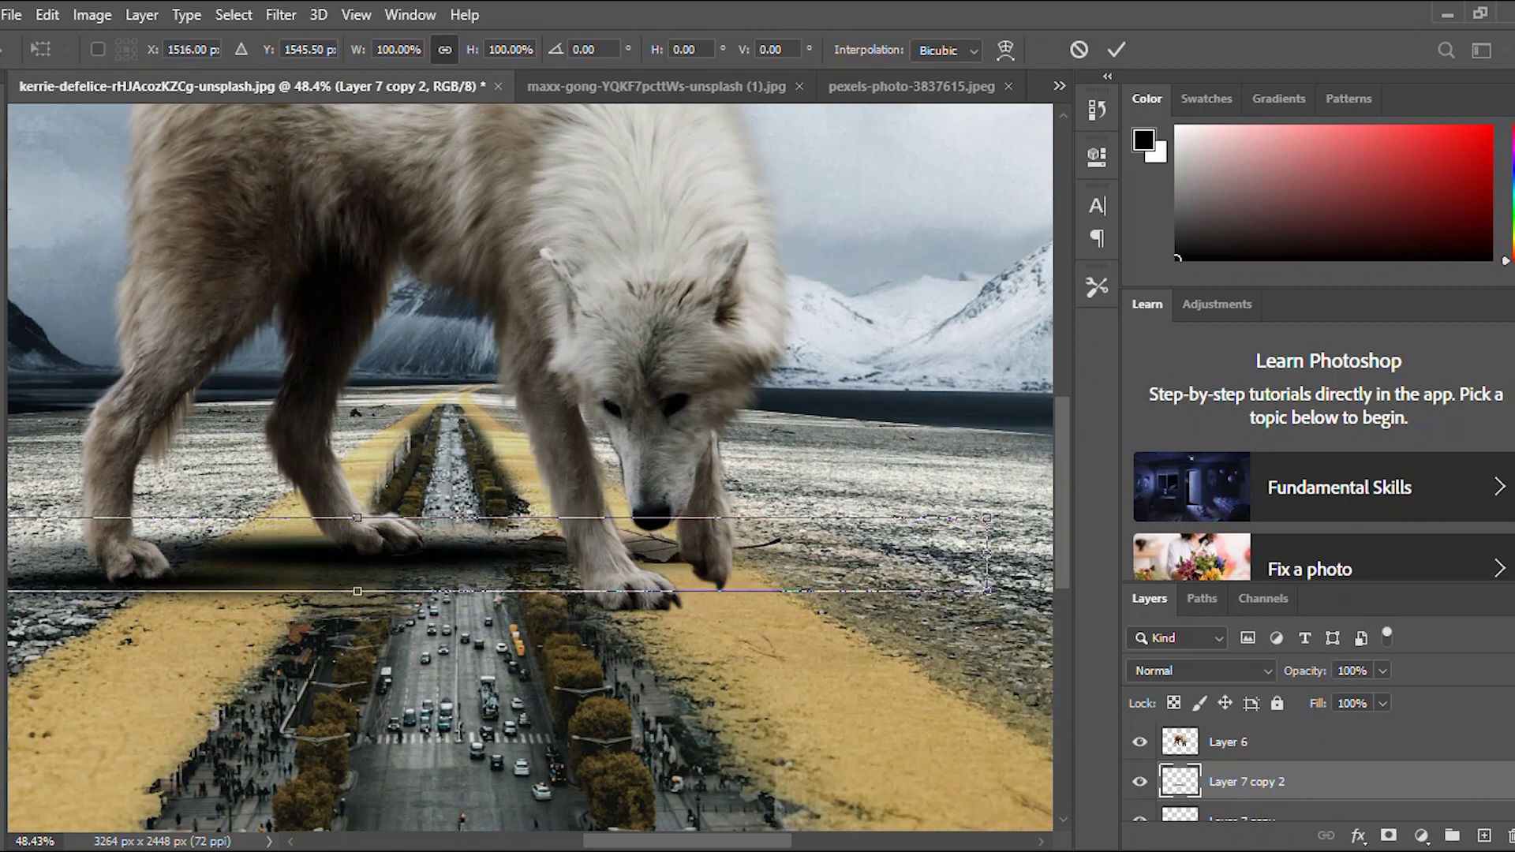
drag(552, 506, 740, 548)
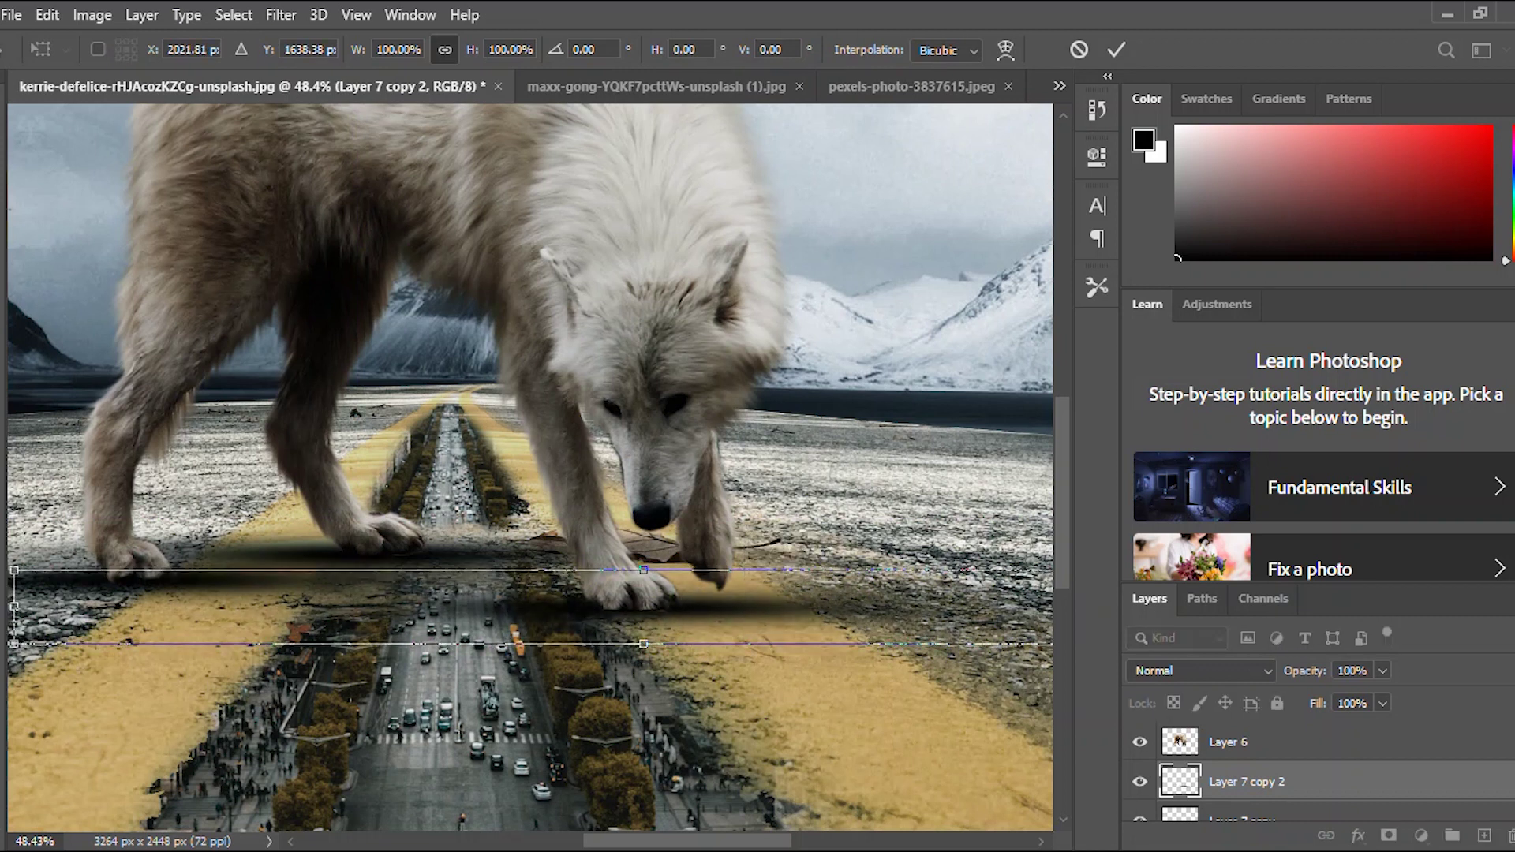
key(Return)
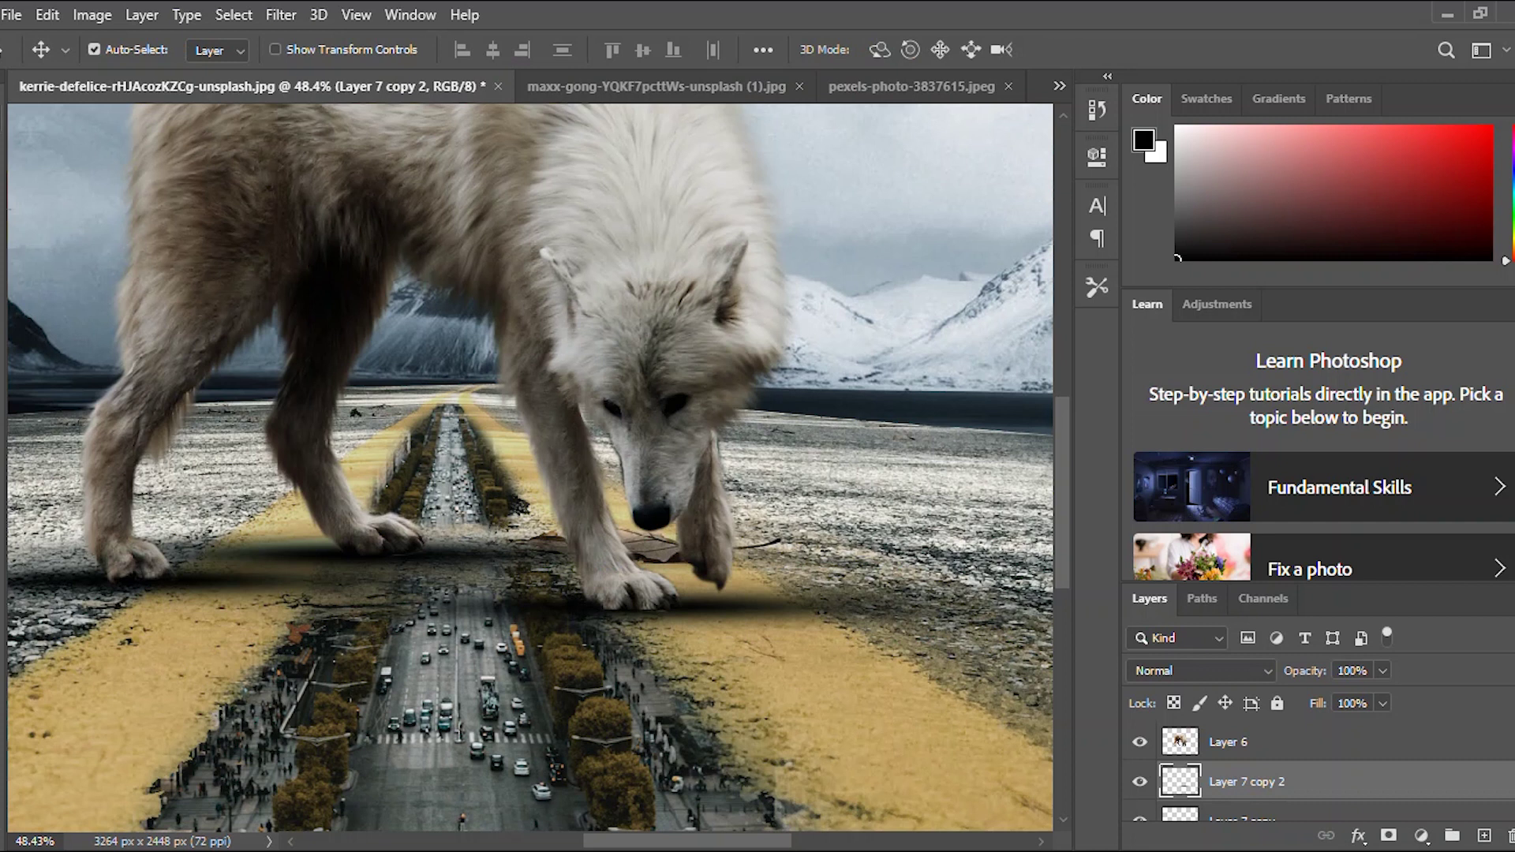
key(ctrl+j)
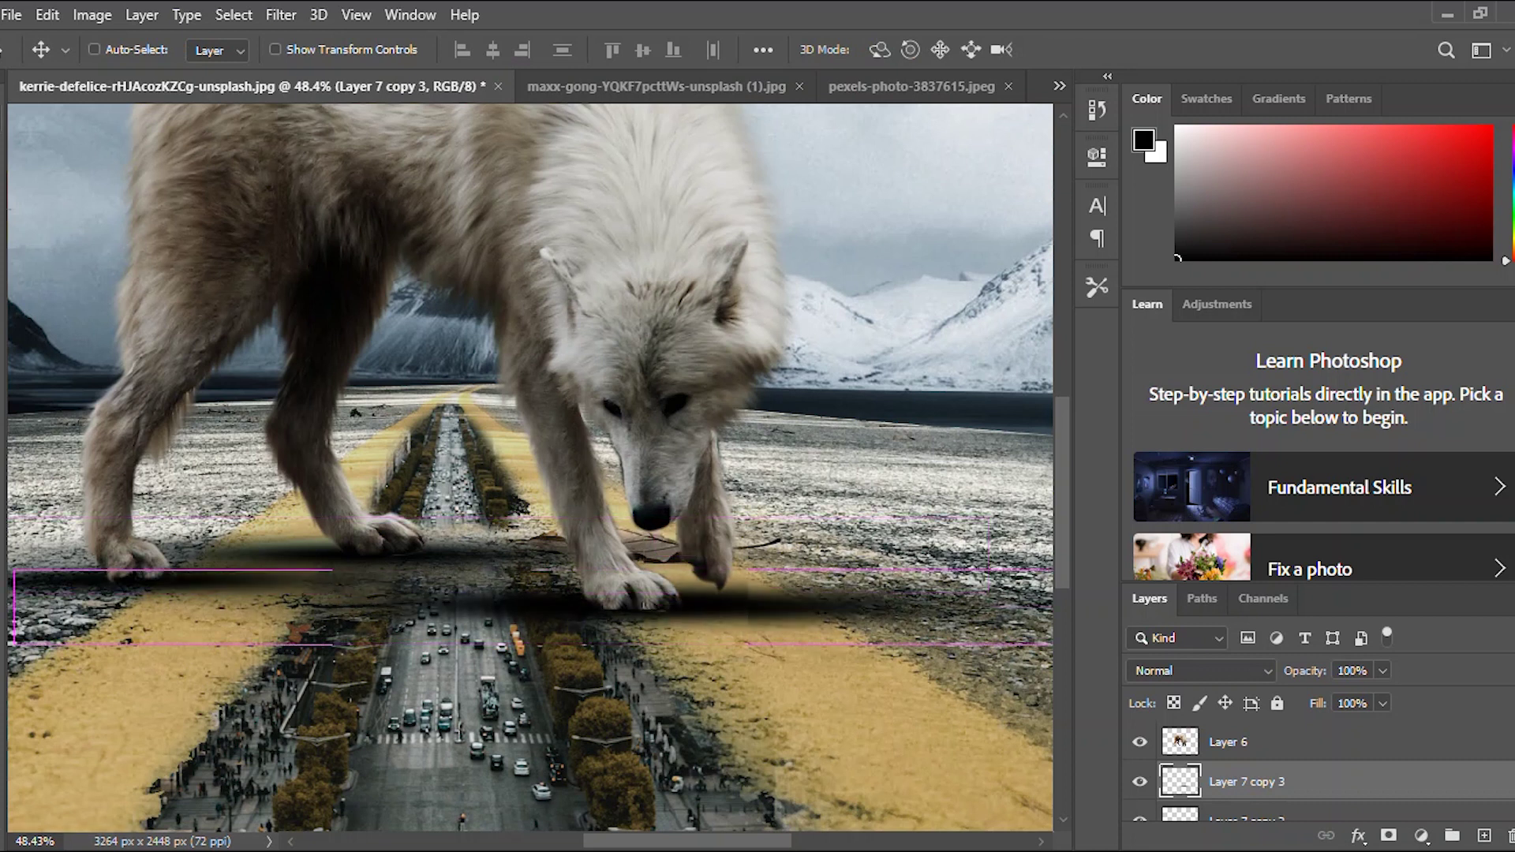
mouse_move(745, 588)
mouse_down()
mouse_move(727, 569)
mouse_move(743, 572)
mouse_up()
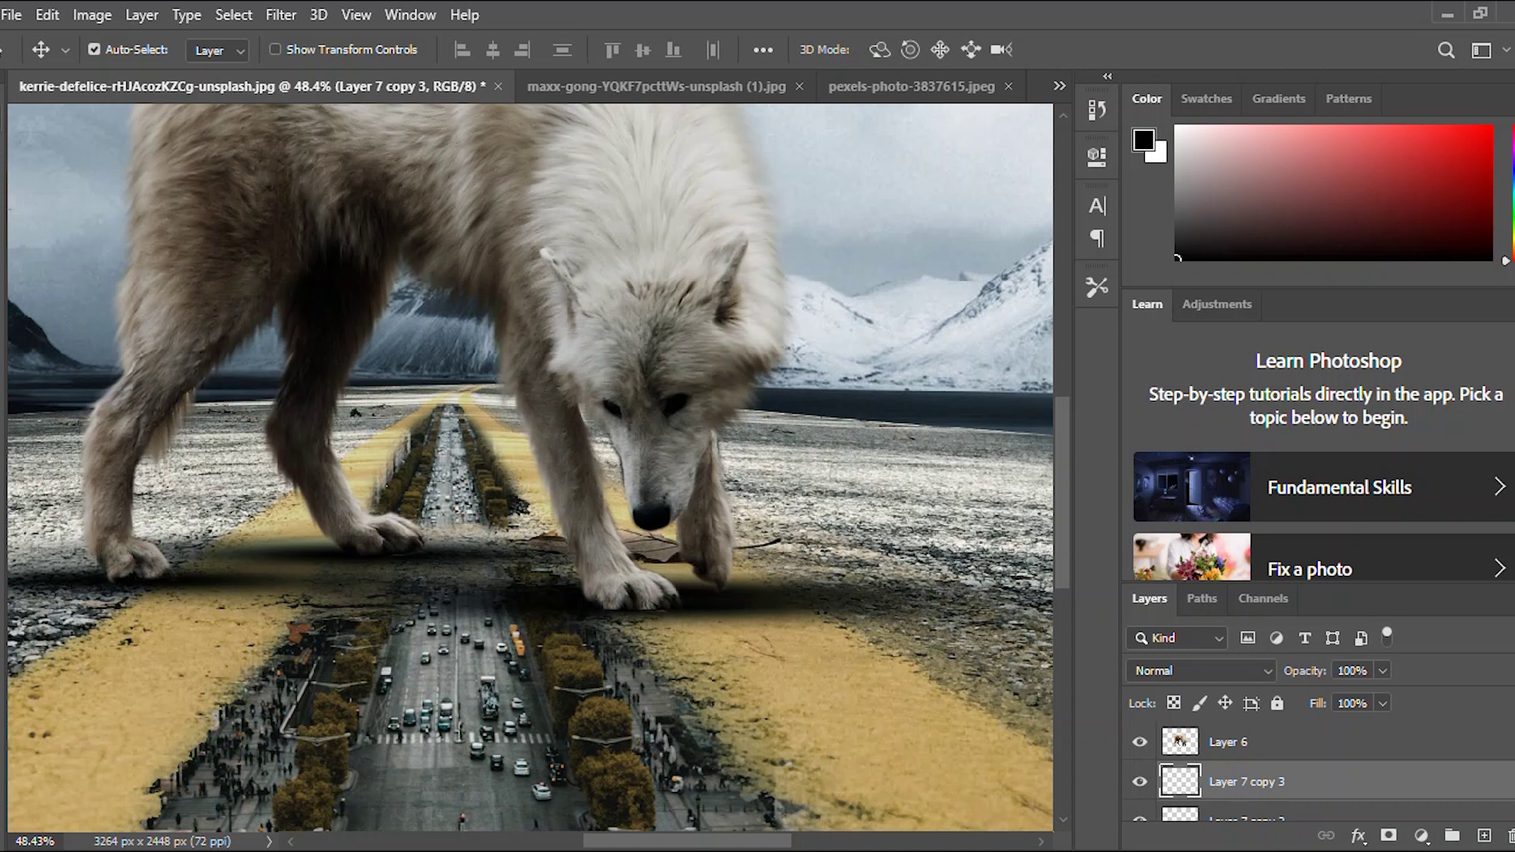
Merge the three duplicated shadow layers into one, leaving the original Layer 7 shadow separate.
scroll(1317, 769, down, 2)
scroll(1318, 770, down, 1)
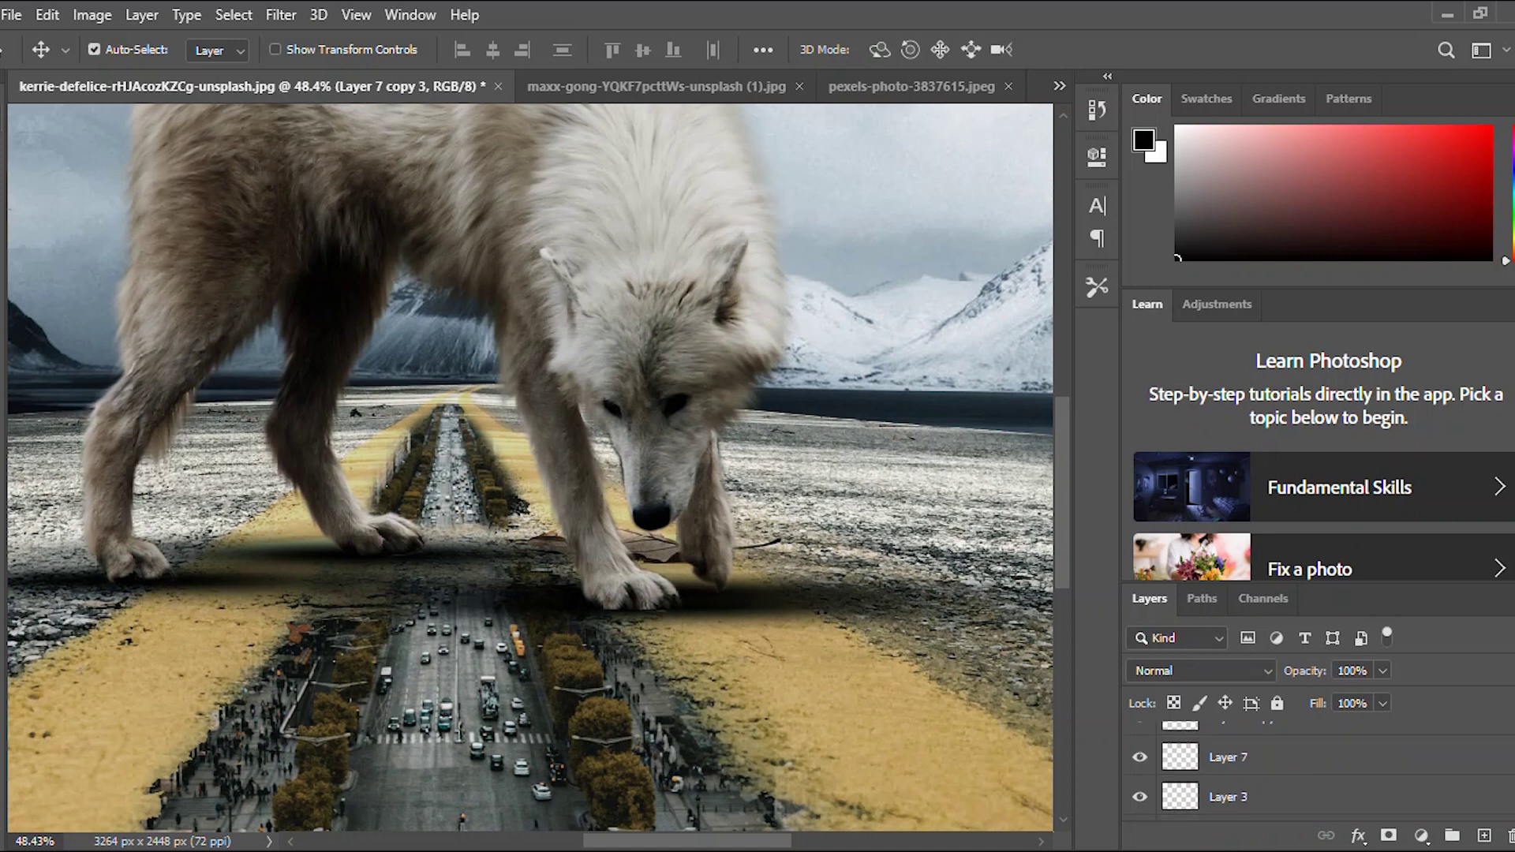
scroll(634, 665, down, 1)
scroll(1318, 769, down, 1)
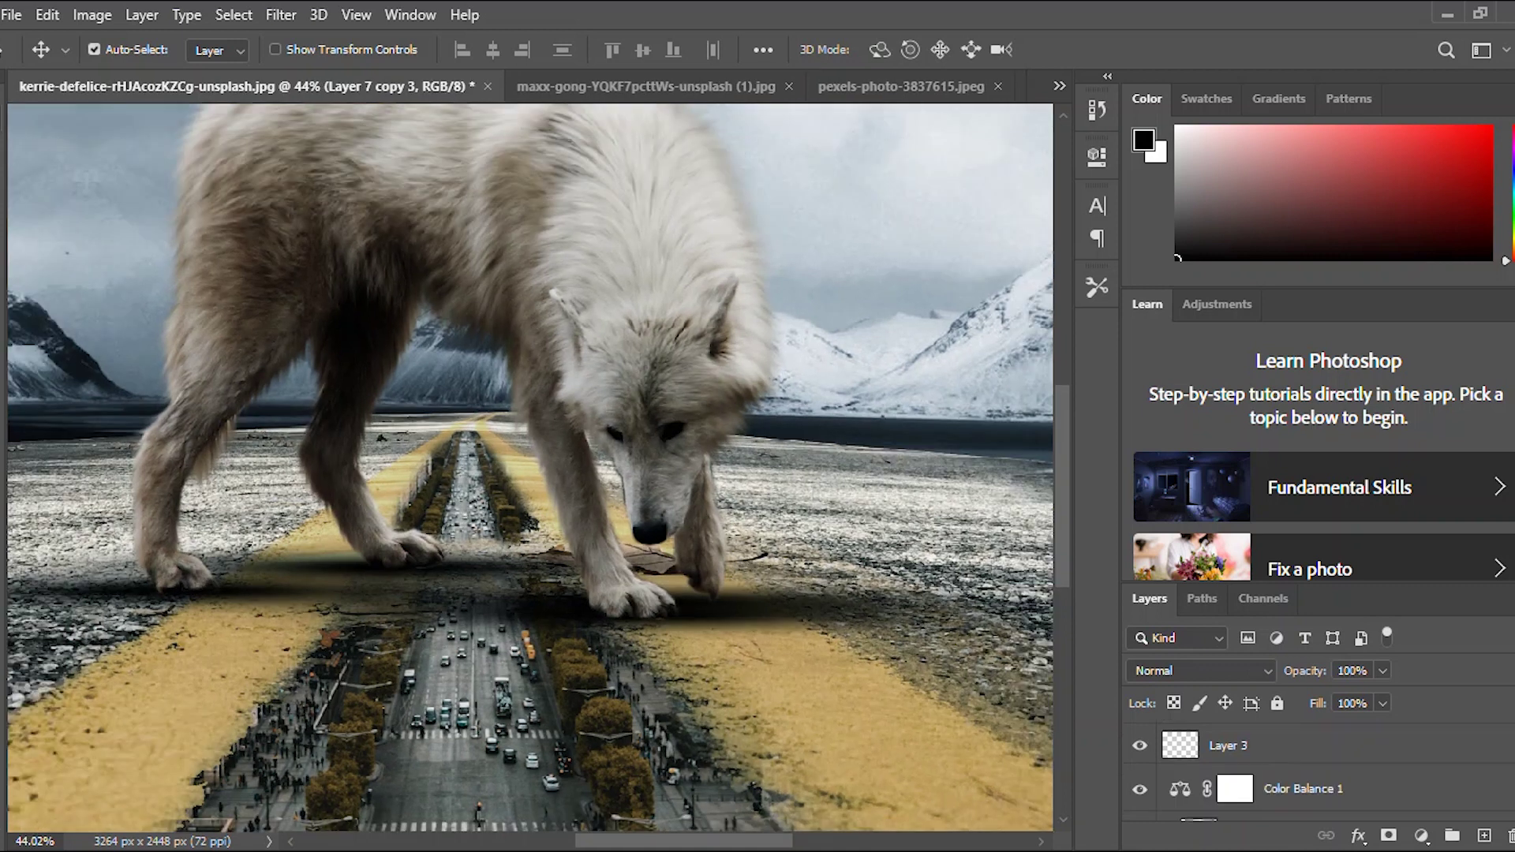
scroll(1318, 769, up, 4)
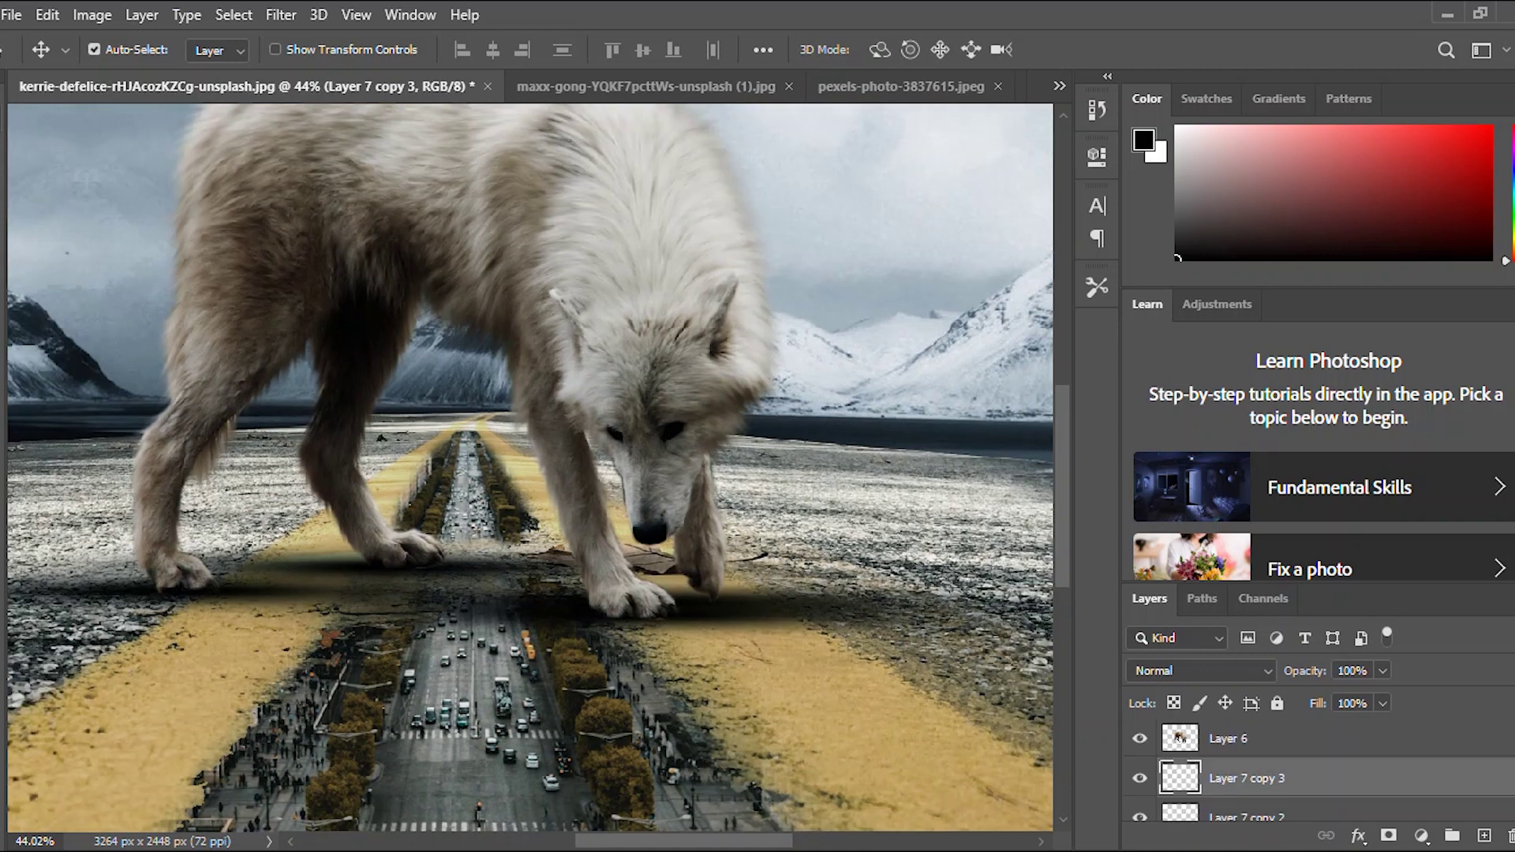
scroll(1318, 769, down, 3)
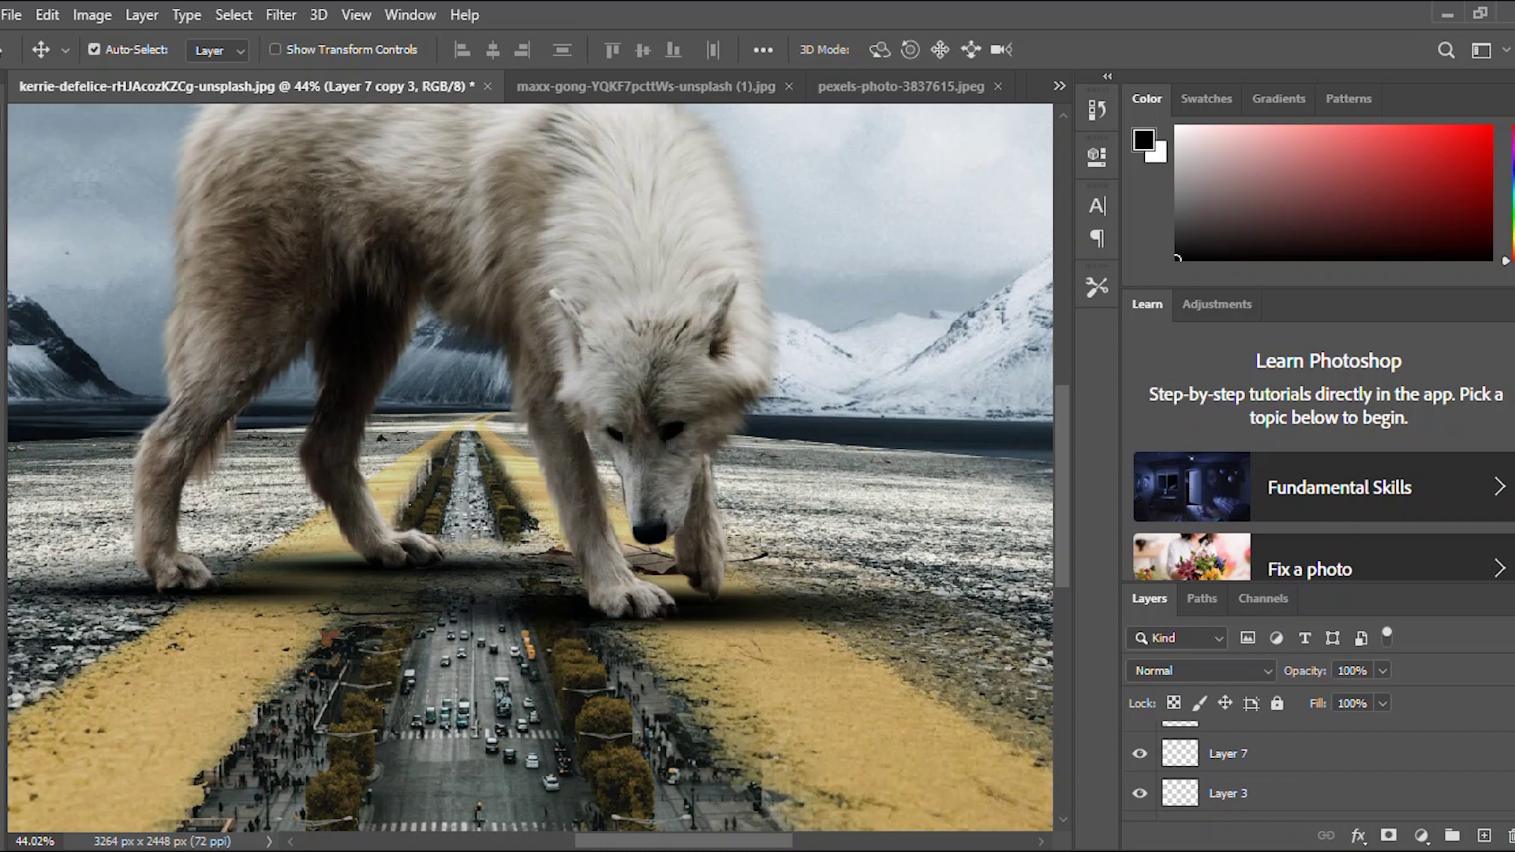
click(1139, 754)
click(1140, 753)
shift+click(1263, 755)
key(ctrl+e)
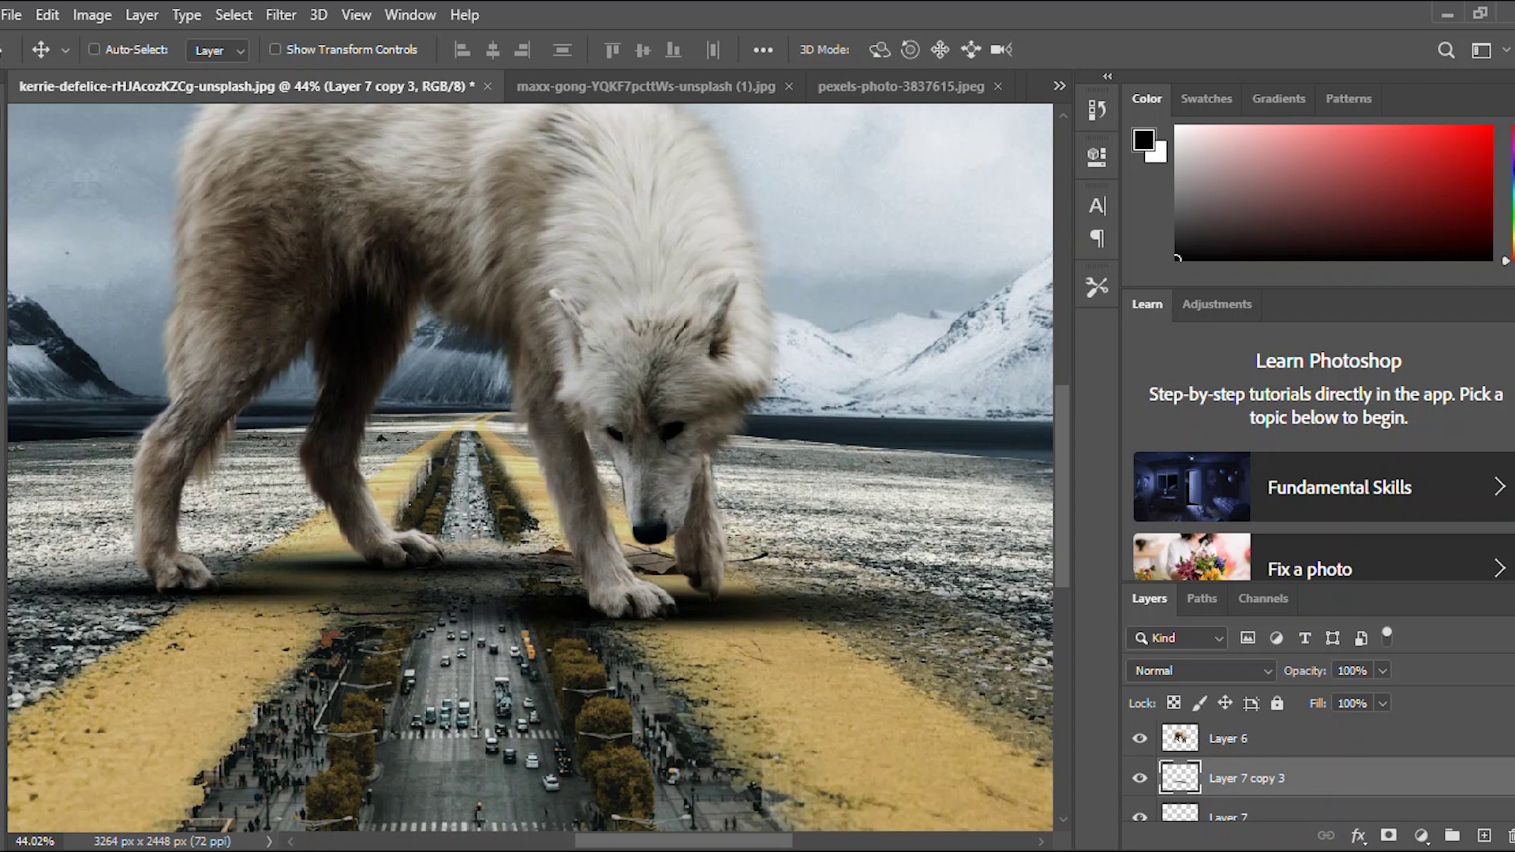
Apply a Gaussian Blur with an 11.1-pixel radius to the merged shadow layer.
scroll(426, 520, down, 3)
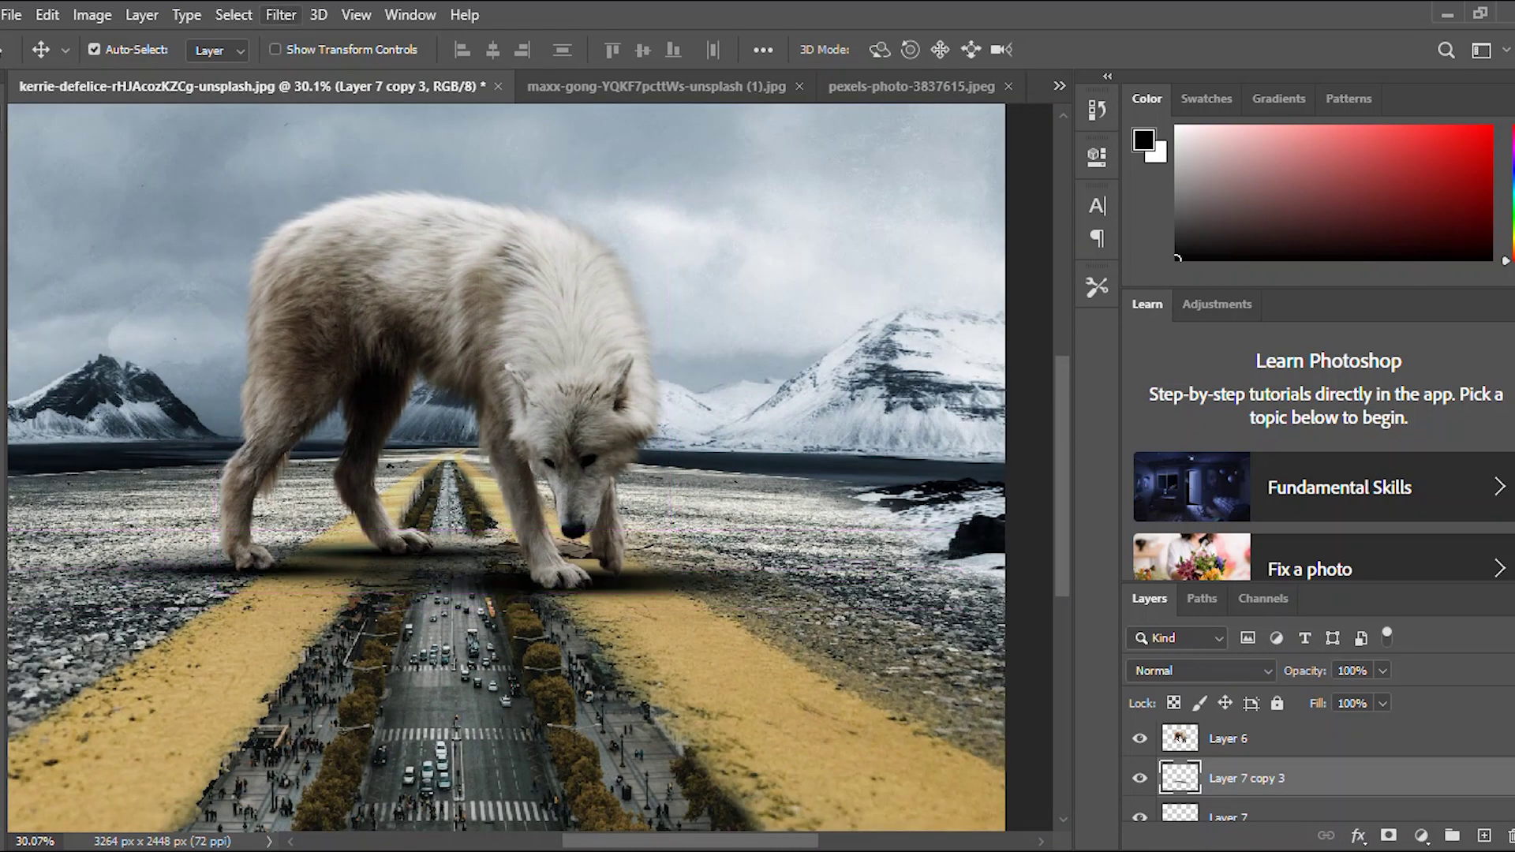
click(281, 14)
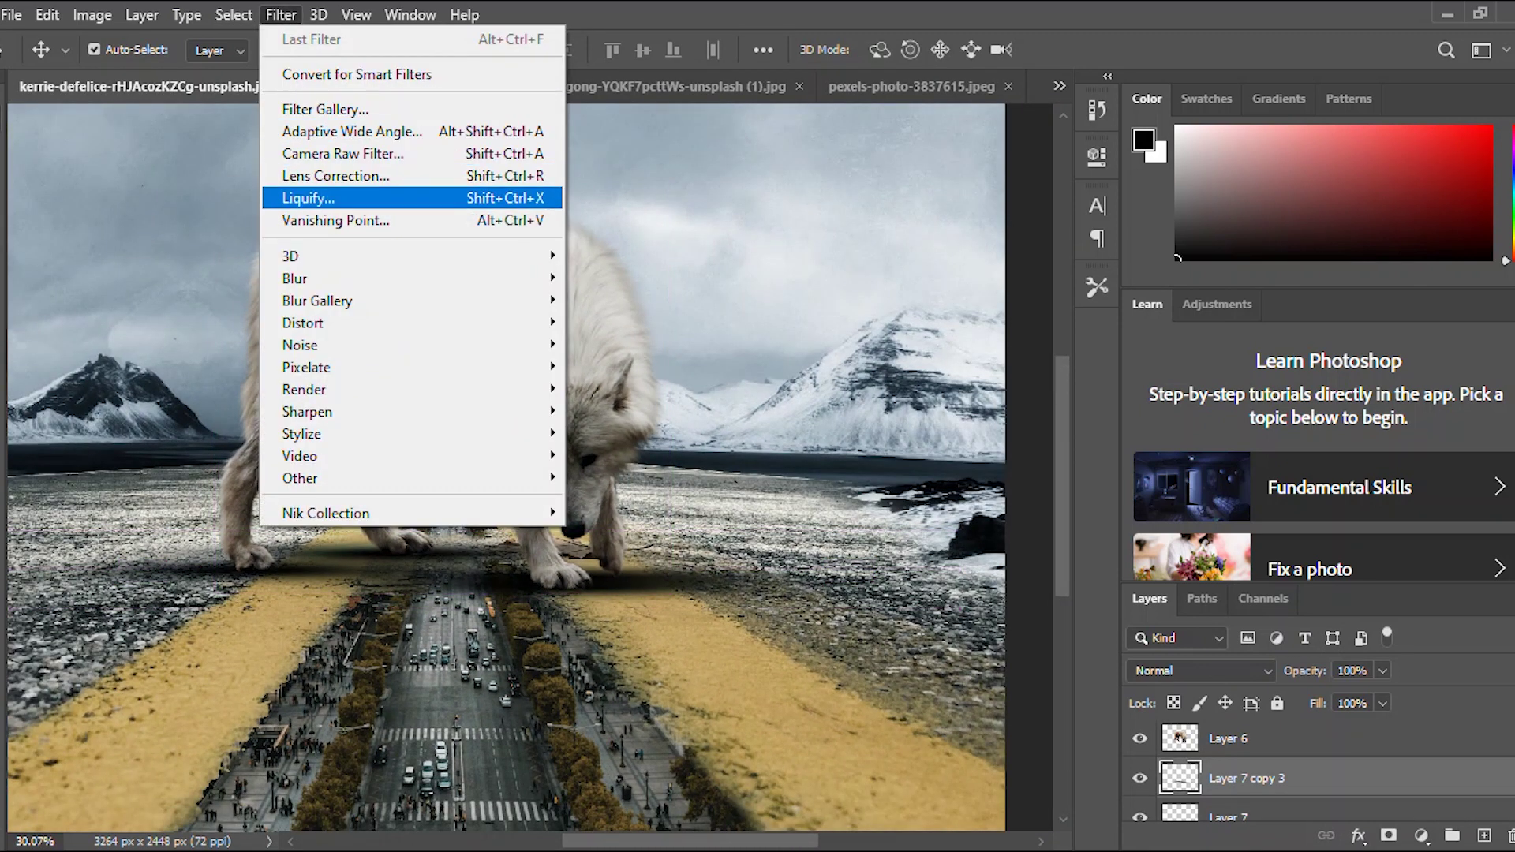
mouse_move(316, 277)
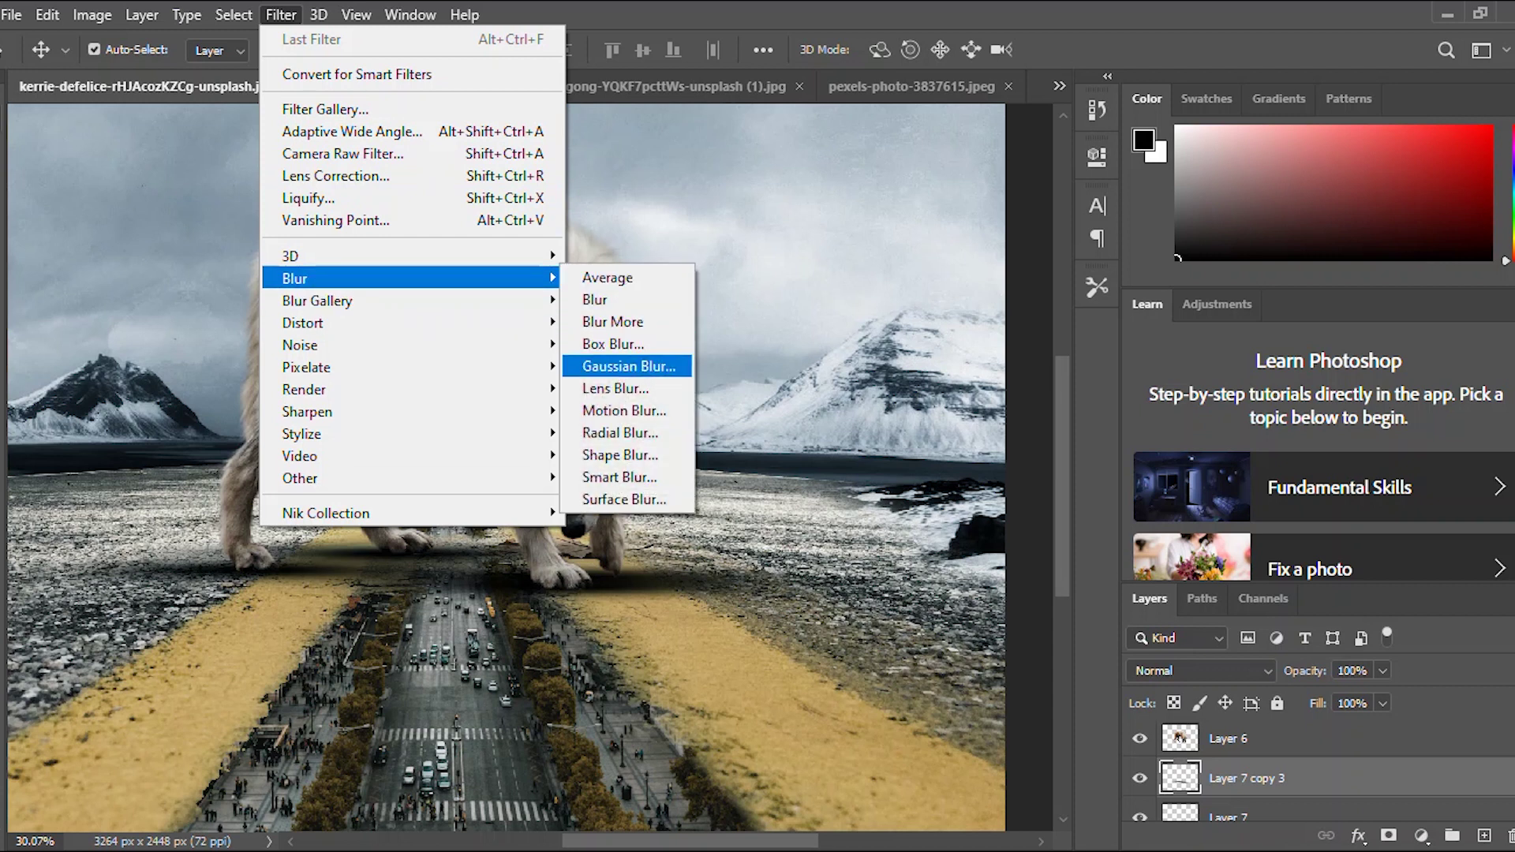
click(624, 365)
mouse_move(1206, 499)
mouse_down()
mouse_move(1151, 498)
mouse_move(1203, 498)
mouse_move(1182, 499)
mouse_up()
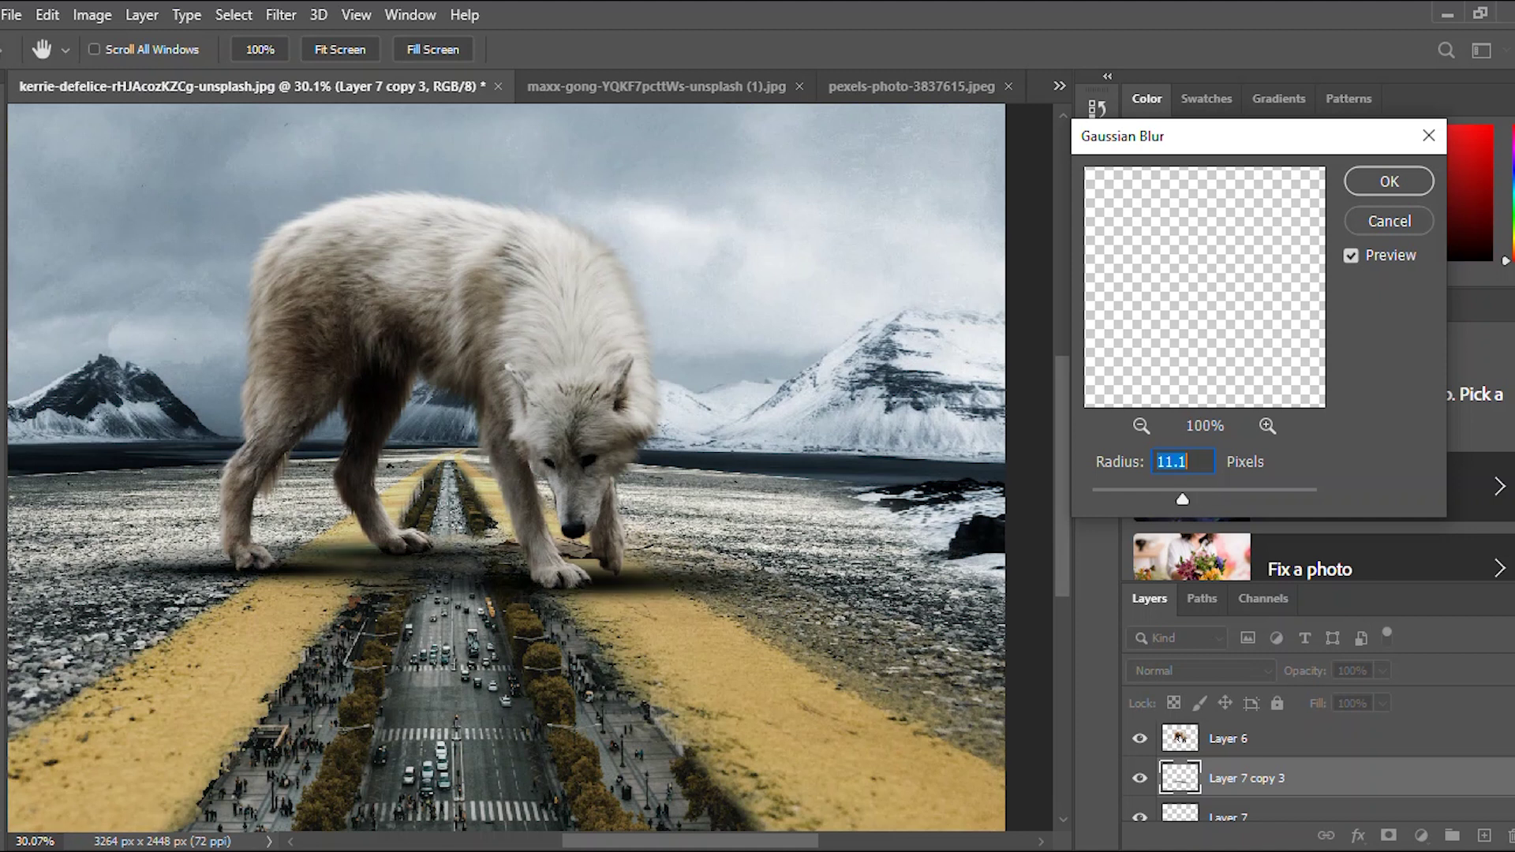
click(1388, 182)
Merge Layer 7 with Layer 7 copy 3 and reapply the last Gaussian Blur to the combined shadows.
click(1229, 817)
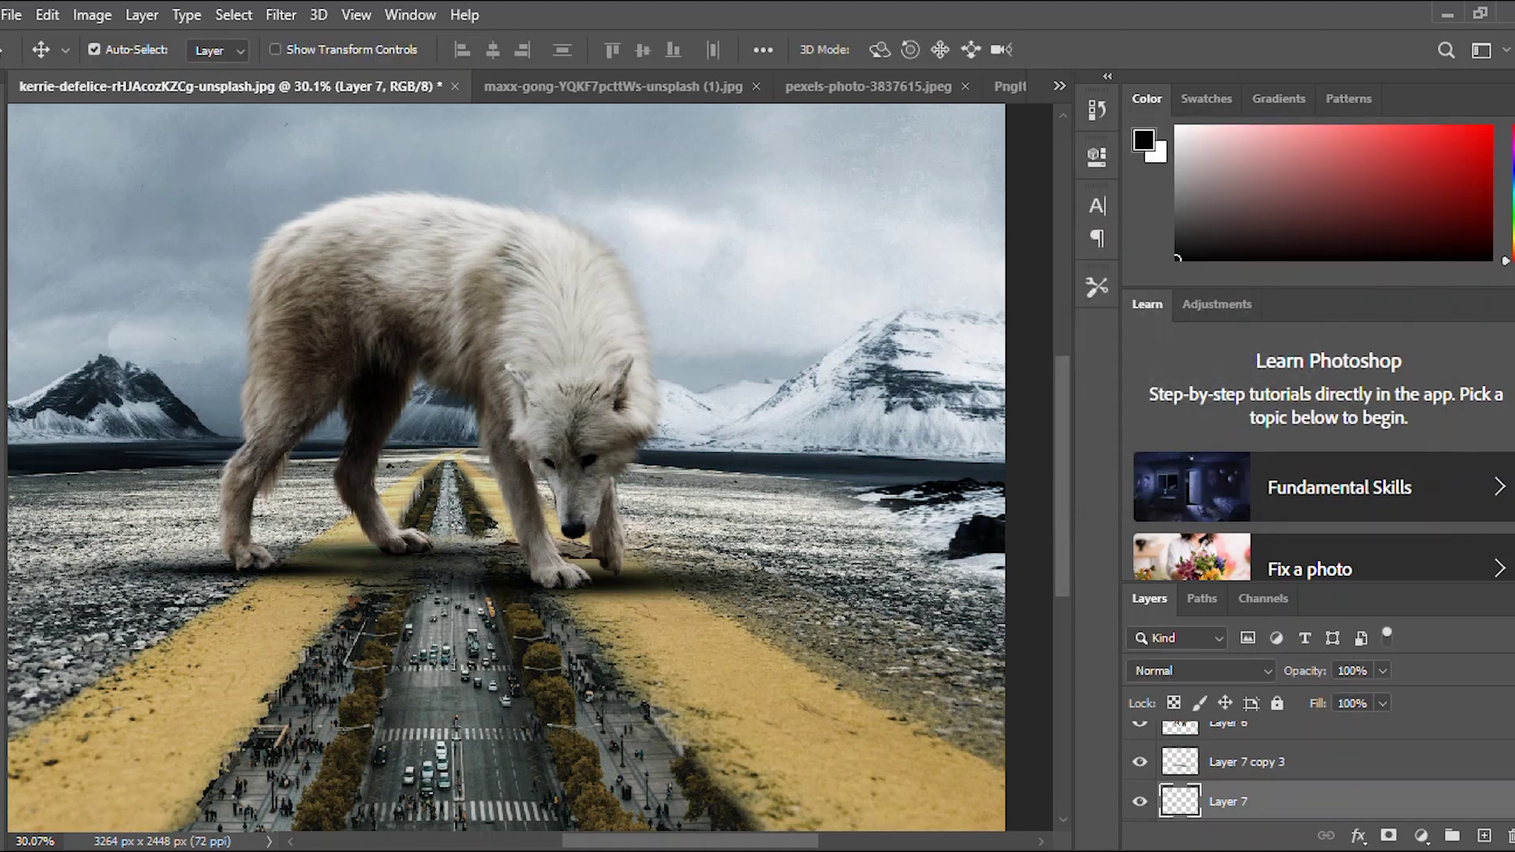
click(1139, 802)
click(1139, 801)
ctrl+click(1247, 762)
key(ctrl+e)
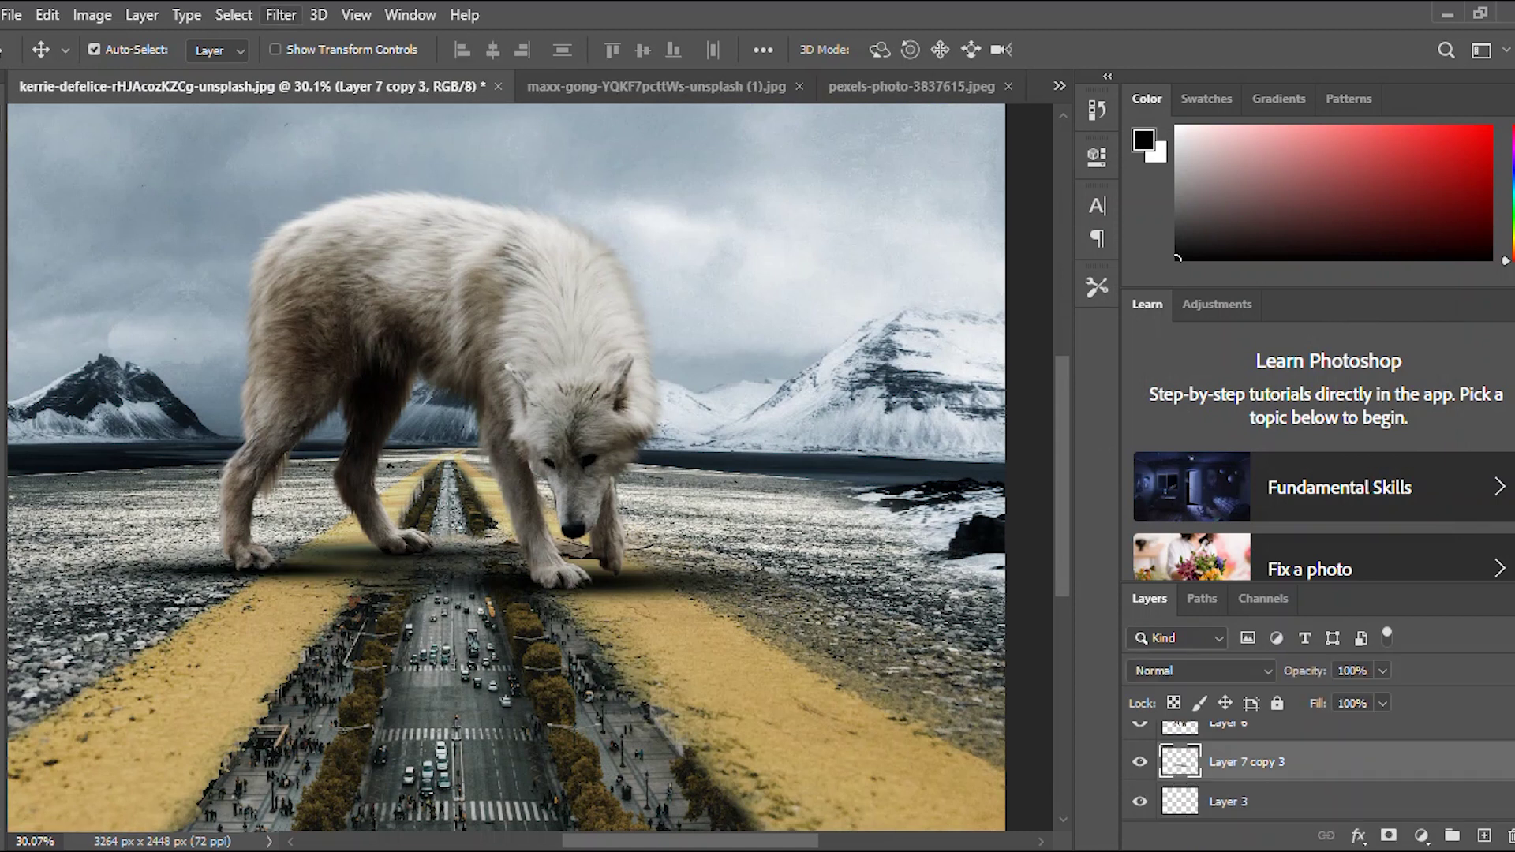
click(281, 14)
click(293, 38)
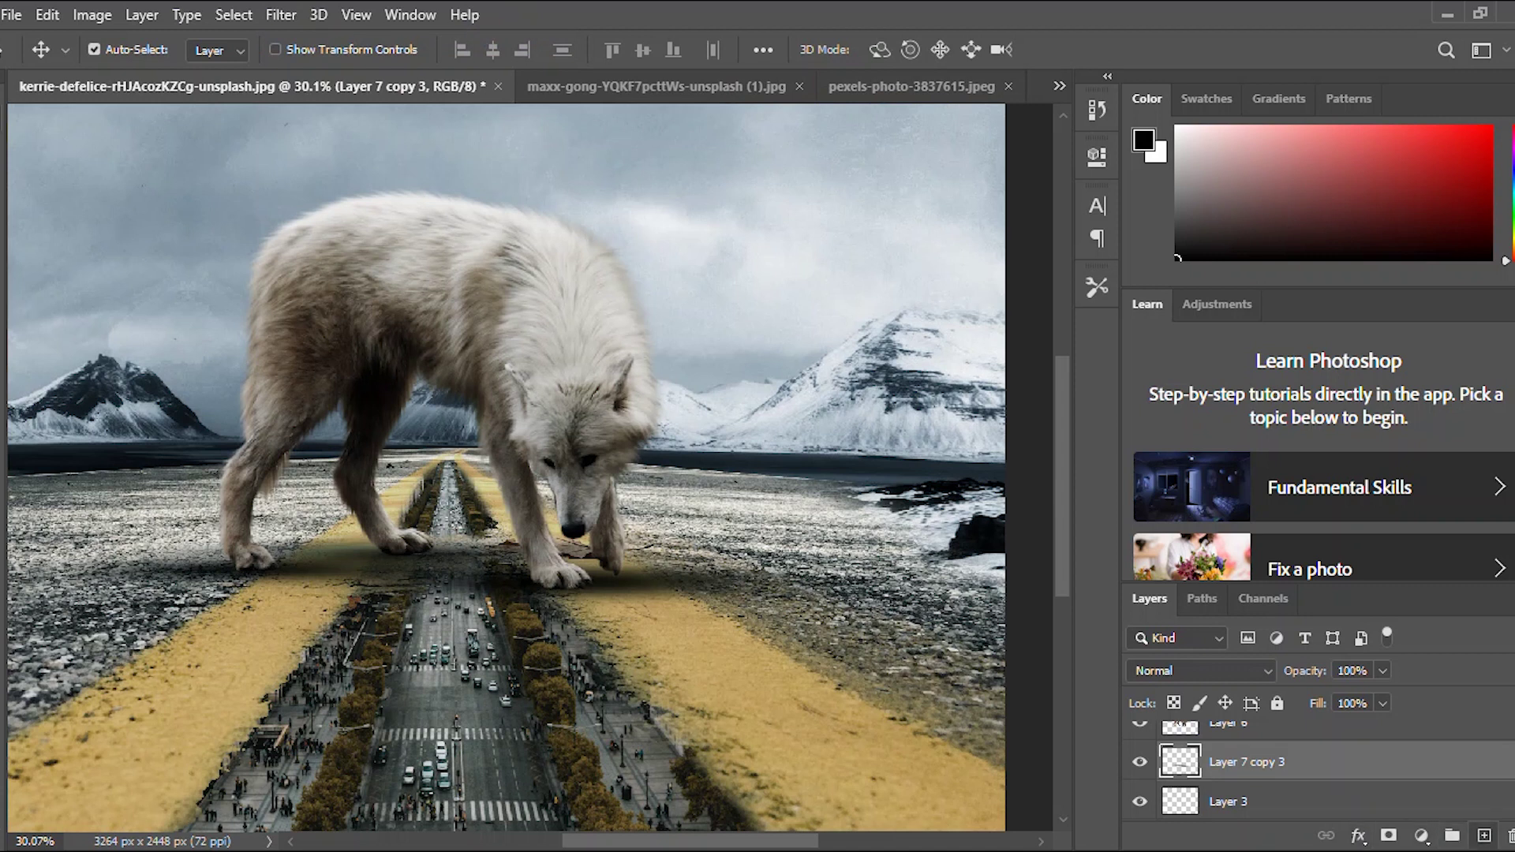
Add a new layer above Layer 7 copy 3 and paint one soft black dab on the road between the wolf's legs.
click(1483, 835)
key(b)
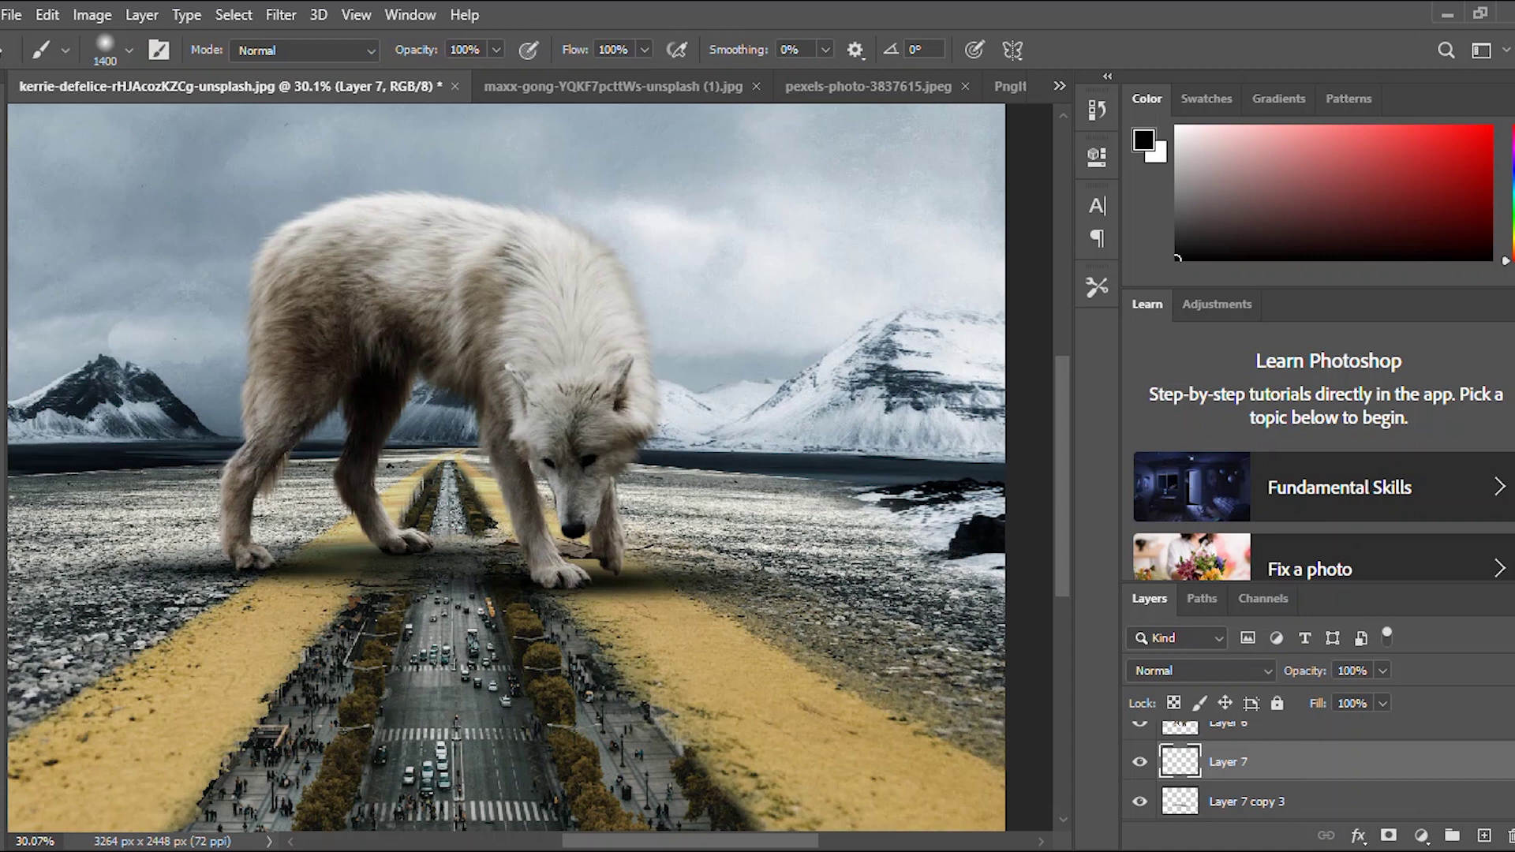
click(451, 515)
key(v)
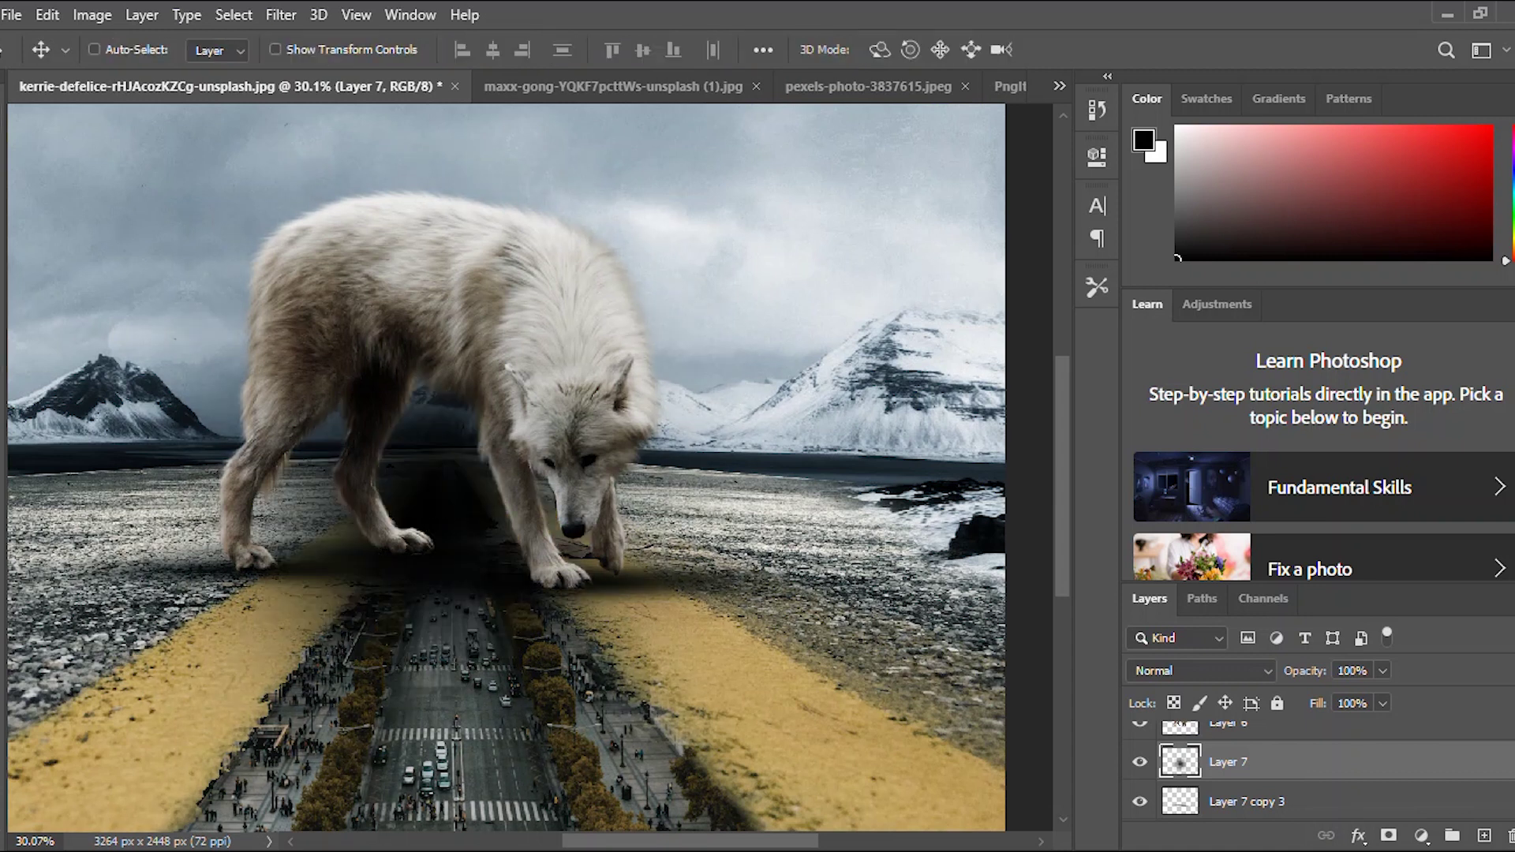
Flatten the new dab to about 8.9% height as a wide shadow under the wolf's paws and set its layer opacity to 69%.
key(ctrl+t)
drag(434, 111, 434, 557)
drag(440, 701, 473, 513)
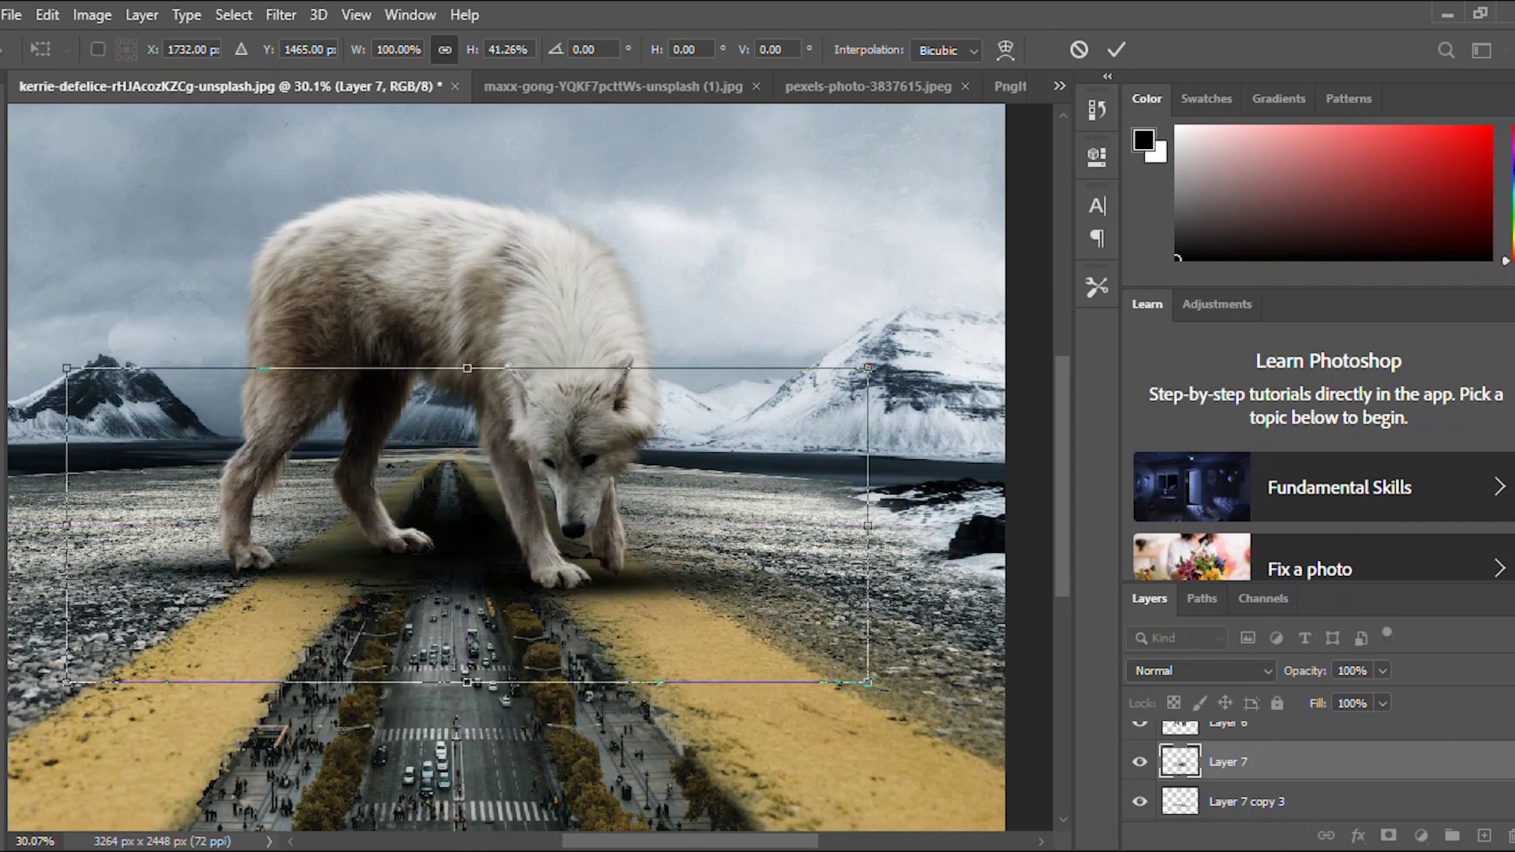
drag(467, 368, 422, 535)
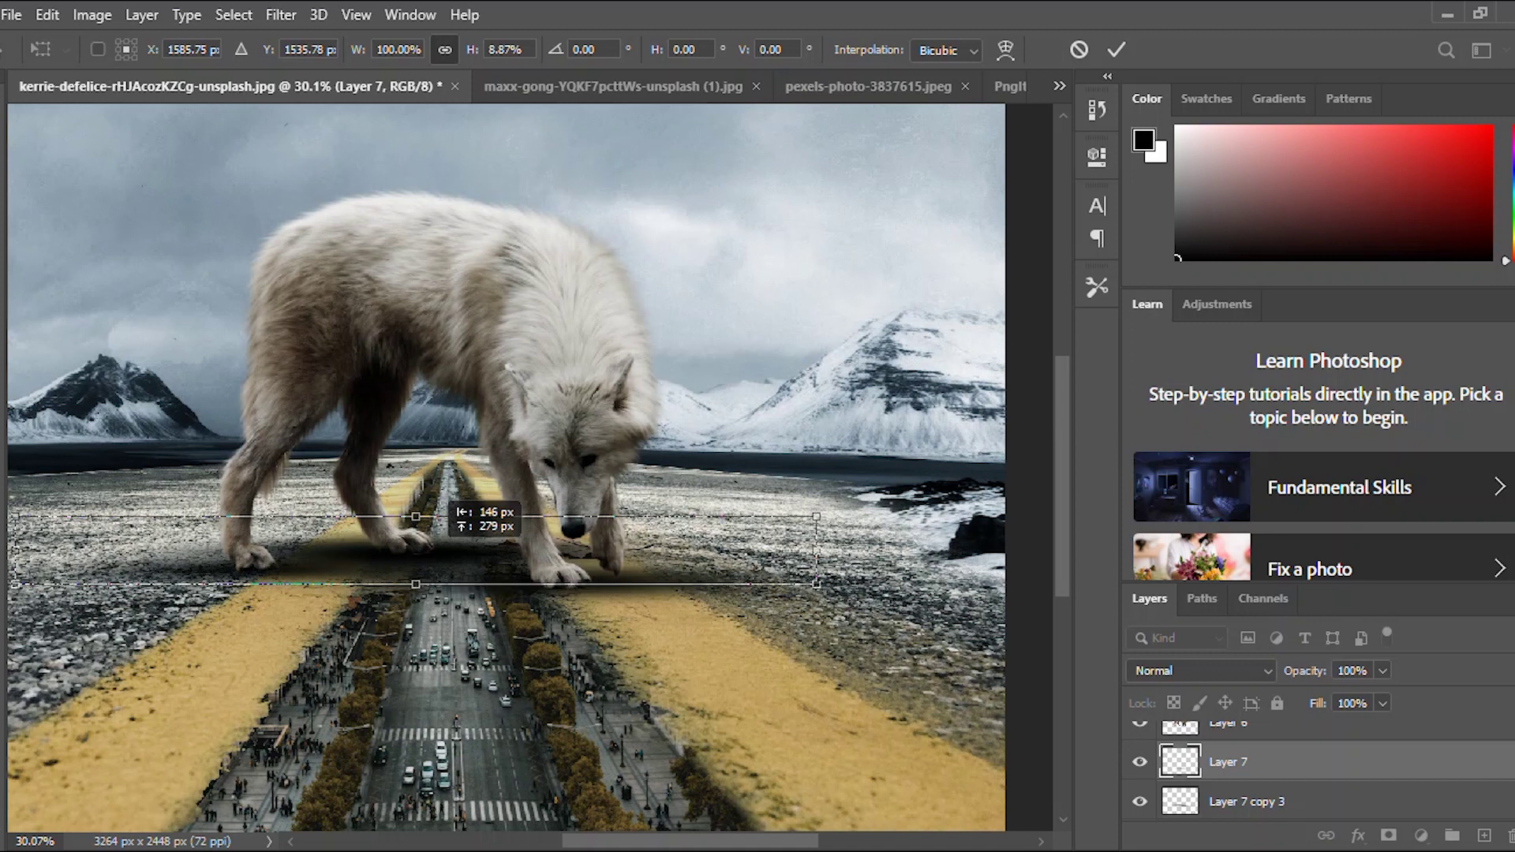
key(Return)
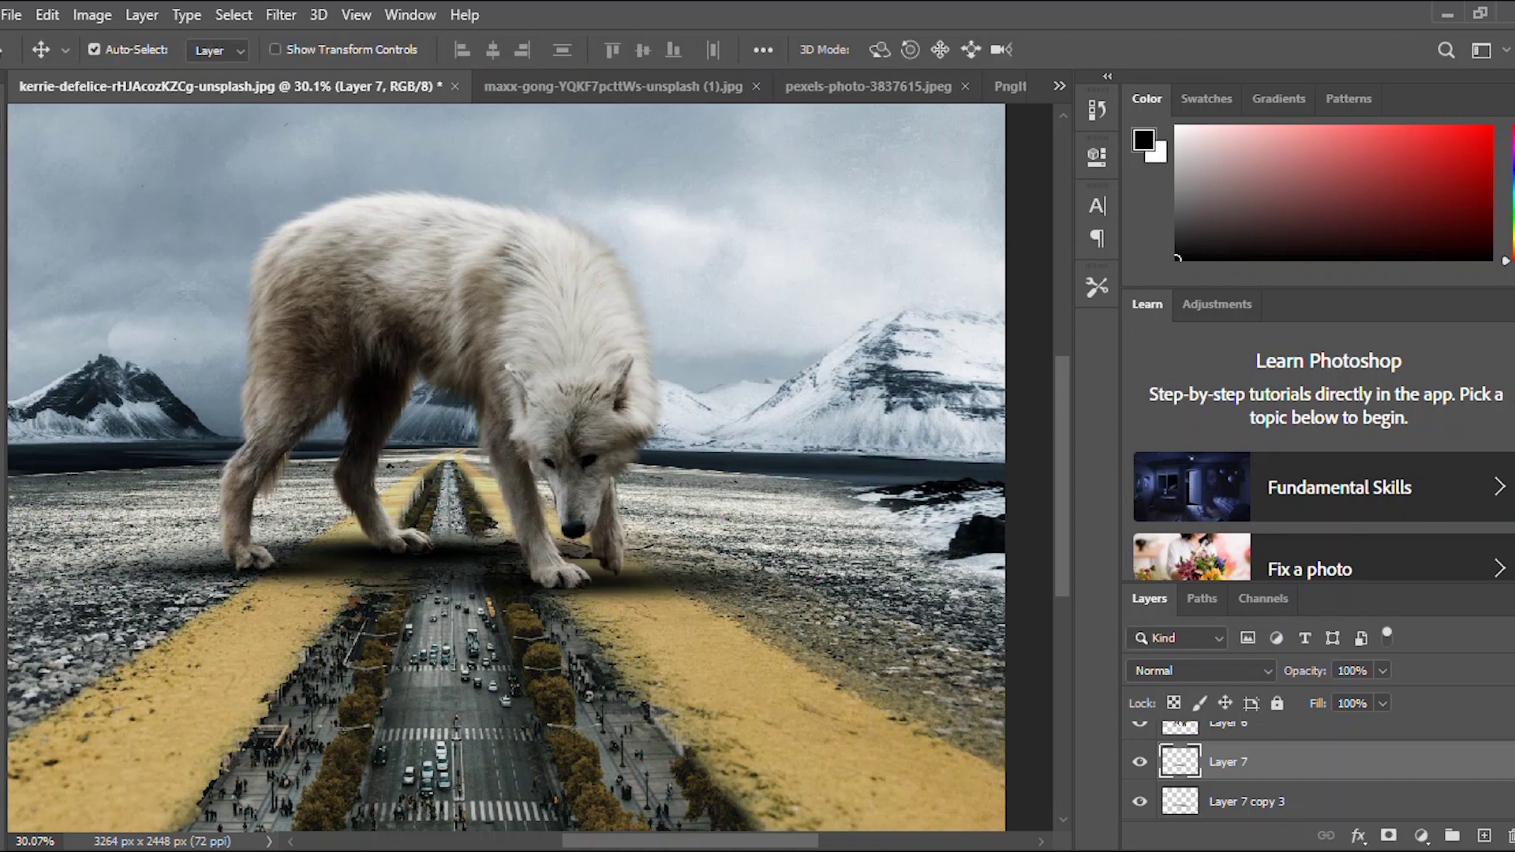
key(6)
key(8)
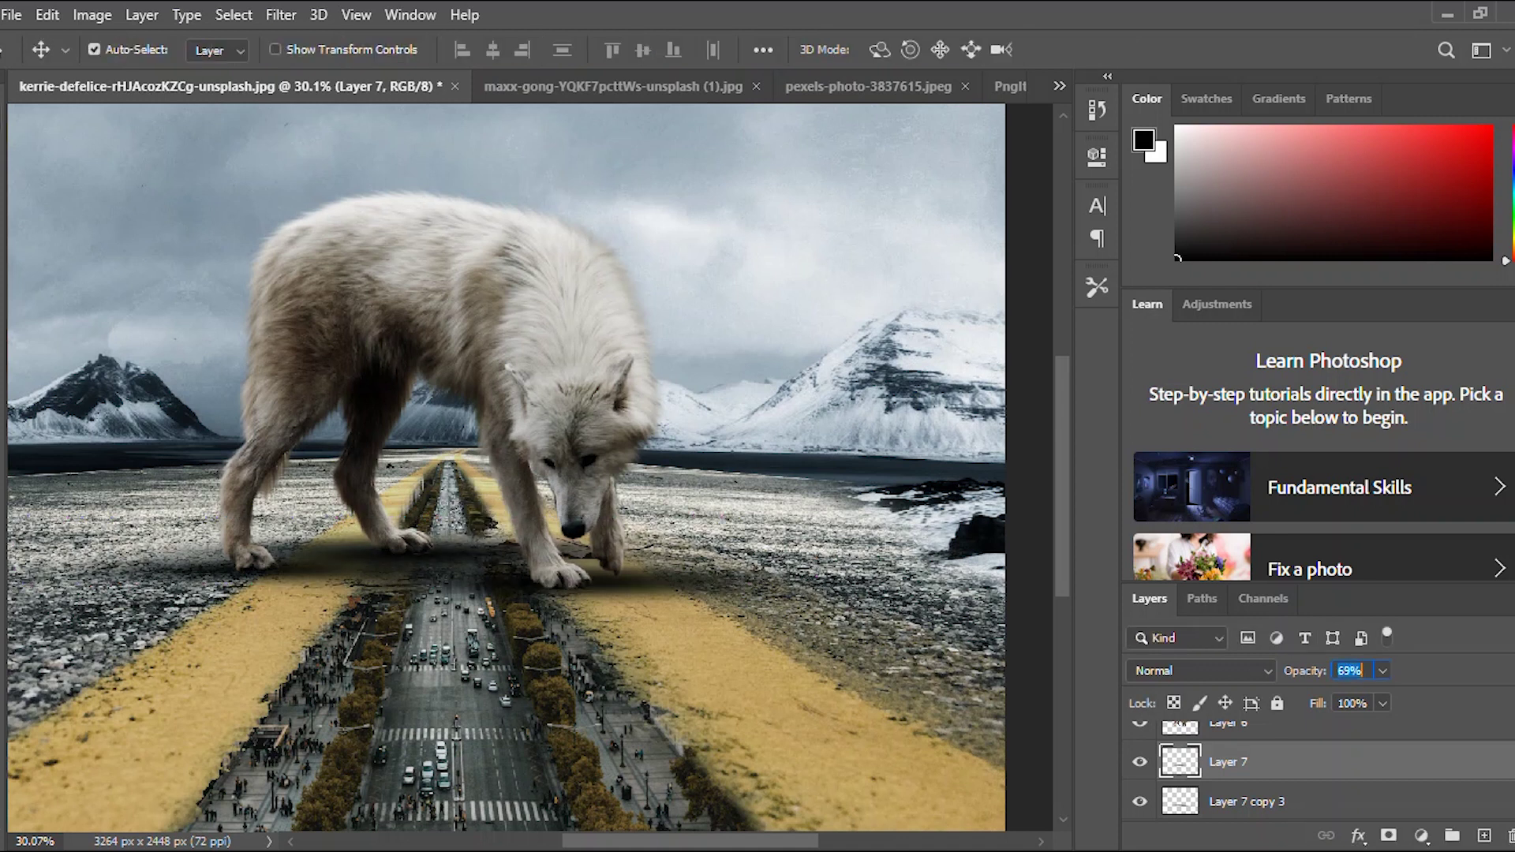
Lower the opacity of both wolf shadow layers, Layer 7 and Layer 7 copy 3, to 68%.
drag(629, 580, 624, 580)
scroll(623, 580, down, 6)
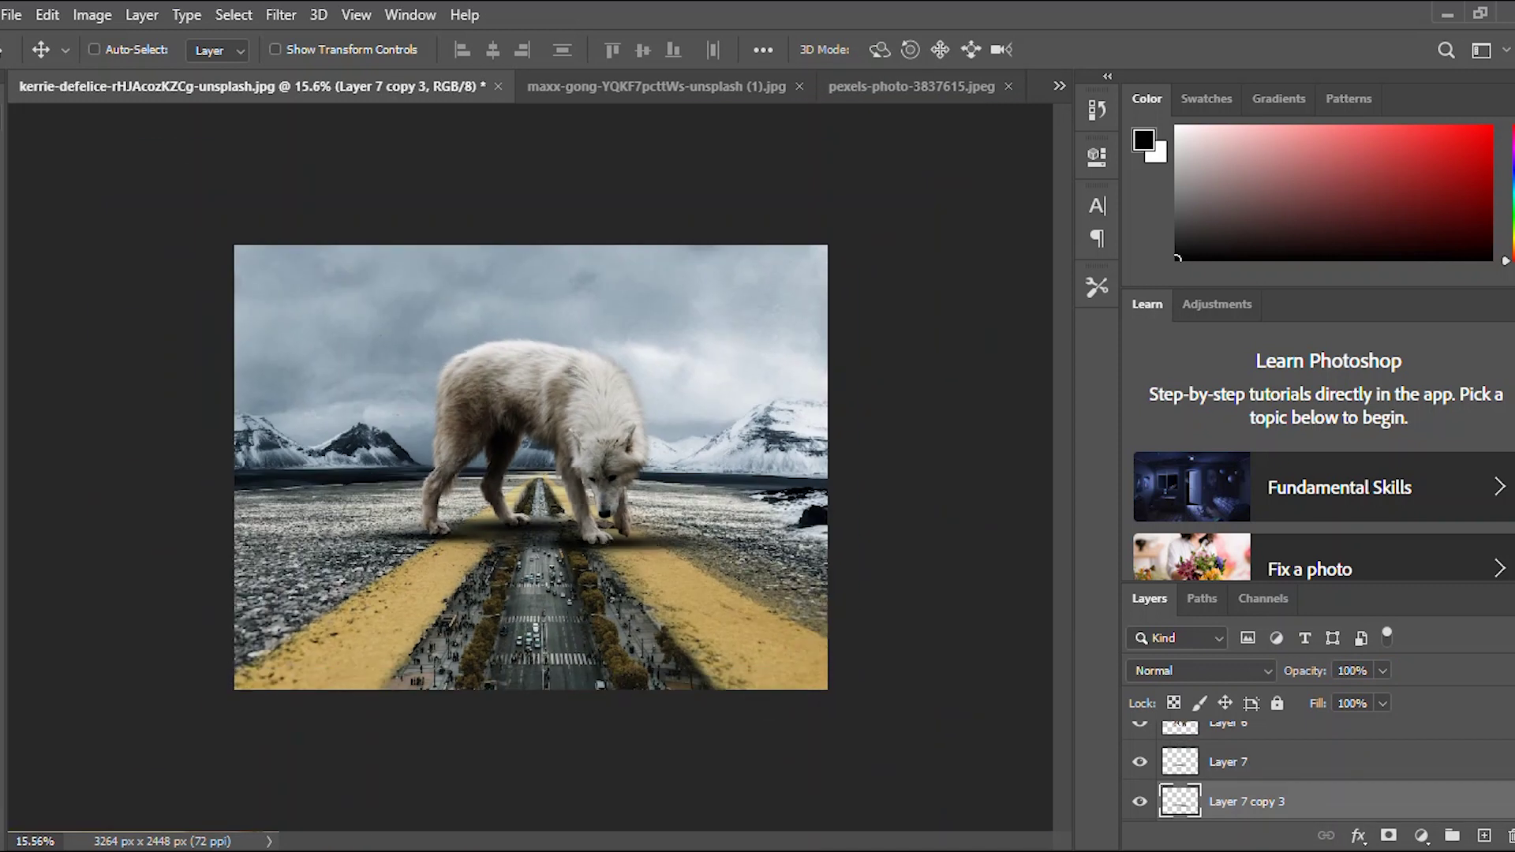
shift+click(1263, 762)
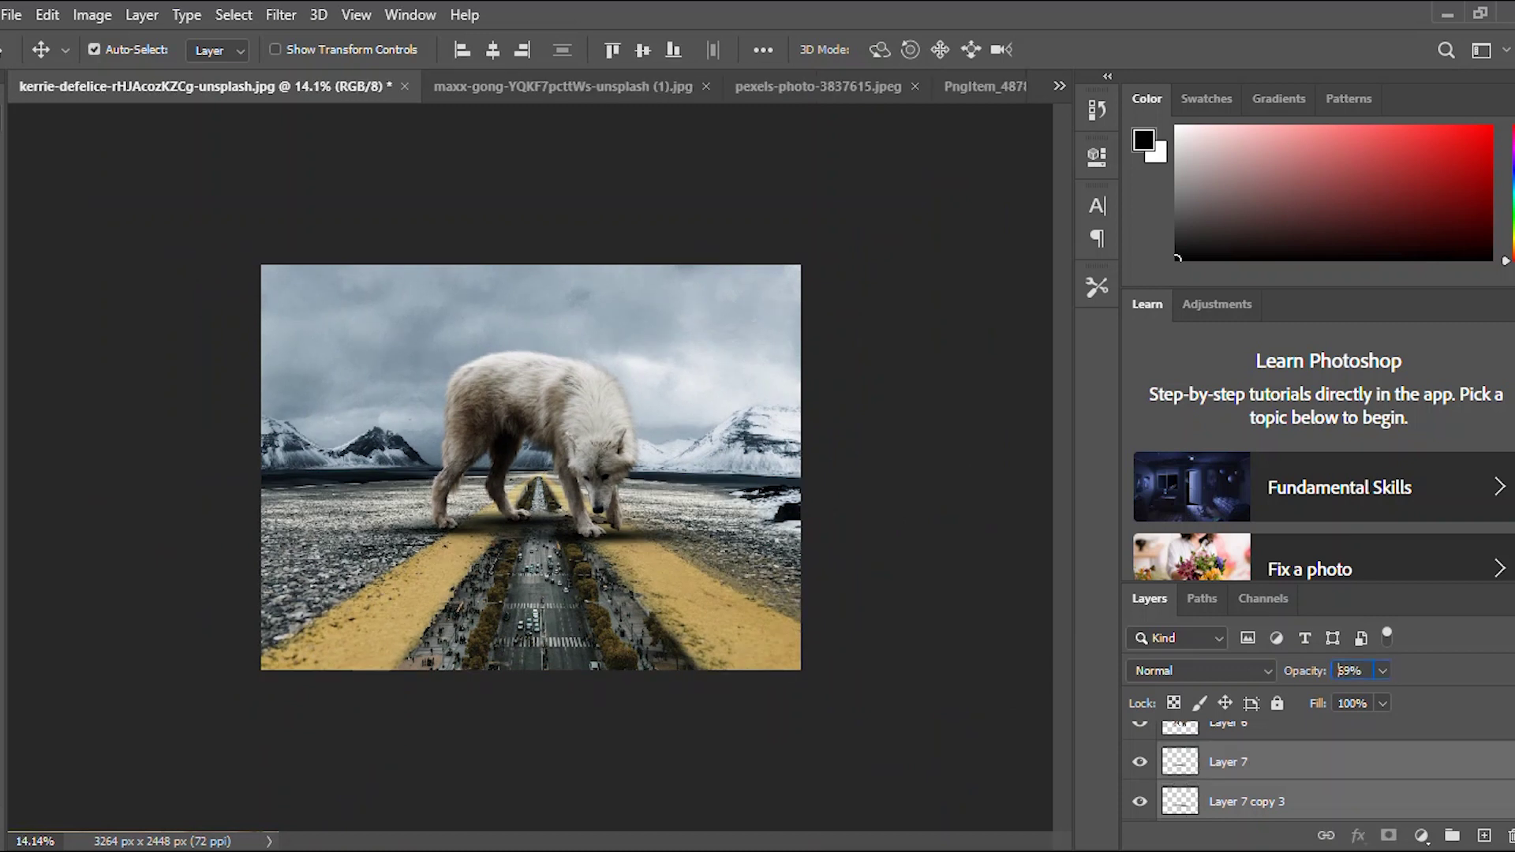
key(Down)
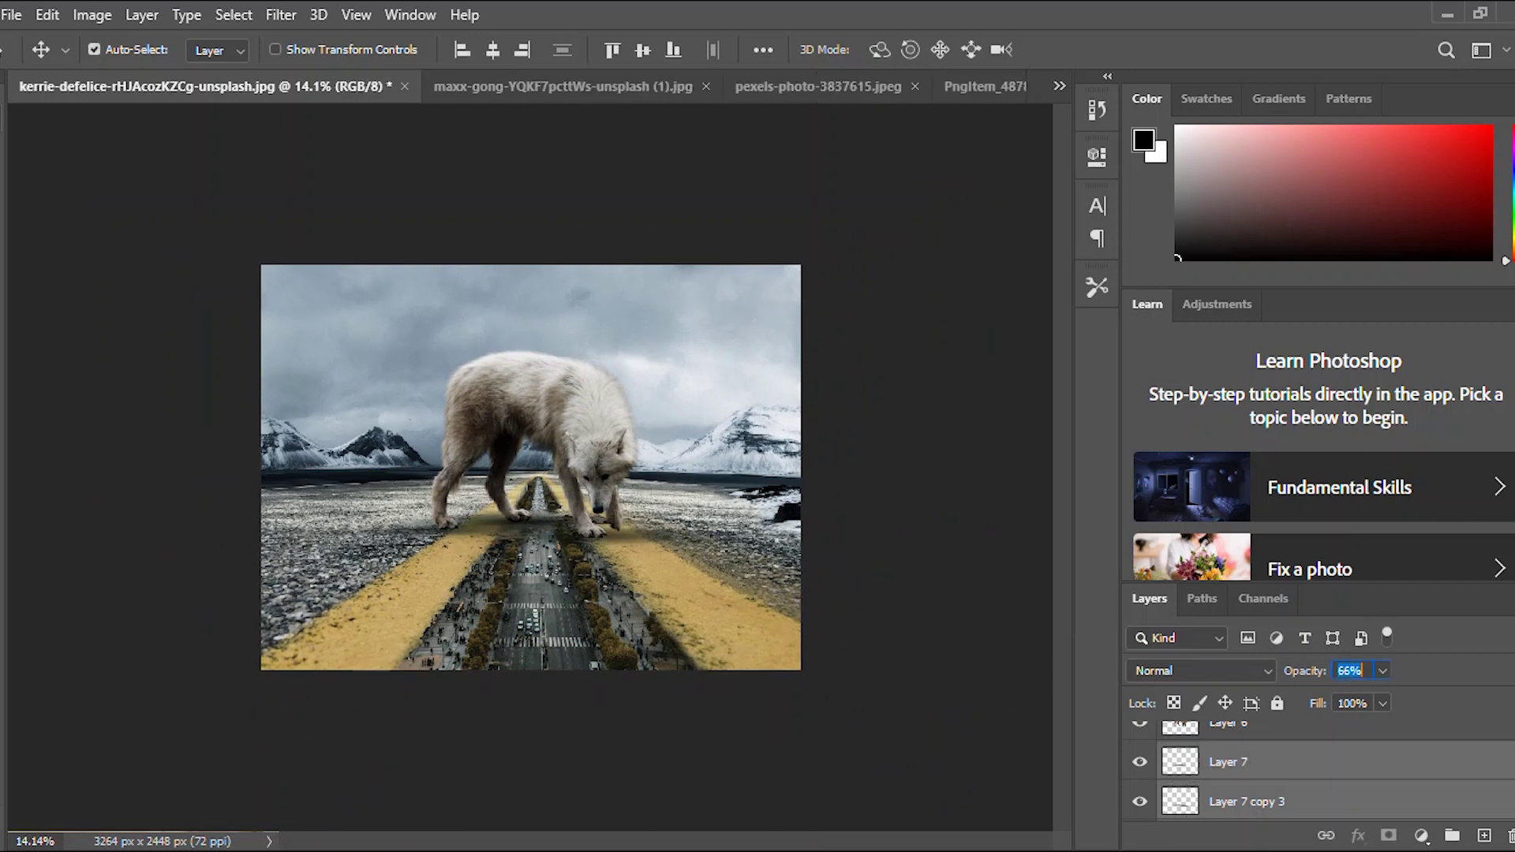
key(Up)
key(Up)
key(Return)
key(ctrl+plus)
key(ctrl+plus)
key(ctrl+plus)
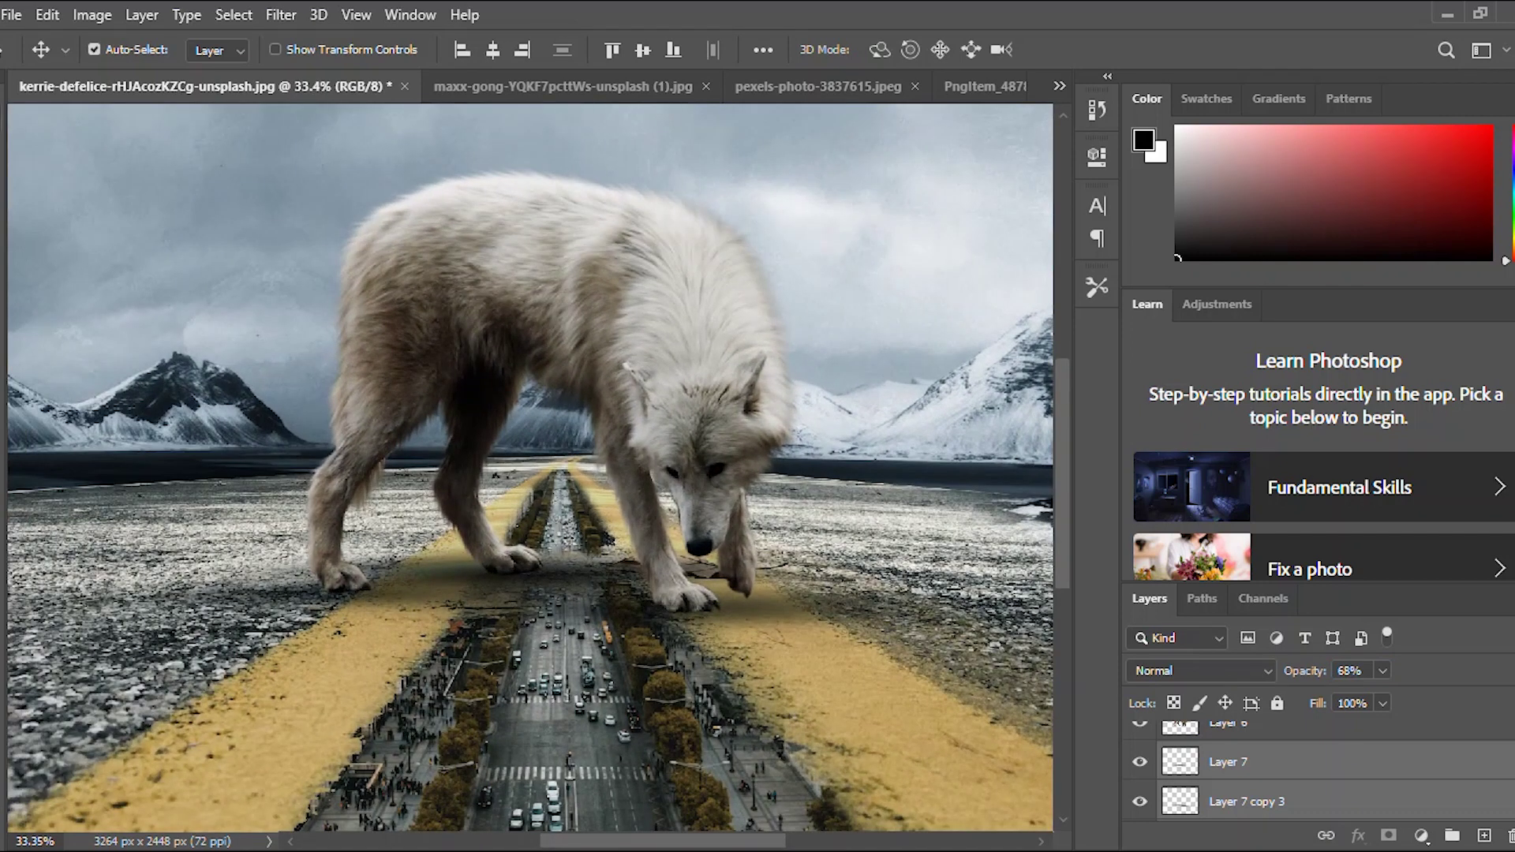
Set the opacity of Layer 7 copy 3 alone to 83%.
click(1247, 802)
drag(1304, 671, 1307, 671)
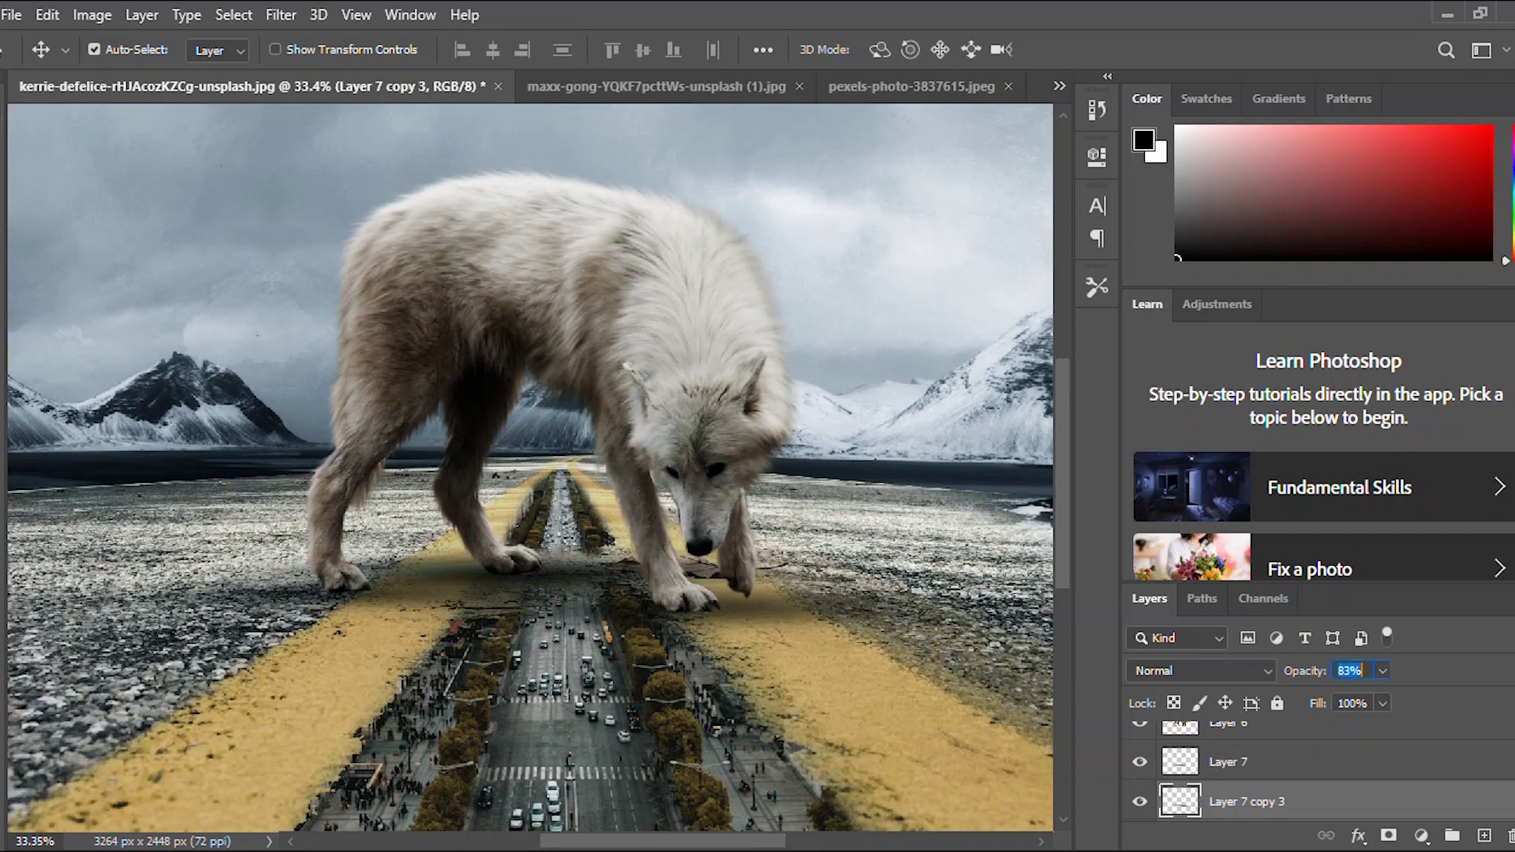
key(Return)
key(ctrl+minus)
key(ctrl+minus)
key(ctrl+minus)
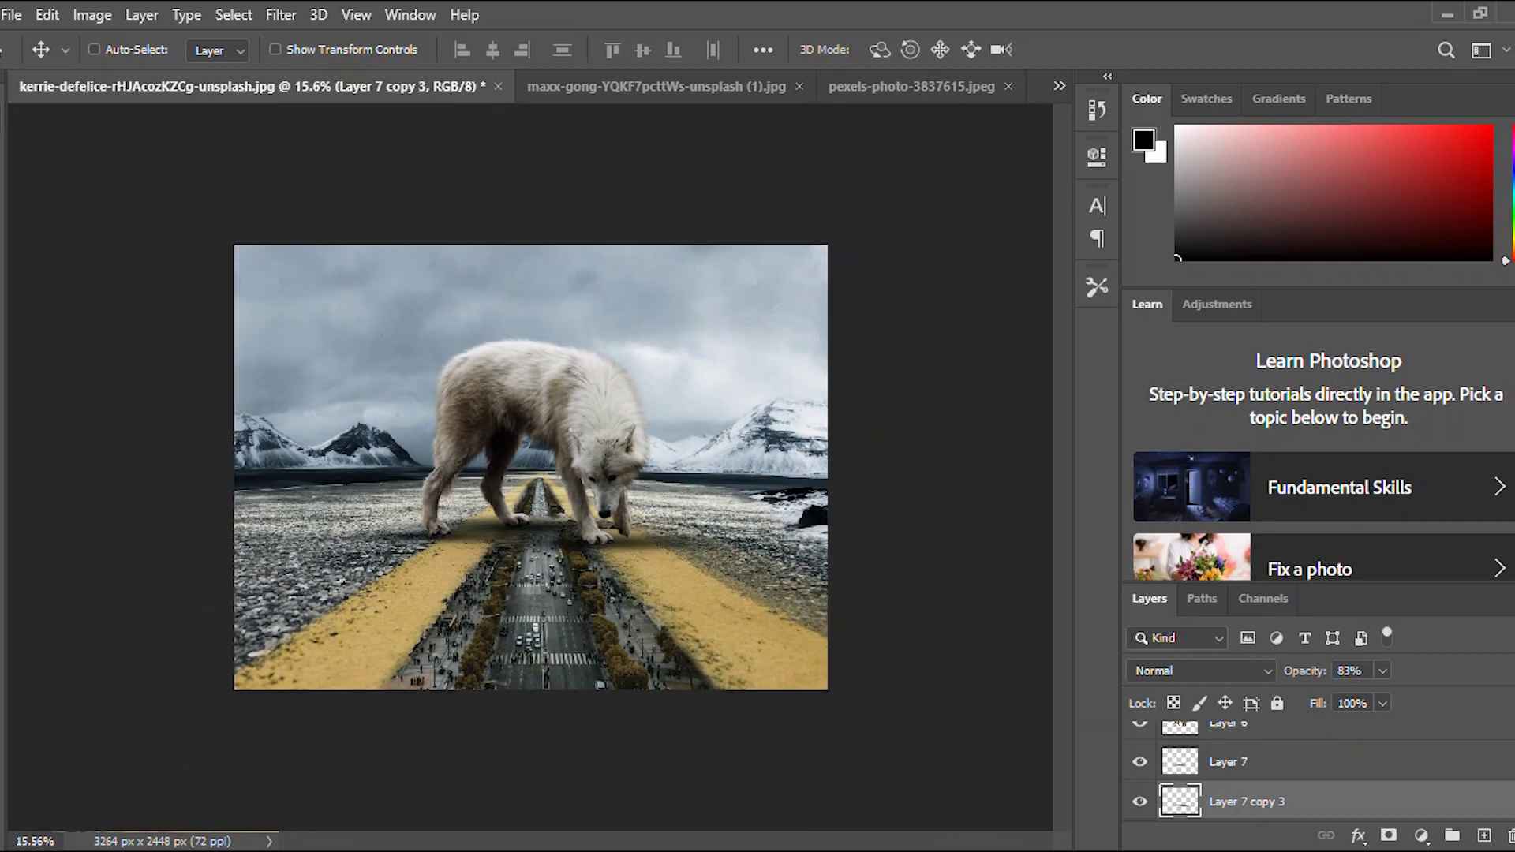
key(ctrl+plus)
Open the snow overlay pngegg (1) from the Manipulation folder and close the maxx-gong city photo.
scroll(531, 467, down, 1)
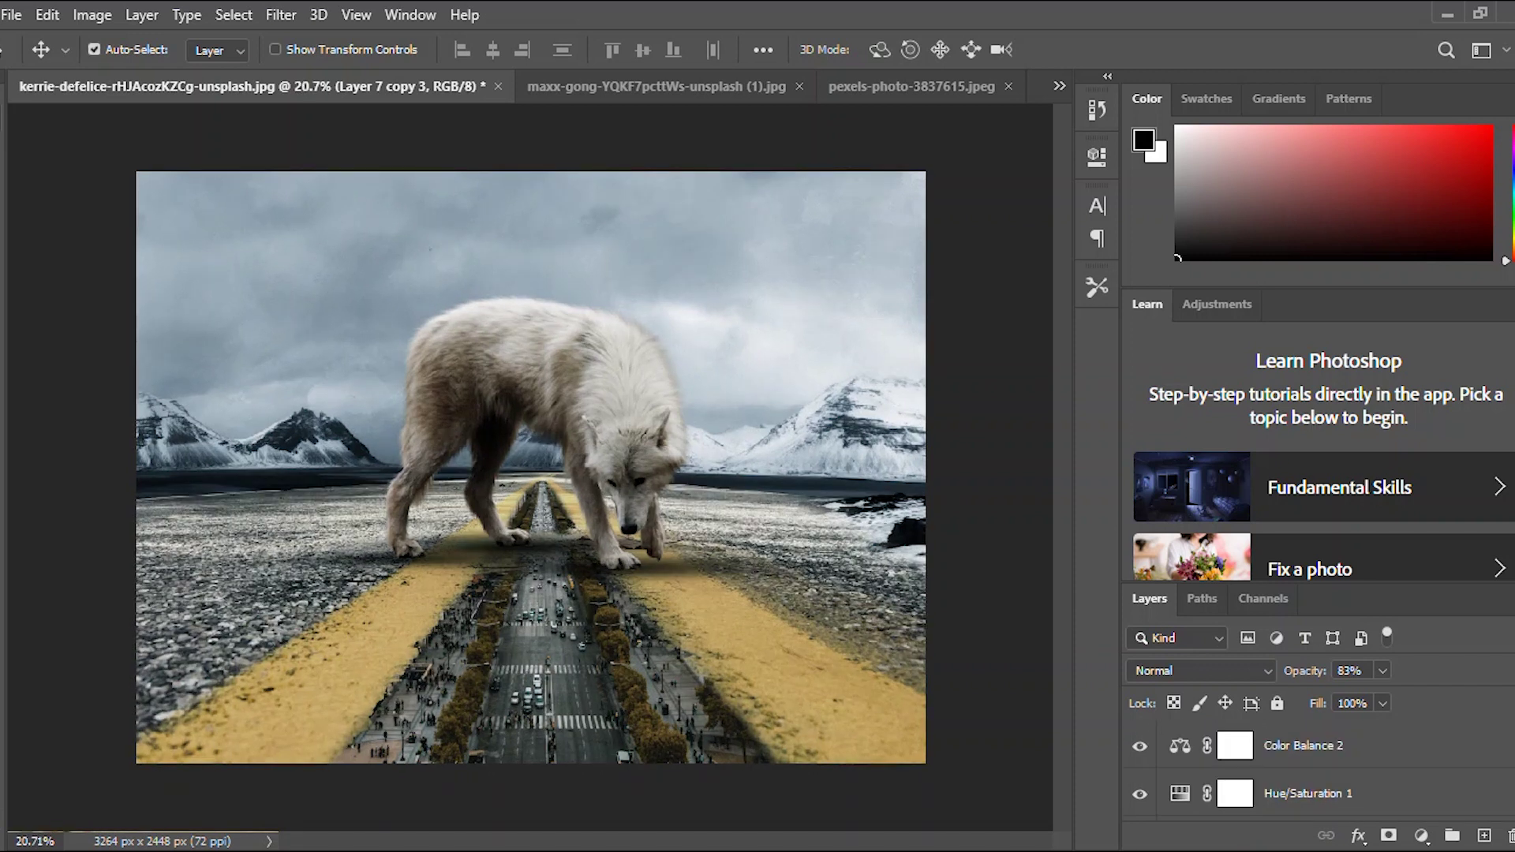
click(12, 15)
click(47, 58)
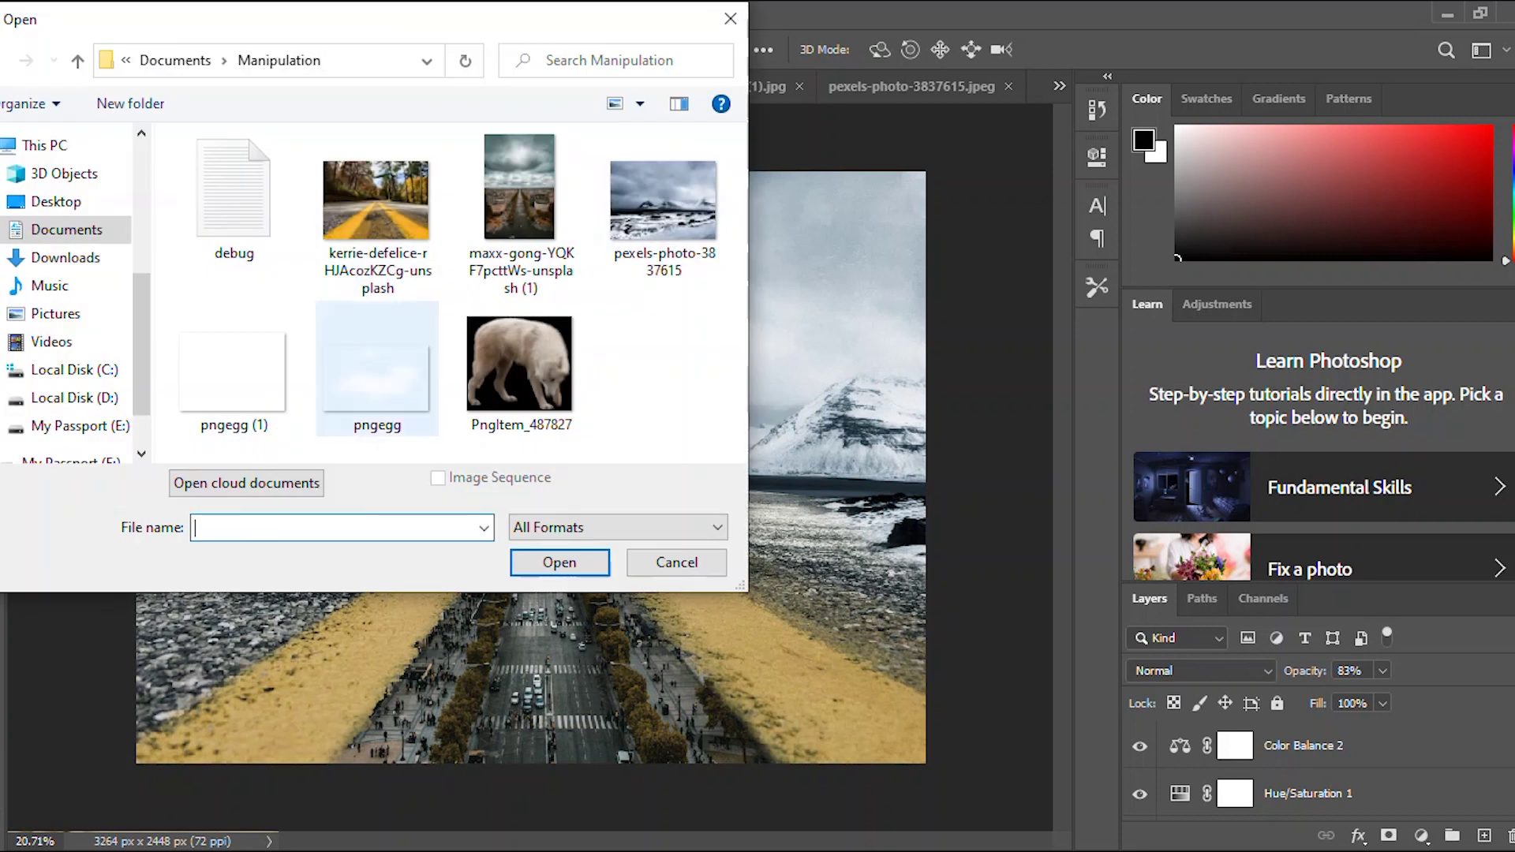
click(377, 378)
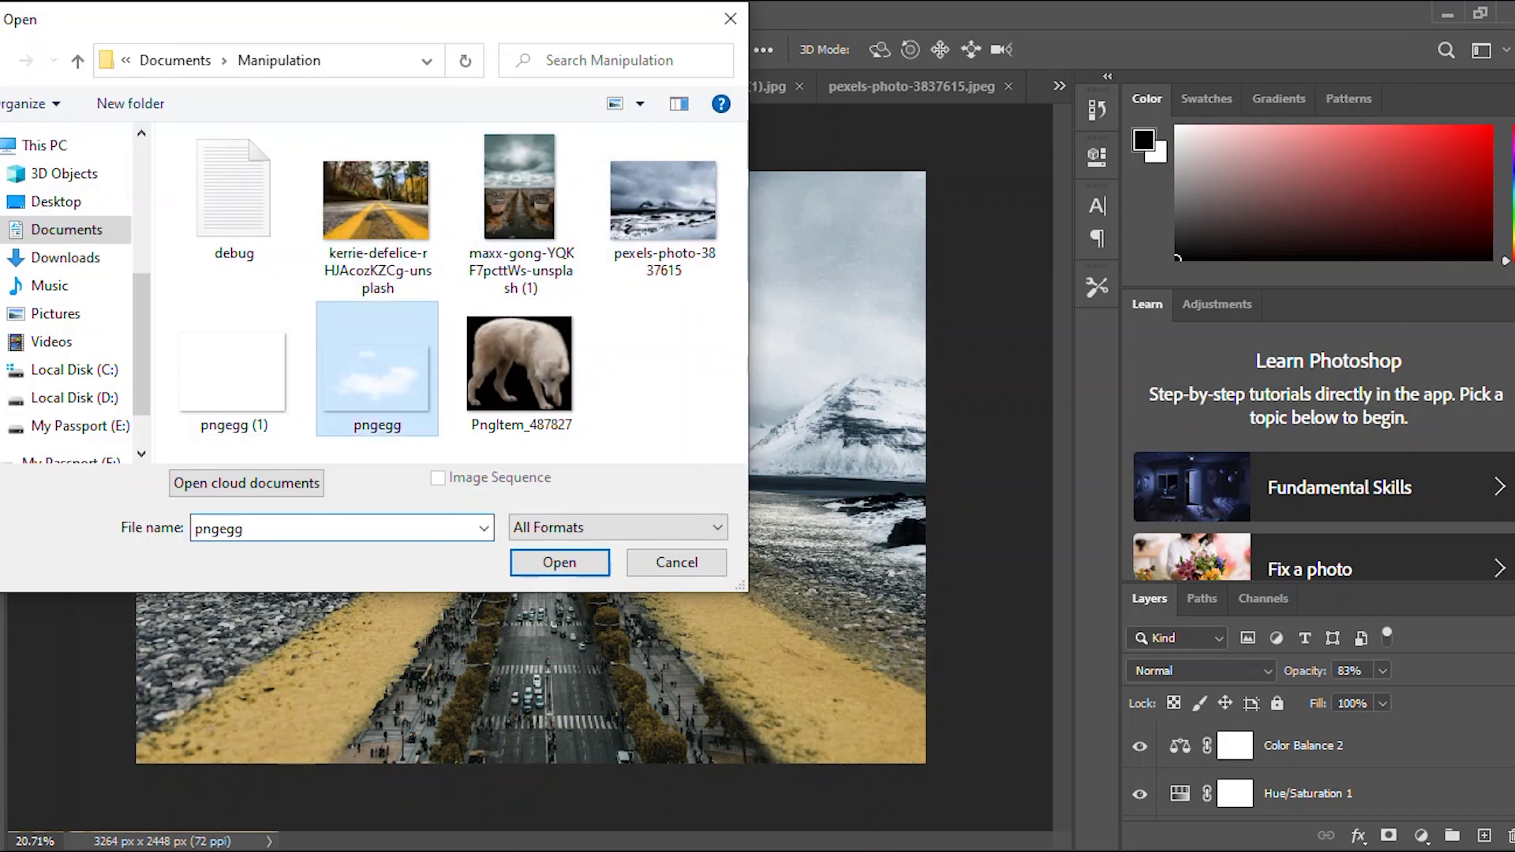
click(234, 374)
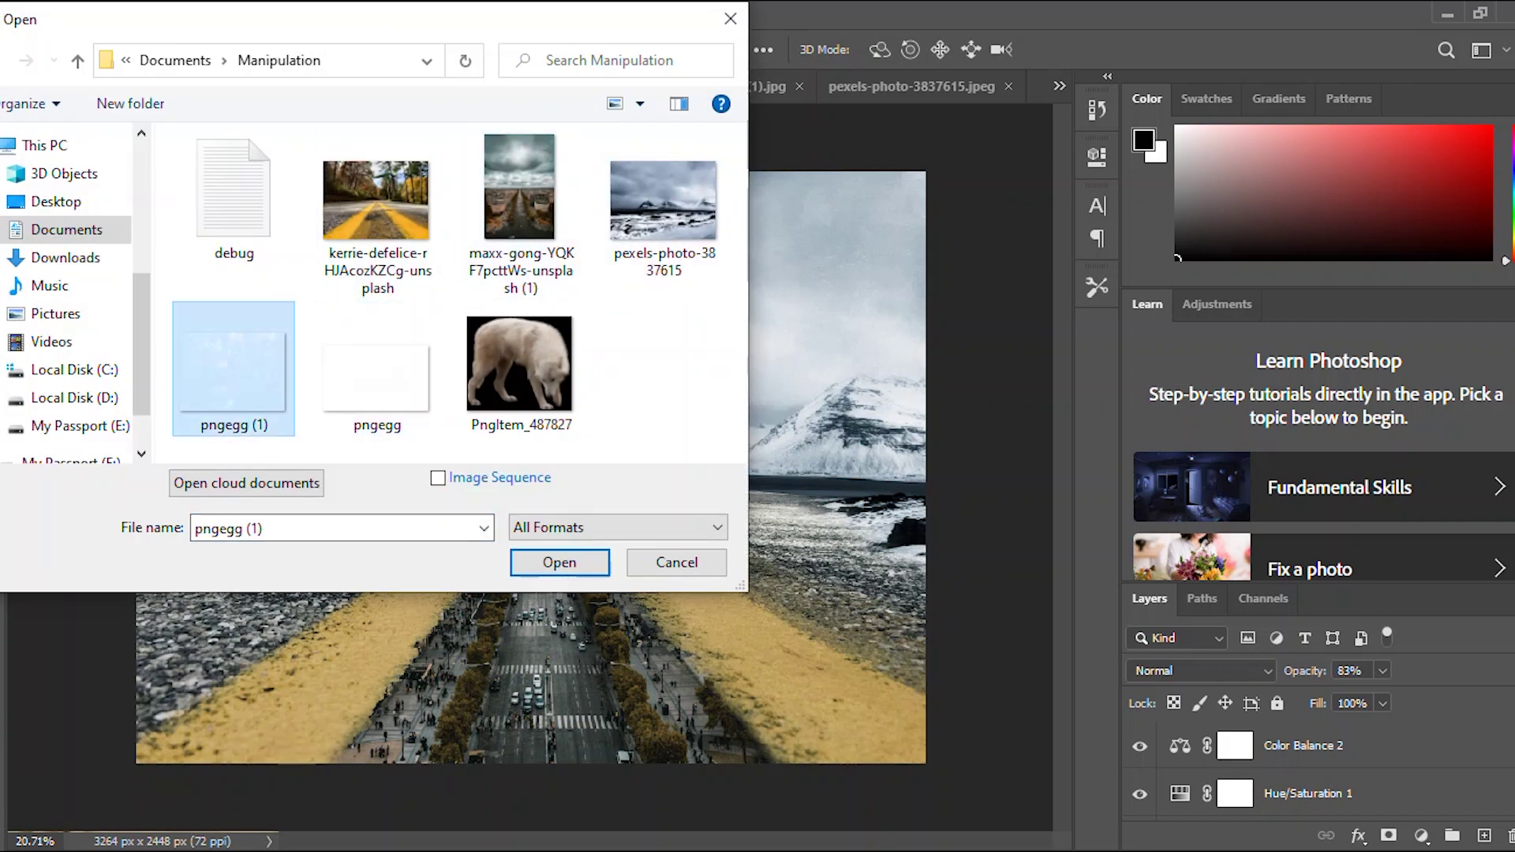
click(559, 563)
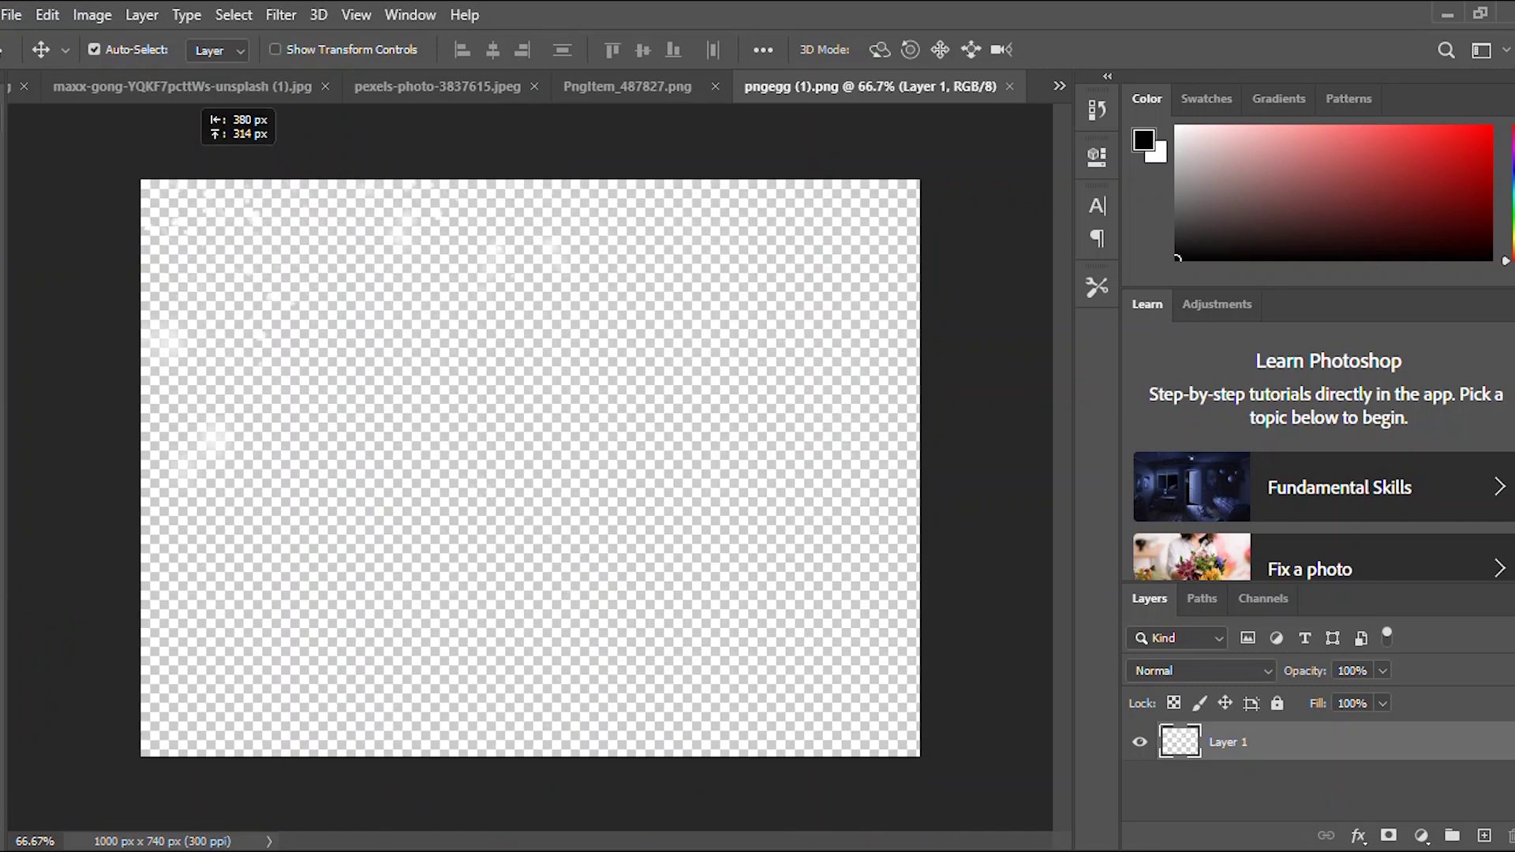
click(175, 87)
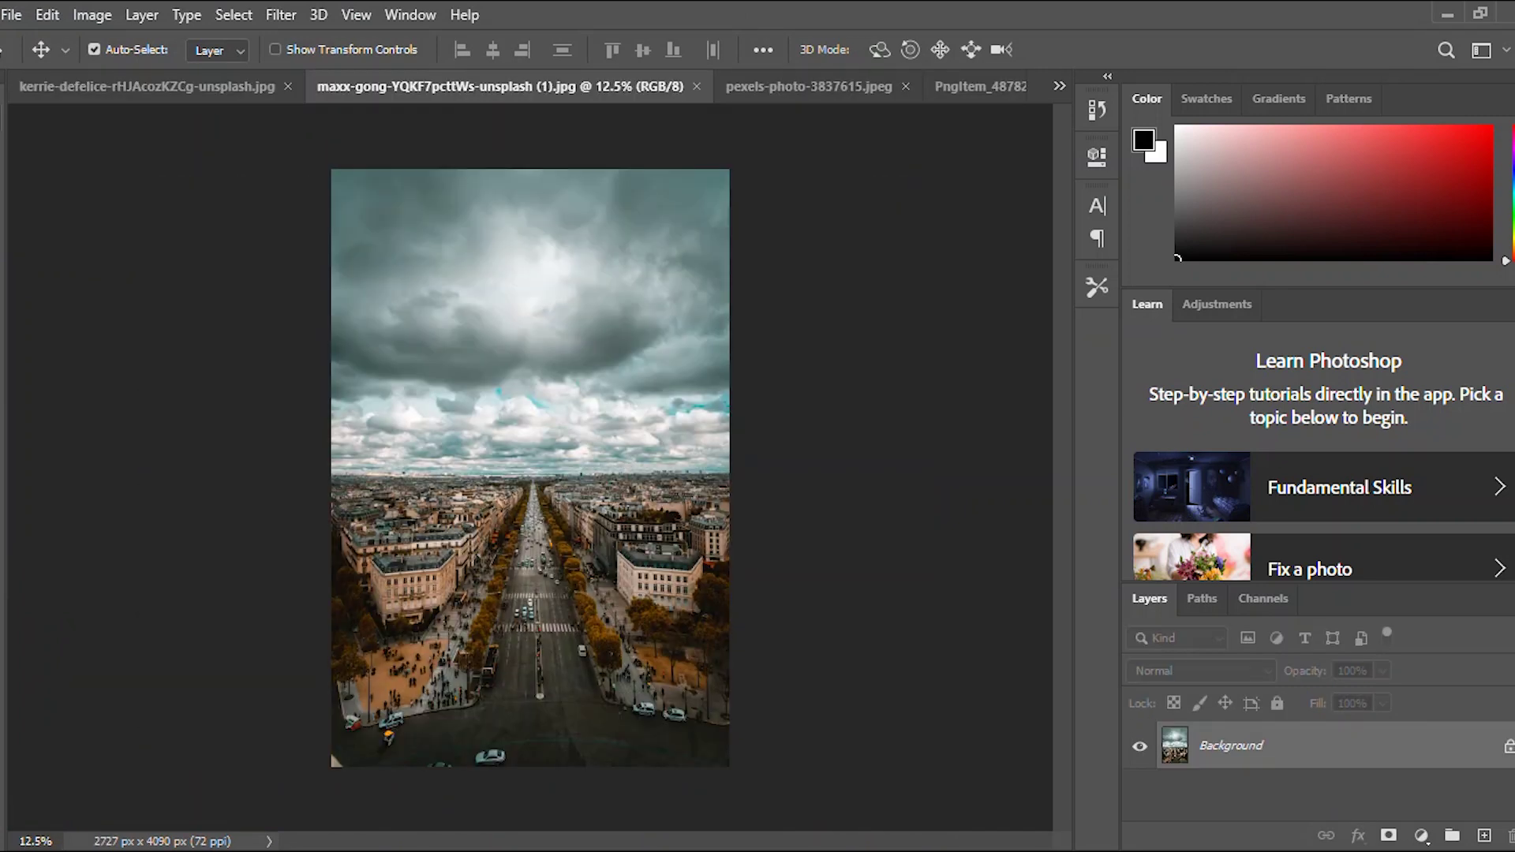
click(696, 86)
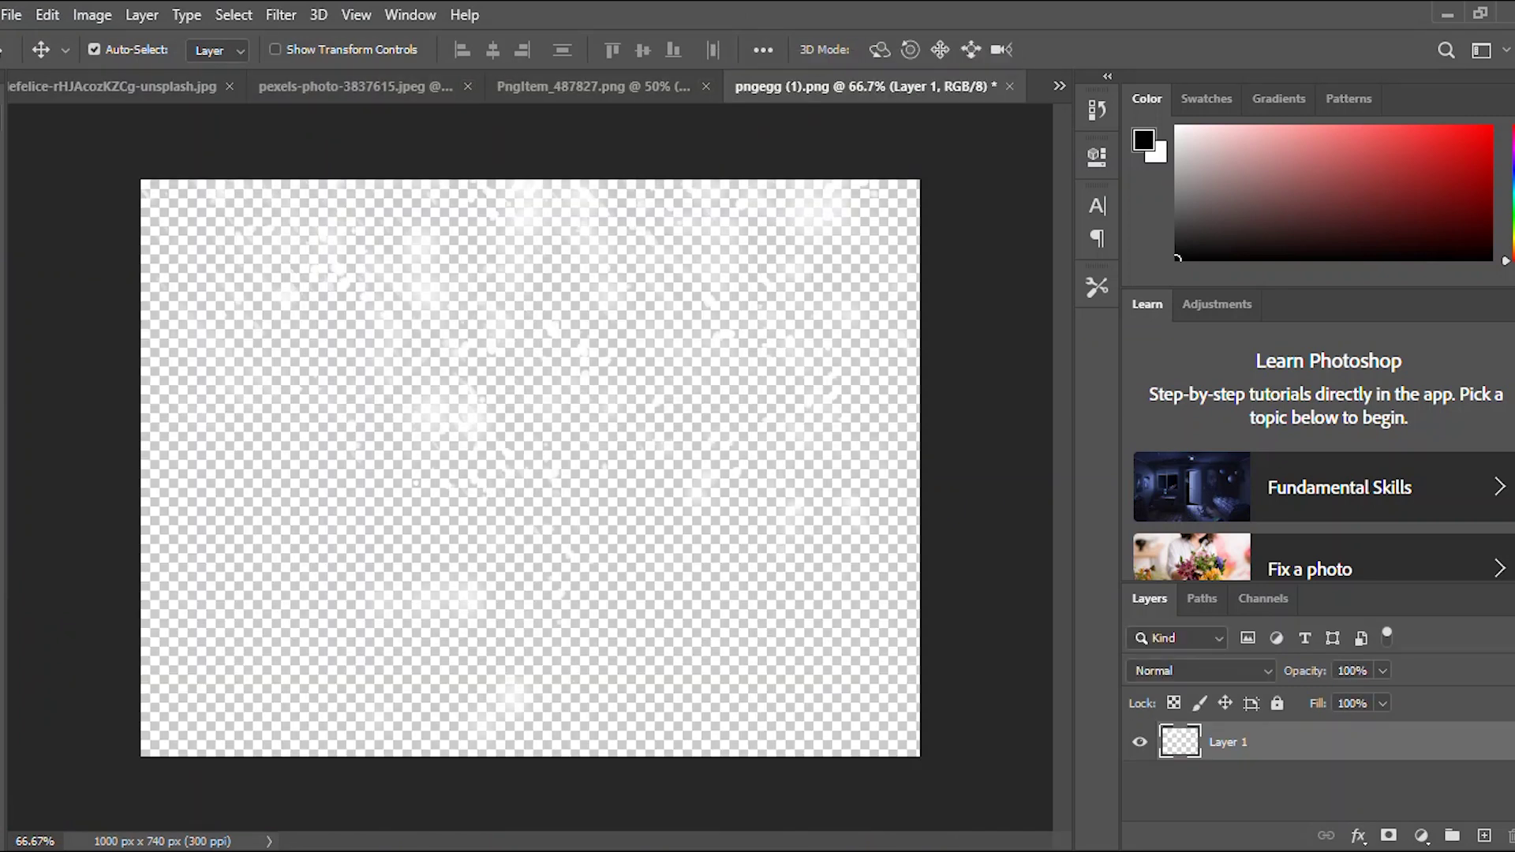
Bring the snow overlay into the wolf composition as a new layer and place it above Color Balance 2.
drag(552, 382, 96, 144)
drag(441, 288, 387, 324)
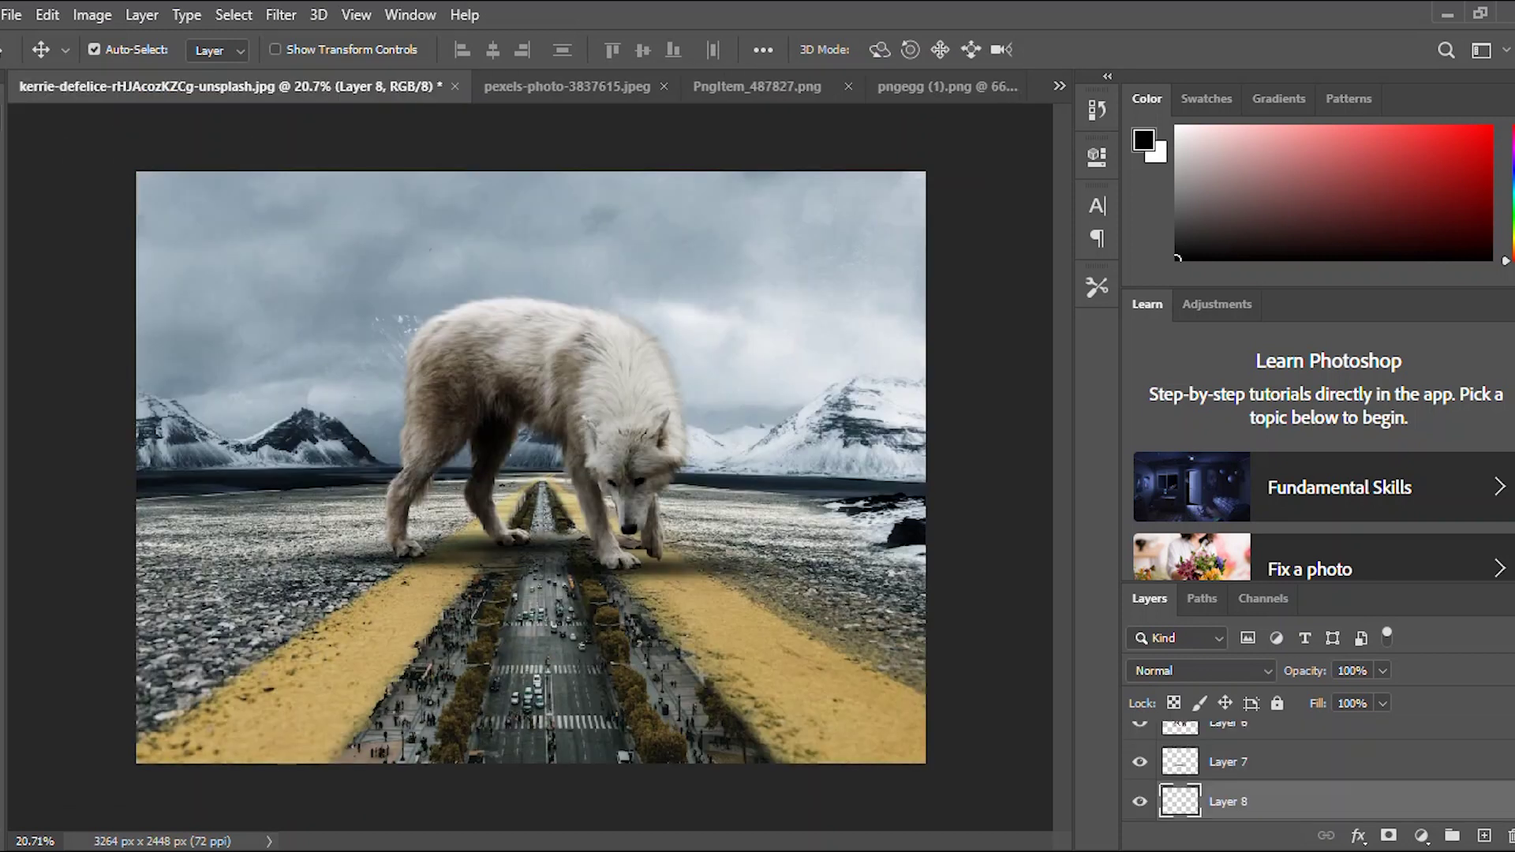
key(ctrl+minus)
drag(1251, 801, 1250, 742)
Enlarge the Layer 8 snowfall until it covers the whole canvas and centre it over the scene.
key(ctrl+t)
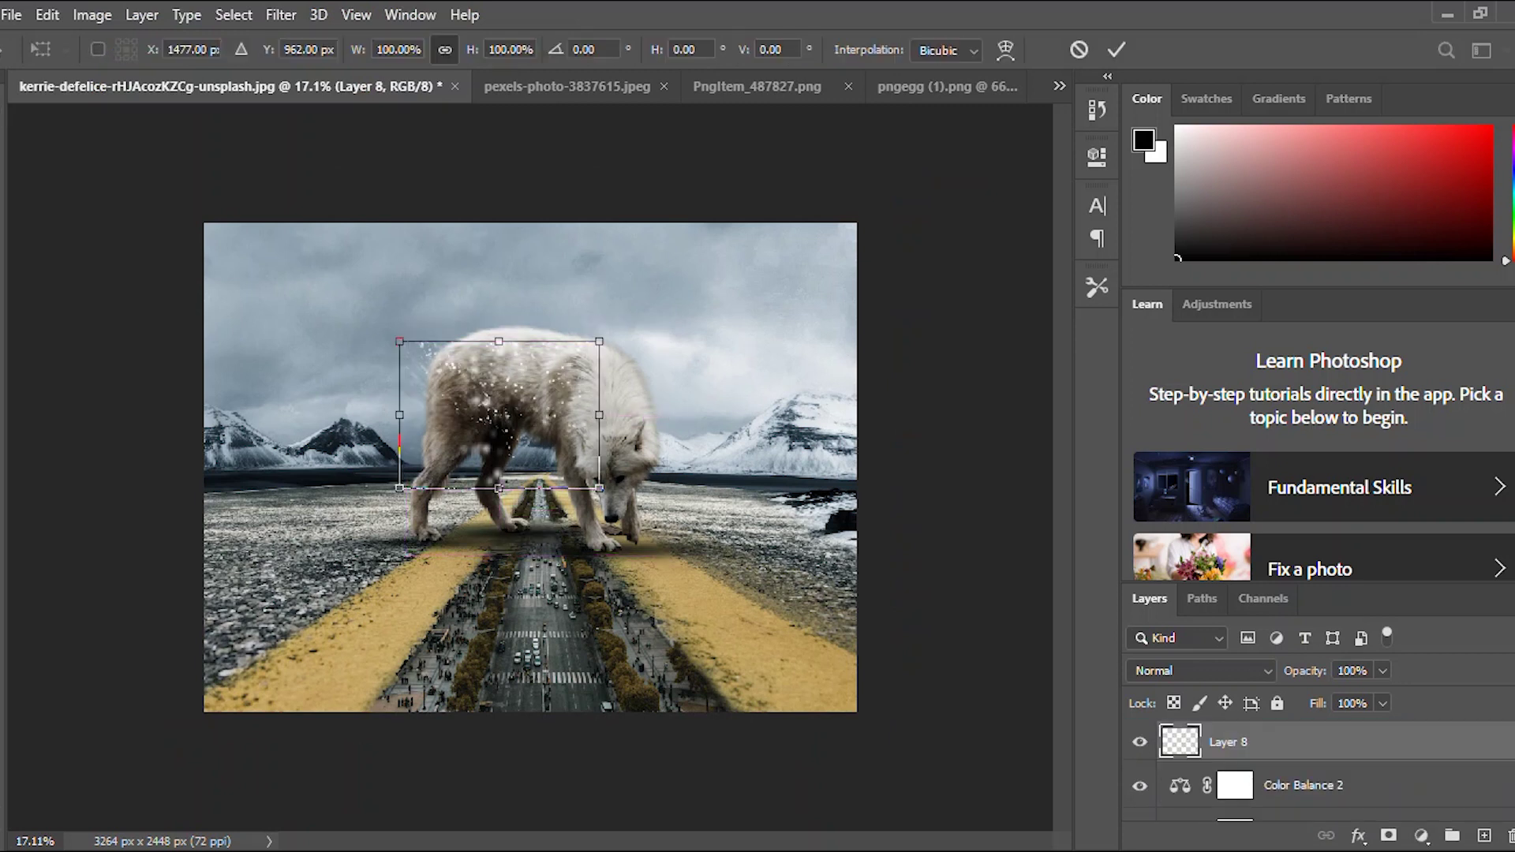
drag(600, 489, 992, 778)
drag(640, 575, 461, 450)
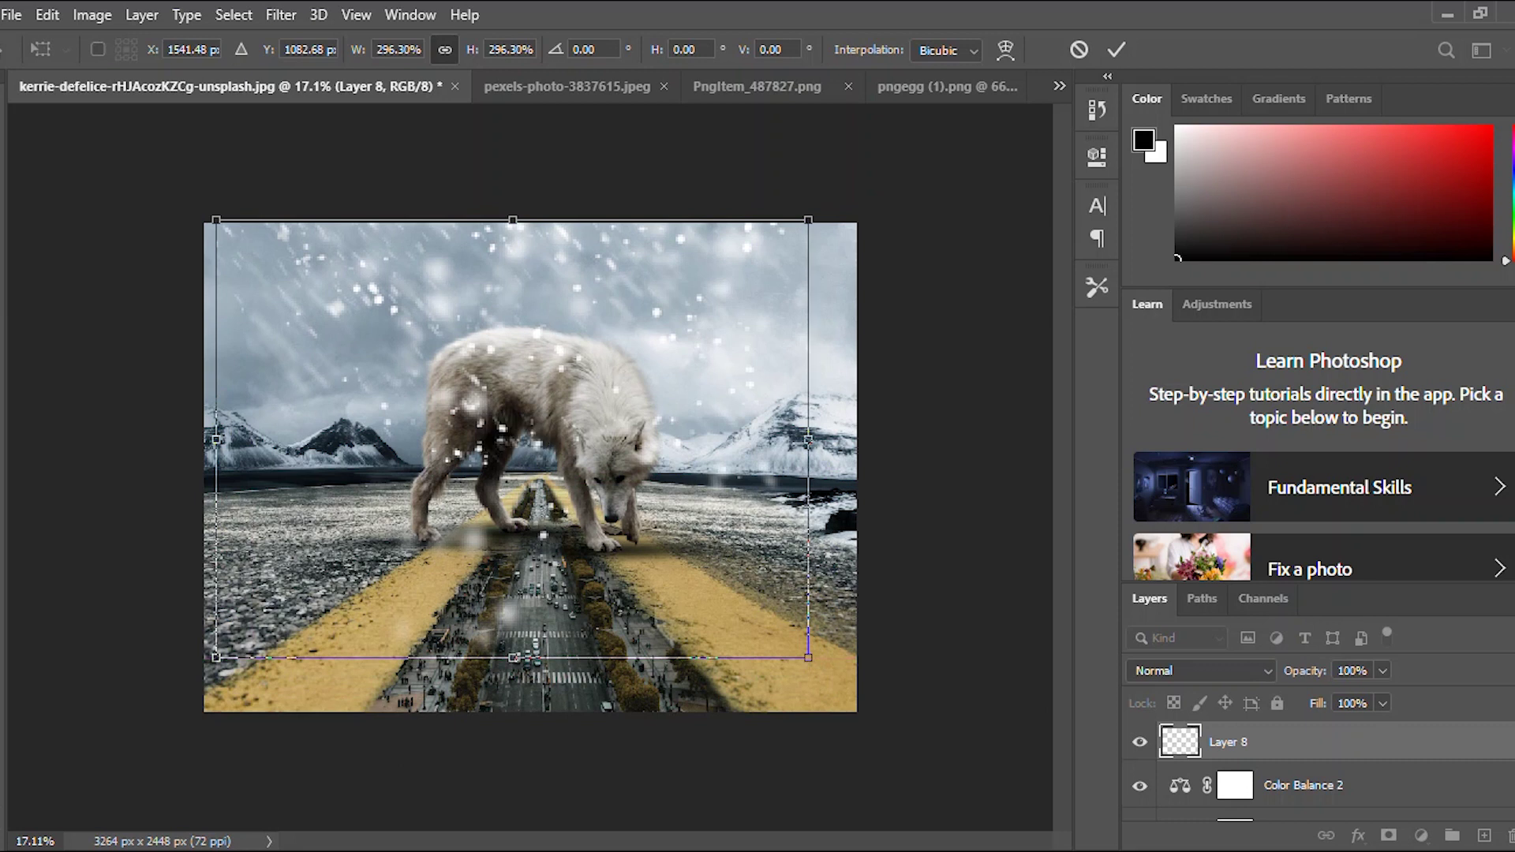
drag(808, 657, 894, 721)
key(Return)
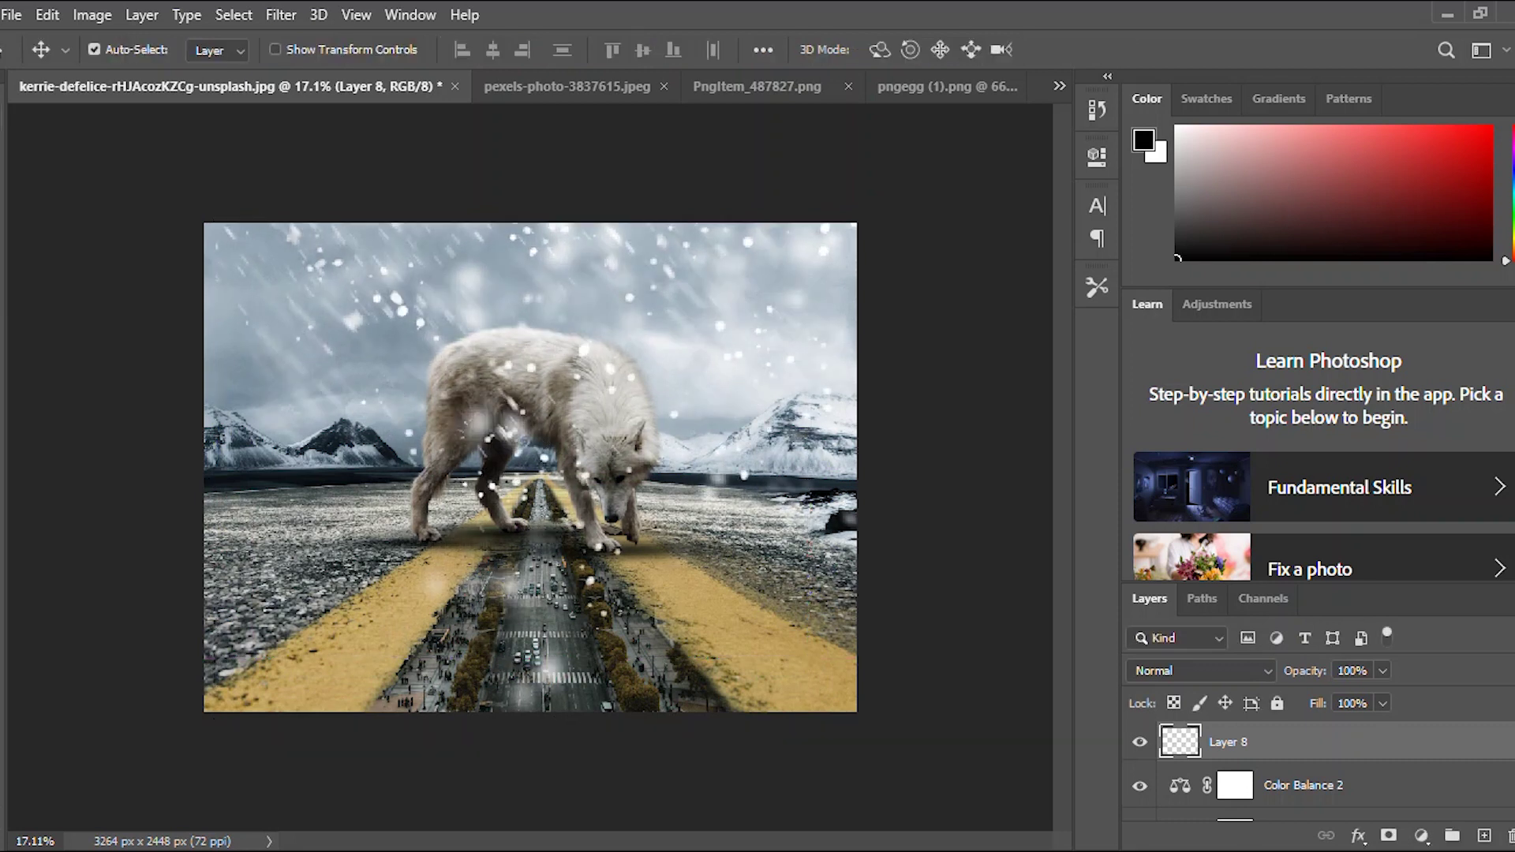
key(ctrl+t)
drag(552, 333, 529, 322)
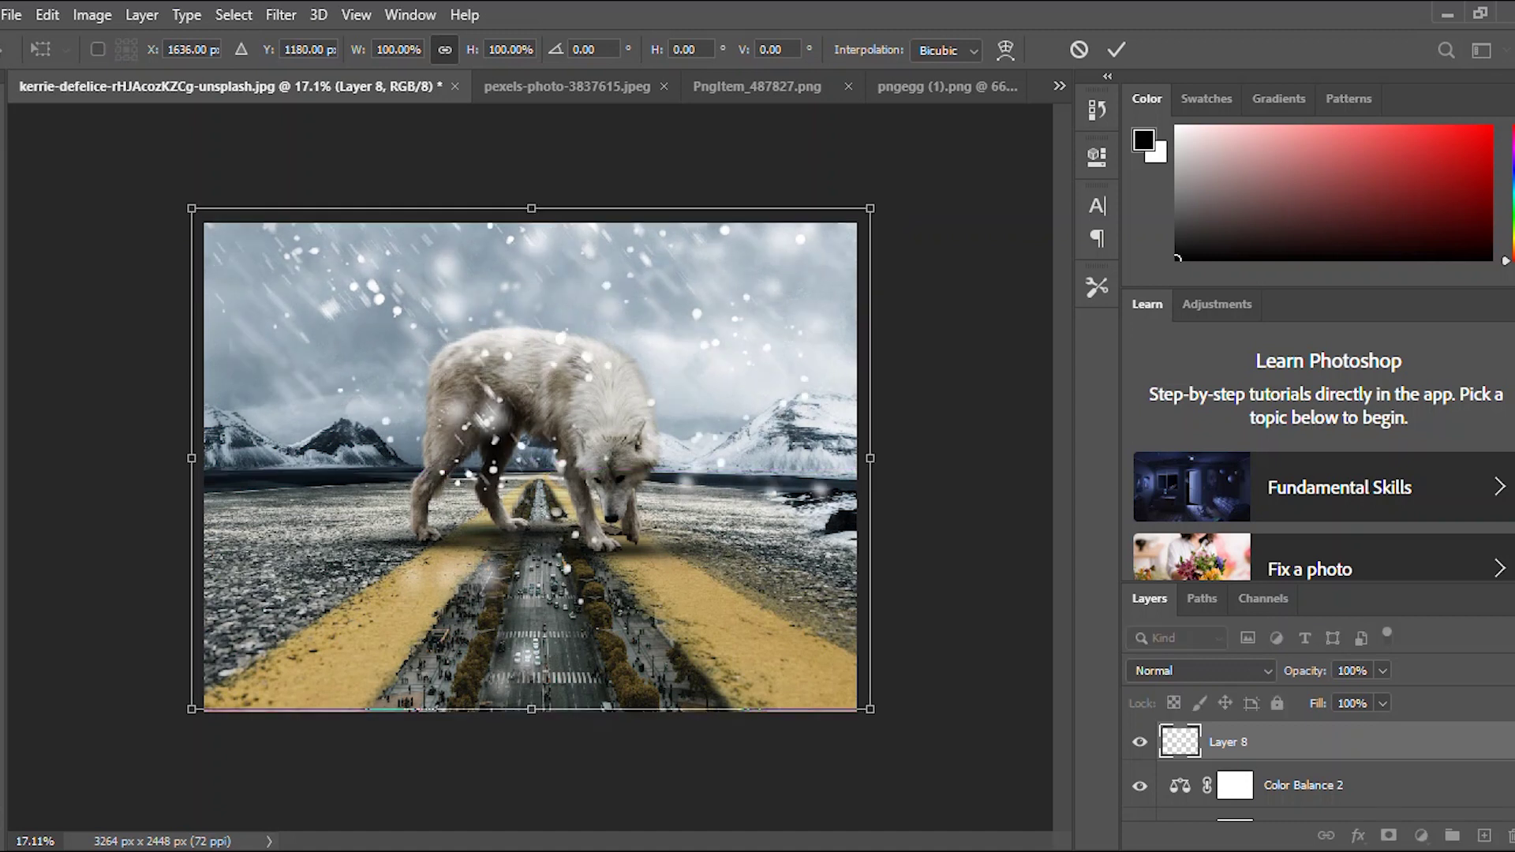
key(Return)
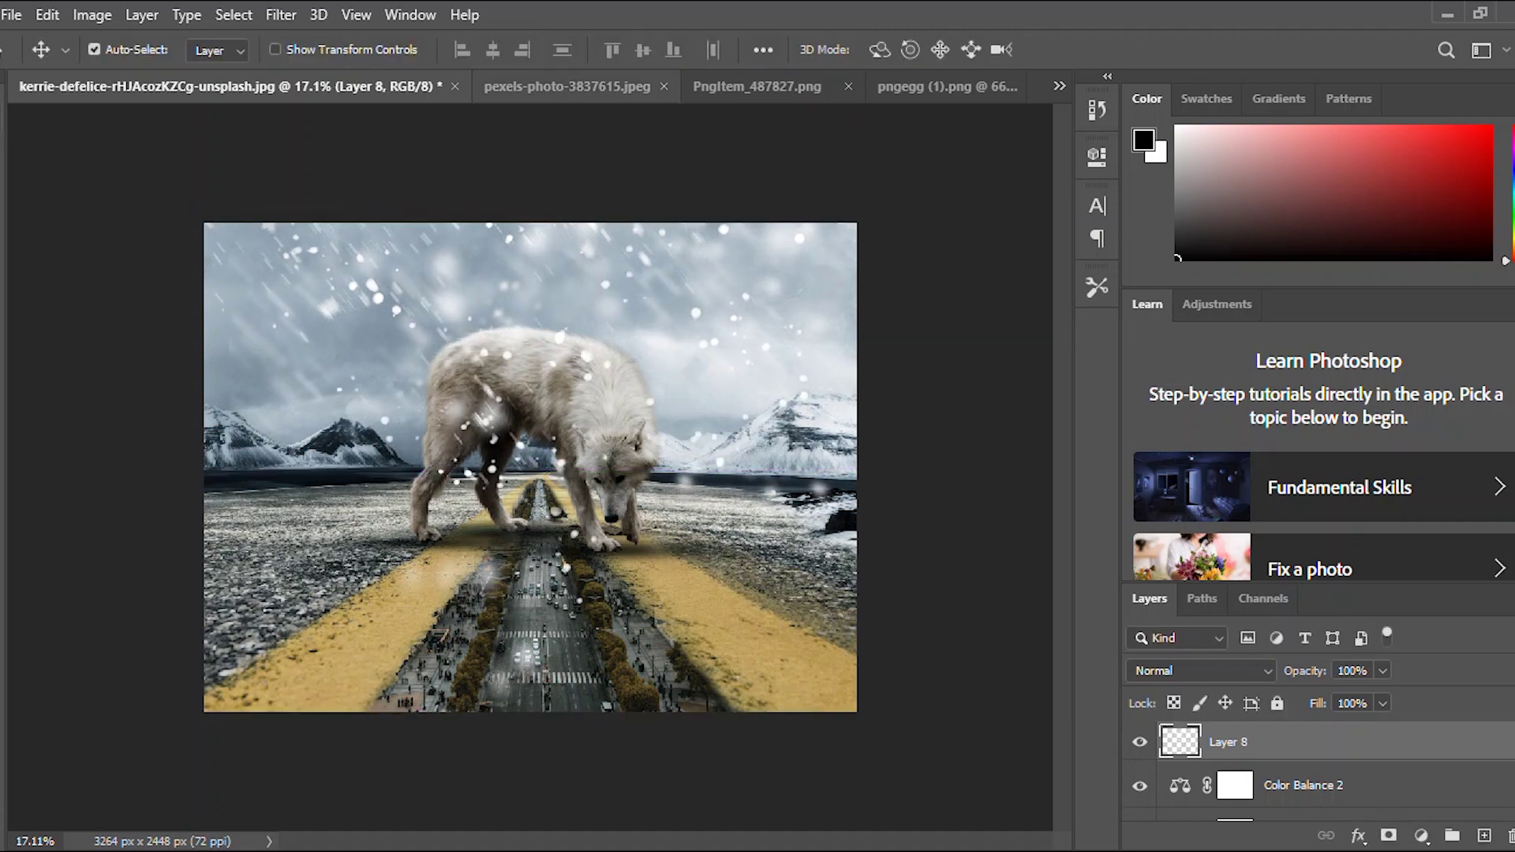
Close the pexels-photo-3837615 mountain image and open the fog overlay pngegg from the Manipulation folder.
click(597, 86)
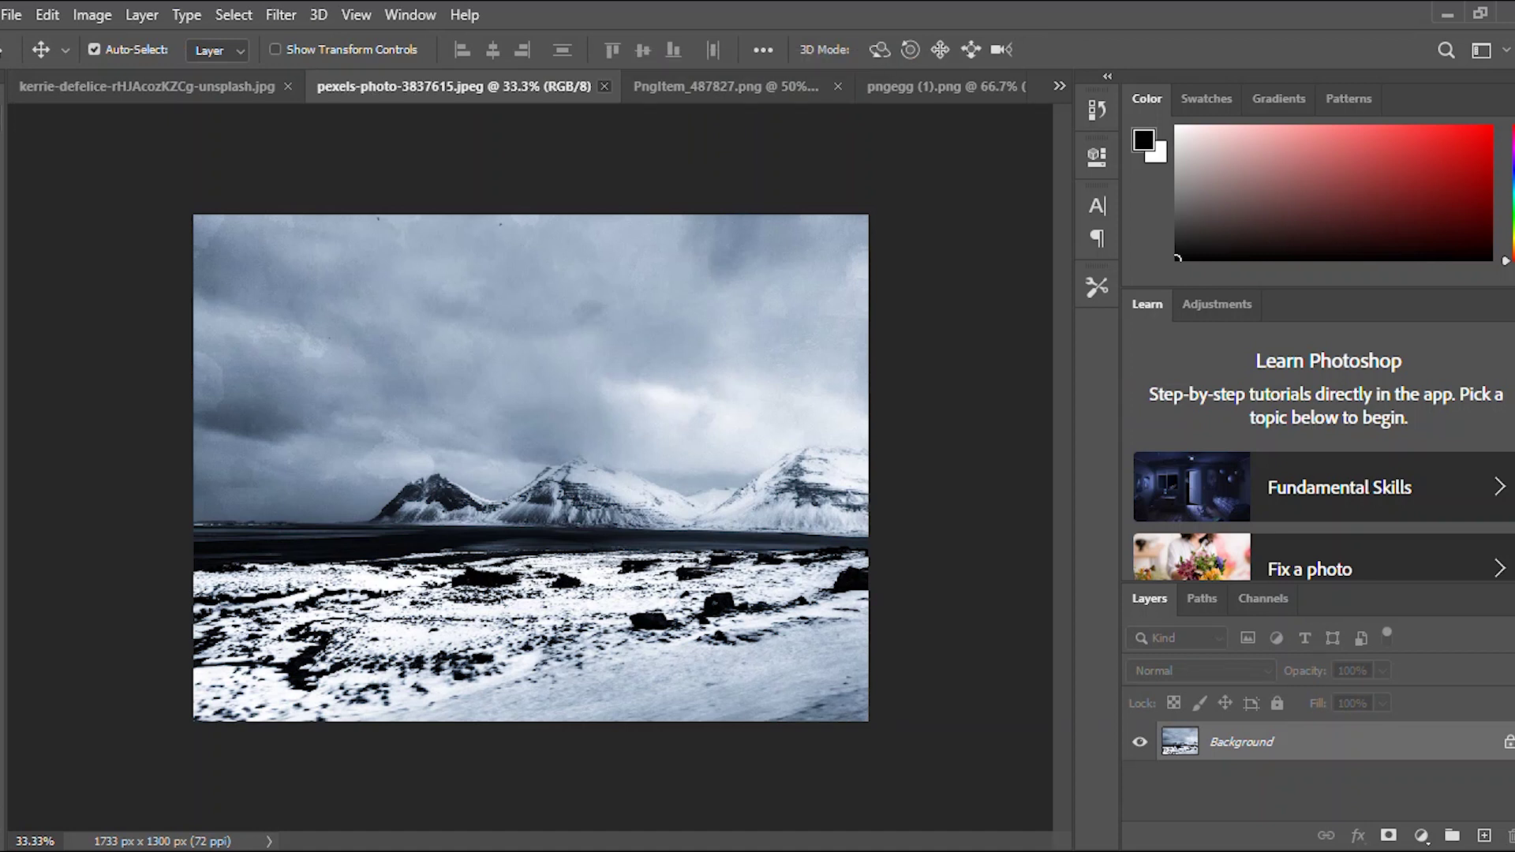
click(605, 87)
click(11, 15)
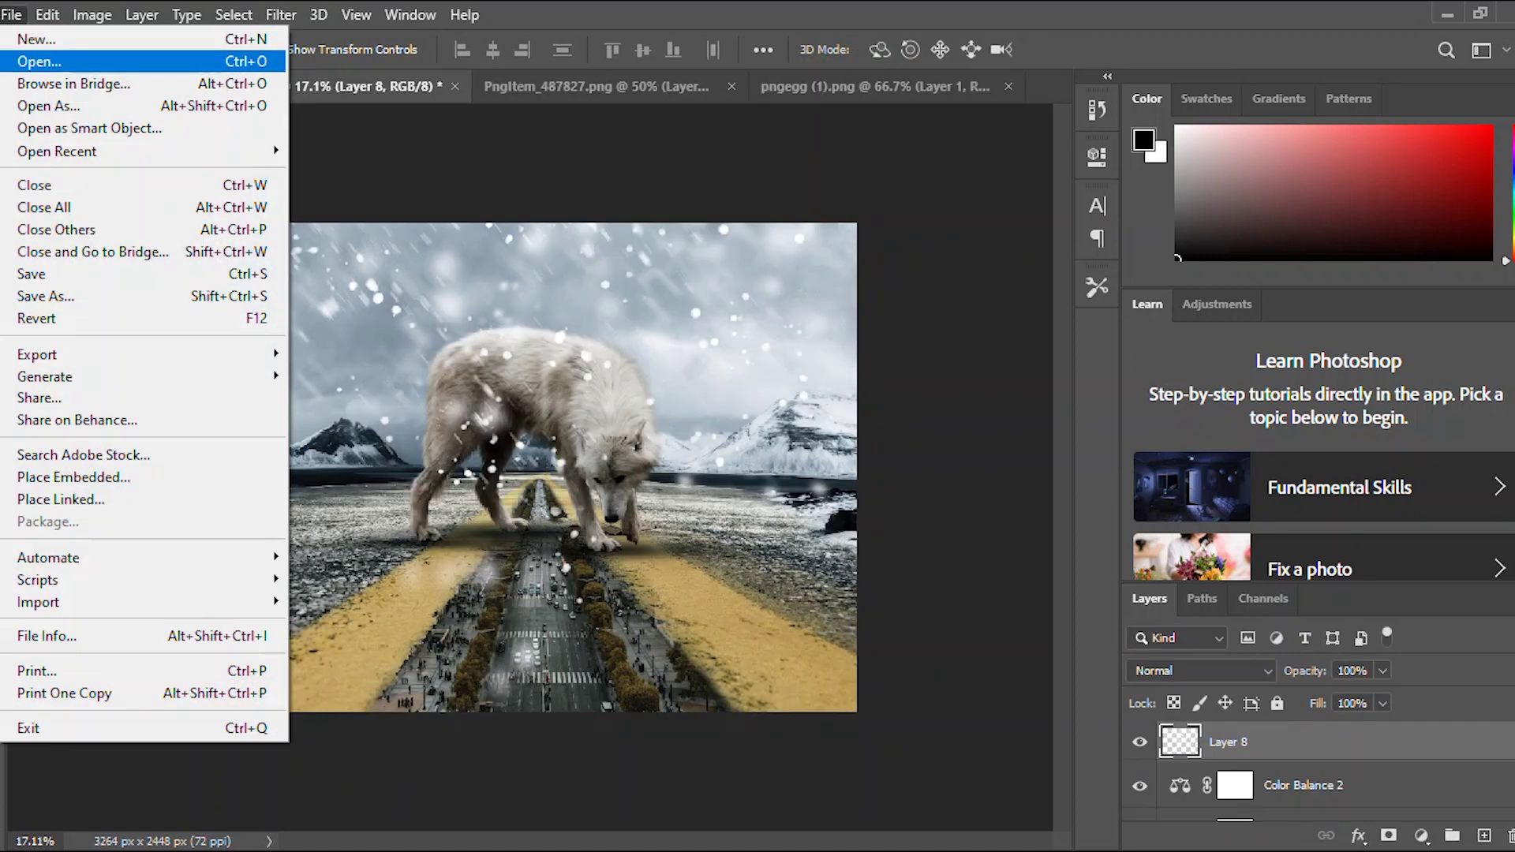
click(23, 60)
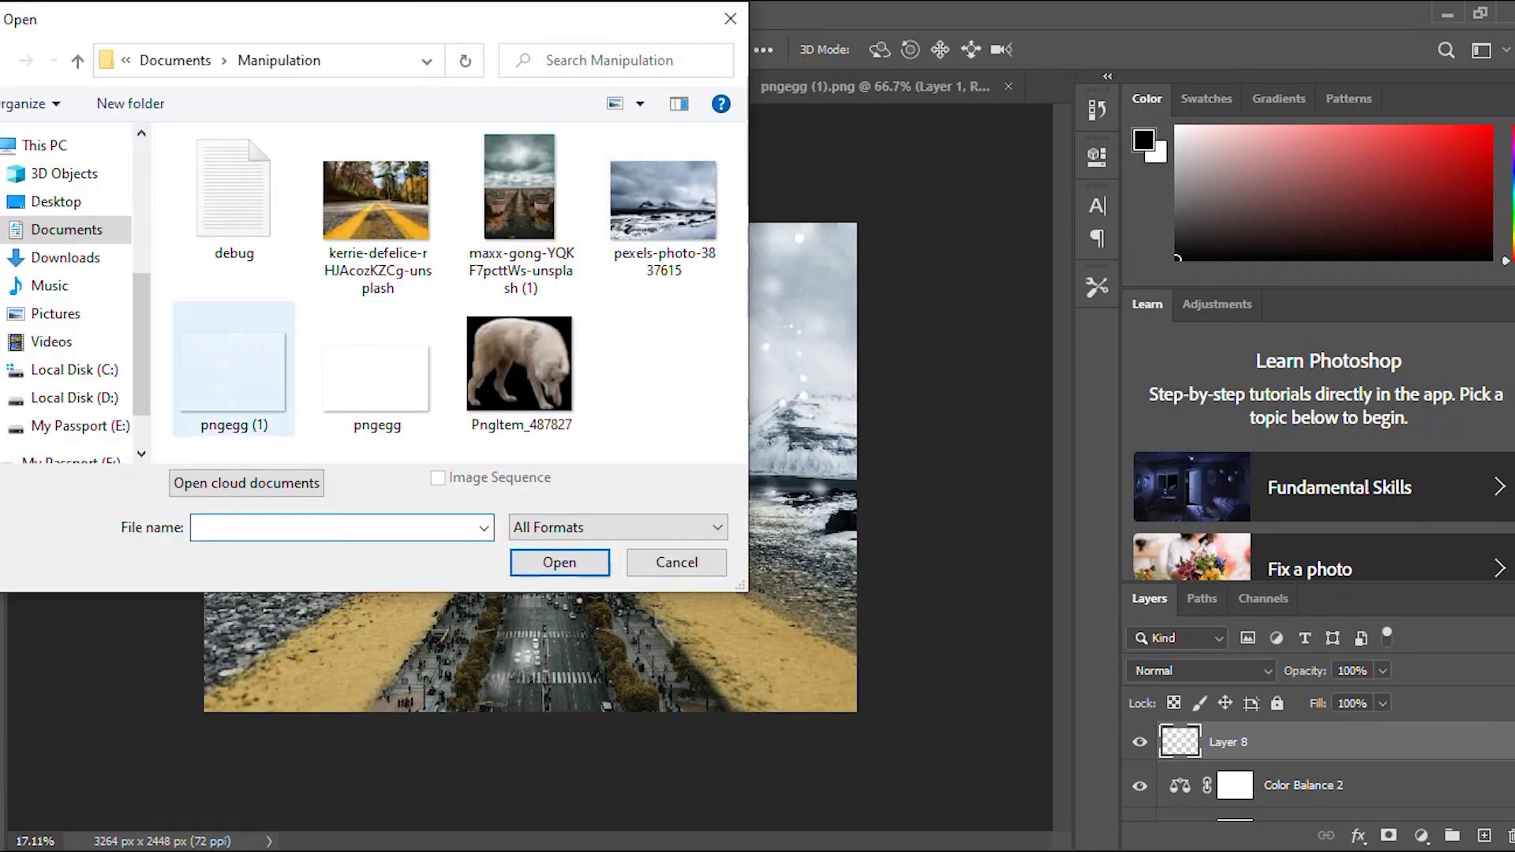
click(377, 377)
click(560, 563)
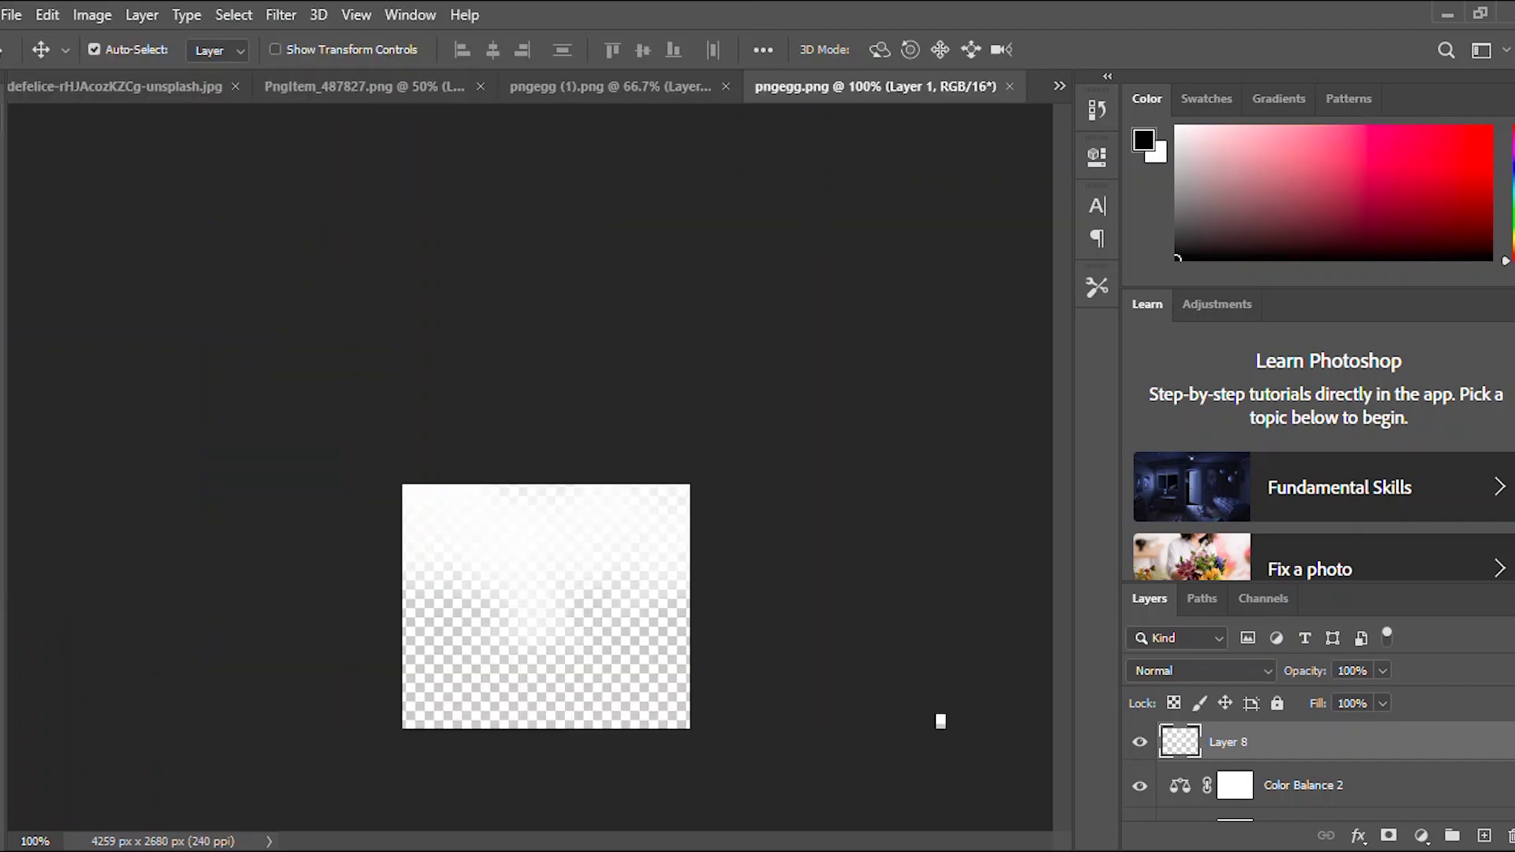
Bring the fog overlay into the wolf composition as a new layer and position it at about X 1593.5, Y 1146 px.
drag(510, 515, 474, 395)
click(729, 355)
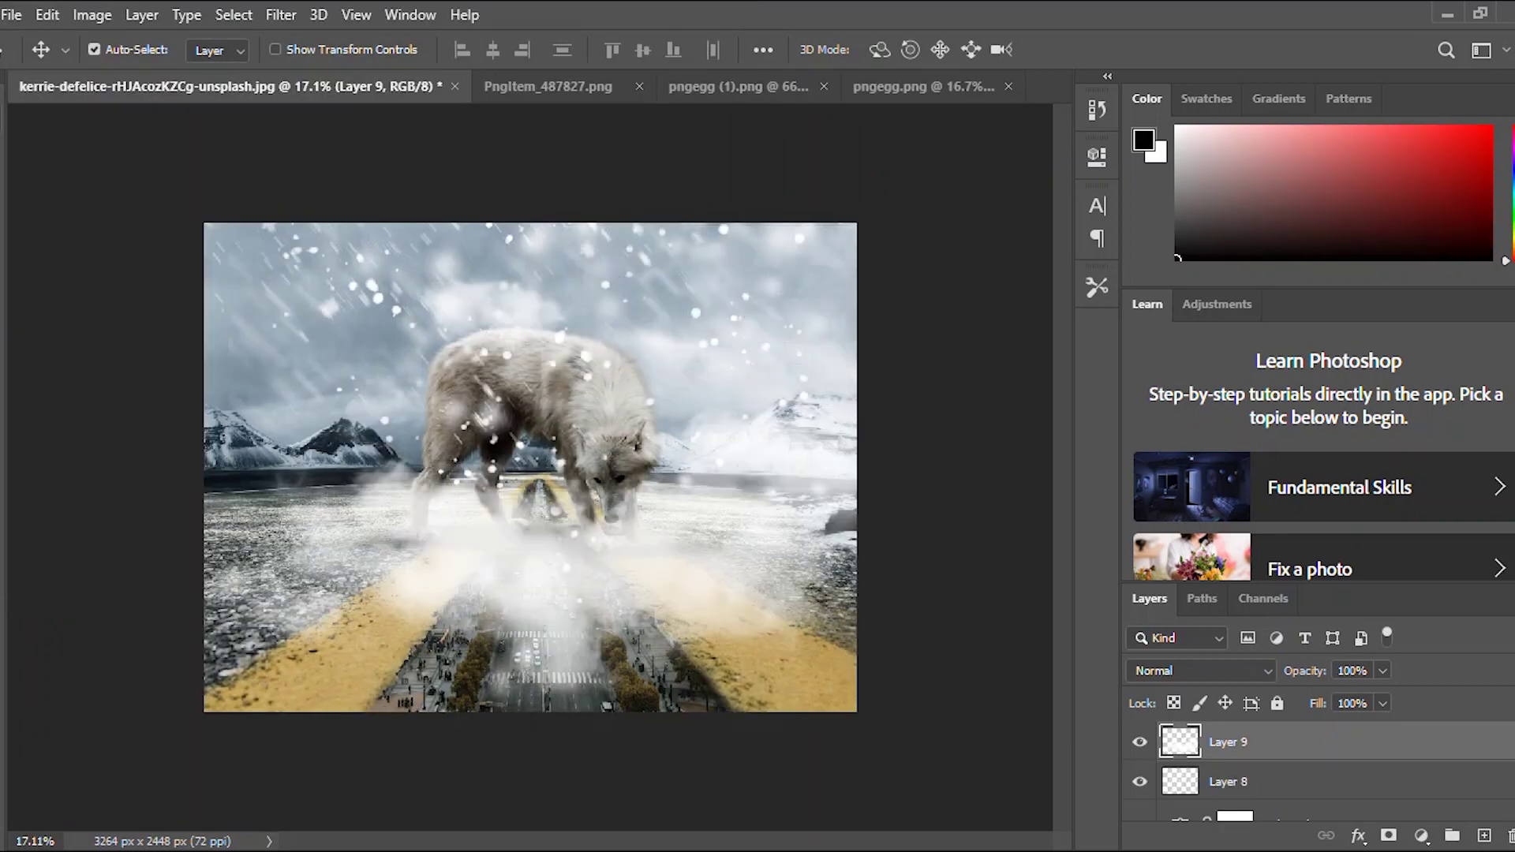
scroll(580, 489, down, 5)
key(ctrl+t)
drag(597, 528, 565, 446)
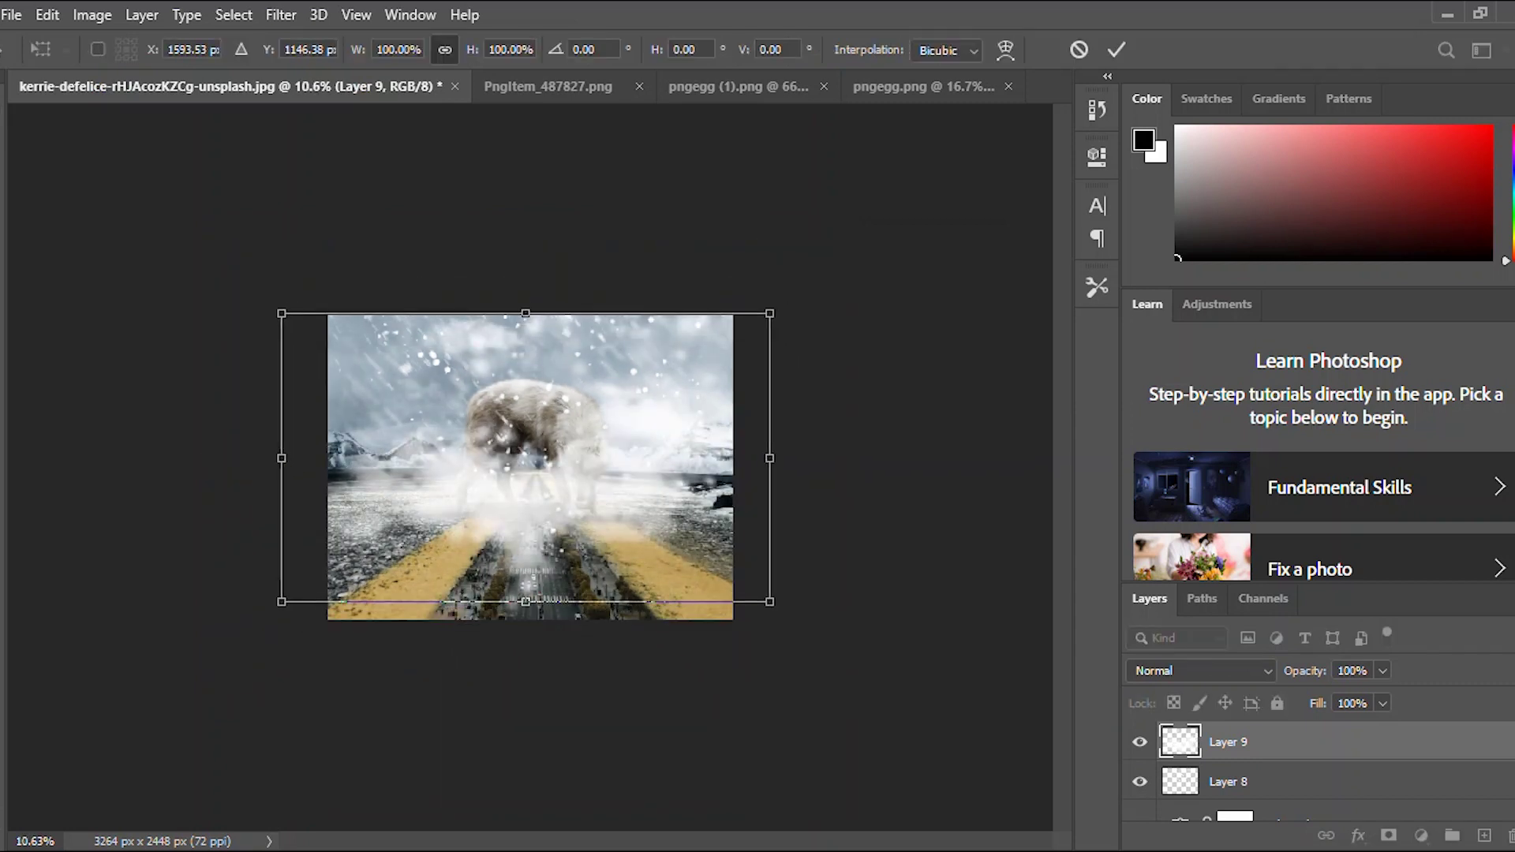
key(Return)
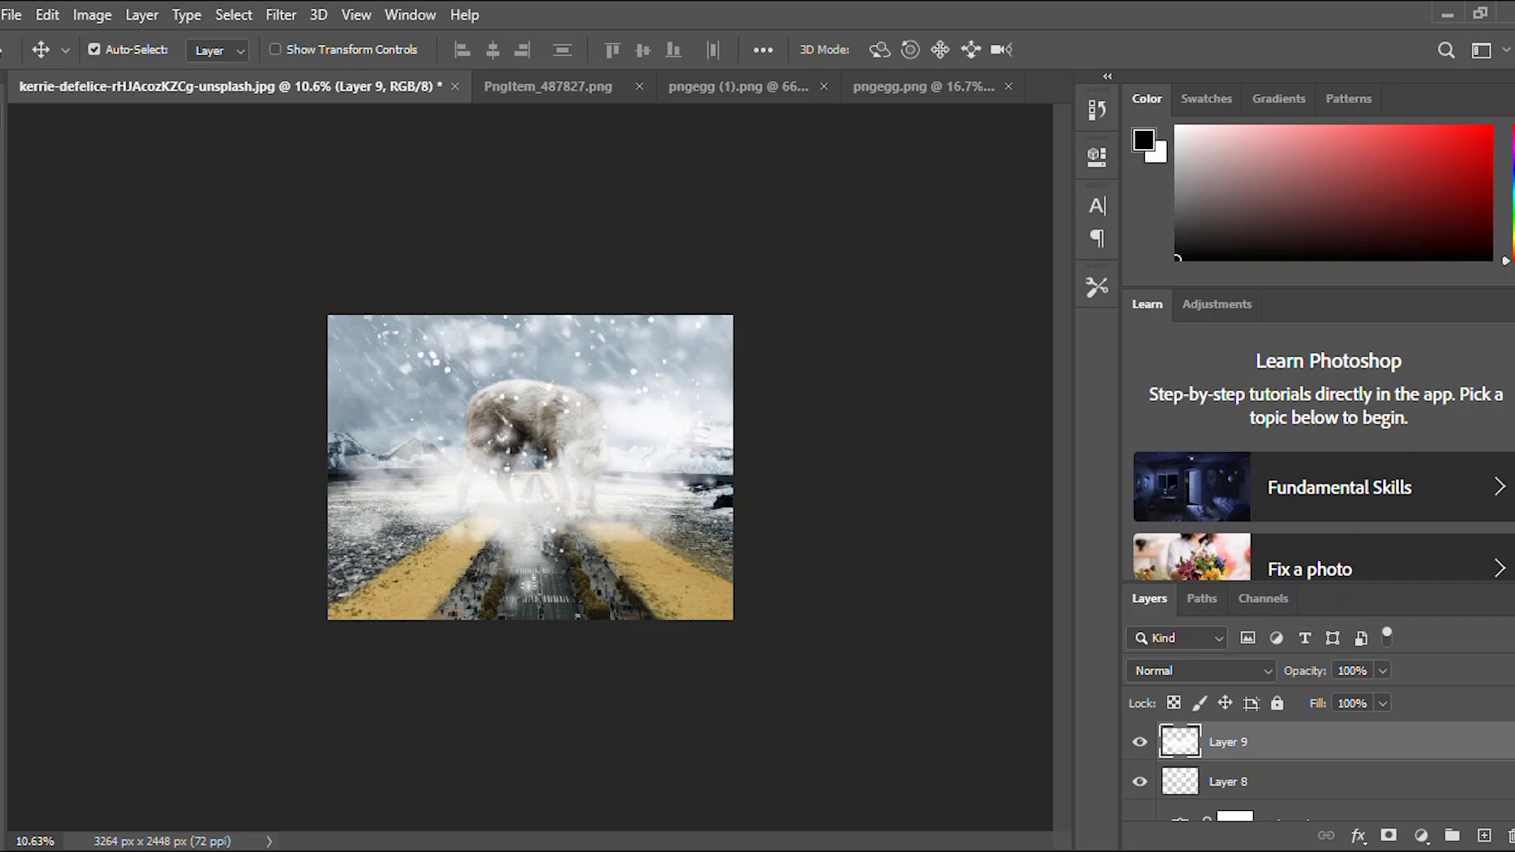
Set the Layer 9 fog to 60% opacity and move it behind the wolf, between Layer 7 copy 3 and Layer 3.
text(61)
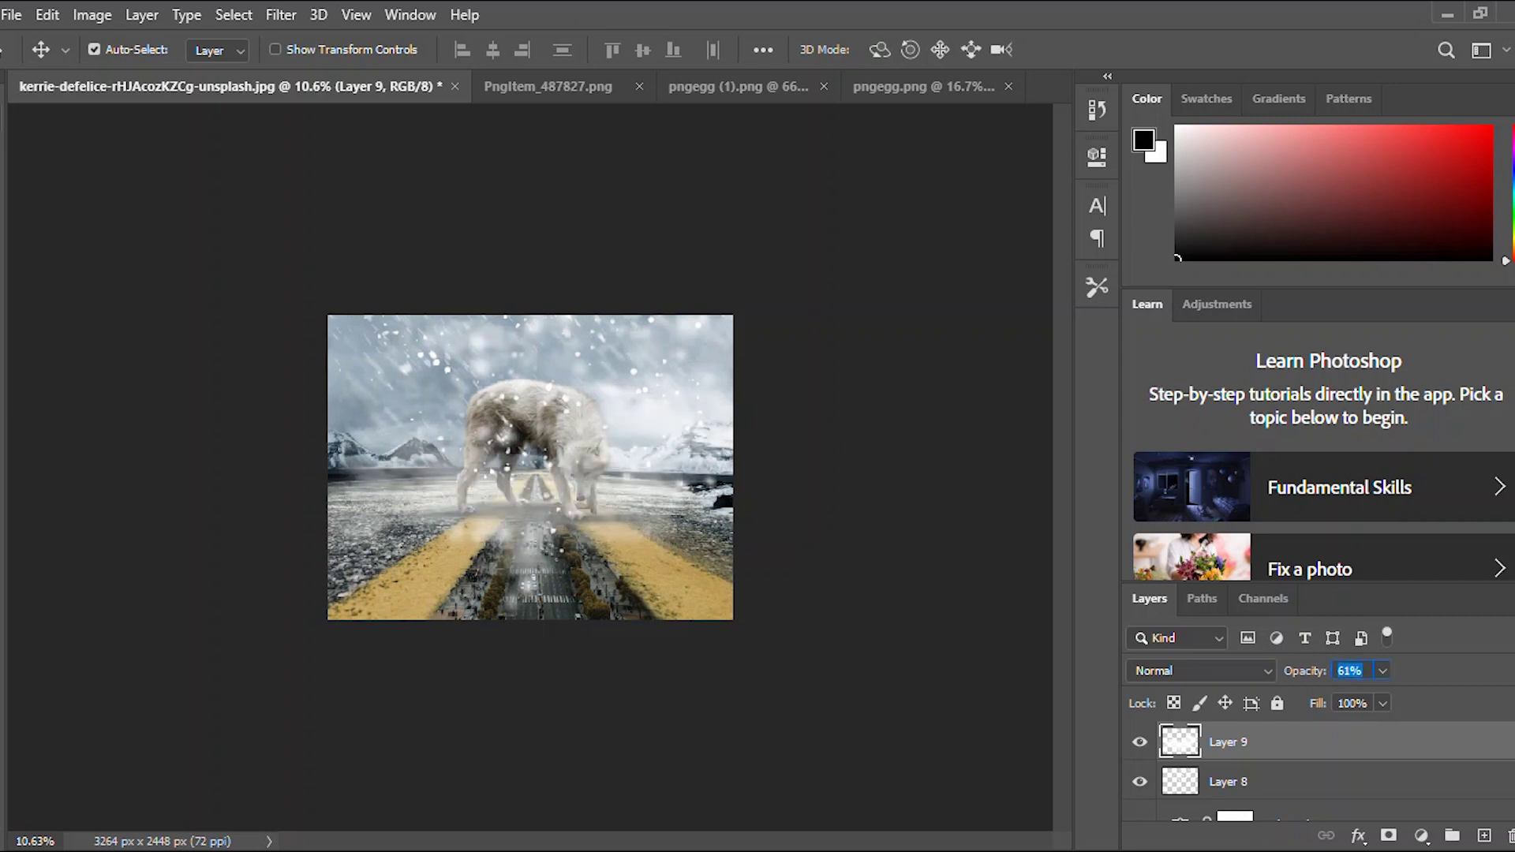
drag(1260, 671, 1259, 671)
scroll(530, 467, up, 5)
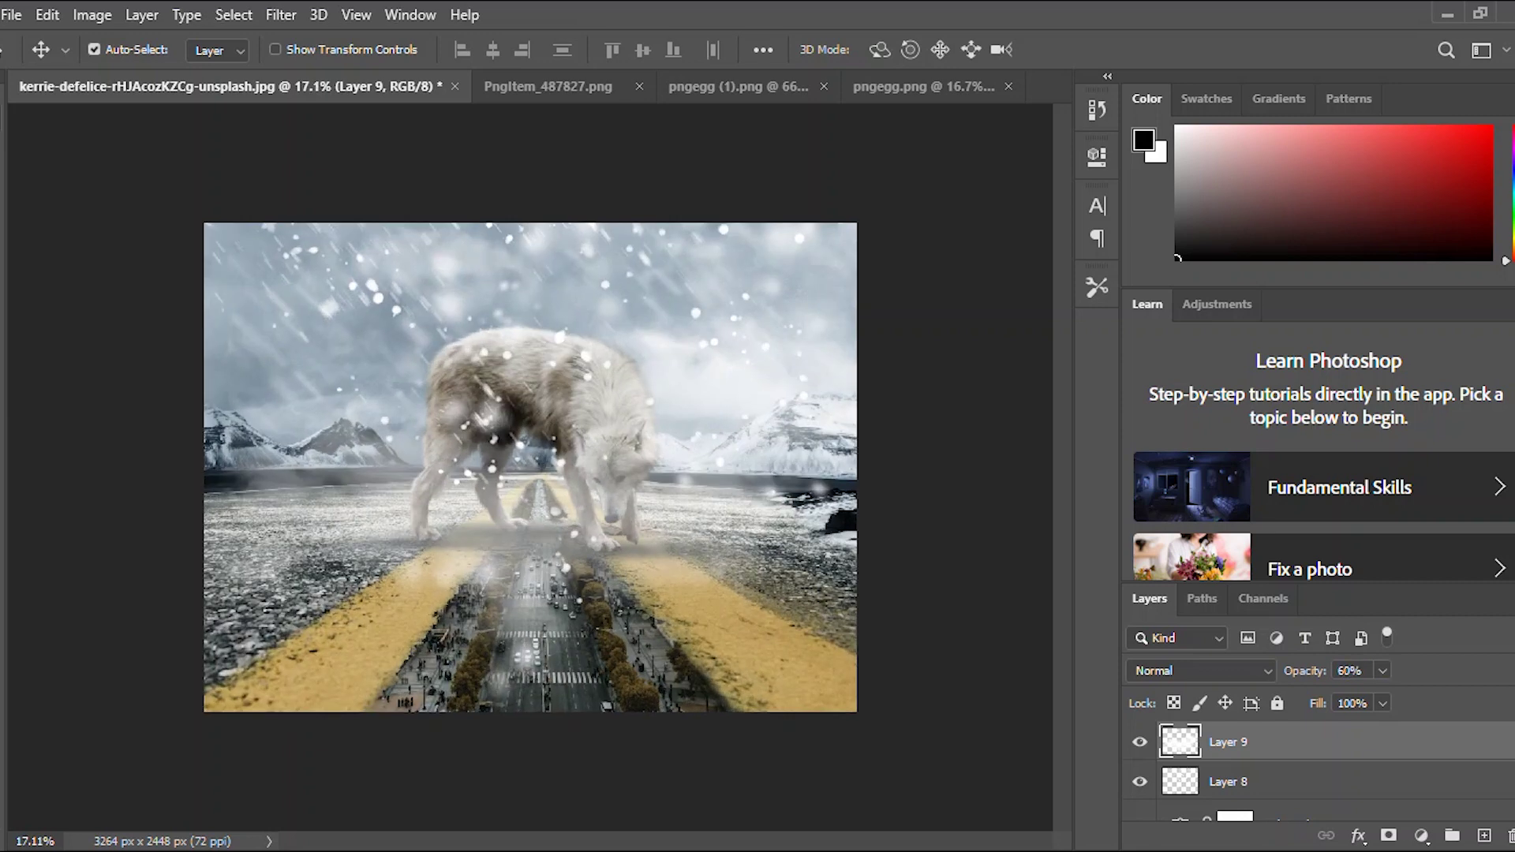
drag(1231, 743, 1231, 782)
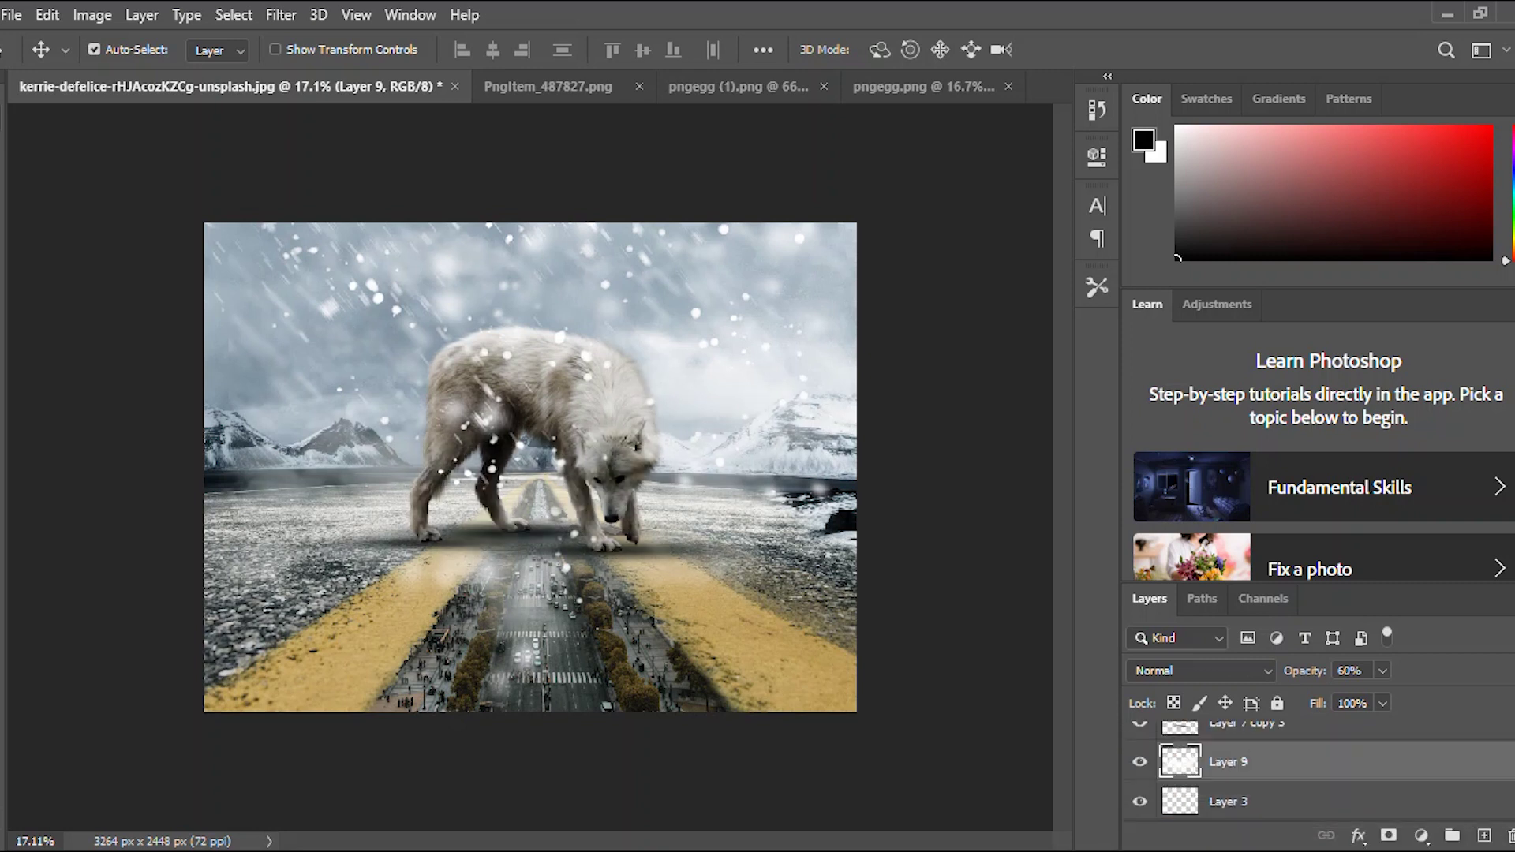
key(ctrl)
key(ctrl+t)
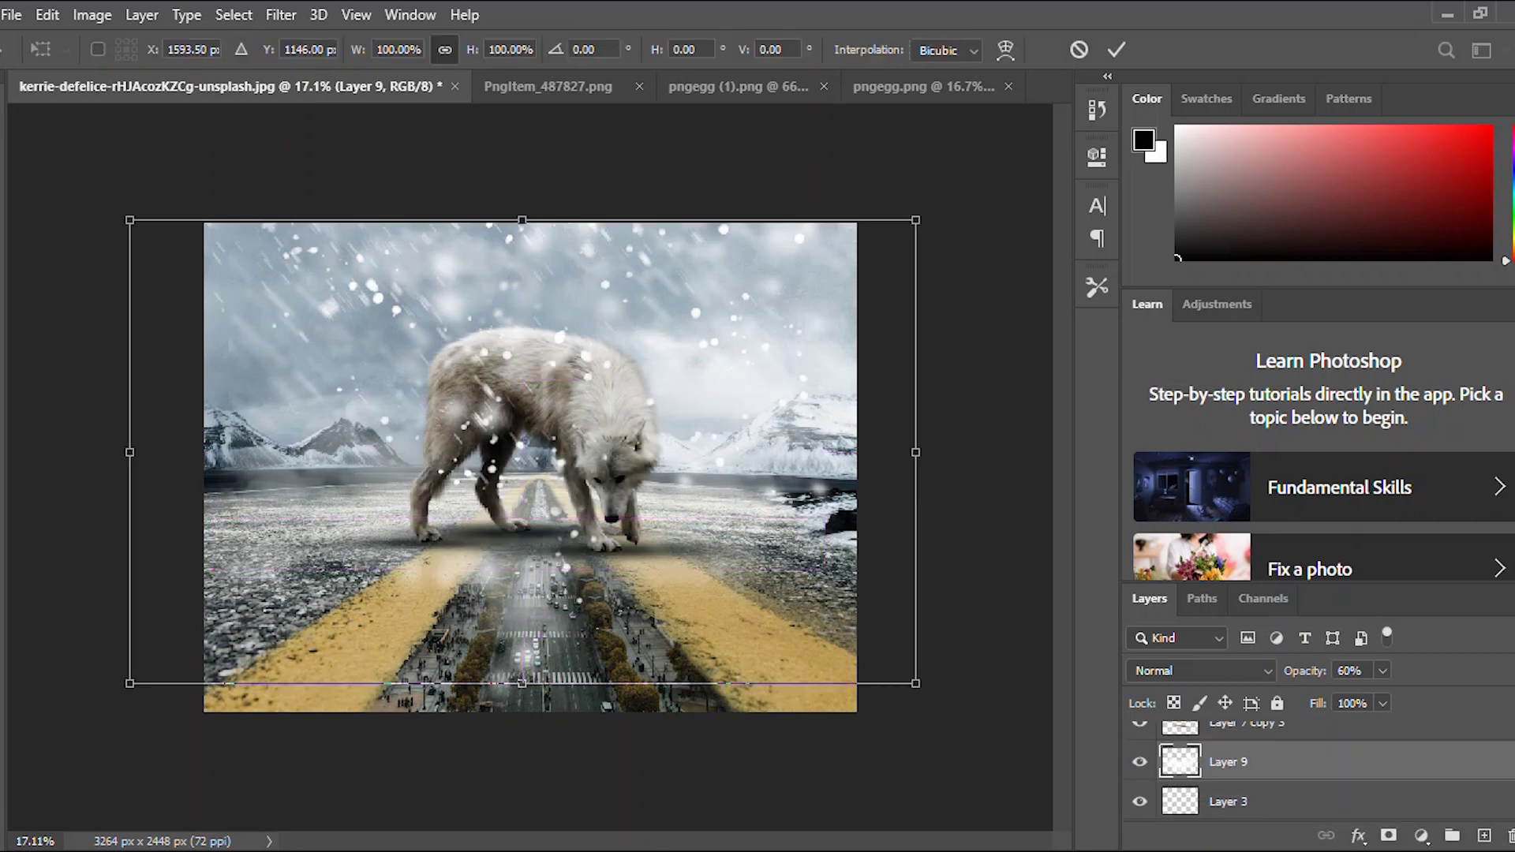
key(Return)
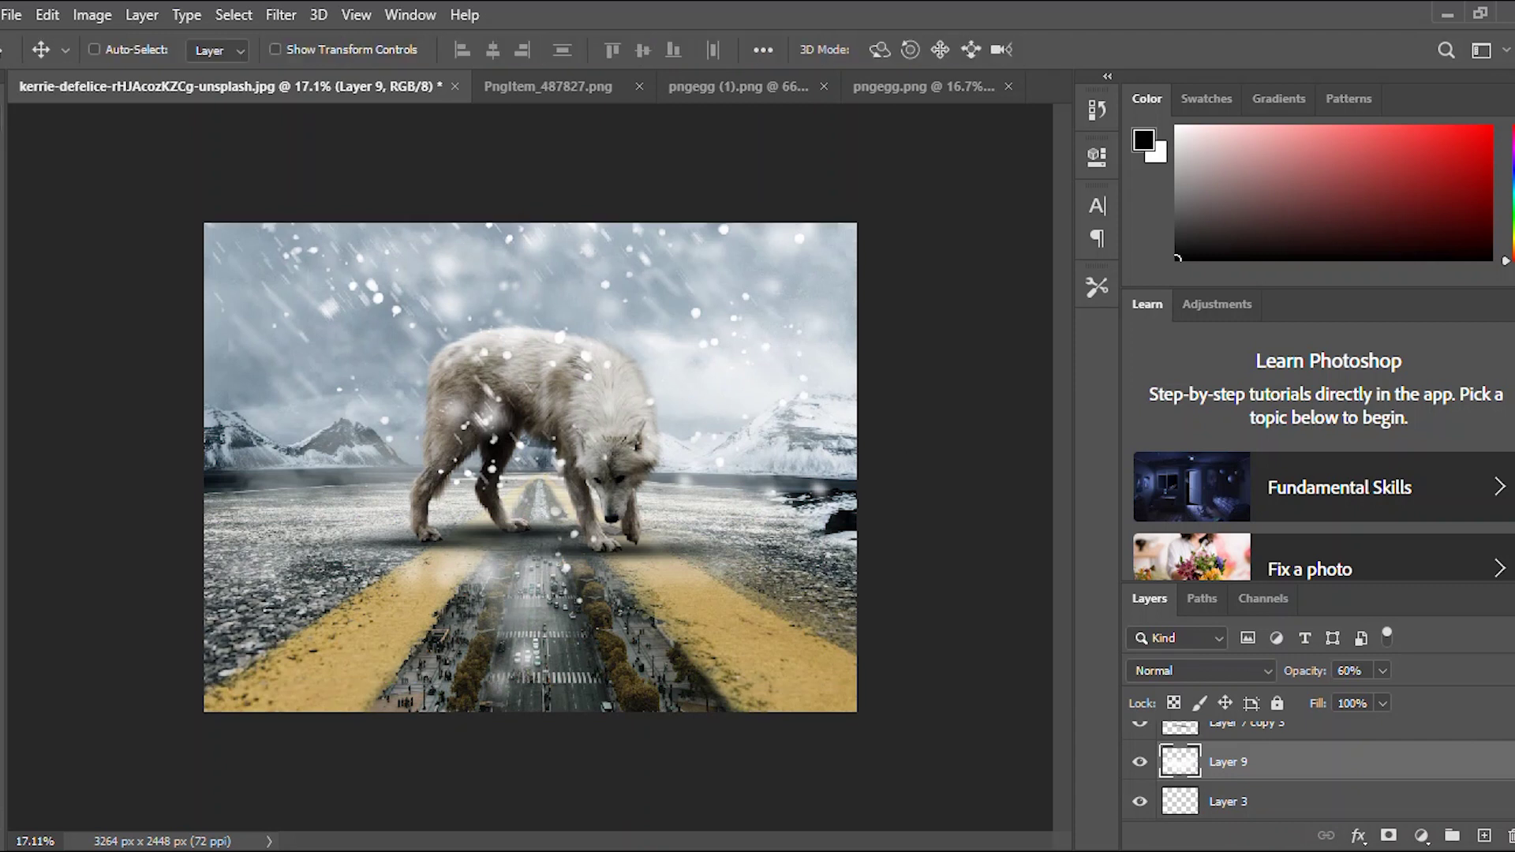
Duplicate the Layer 9 fog, place the copy above the wolf's Layer 6 and shift it to about X 174.6, Y 1391.4 px.
key(ctrl+j)
key(ctrl+])
key(ctrl+])
key(ctrl+])
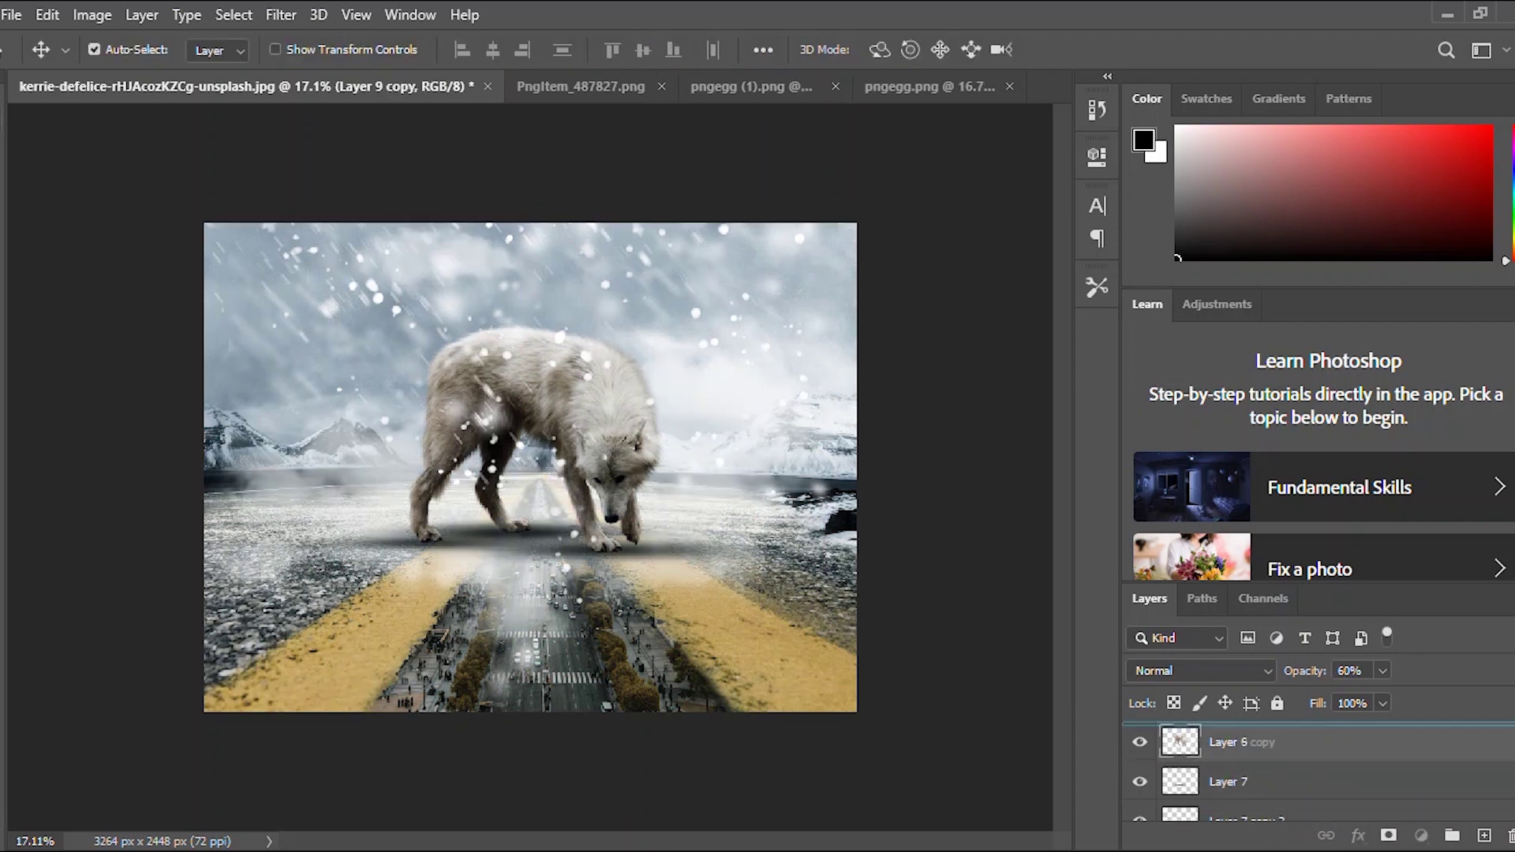
key(ctrl+t)
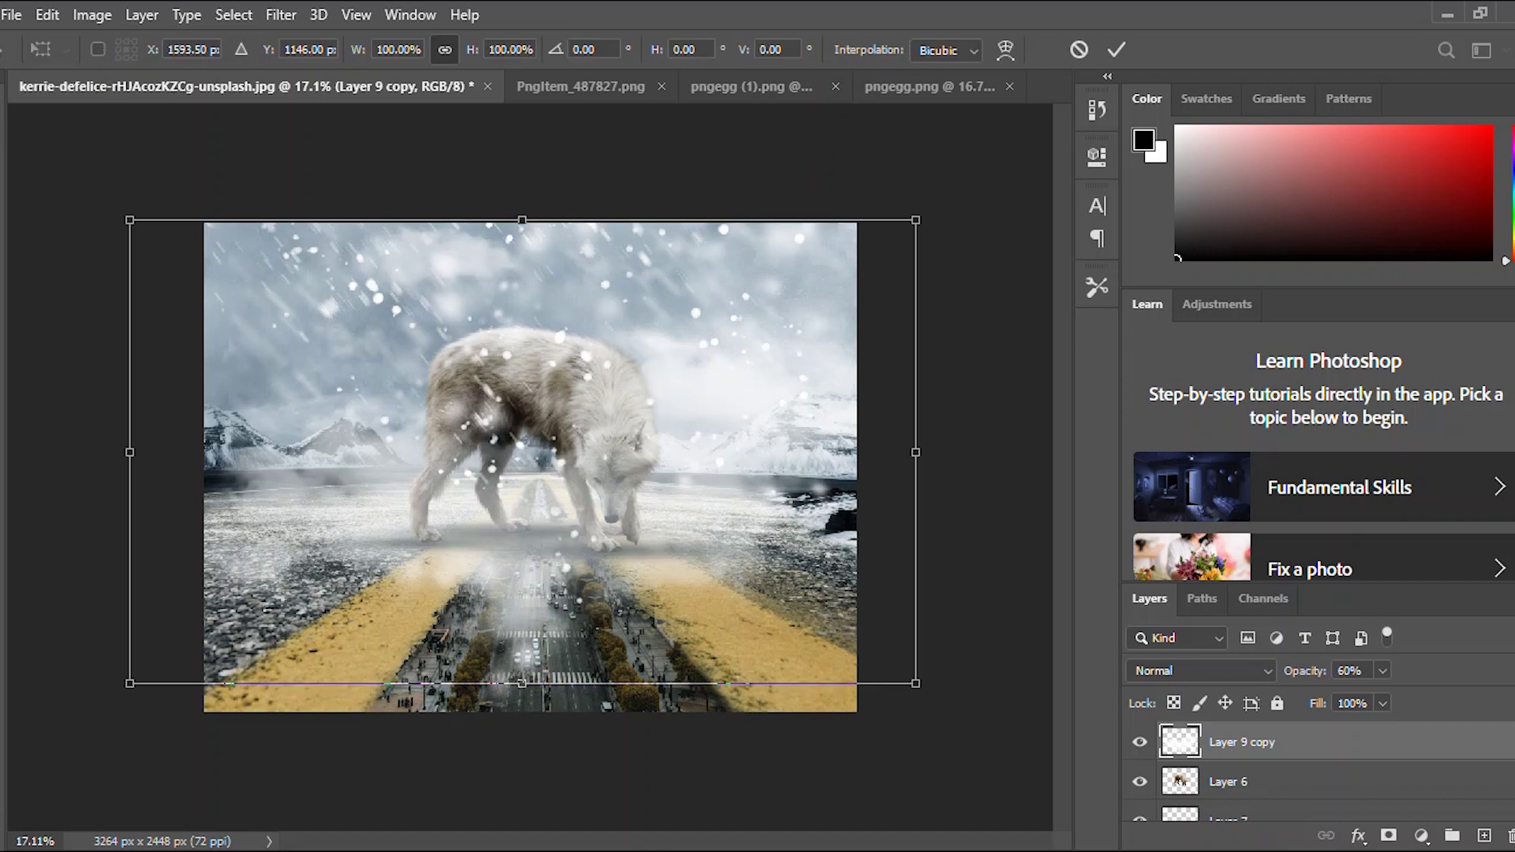
drag(663, 442, 307, 488)
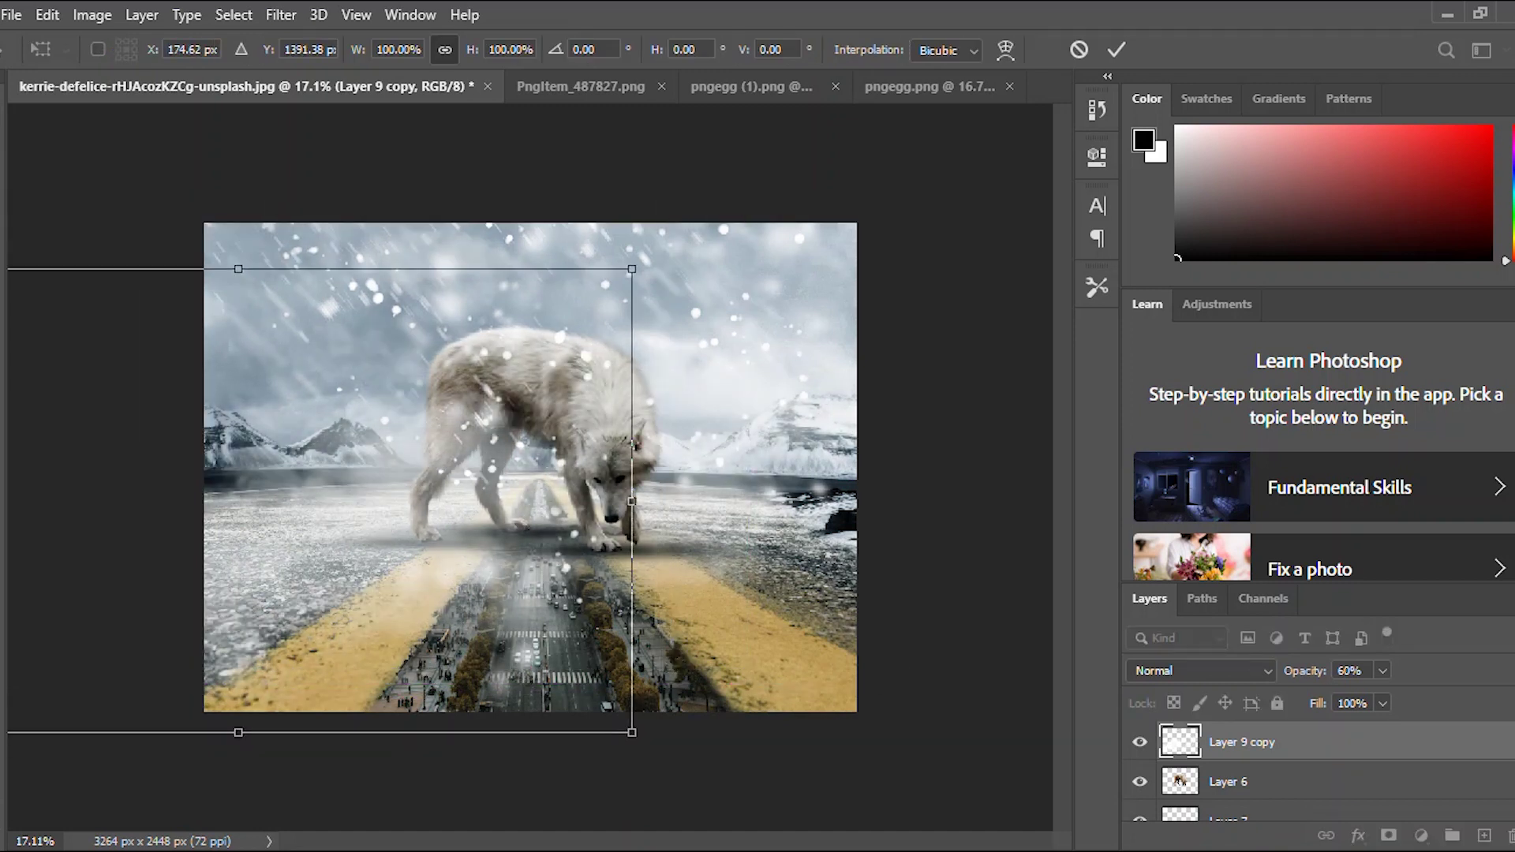
key(Return)
Duplicate the Layer 9 copy fog and move the new copy over the road's right yellow line and roadside.
key(ctrl+j)
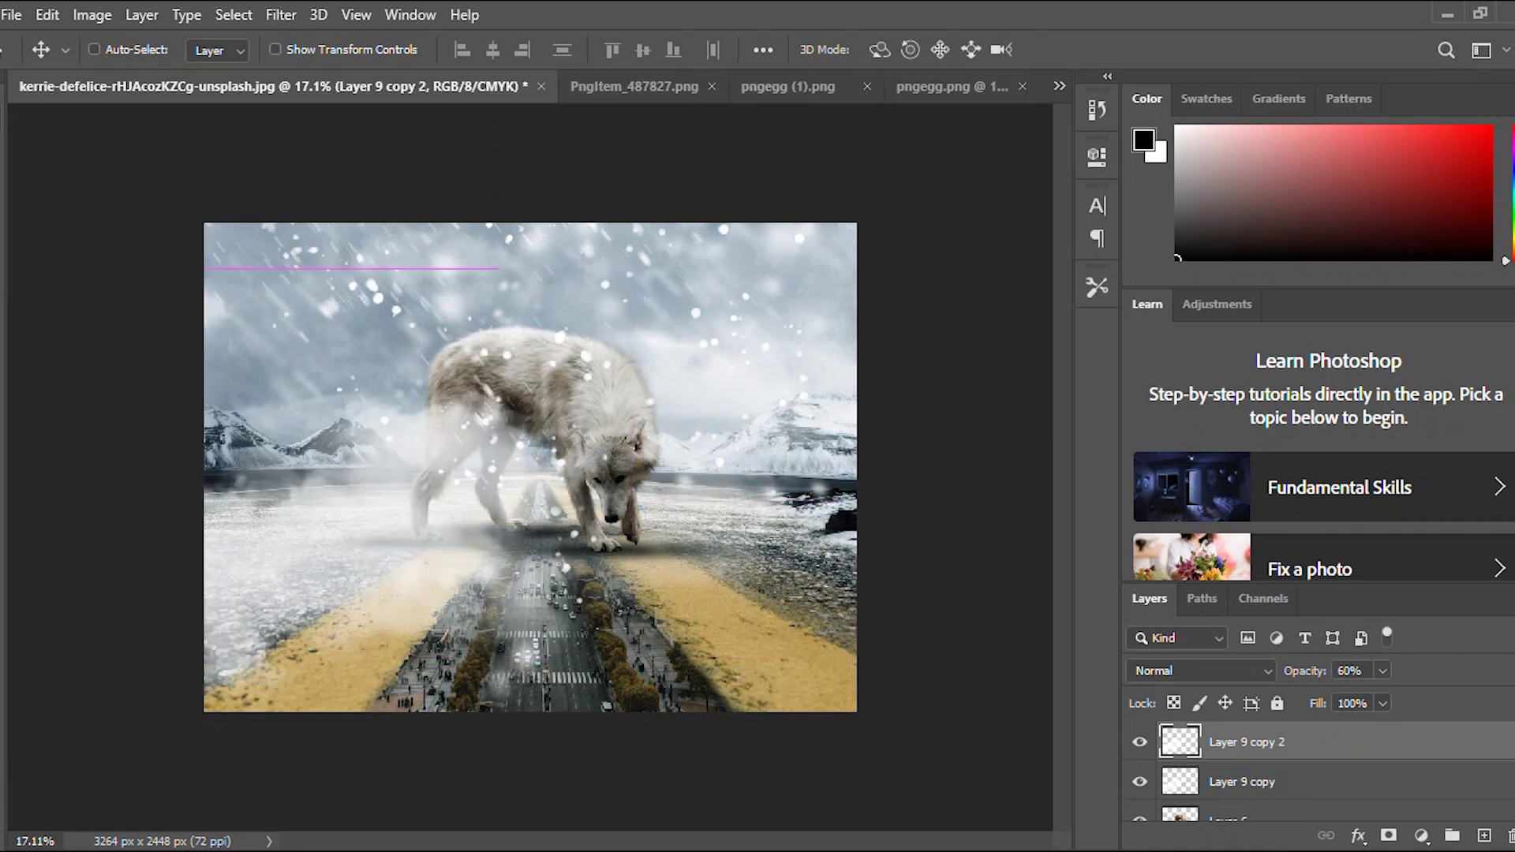
drag(478, 492, 876, 515)
drag(699, 495, 823, 522)
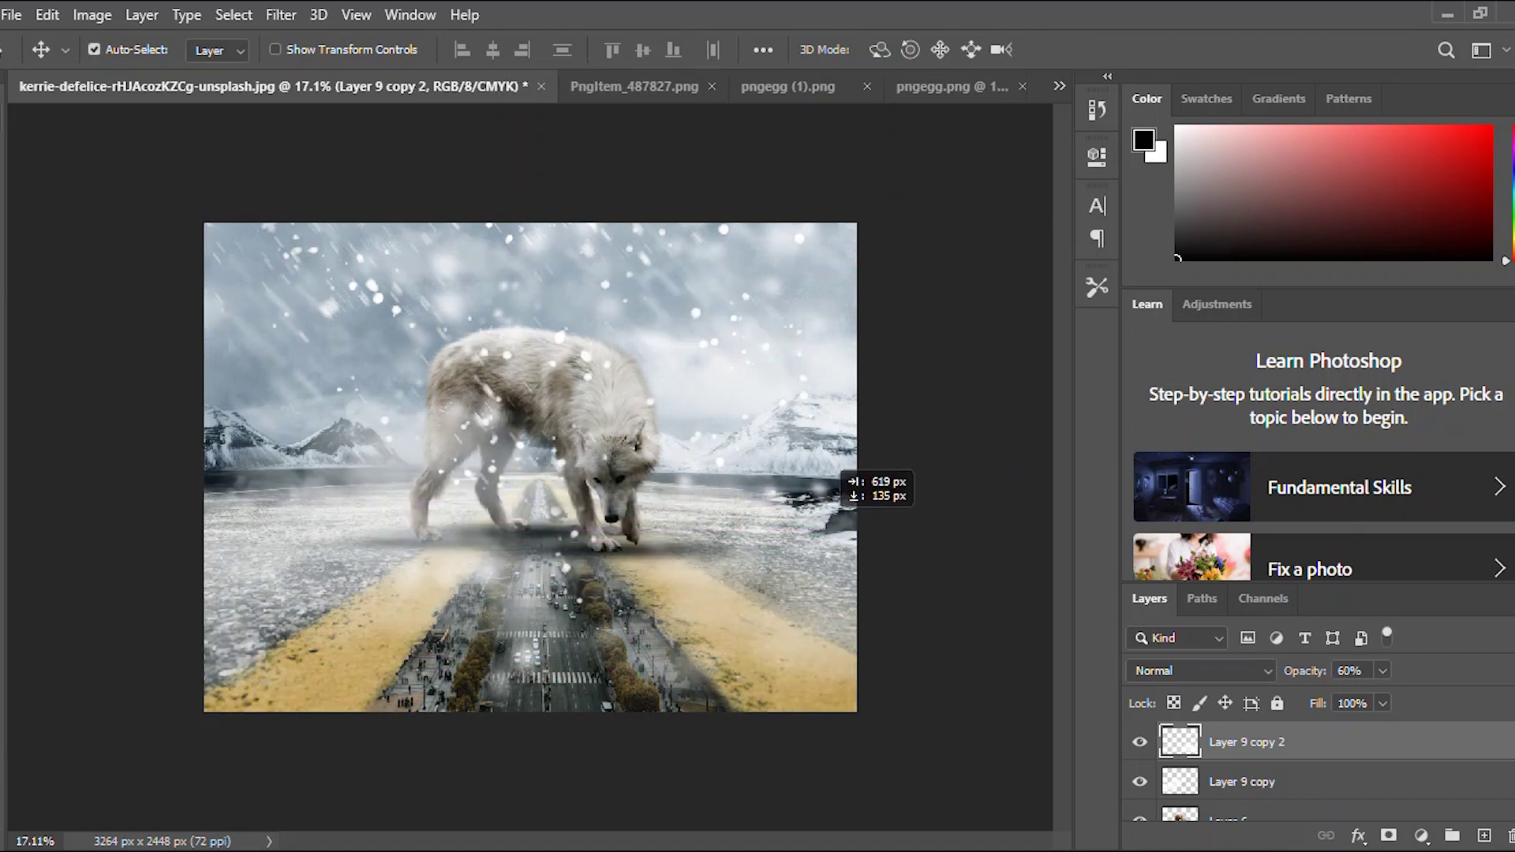
drag(830, 467, 815, 474)
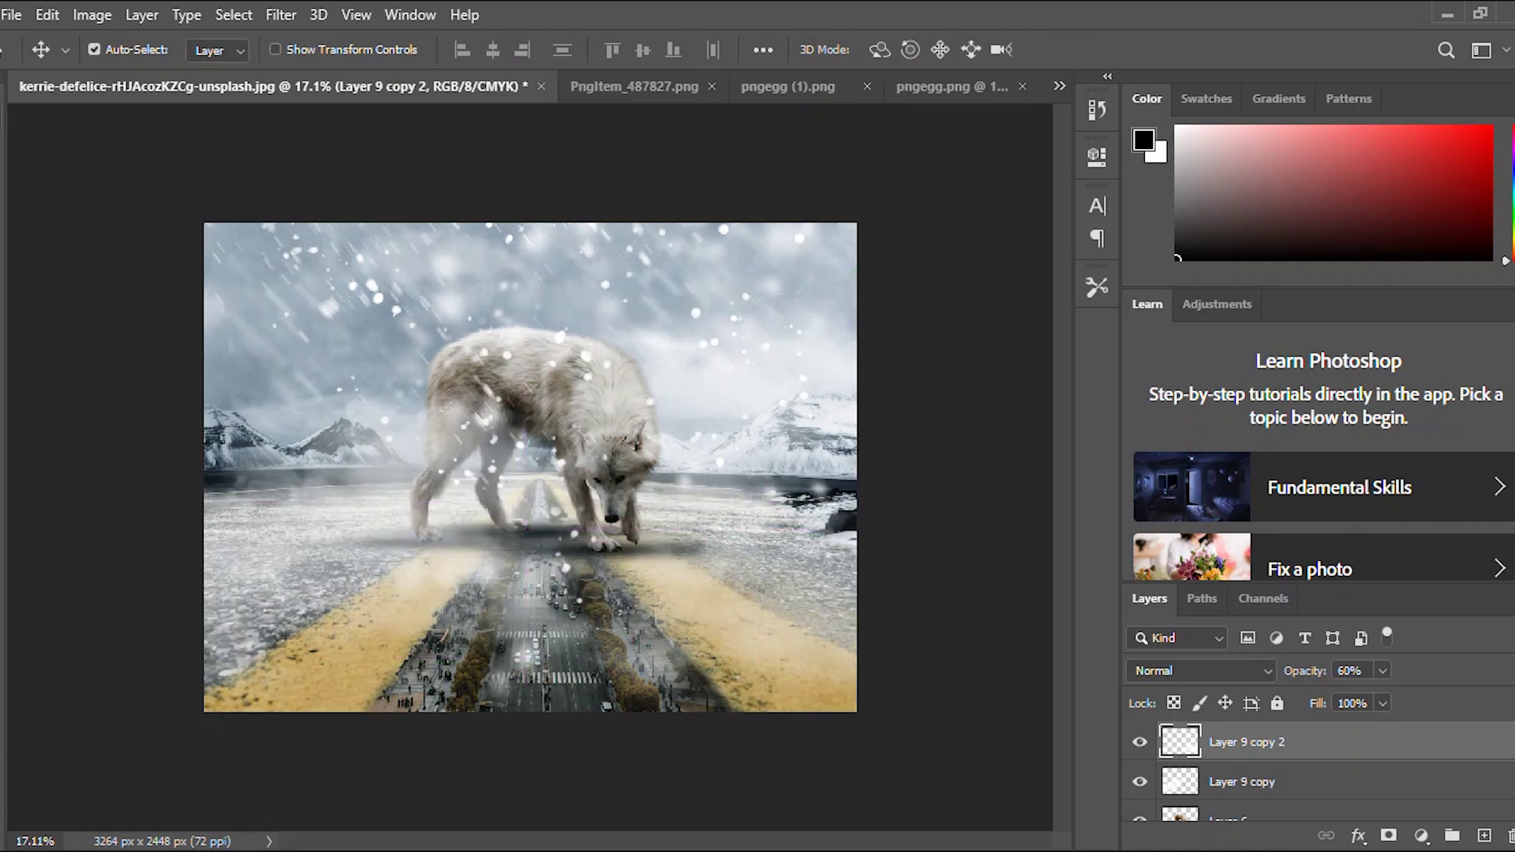
Lower the opacity of the Layer 9 copy and Layer 9 copy 2 fog layers to 36%.
shift+click(1294, 782)
drag(1305, 671, 1287, 671)
key(ctrl+z)
key(ctrl+z)
key(ctrl+z)
key(ctrl+z)
key(ctrl+z)
key(ctrl+z)
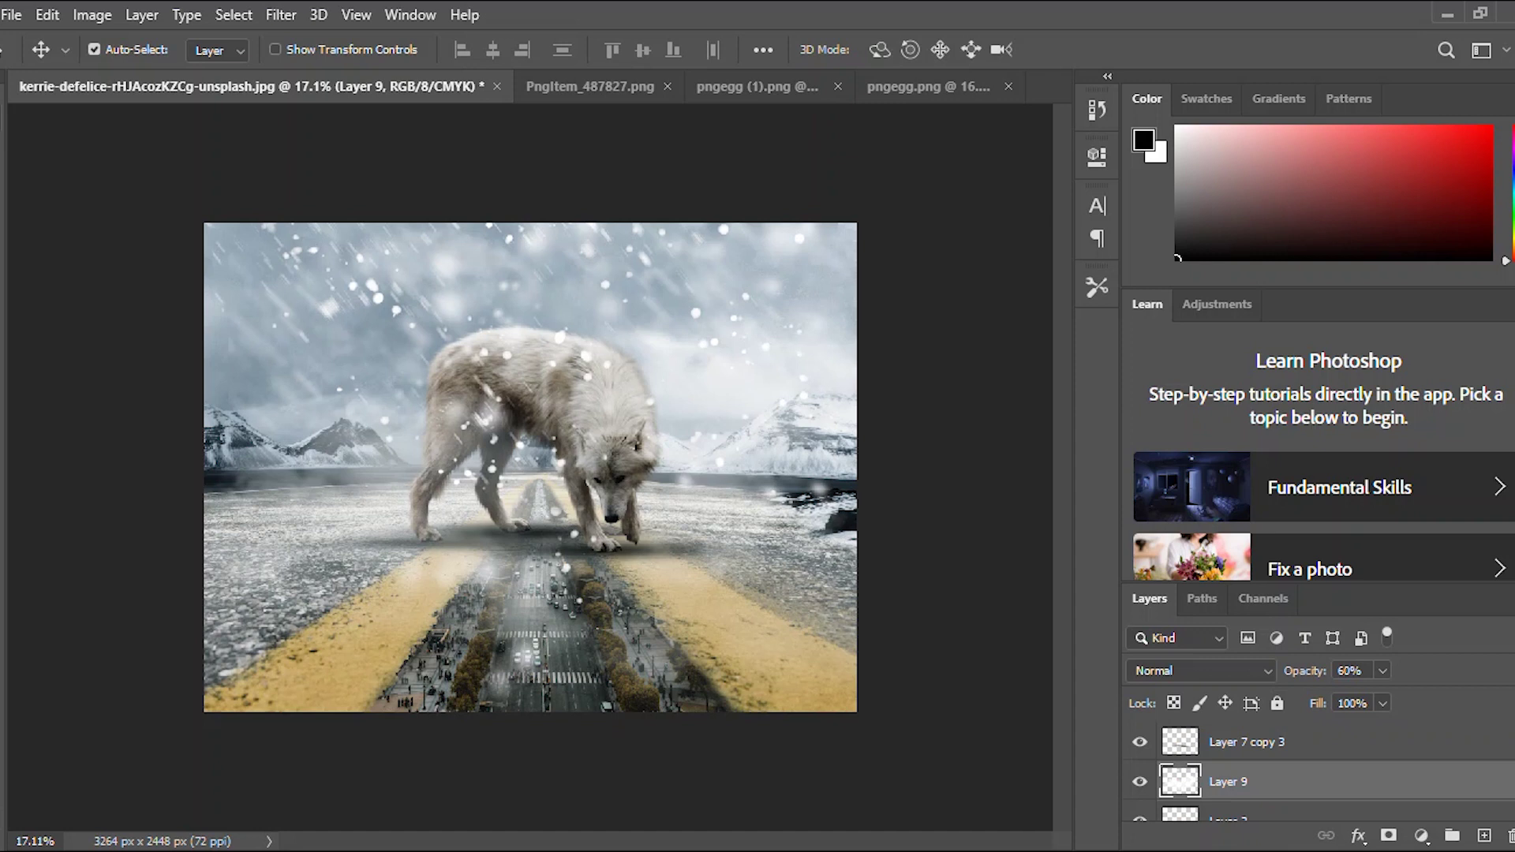
Raise the opacity of the Layer 9 fog behind the wolf to 95%.
key(3)
key(7)
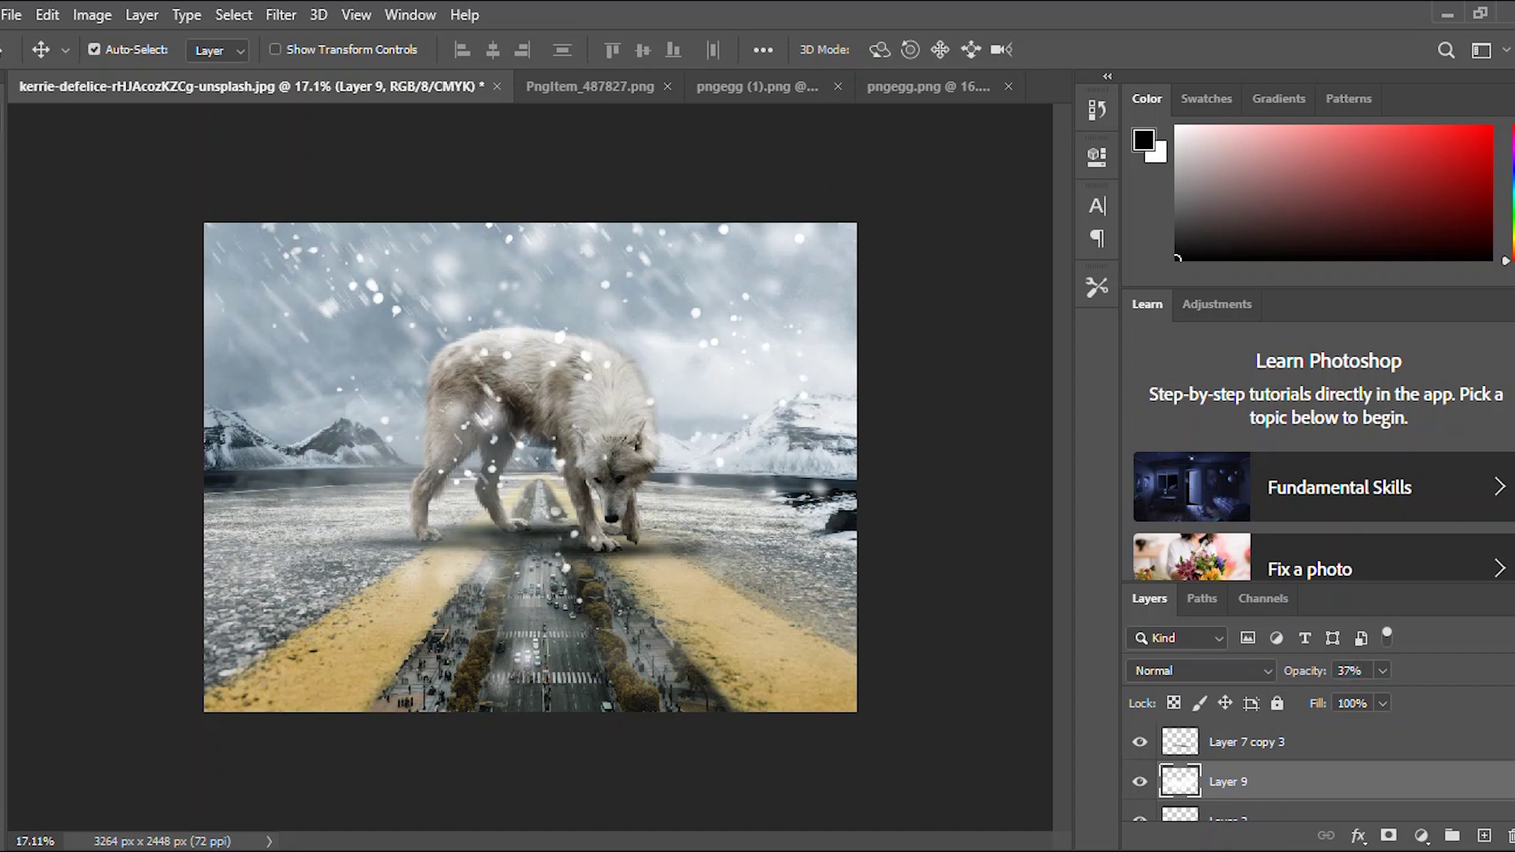
key(7)
key(7)
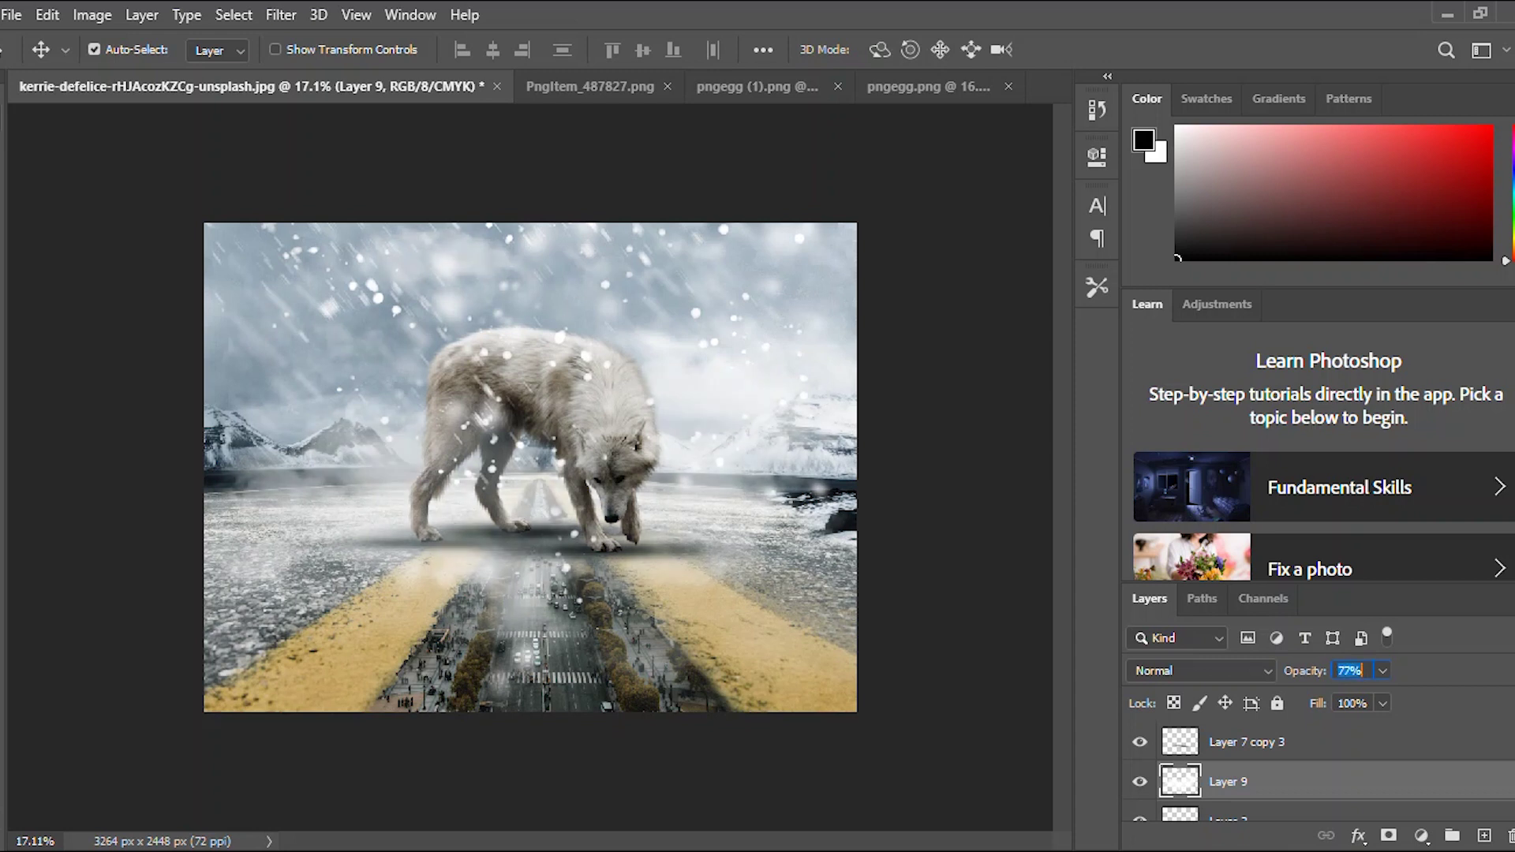
key(9)
key(5)
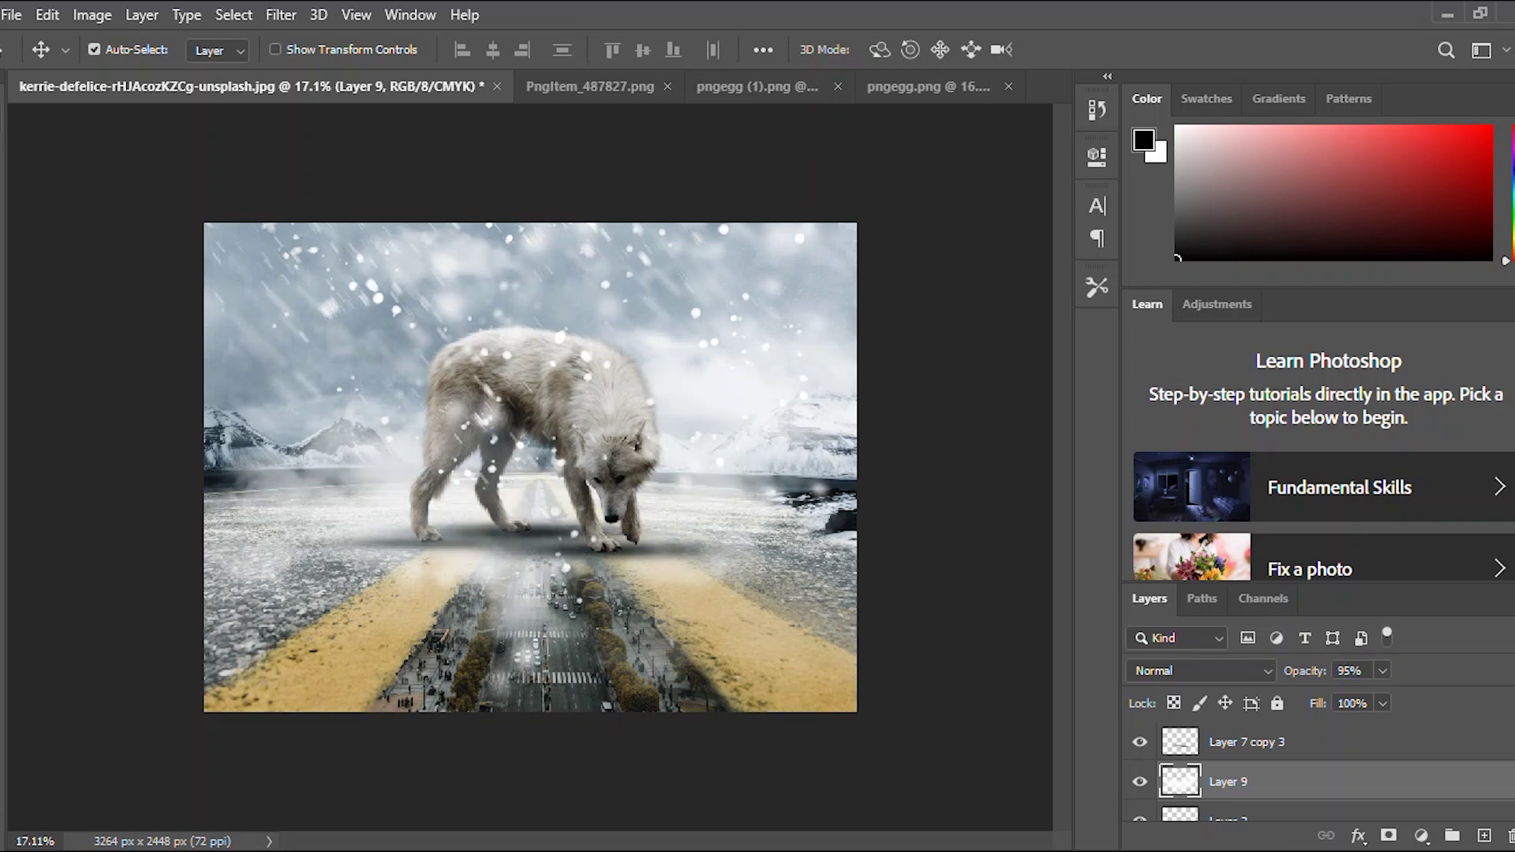
Set the opacity of the Layer 8 snow overlay to 78%.
scroll(530, 467, up, 2)
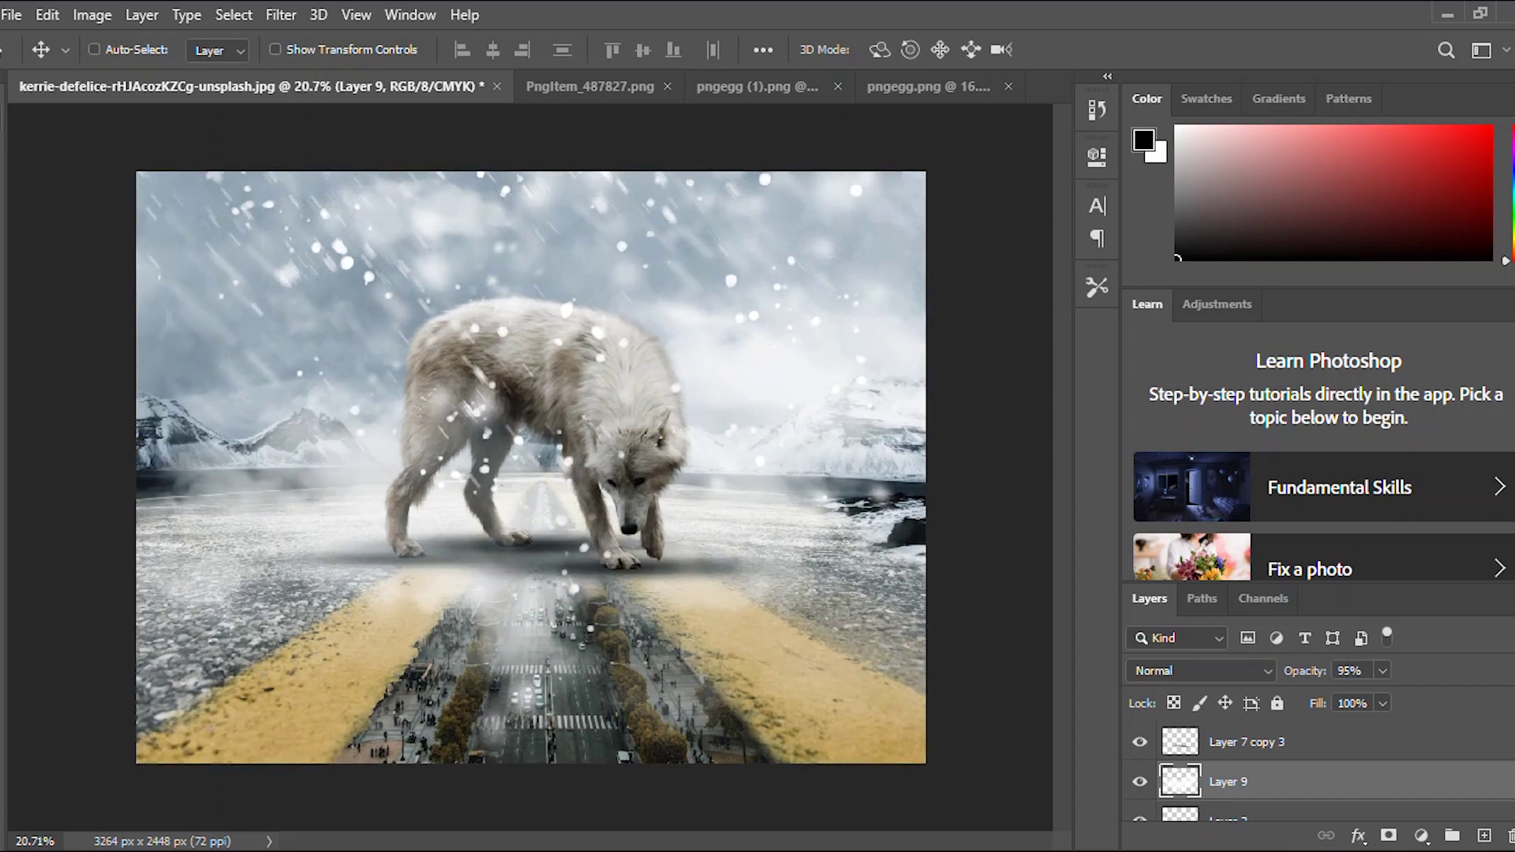
scroll(1318, 777, up, 1)
scroll(1318, 777, down, 2)
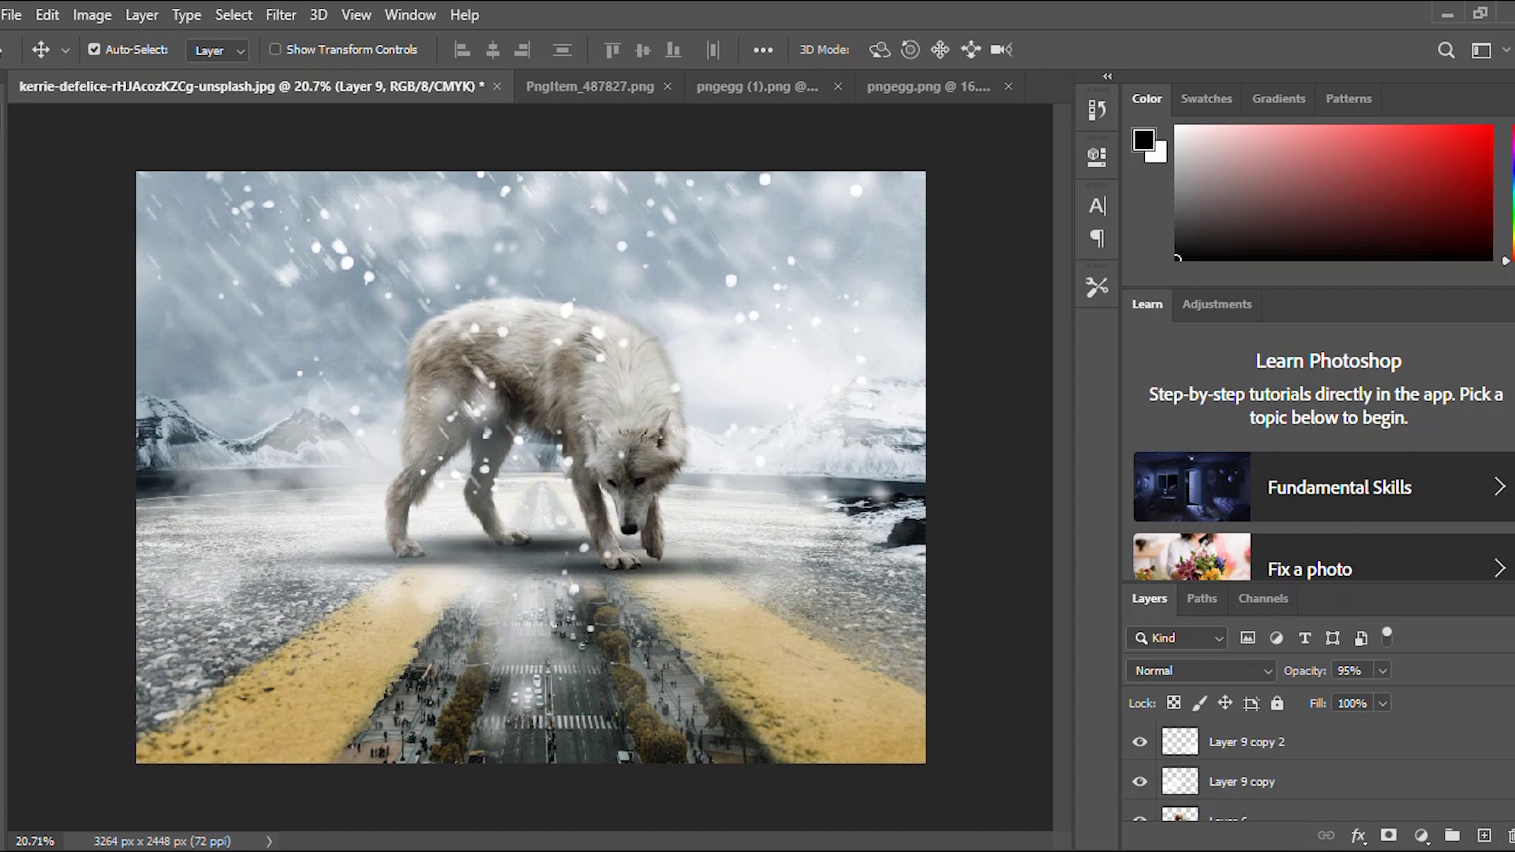
click(1317, 781)
scroll(1317, 777, up, 1)
scroll(1318, 777, down, 4)
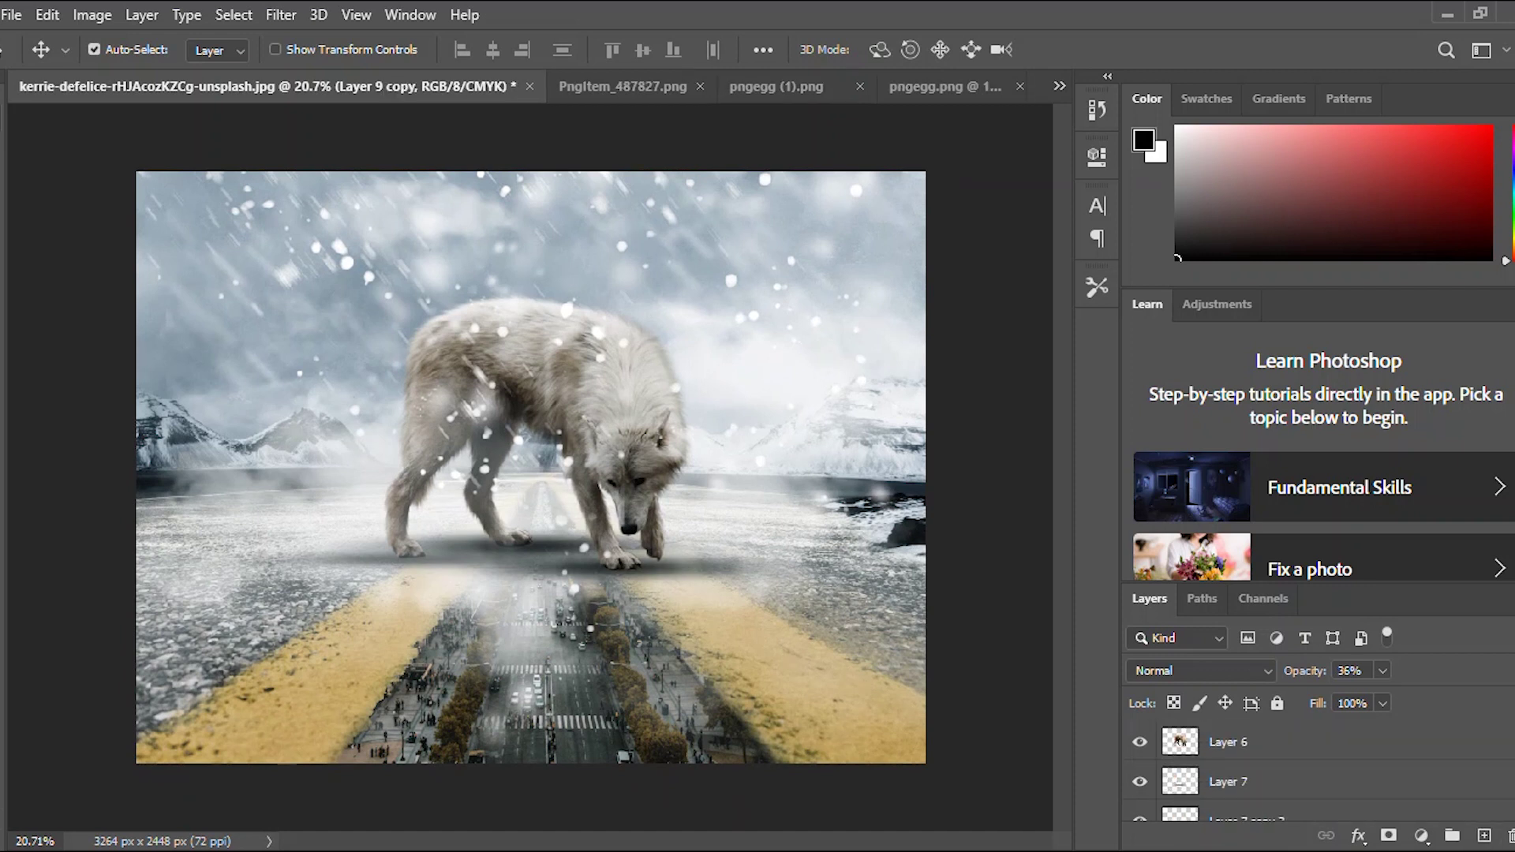
scroll(1318, 777, down, 1)
scroll(1318, 777, up, 10)
click(1318, 742)
mouse_move(1305, 670)
mouse_down()
mouse_move(1272, 671)
mouse_move(1313, 670)
mouse_up()
Softly fade the Layer 8 snow over the wolf and scenery with a 1700 px eraser at 12% opacity.
key(e)
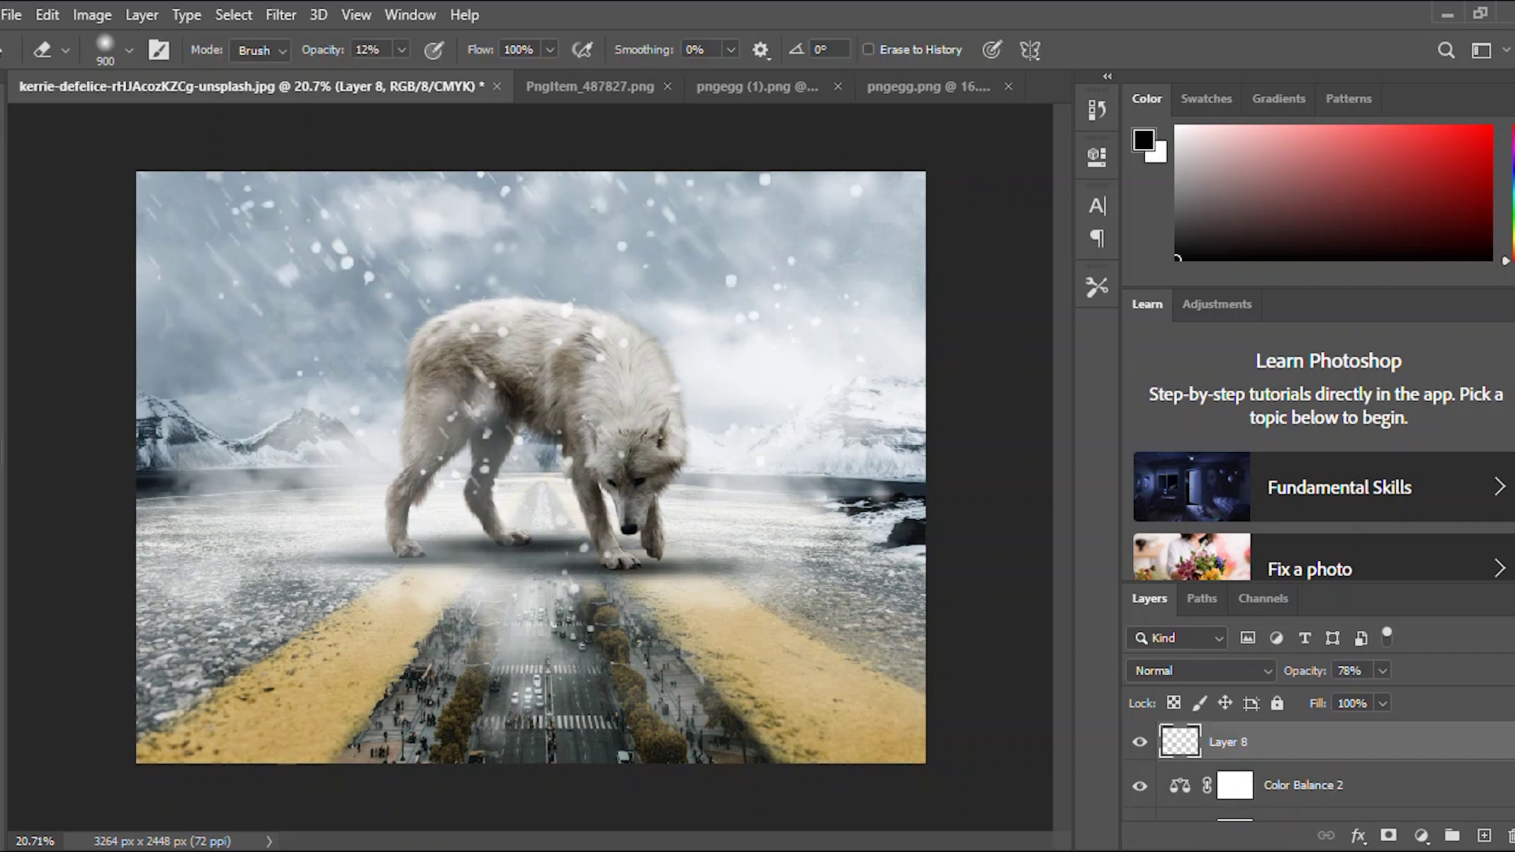
key(bracketright)
key(bracketright)
key(bracketright)
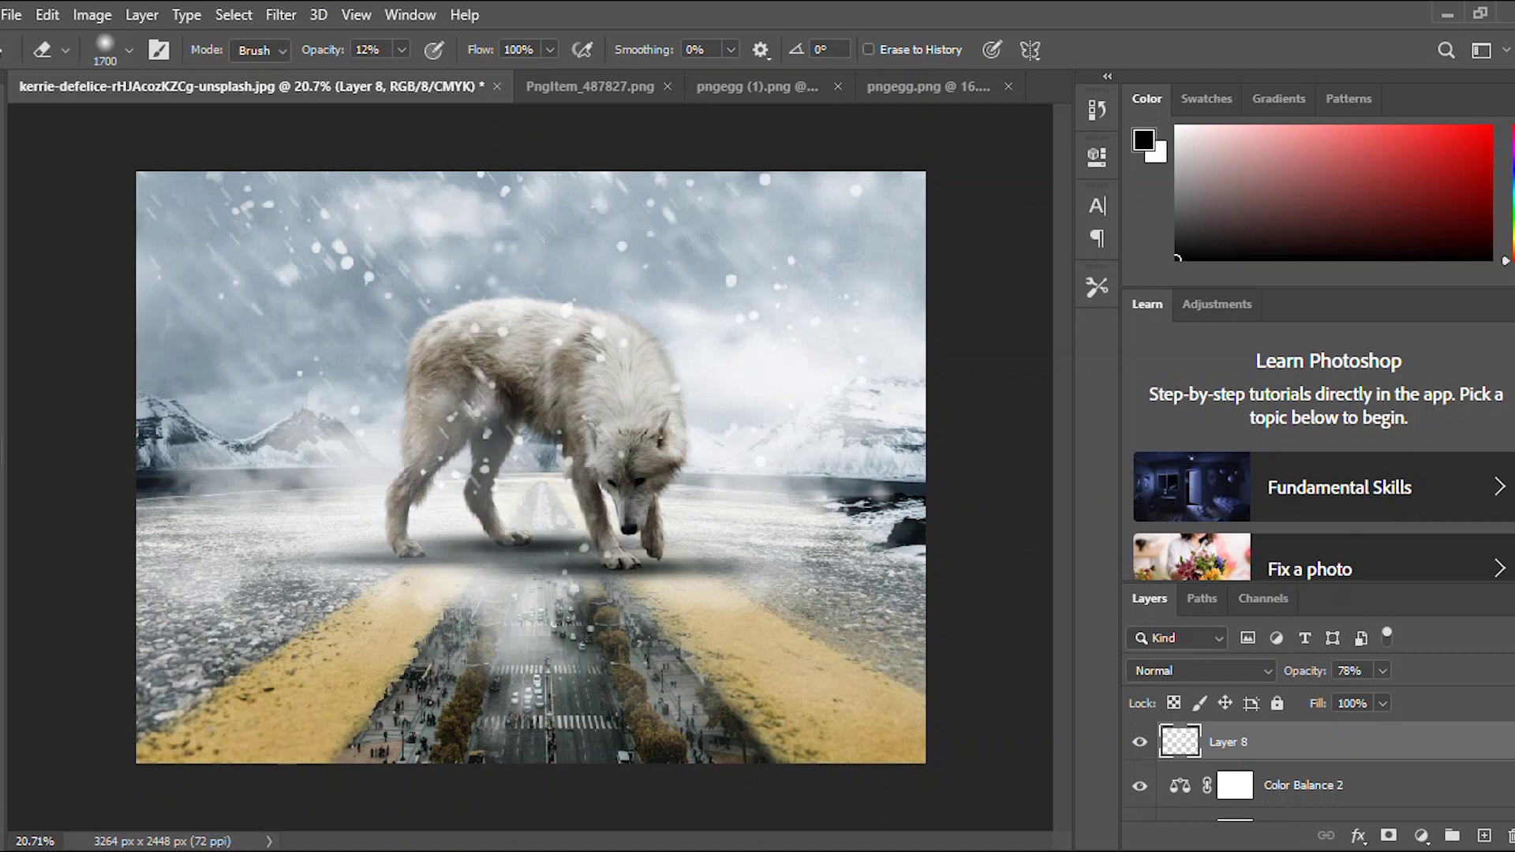
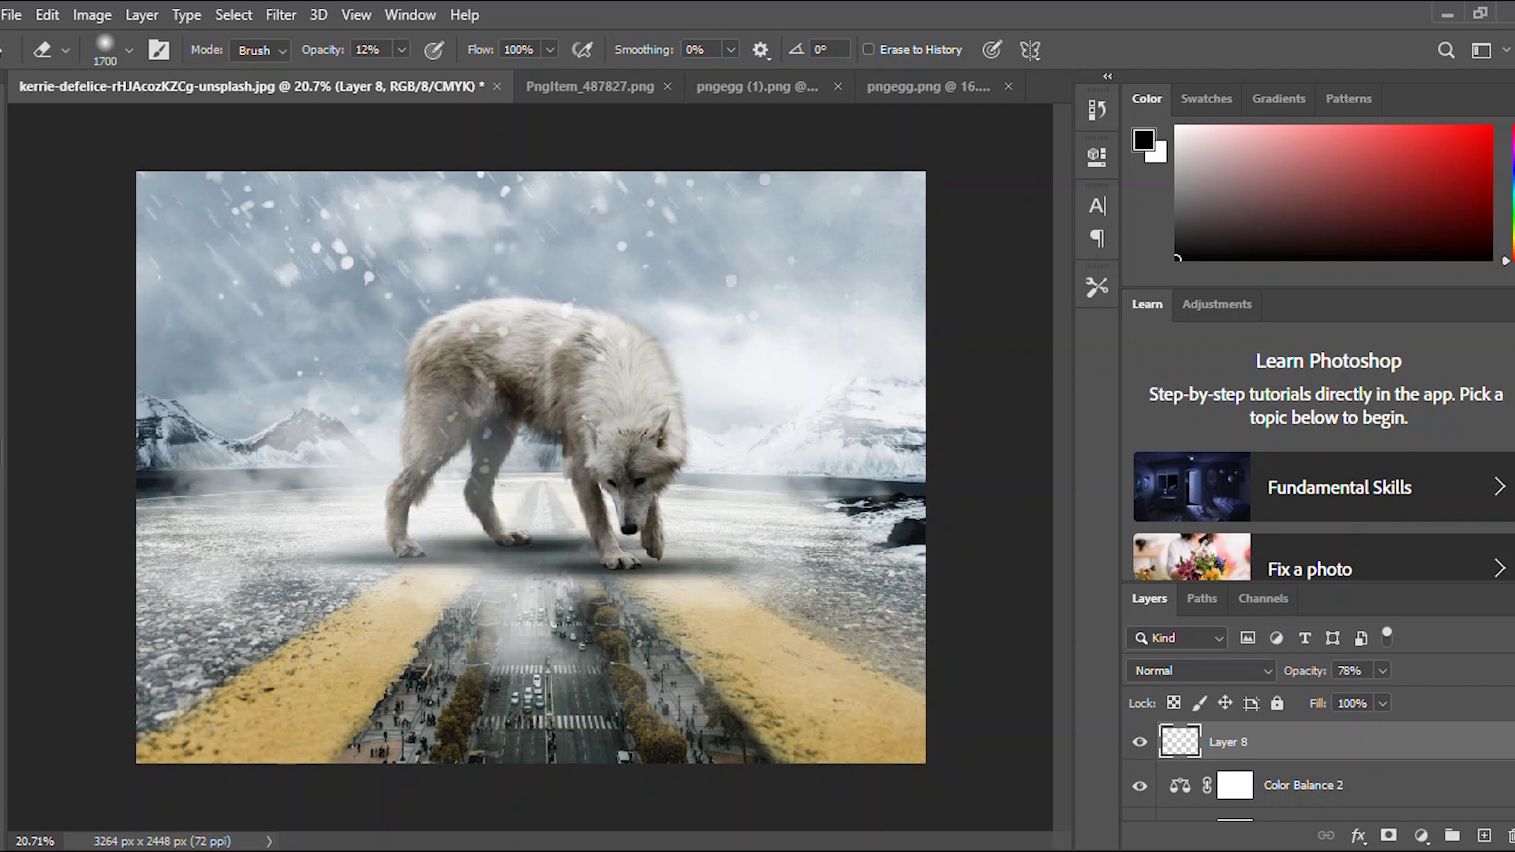
Duplicate the Layer 8 snow, flip the copy to -100% width and height, and place it at about X 1687.4, Y 1908.5 px.
key(ctrl+j)
key(ctrl+t)
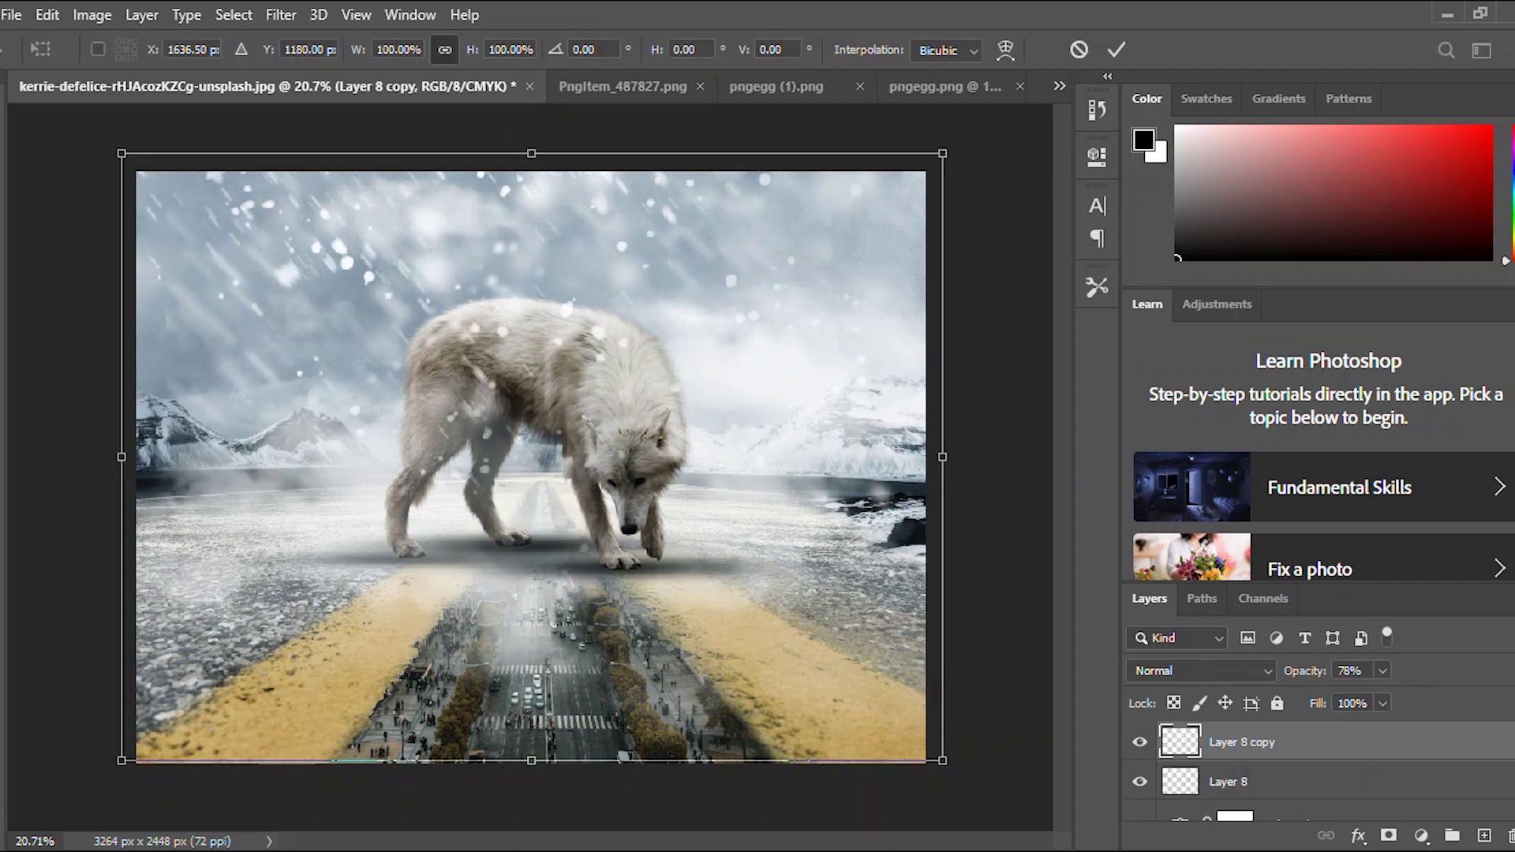
scroll(537, 436, down, 6)
drag(536, 435, 531, 566)
drag(769, 656, 142, 793)
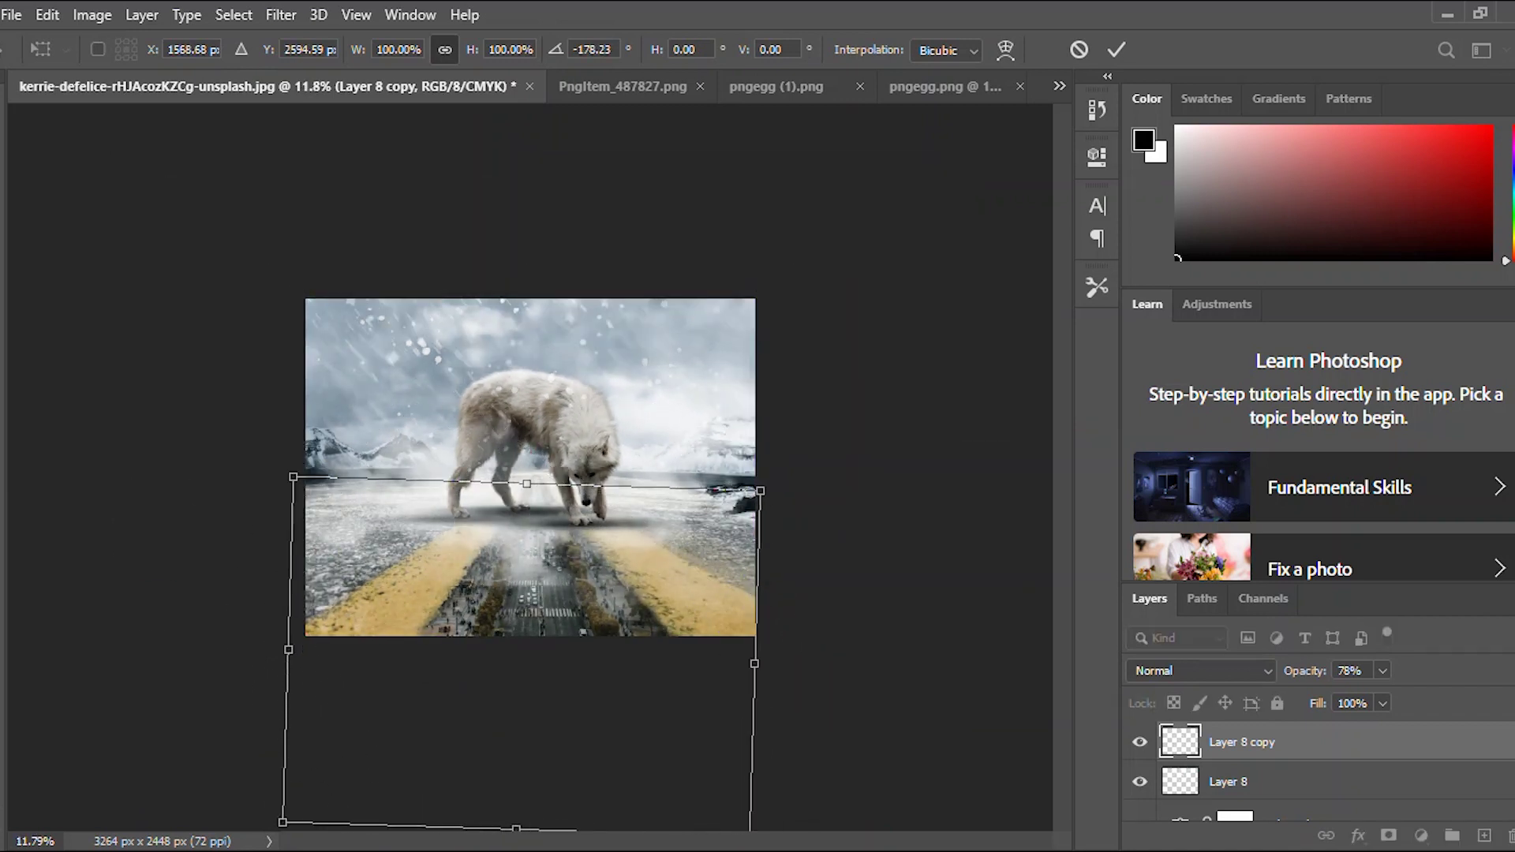
key(ctrl+z)
drag(794, 493, 274, 793)
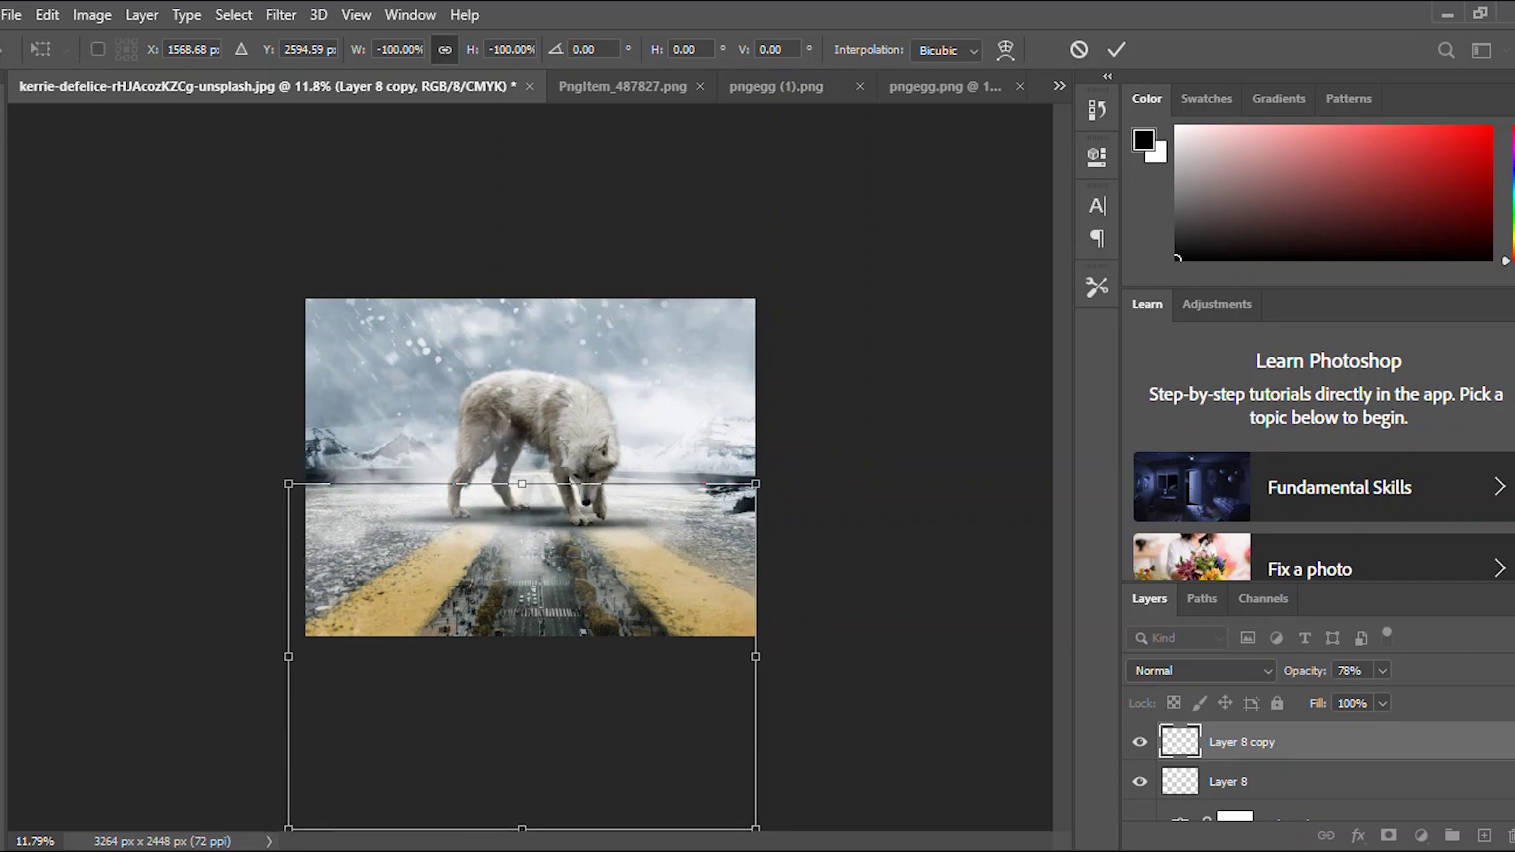
drag(554, 640, 565, 557)
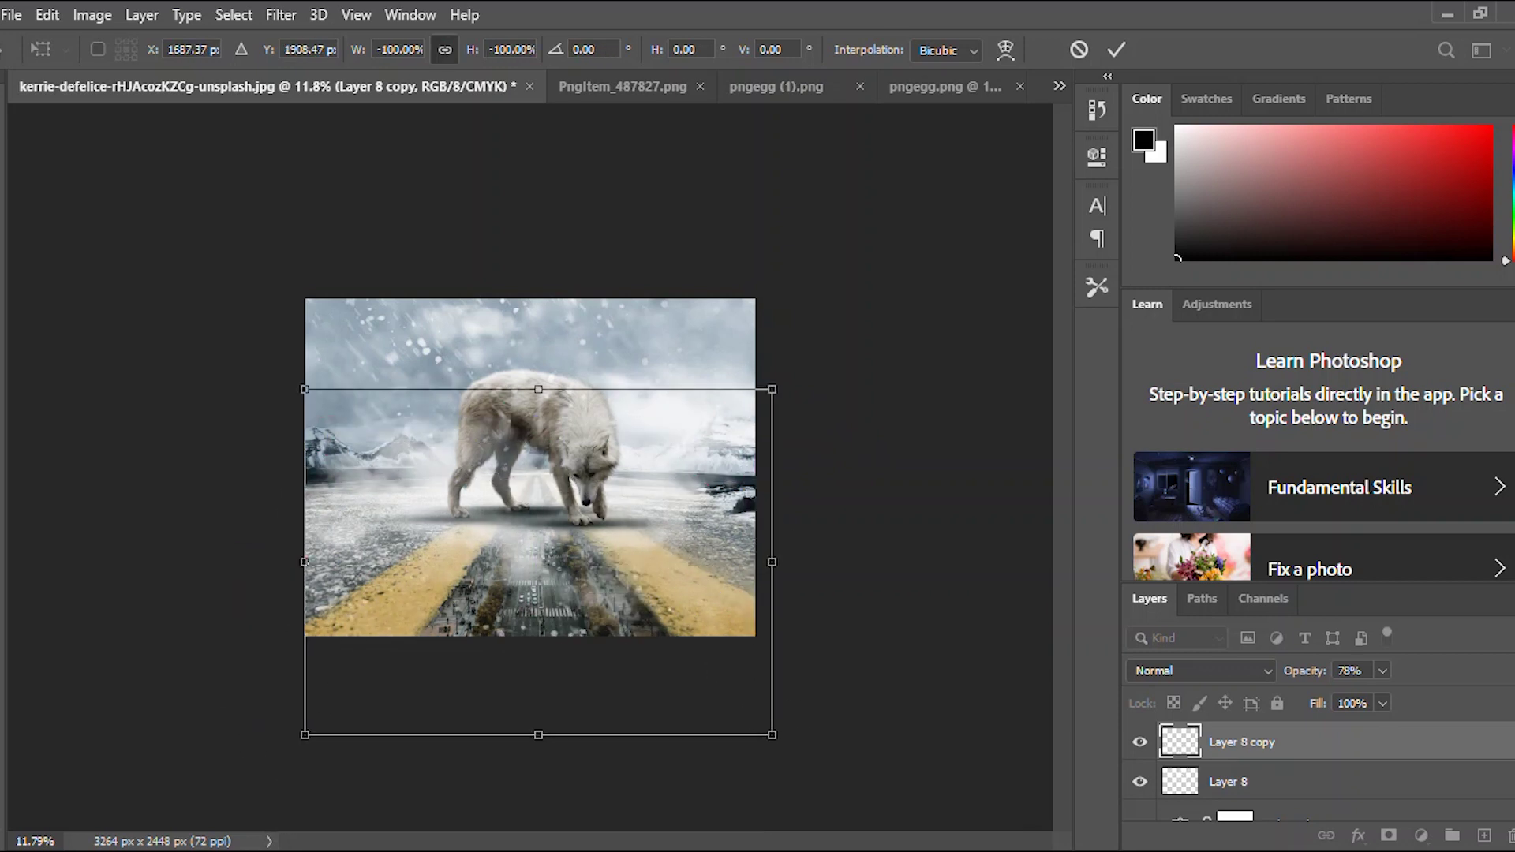
key(Return)
Set the opacity of the Layer 9 fog to 91%.
key(e)
scroll(530, 466, up, 5)
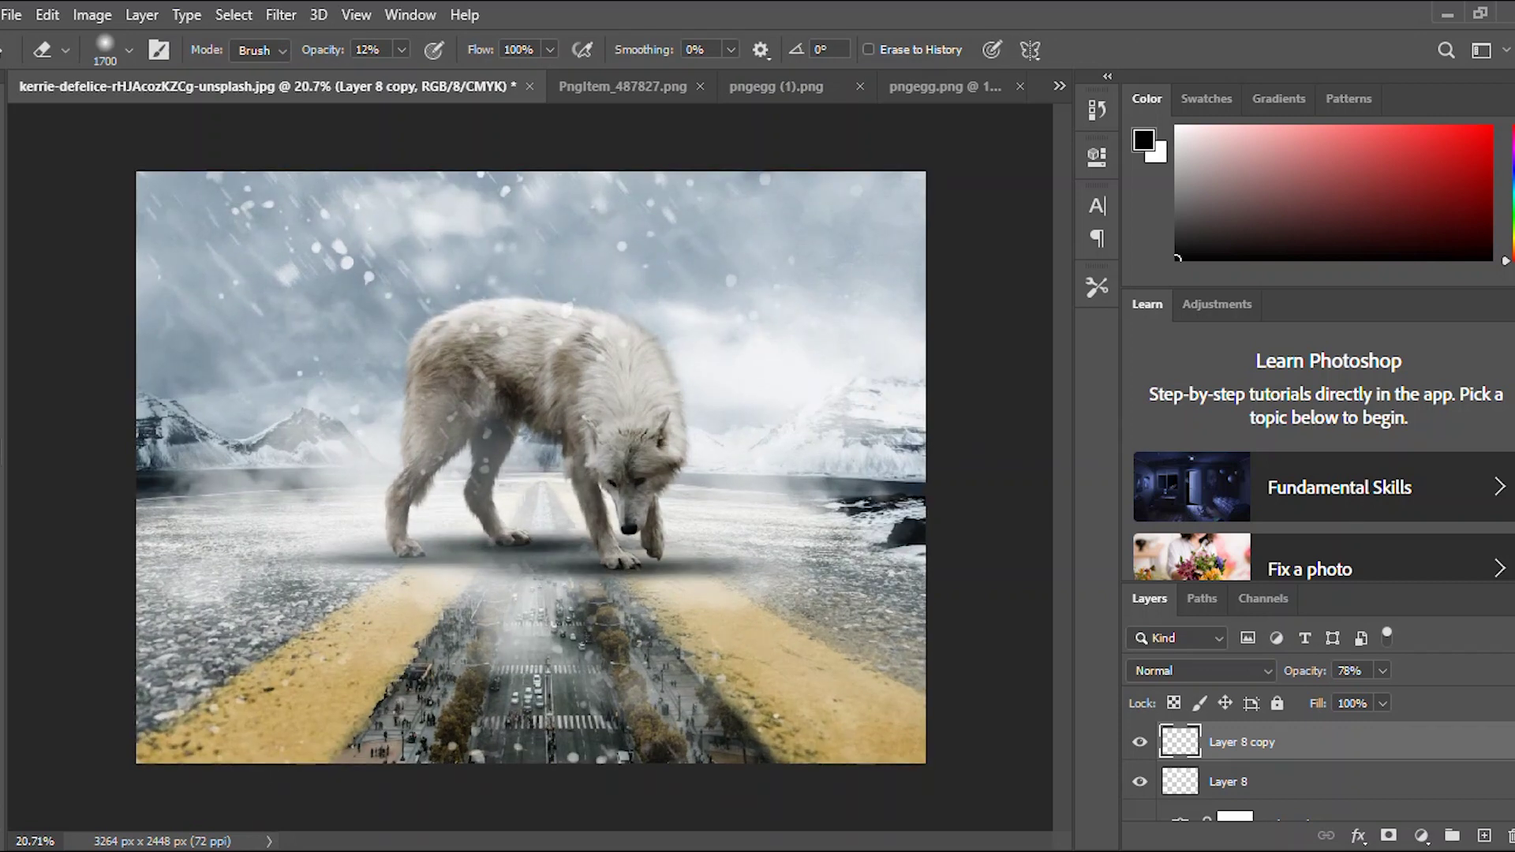
key(v)
scroll(531, 467, down, 3)
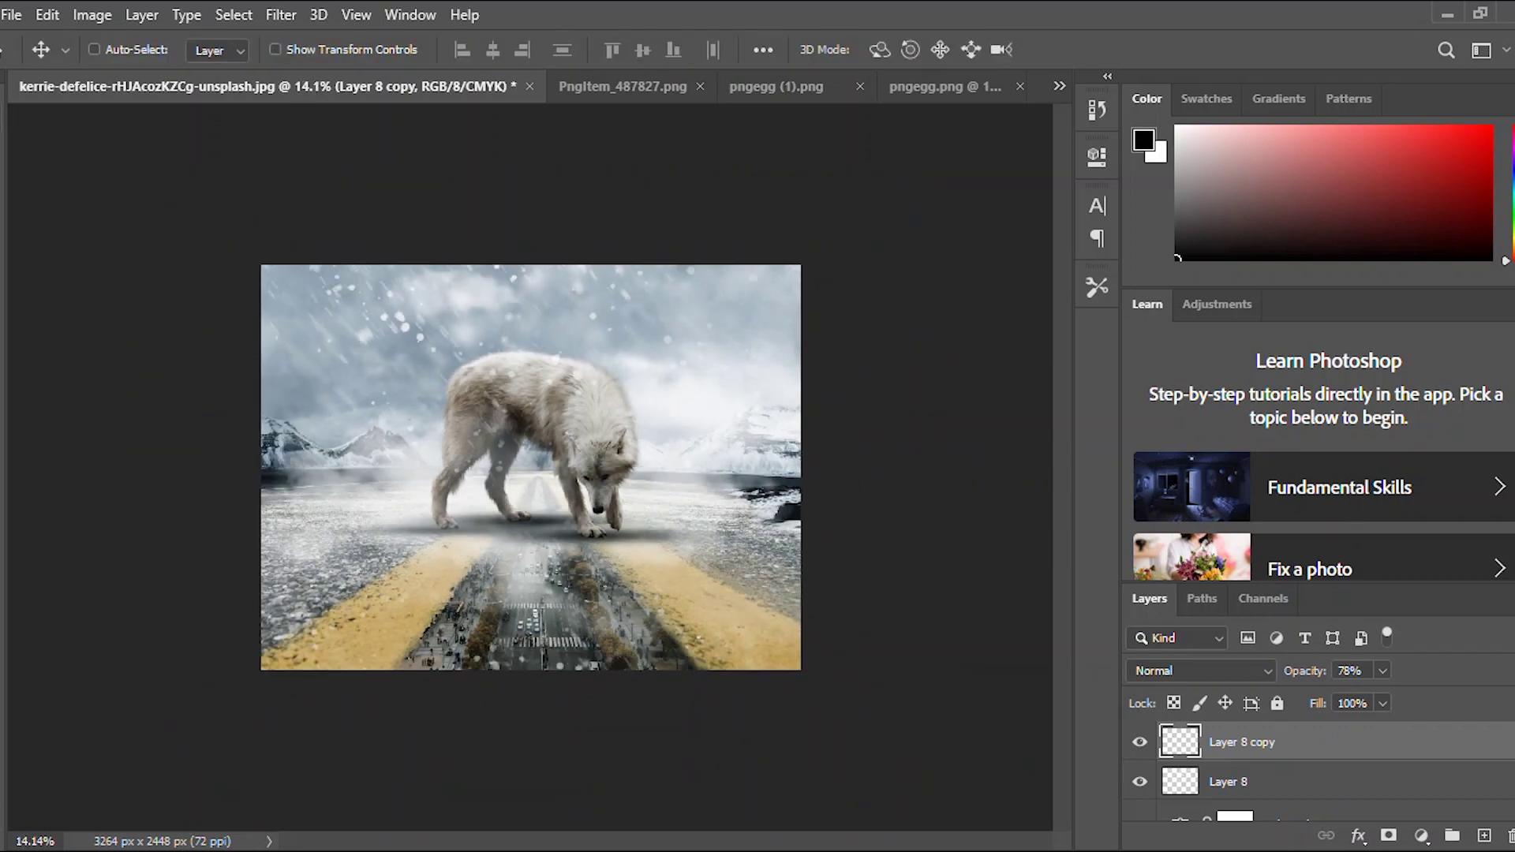
scroll(1318, 769, down, 5)
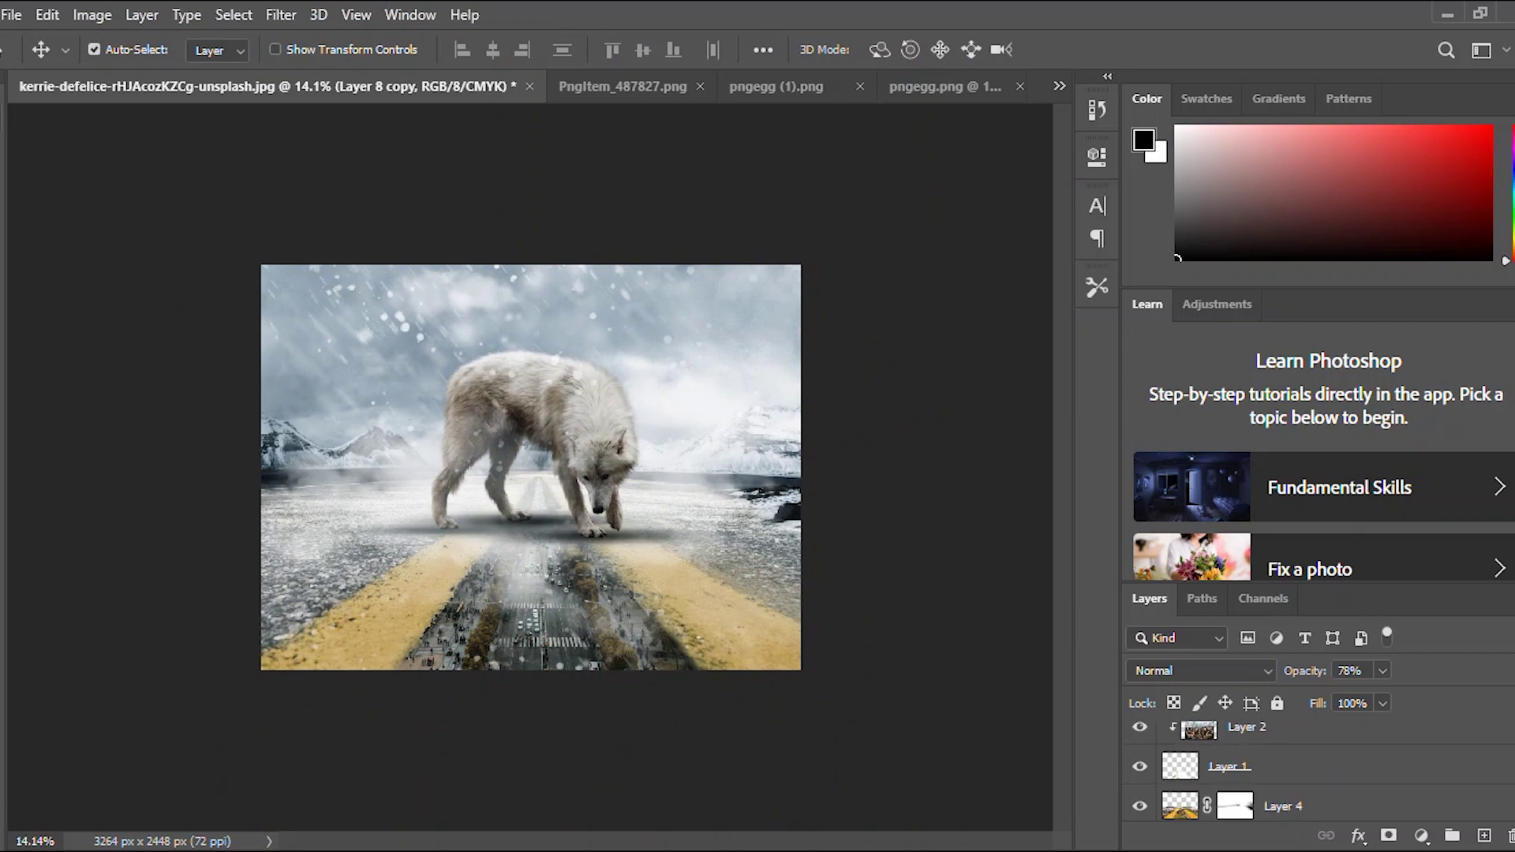
scroll(1318, 769, down, 3)
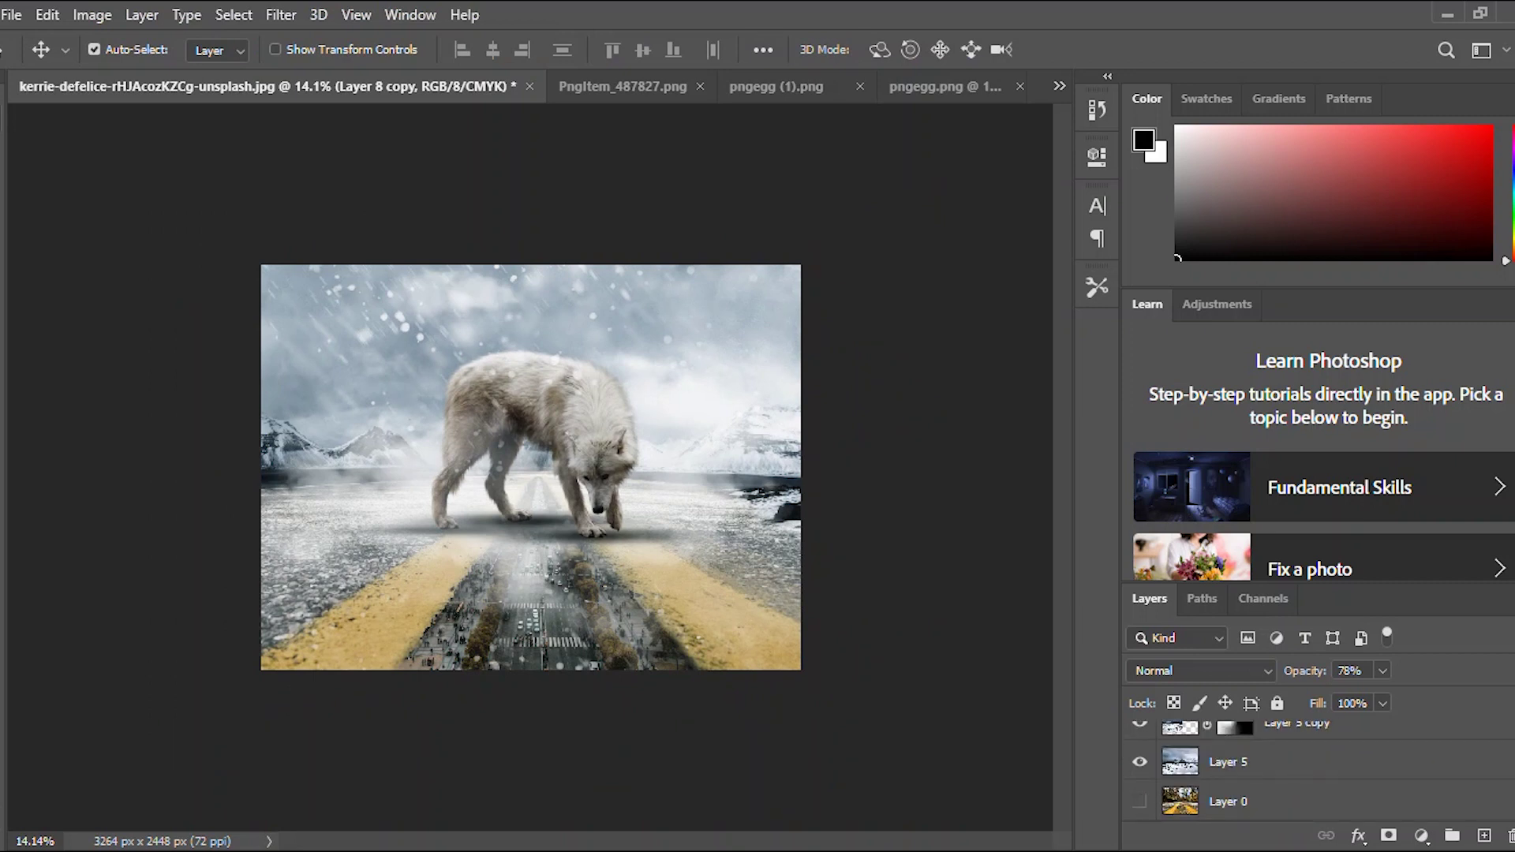
scroll(530, 467, up, 3)
click(545, 639)
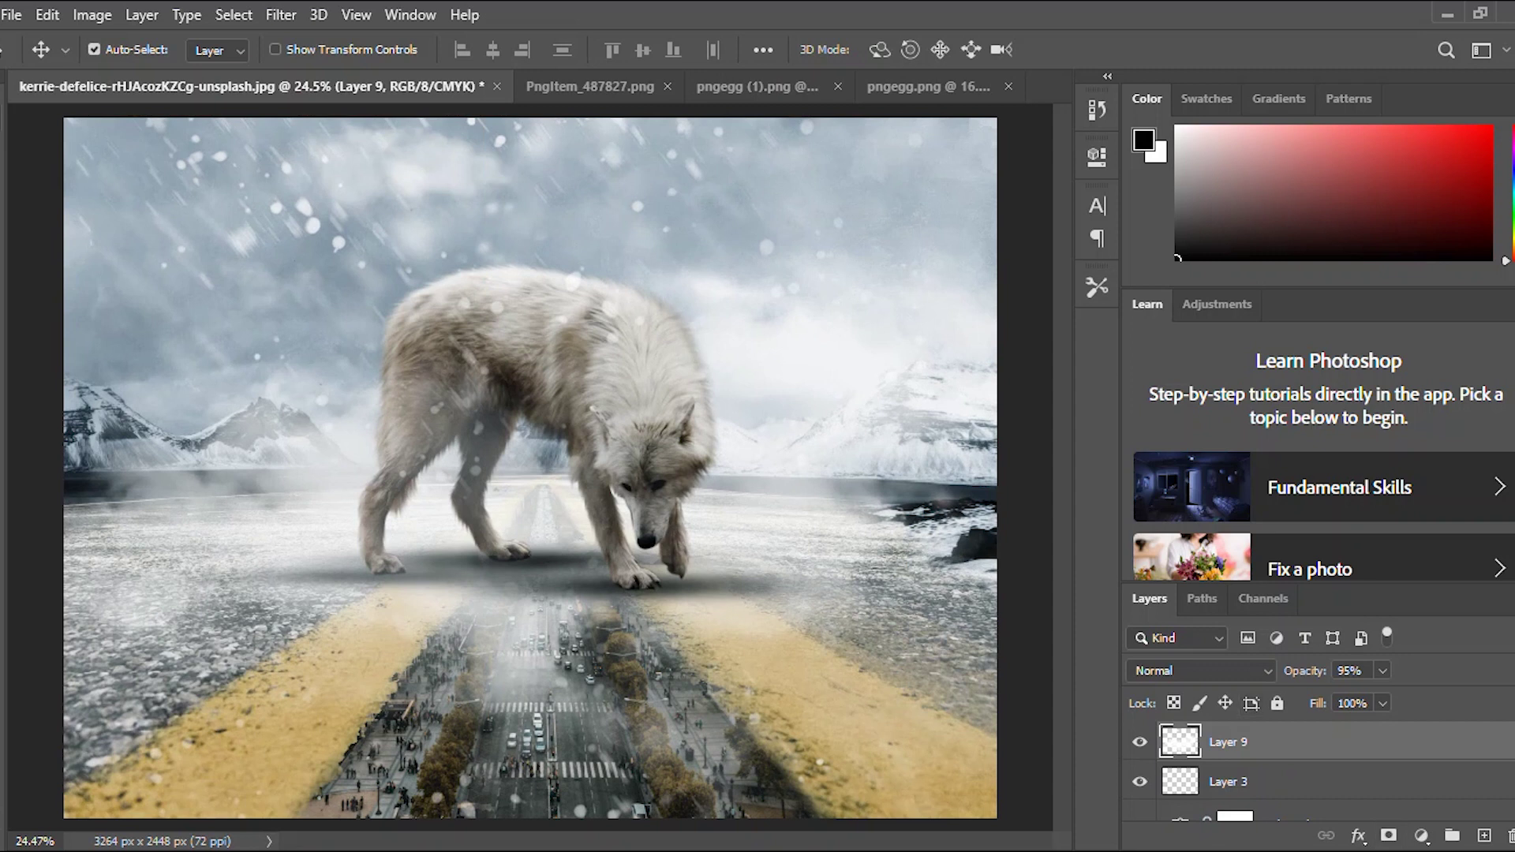
mouse_move(1305, 671)
mouse_down()
mouse_move(1286, 672)
mouse_move(1321, 671)
mouse_up()
Erase the Layer 9 fog over the city avenue with a 700 px eraser at 12% opacity.
key(e)
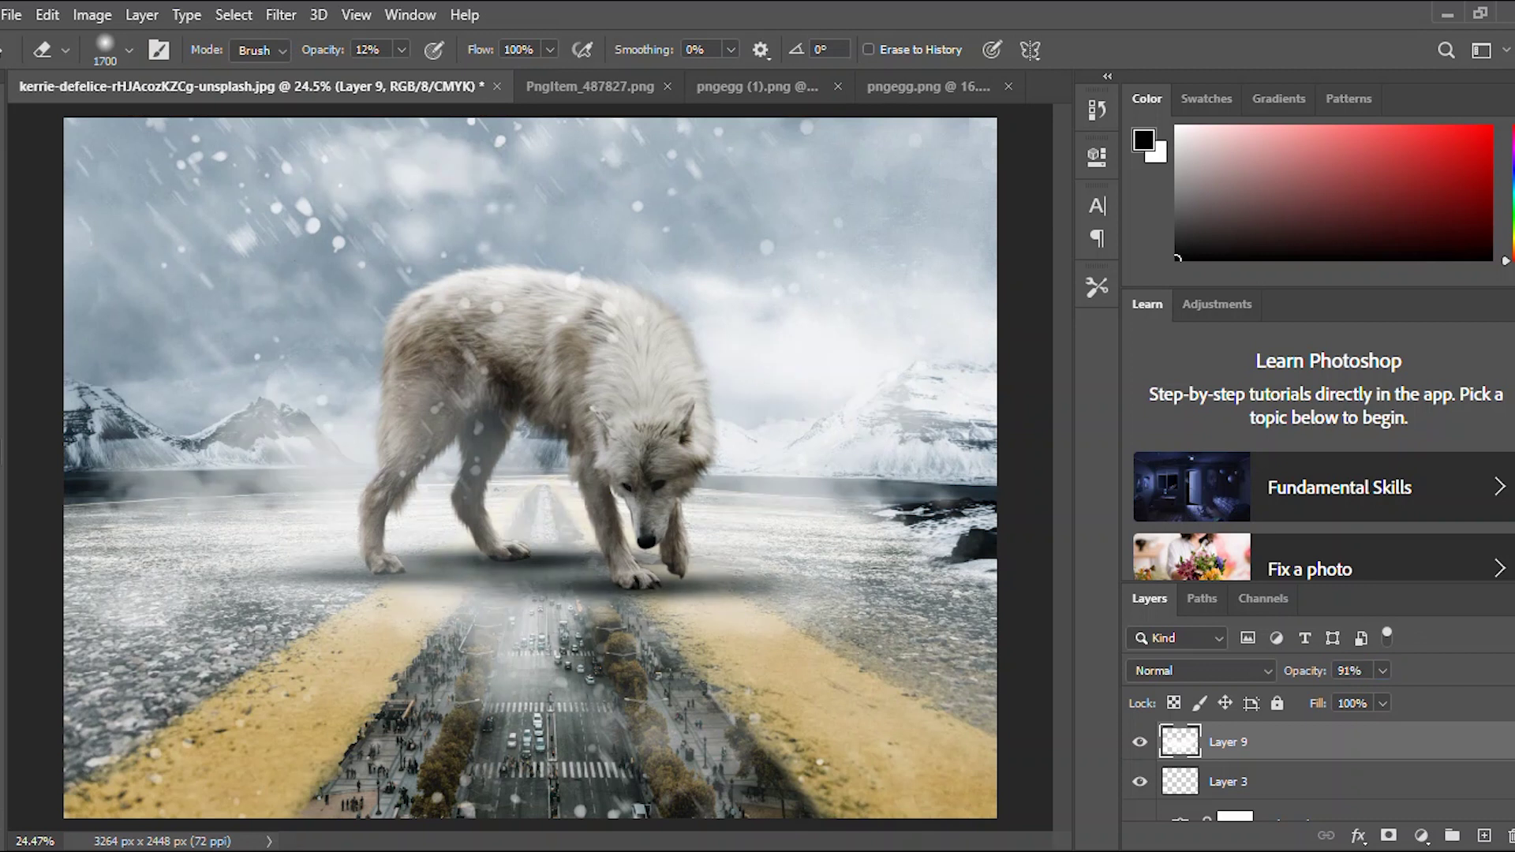
key(bracketleft)
key(bracketleft)
key(bracketleft)
key(bracketleft)
click(516, 661)
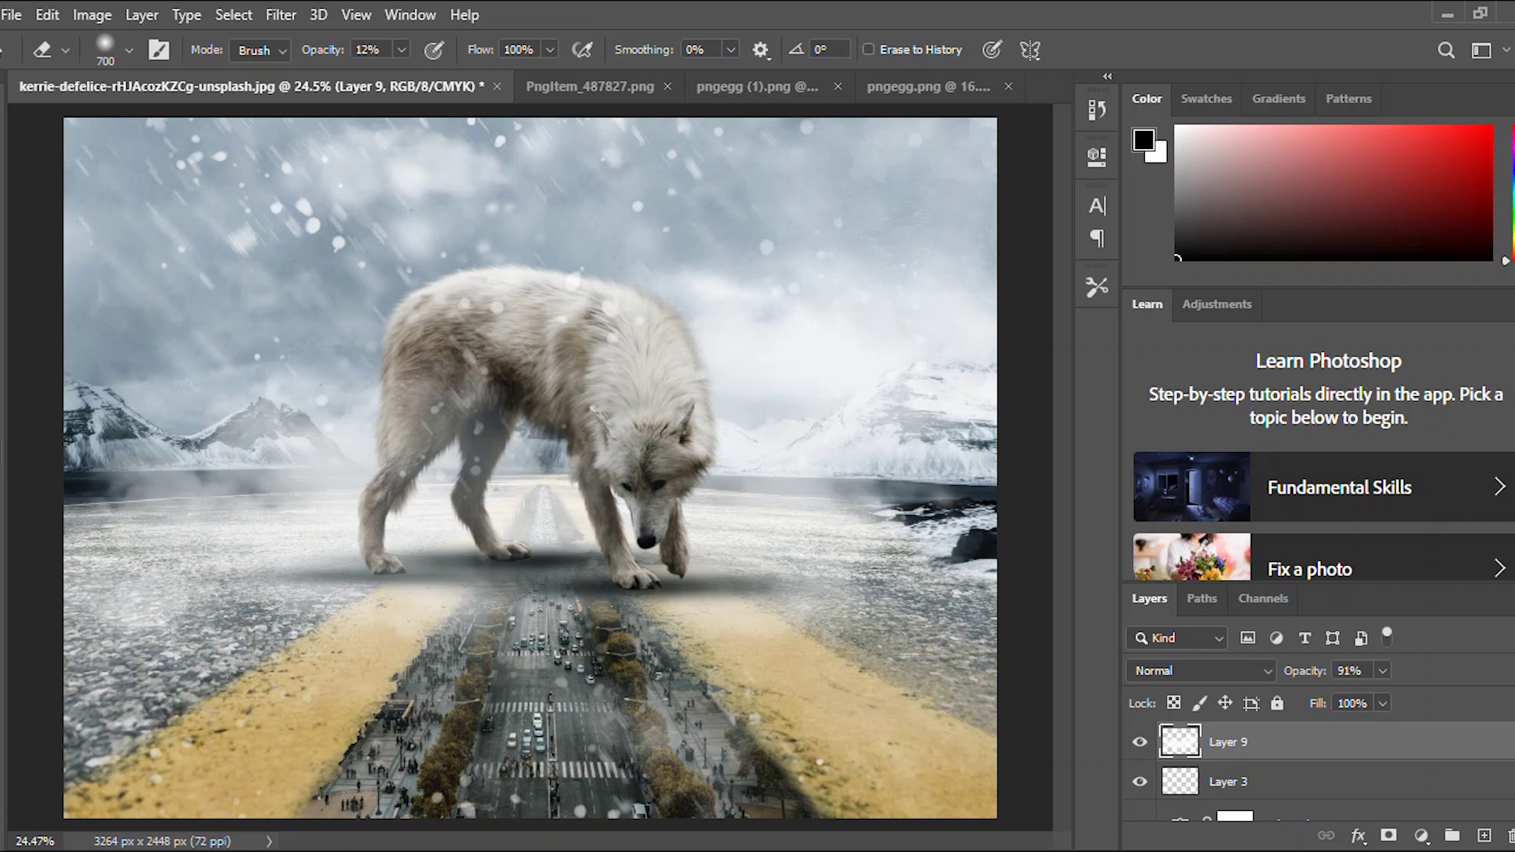
Move the Layer 9 fog to about X 1741.4, Y 1129.6 px and set its opacity to 92%.
scroll(530, 468, down, 2)
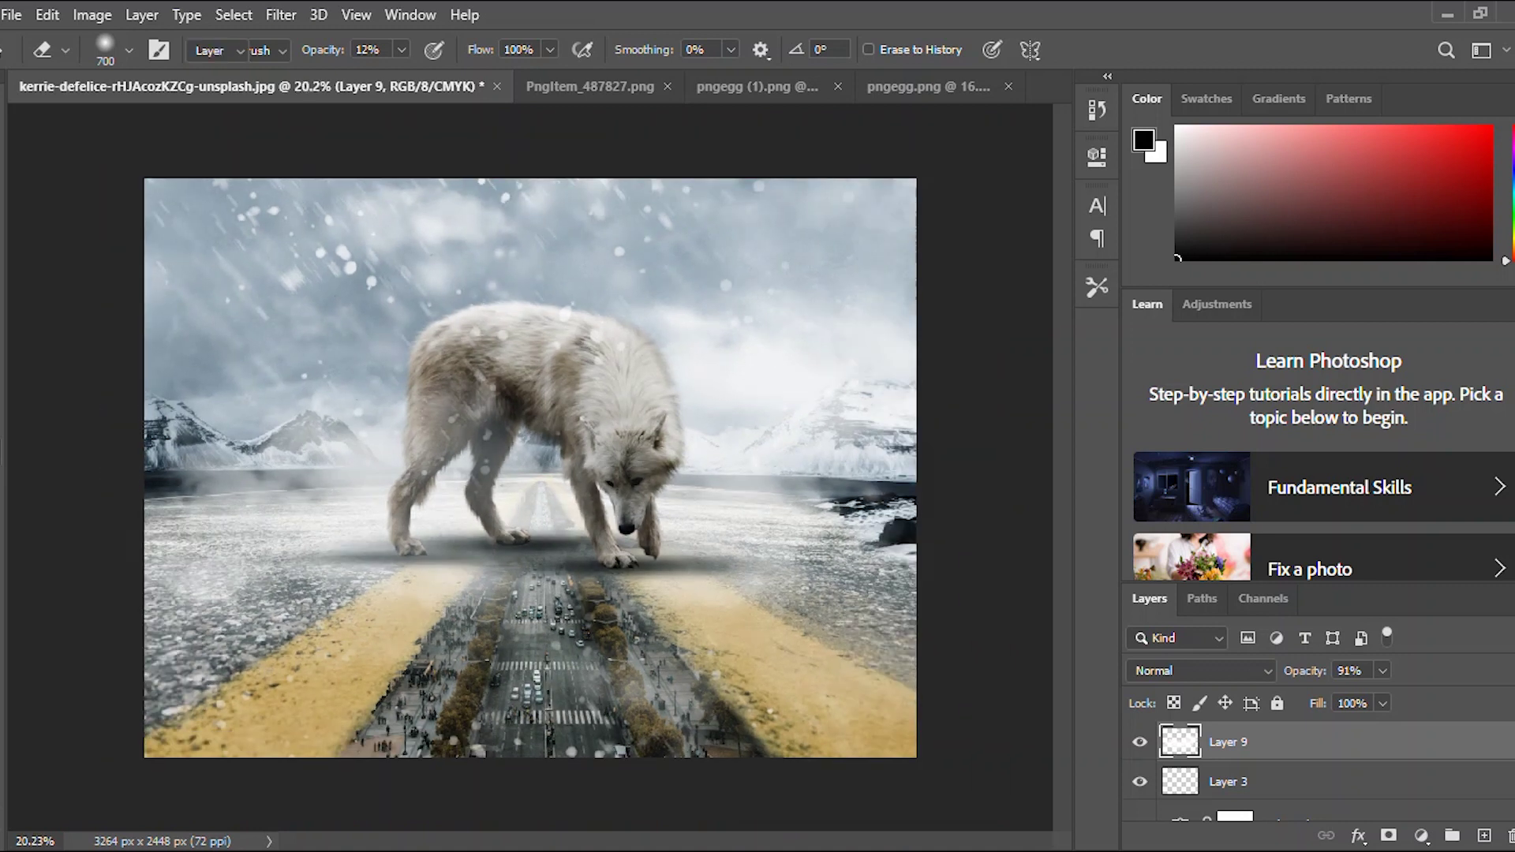
key(v)
scroll(530, 468, down, 3)
scroll(530, 468, up, 3)
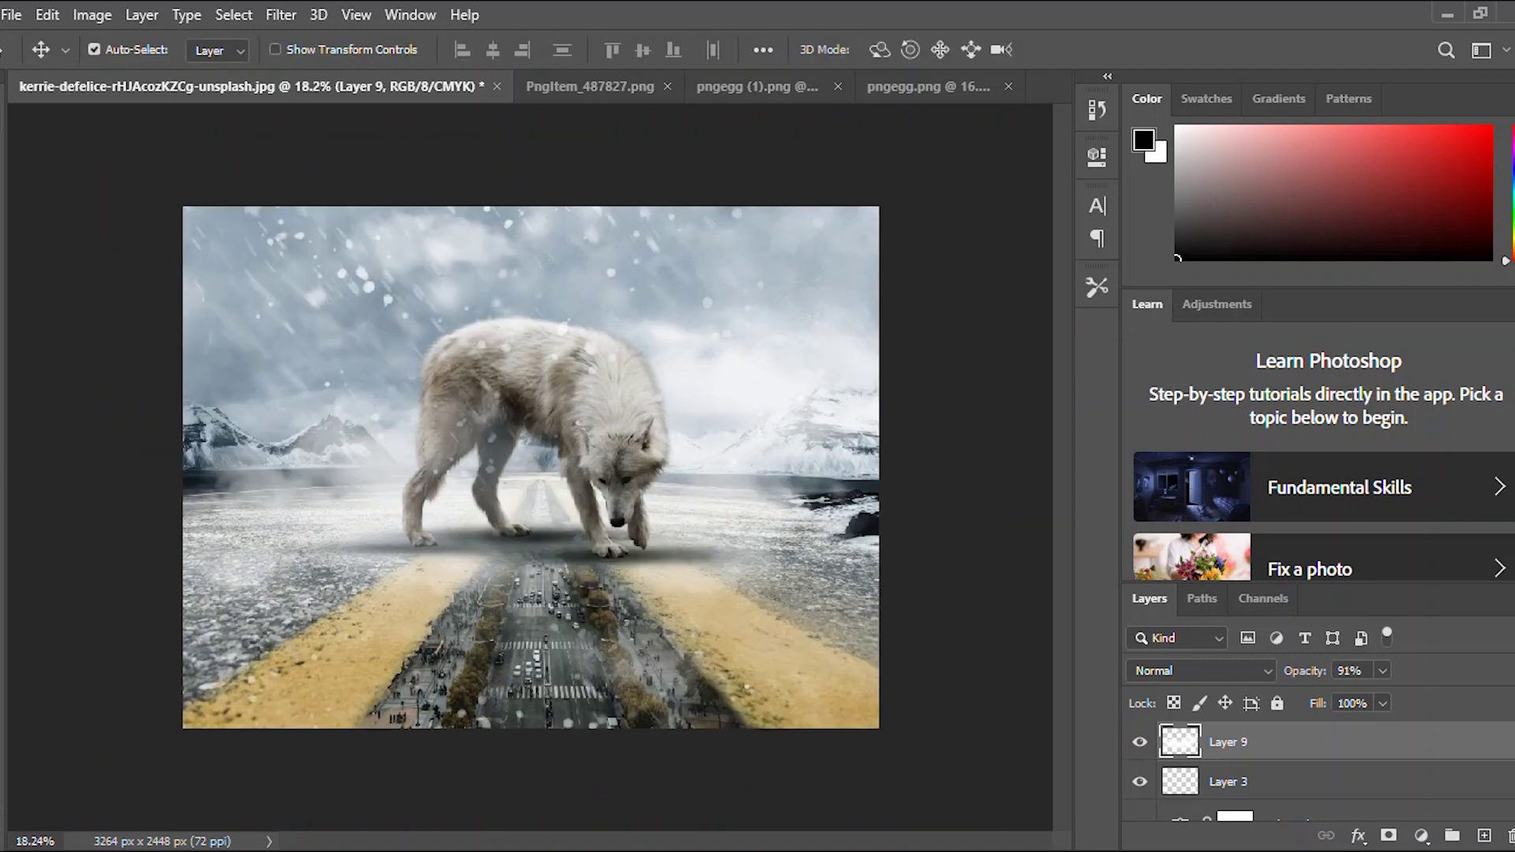
key(ctrl+t)
drag(725, 467, 757, 465)
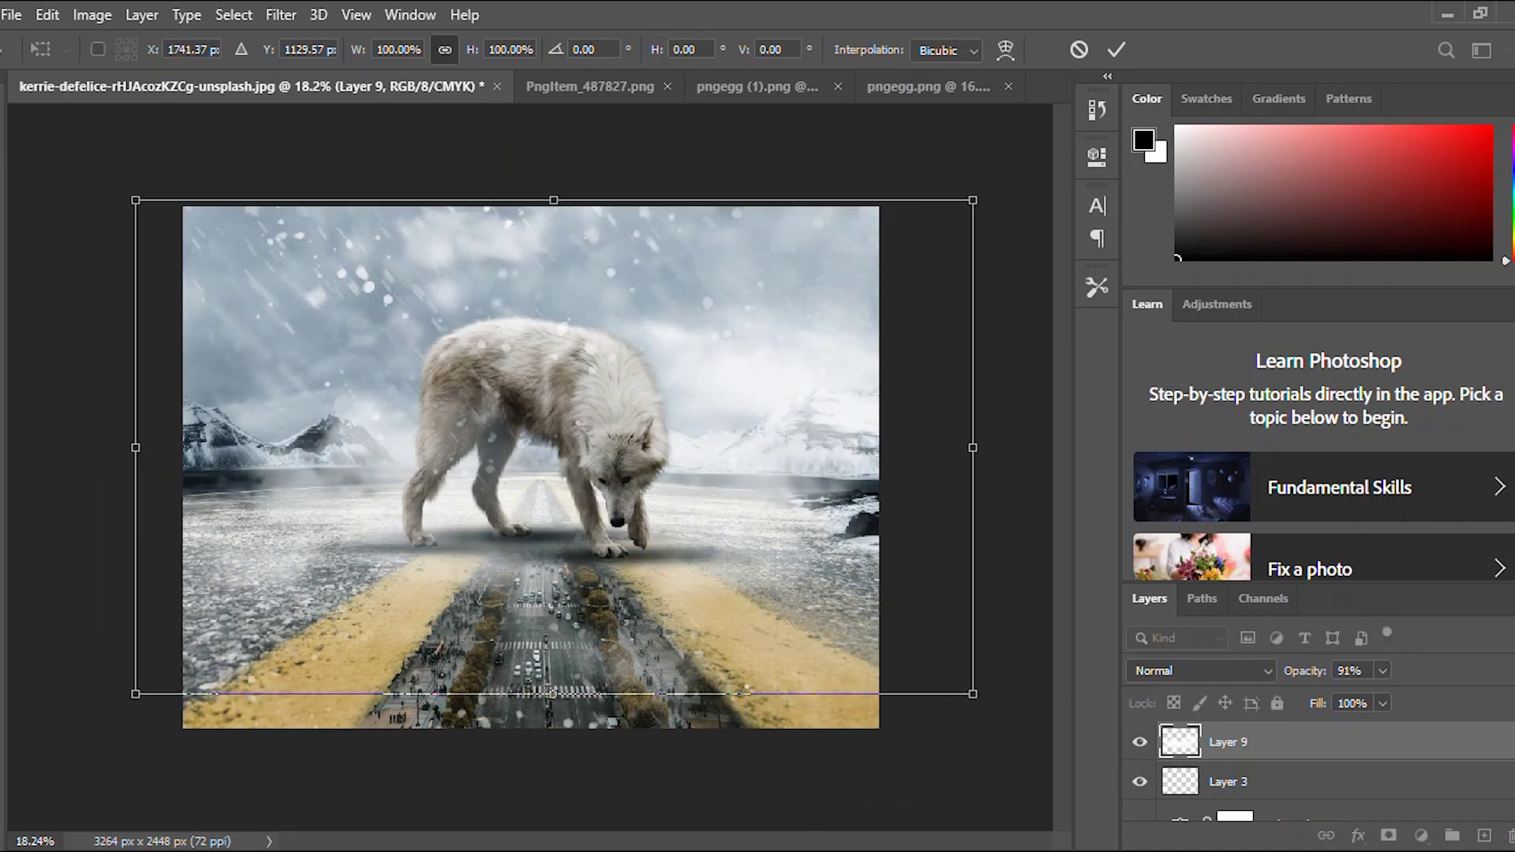
key(Return)
mouse_move(1305, 671)
mouse_down()
mouse_move(1281, 670)
mouse_move(1305, 671)
mouse_up()
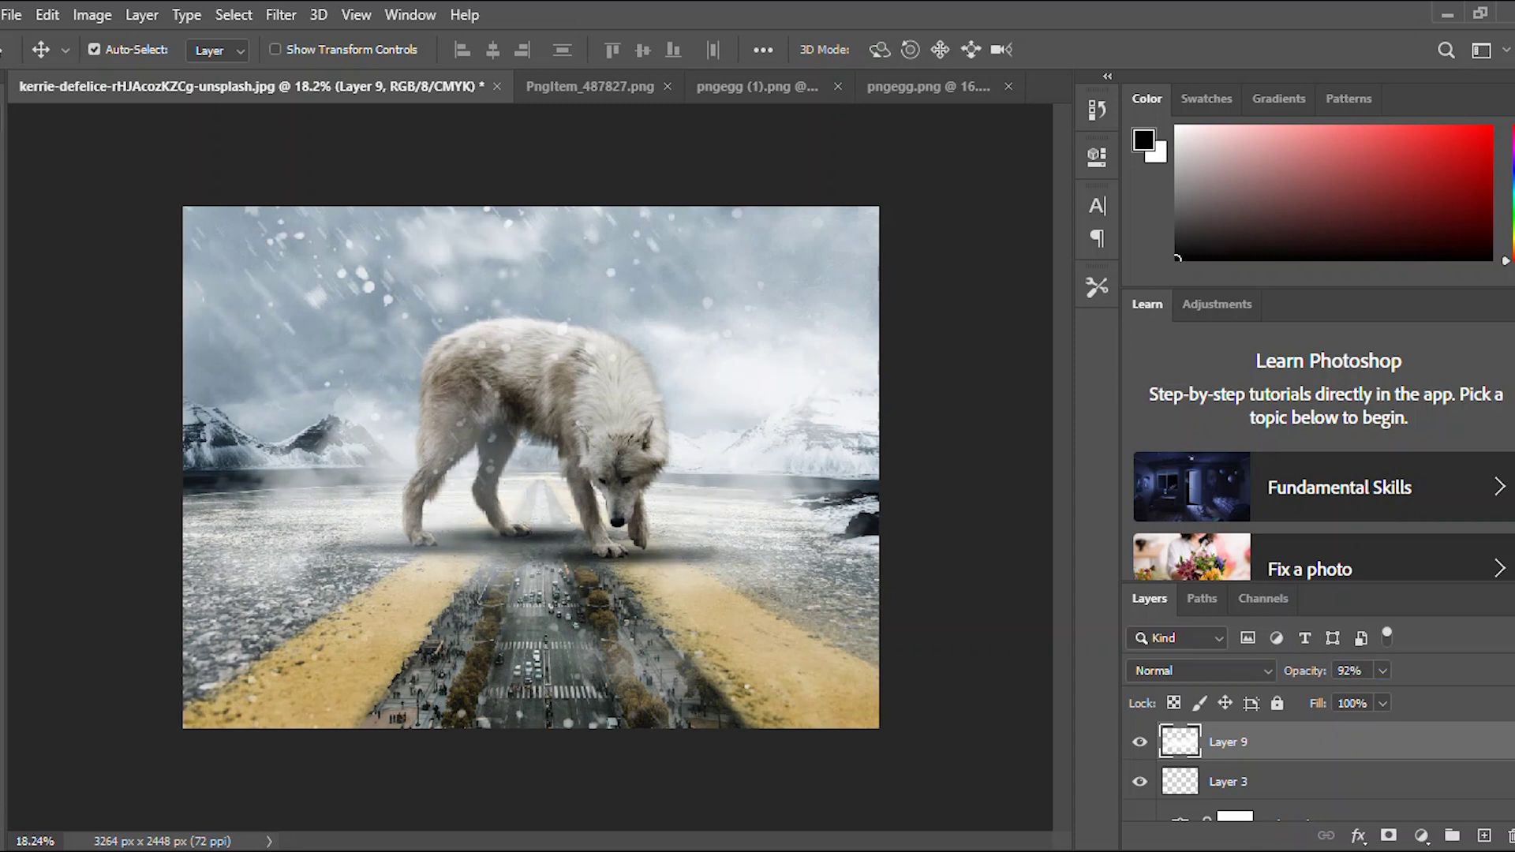
Erase the Layer 9 fog along the distant road strip between the wolf's legs with a 100 px eraser at 73% opacity.
scroll(530, 486, up, 3)
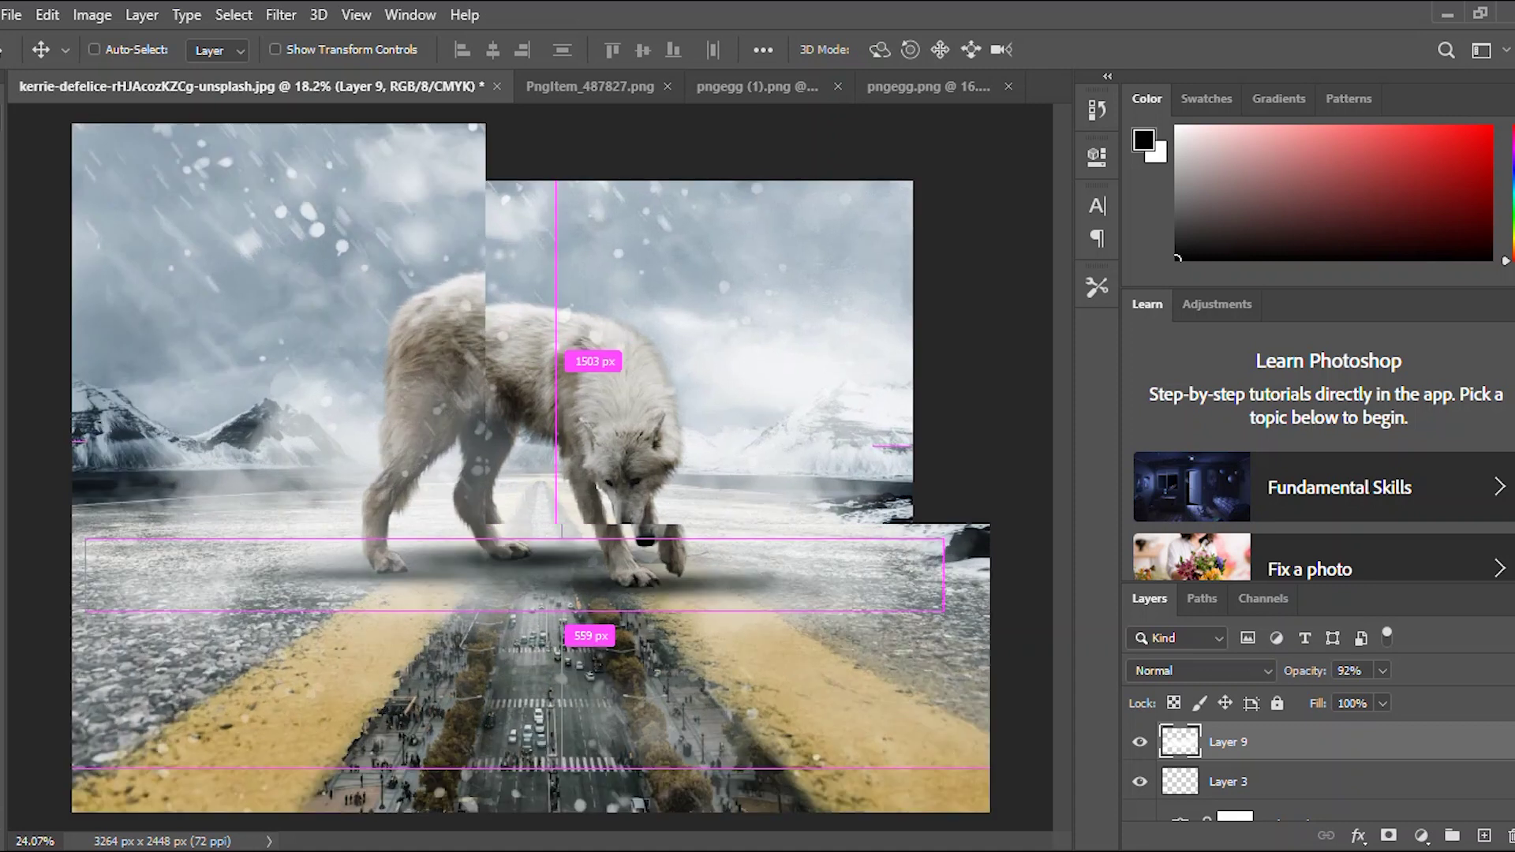
key(e)
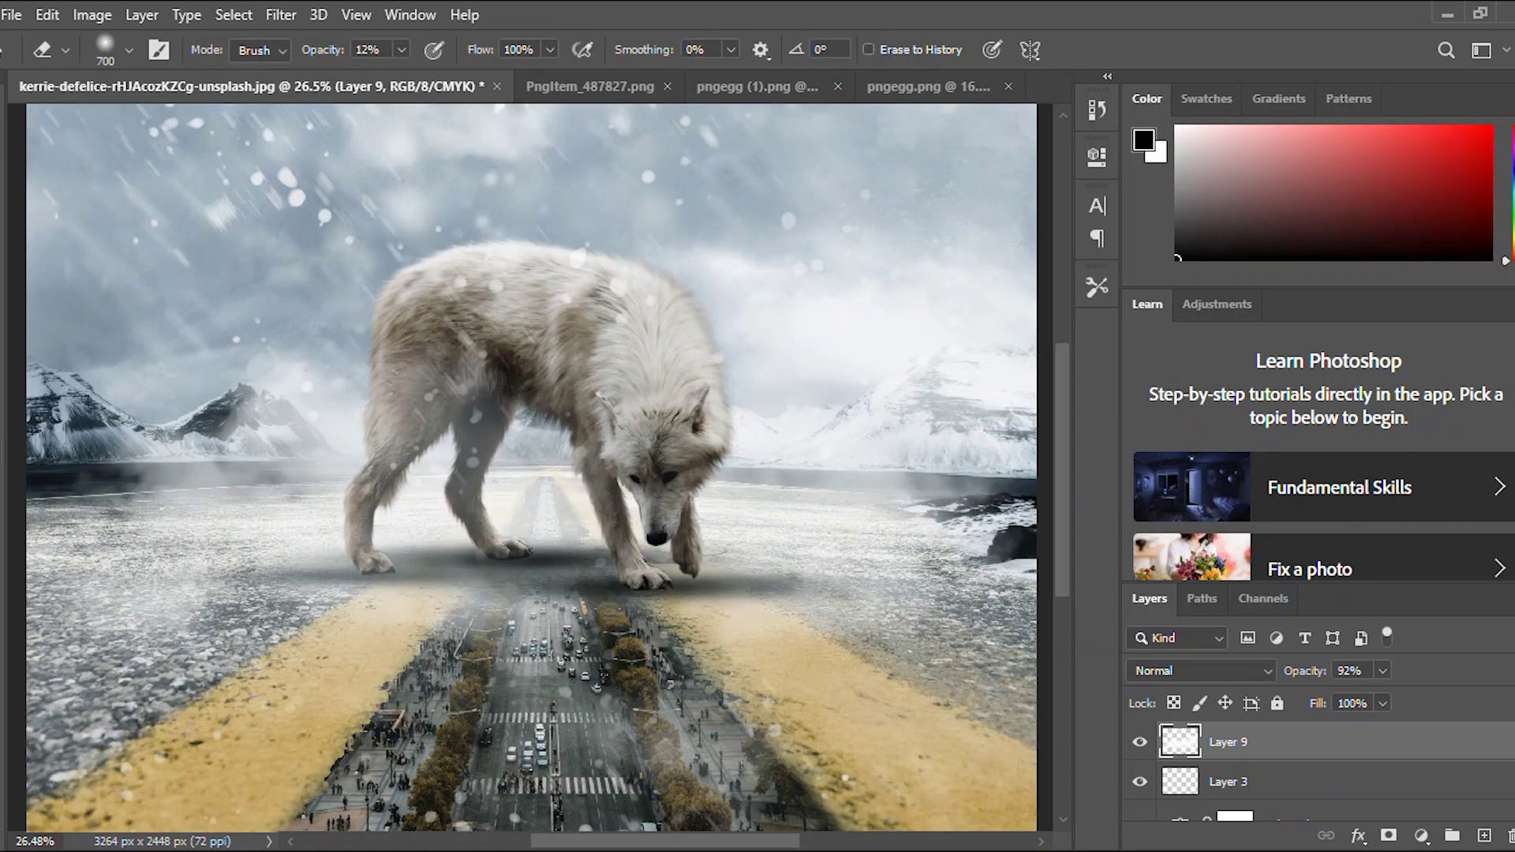
mouse_move(323, 50)
mouse_down()
mouse_move(388, 50)
mouse_move(305, 49)
mouse_up()
key(bracketleft)
key(bracketleft)
key(bracketleft)
key(bracketleft)
key(bracketleft)
key(bracketleft)
key(bracketleft)
key(bracketleft)
key(bracketleft)
key(bracketleft)
key(bracketleft)
key(bracketleft)
drag(548, 480, 552, 544)
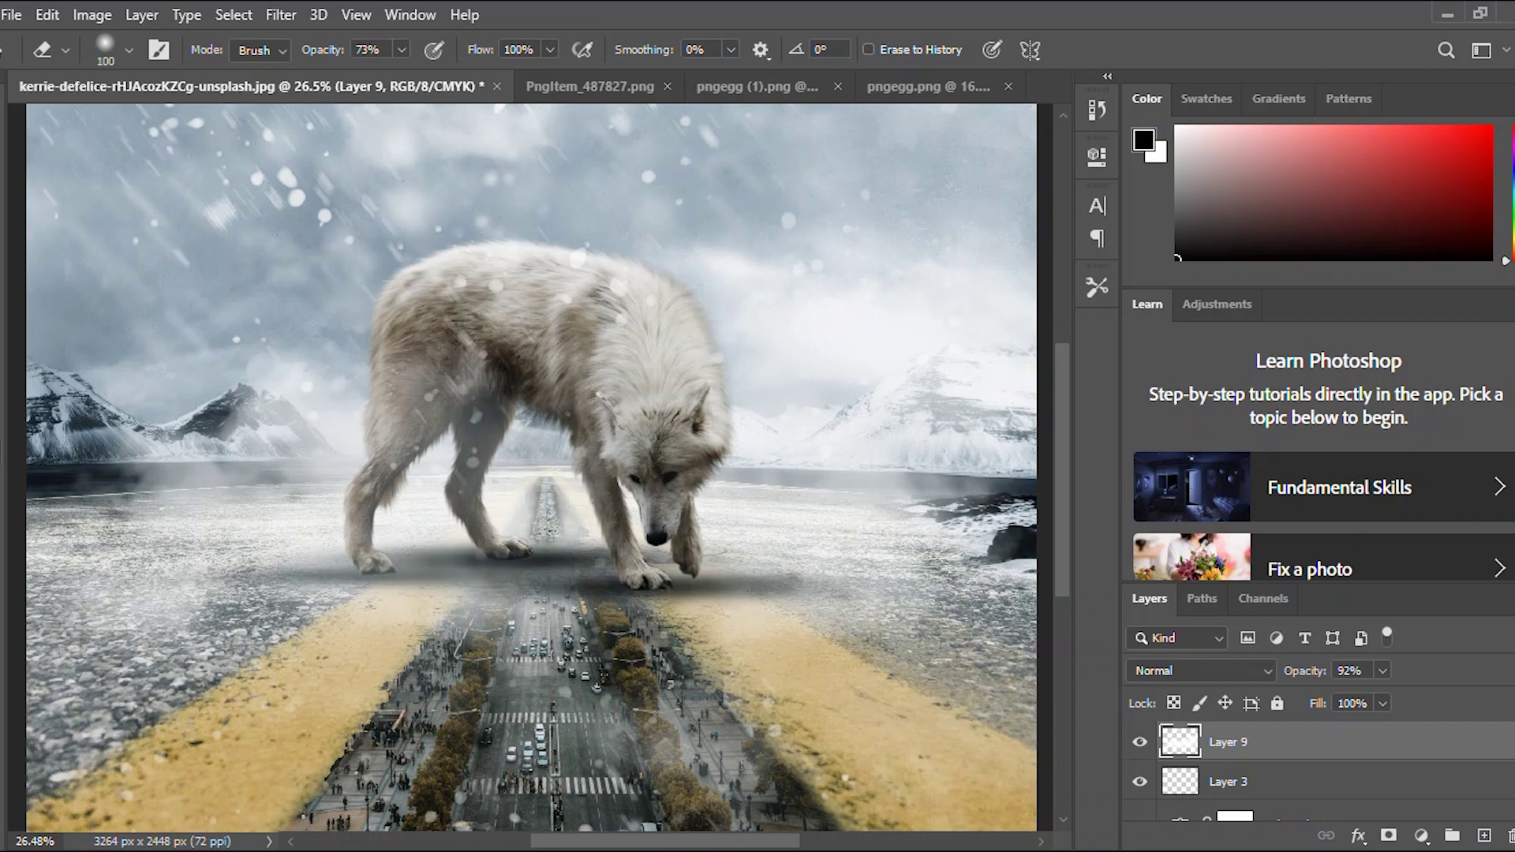
Widen the cleared area beside the distant road strip on Layer 9 with a 200 px eraser at 73% opacity.
key(bracketright)
key(bracketright)
key(bracketright)
key(bracketright)
mouse_move(546, 490)
mouse_down()
mouse_move(545, 530)
mouse_move(563, 533)
mouse_move(528, 528)
mouse_move(571, 546)
mouse_up()
drag(525, 493, 525, 540)
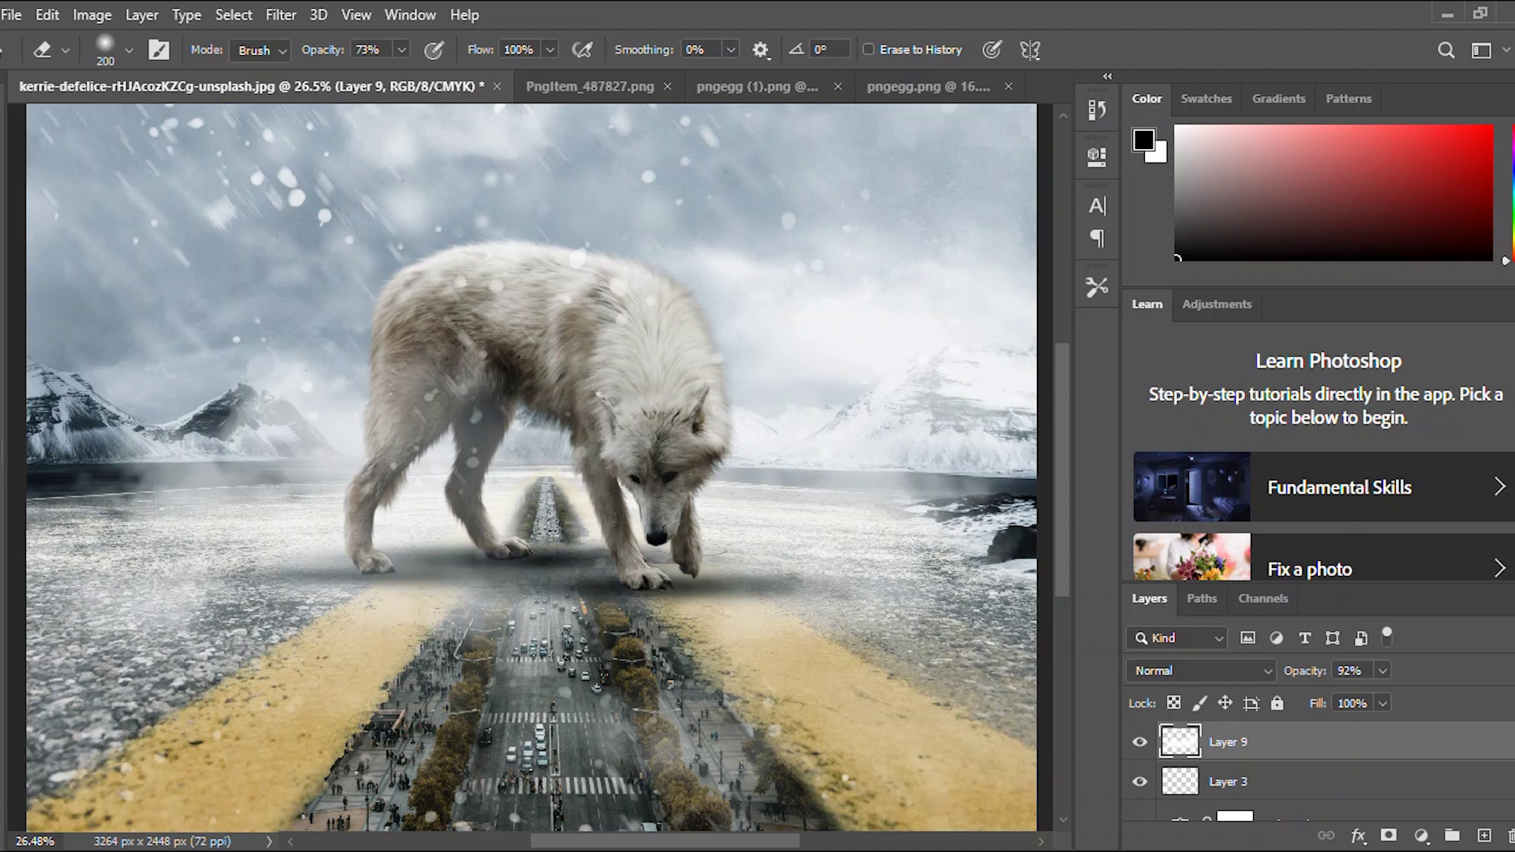
Clear remaining Layer 9 fog over the avenue and soften the distant road area with a 500 px eraser at 16% opacity.
drag(531, 657, 478, 696)
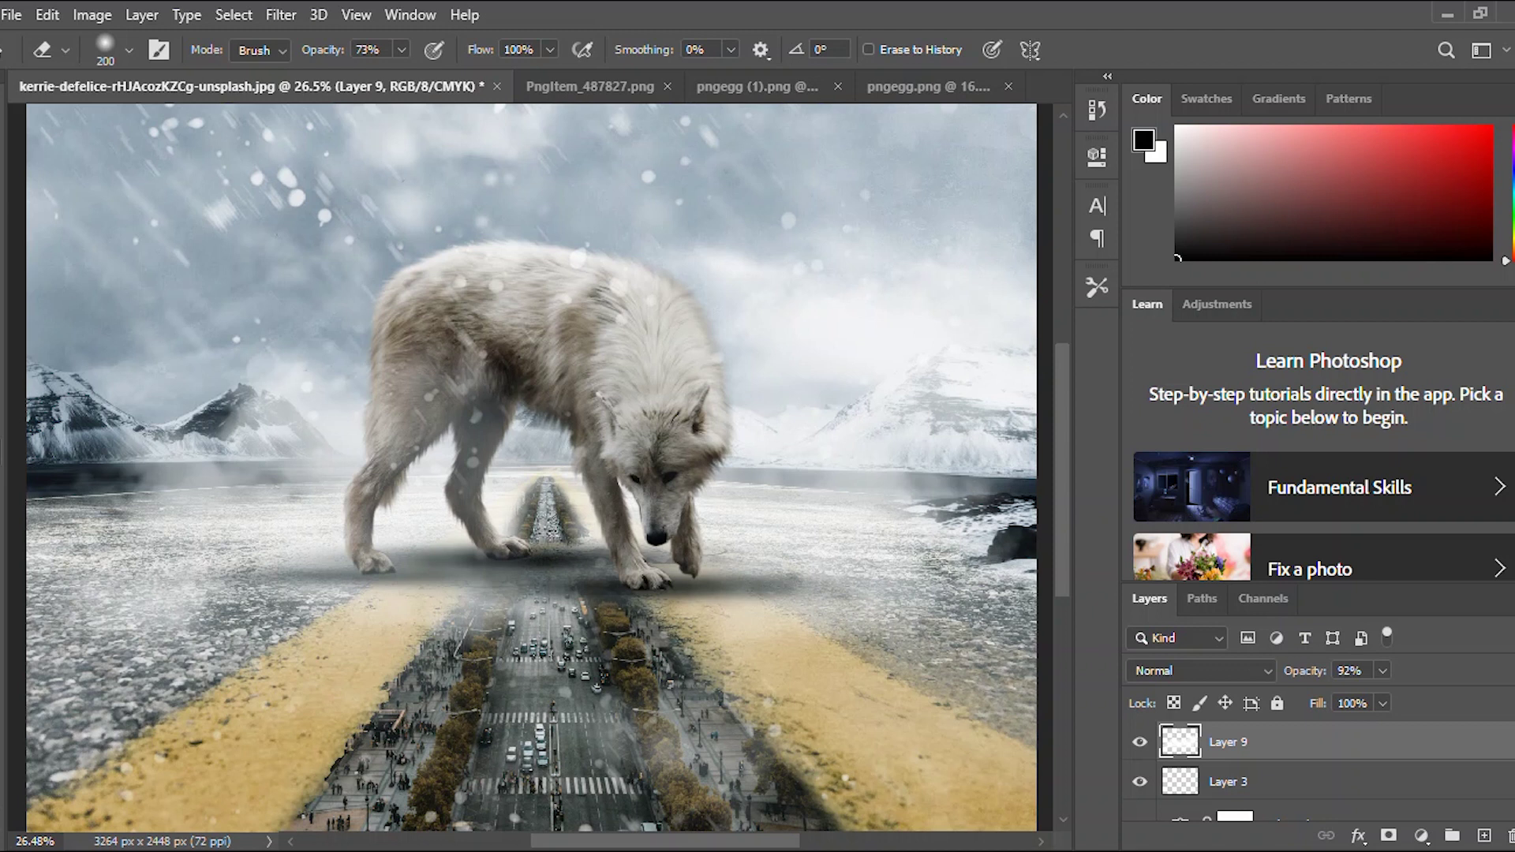
drag(325, 50, 262, 49)
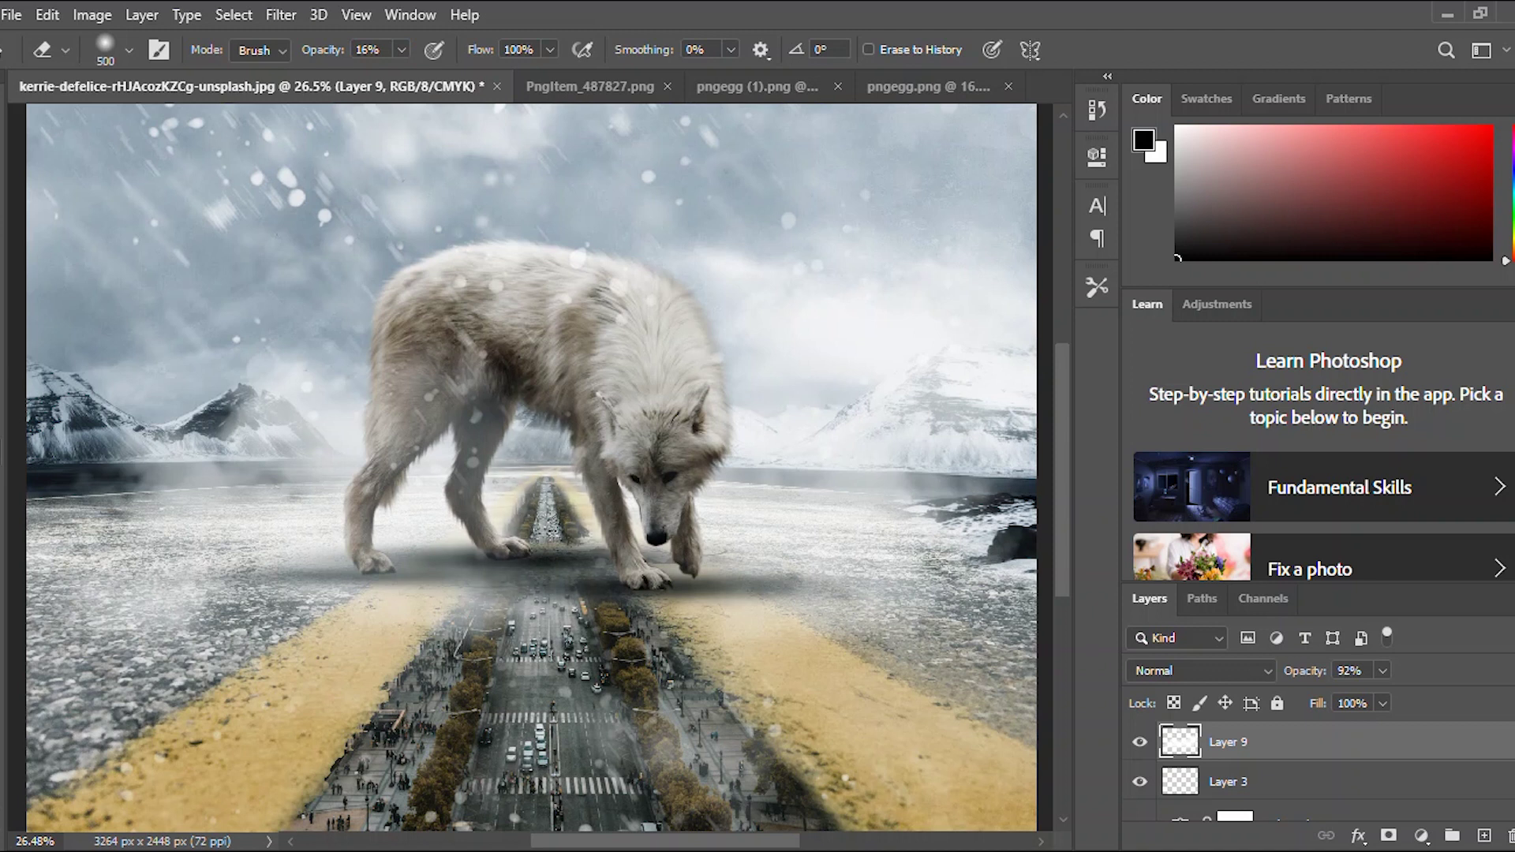
scroll(537, 505, down, 4)
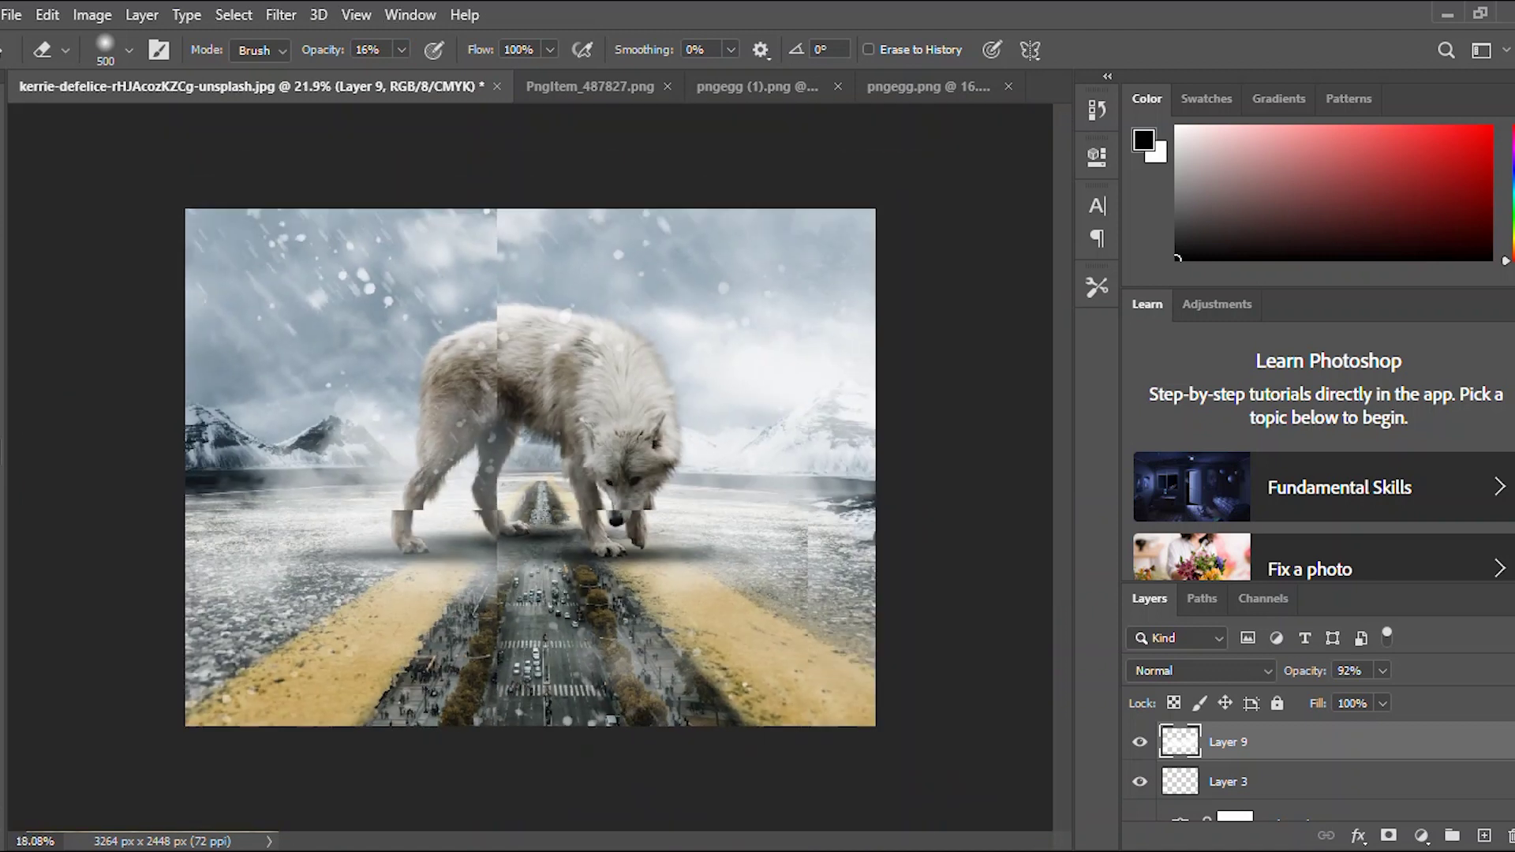
Duplicate the Layer 9 fog above the wolf layer and set the copy's opacity to 53%.
scroll(536, 505, up, 3)
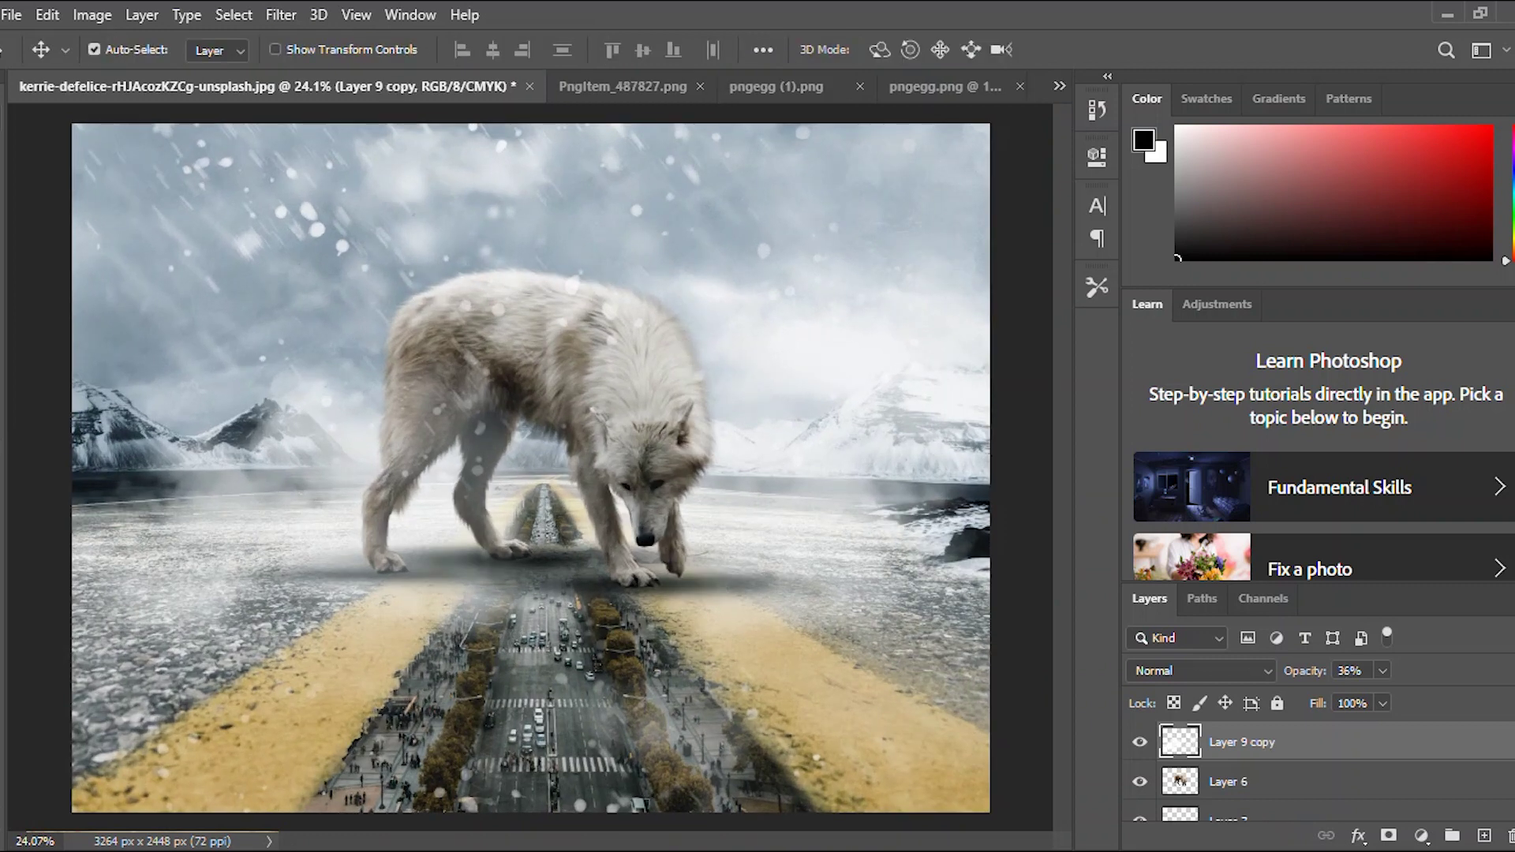
mouse_move(1304, 671)
mouse_down()
mouse_move(1372, 671)
mouse_move(1323, 671)
mouse_up()
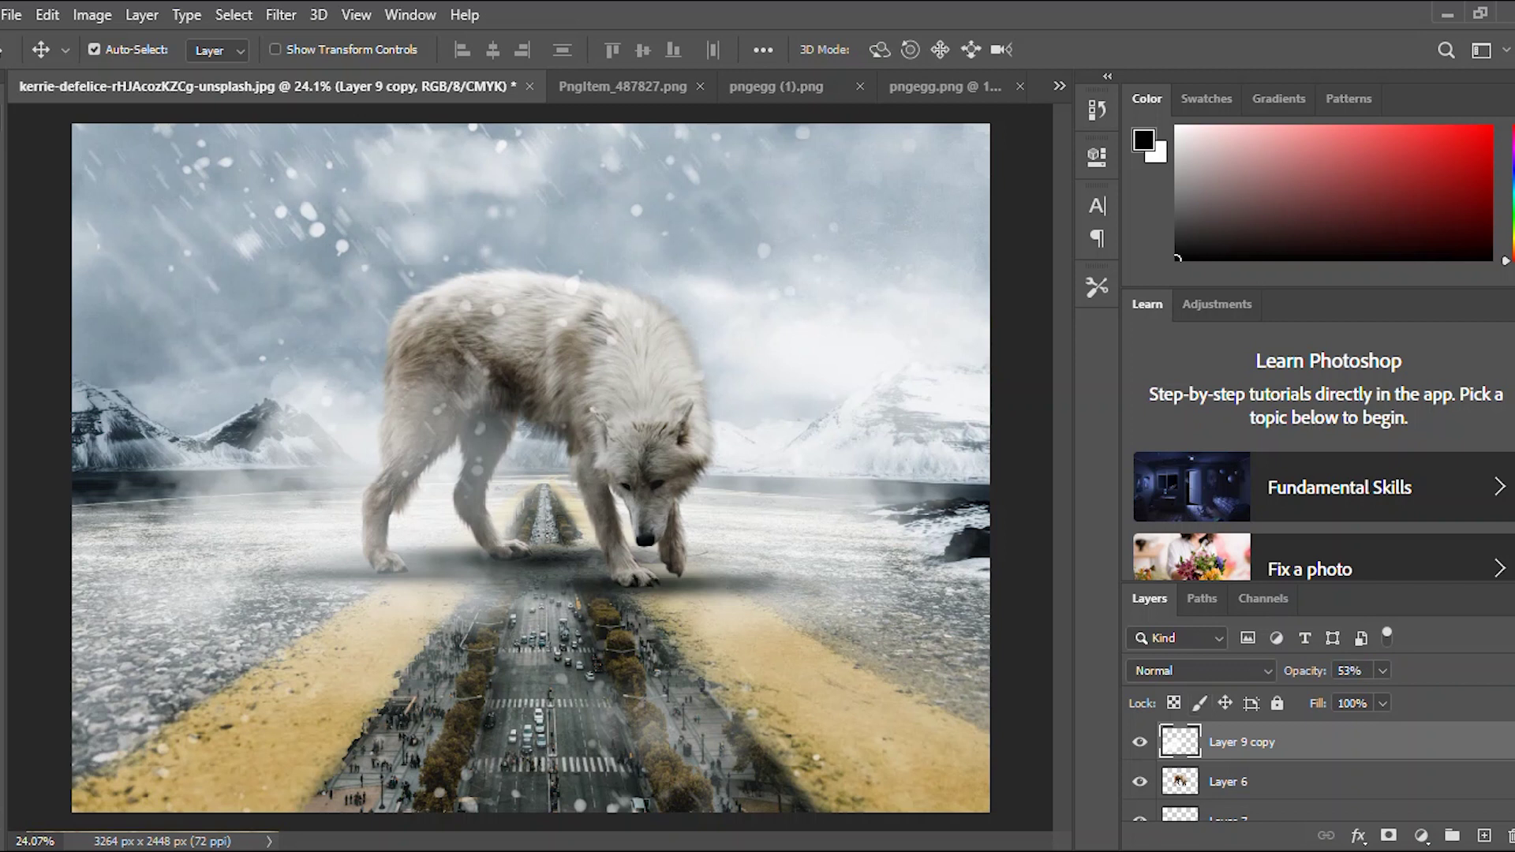
Erase the Layer 9 fog across the avenue's far end below the wolf with a 200 px eraser at 100% opacity.
key(e)
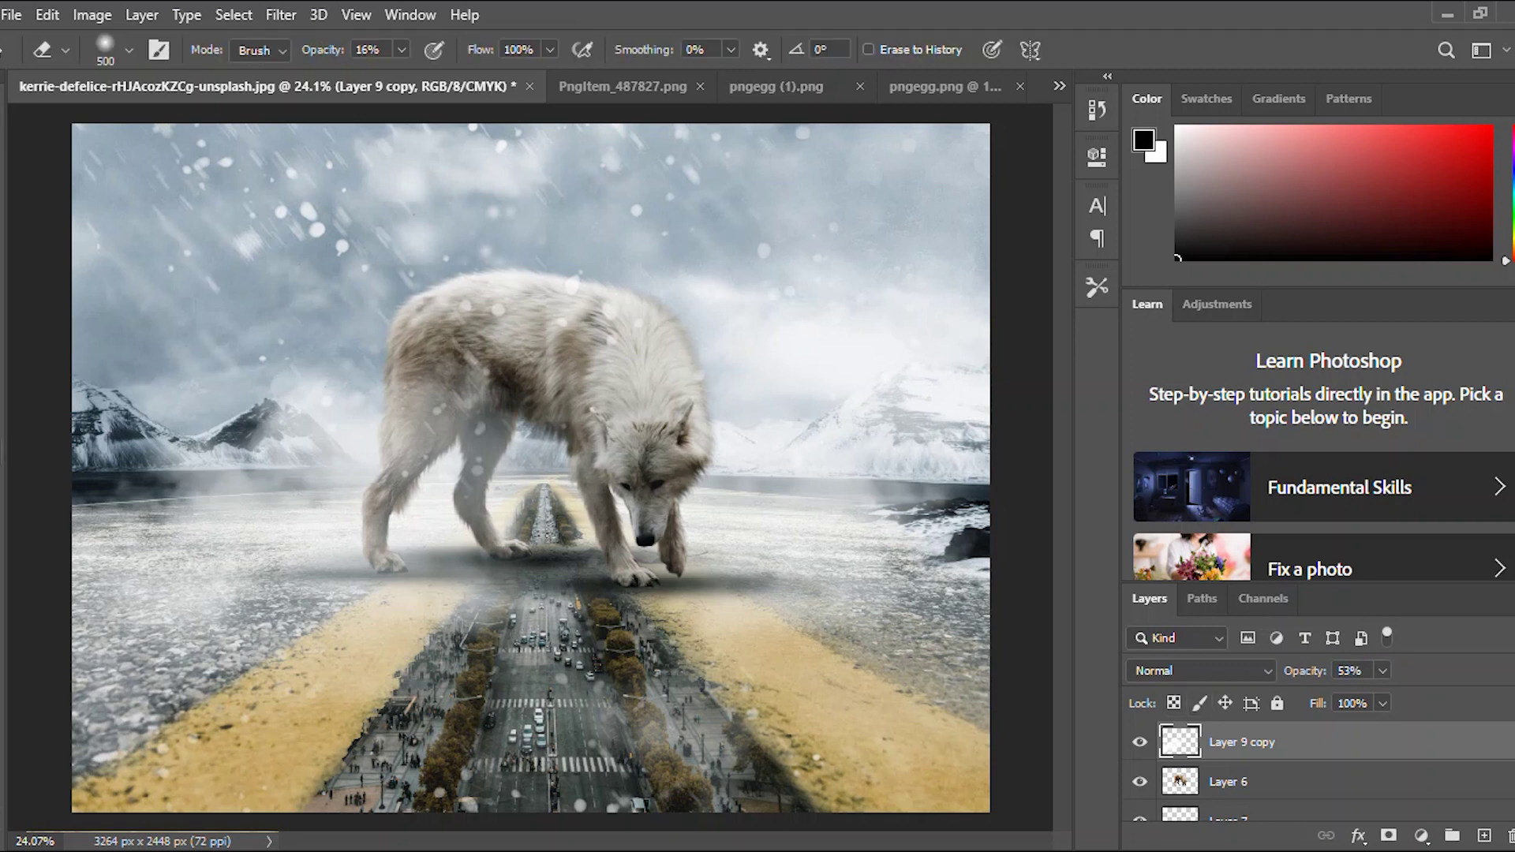
key(3)
key(6)
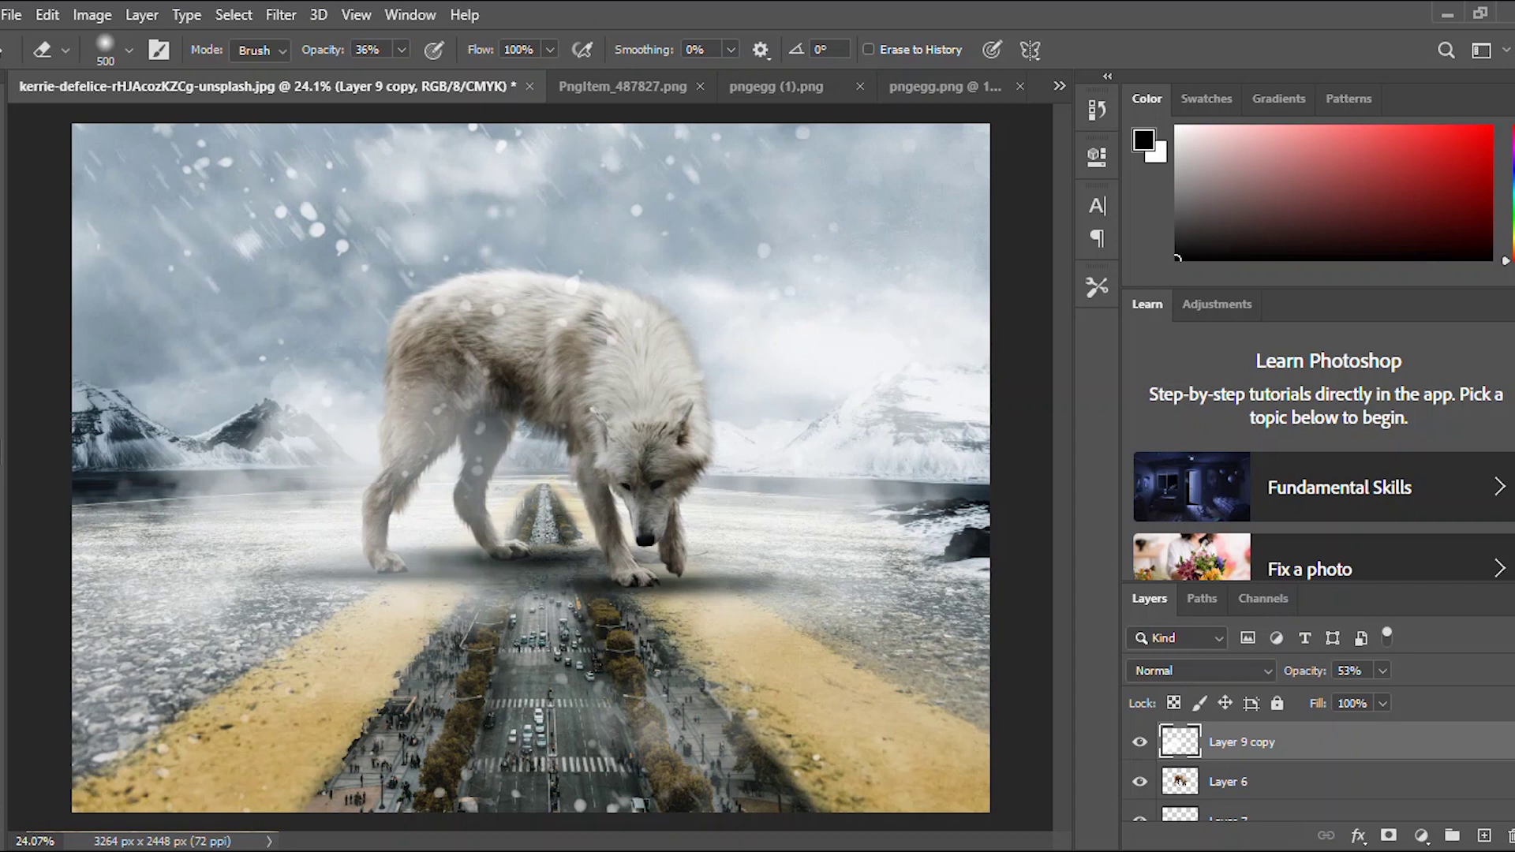
key(0)
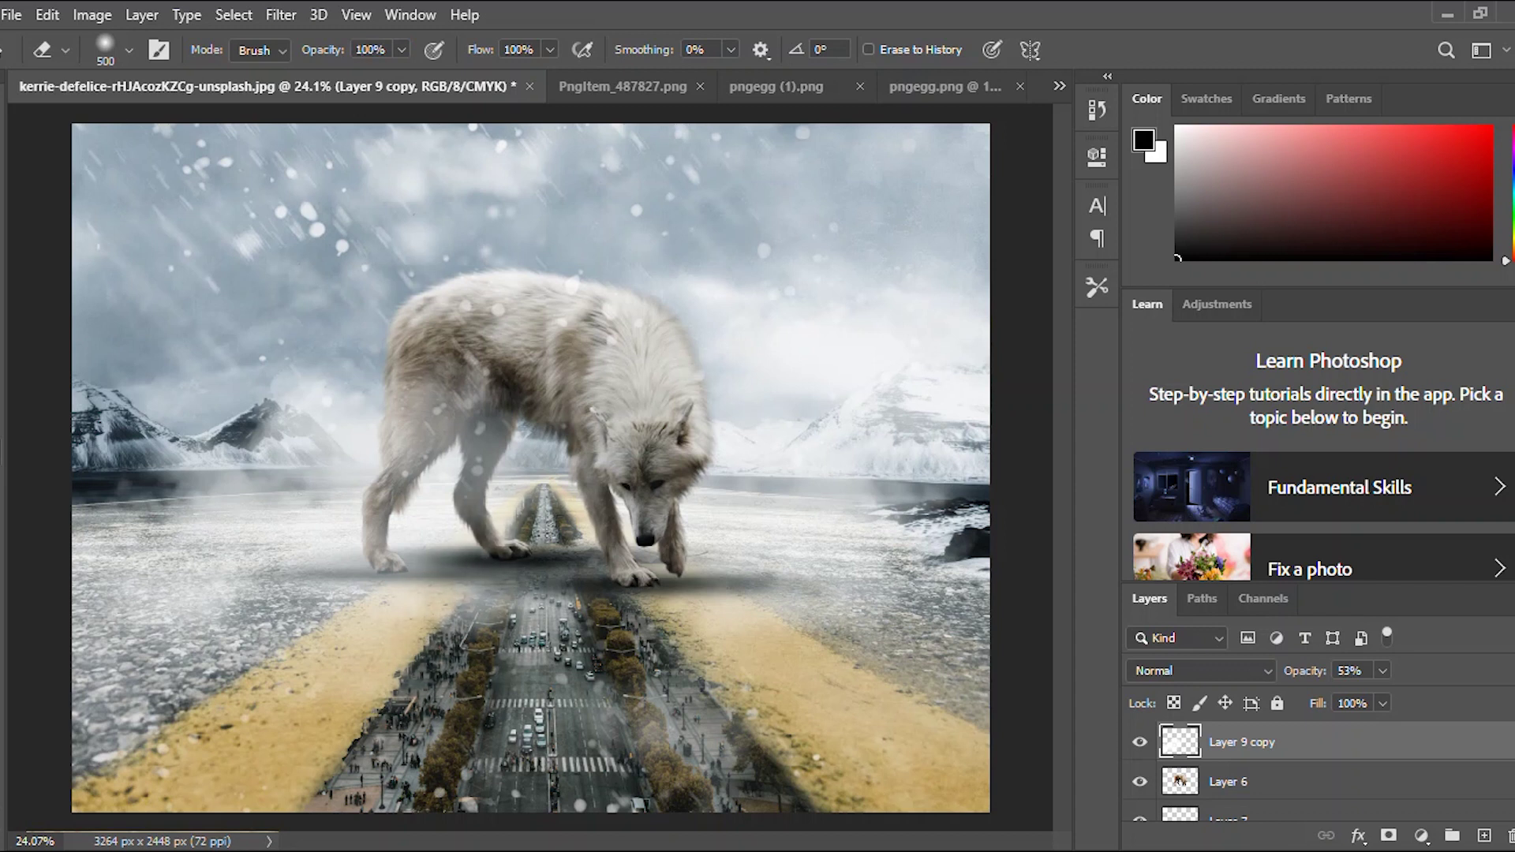
key(bracketleft)
key(bracketleft)
key(bracketleft)
ctrl+click(486, 614)
mouse_move(486, 614)
mouse_down()
mouse_move(494, 602)
mouse_move(562, 612)
mouse_up()
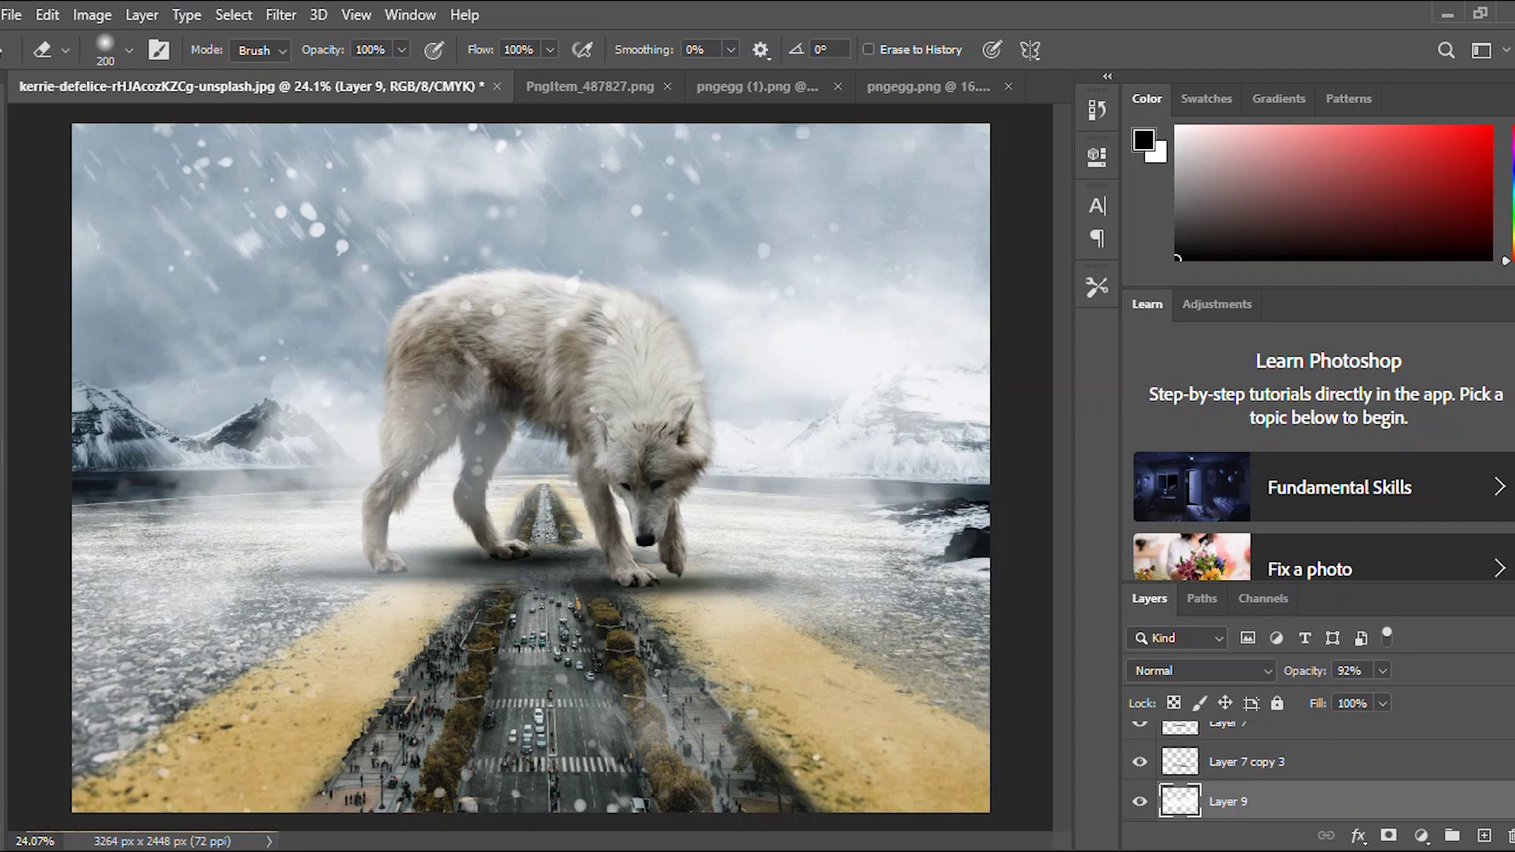
Set the eraser to 500 px at 31% opacity for softer fog erasing on Layer 9.
key(bracketright)
key(bracketright)
key(bracketright)
key(3)
key(1)
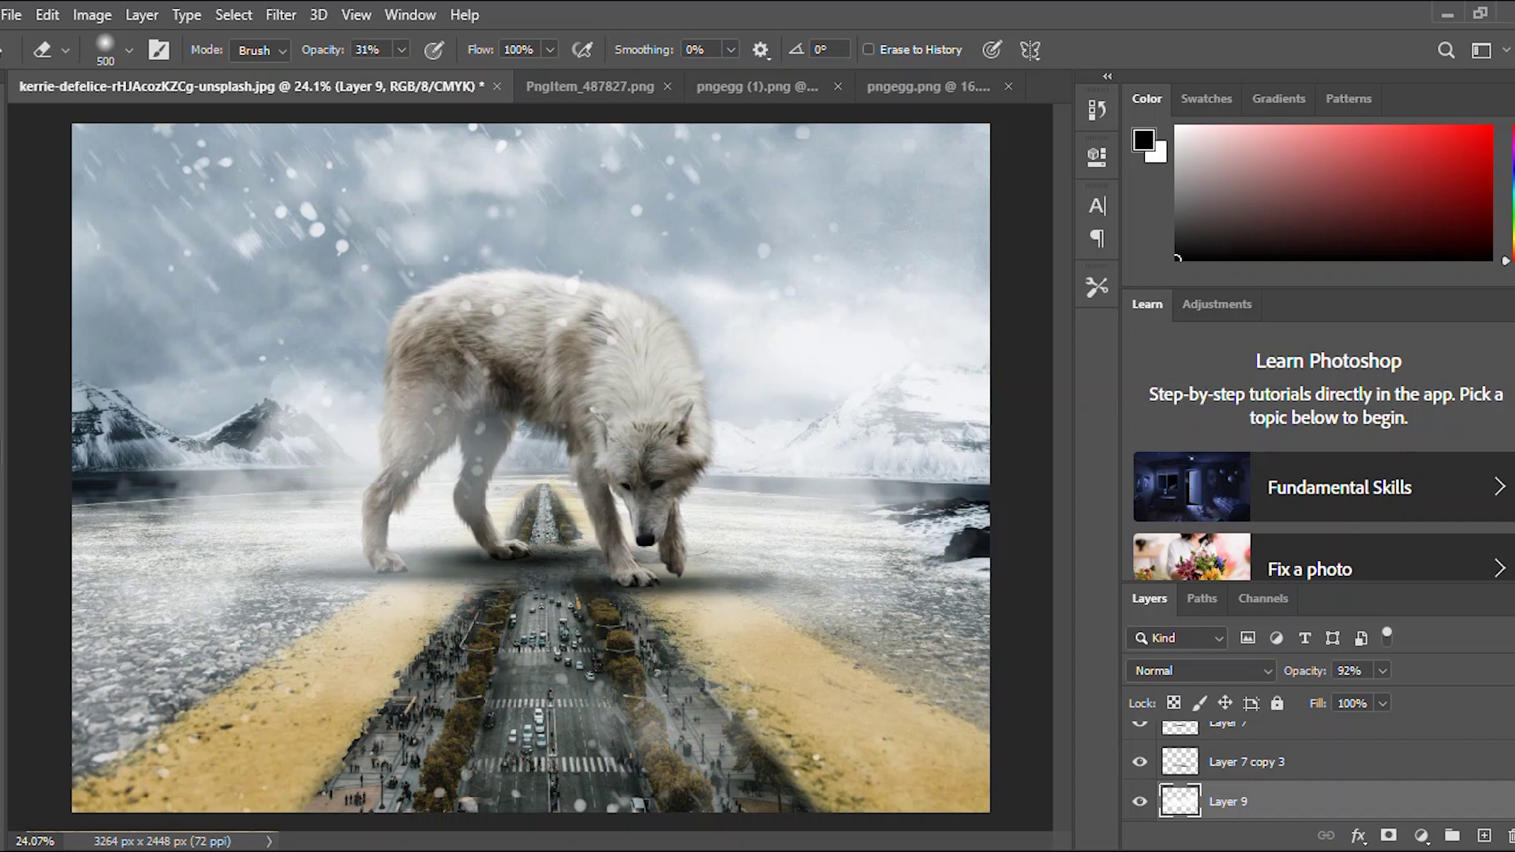
Stamp all visible layers into a new merged layer above Layer 8 copy.
scroll(530, 468, down, 5)
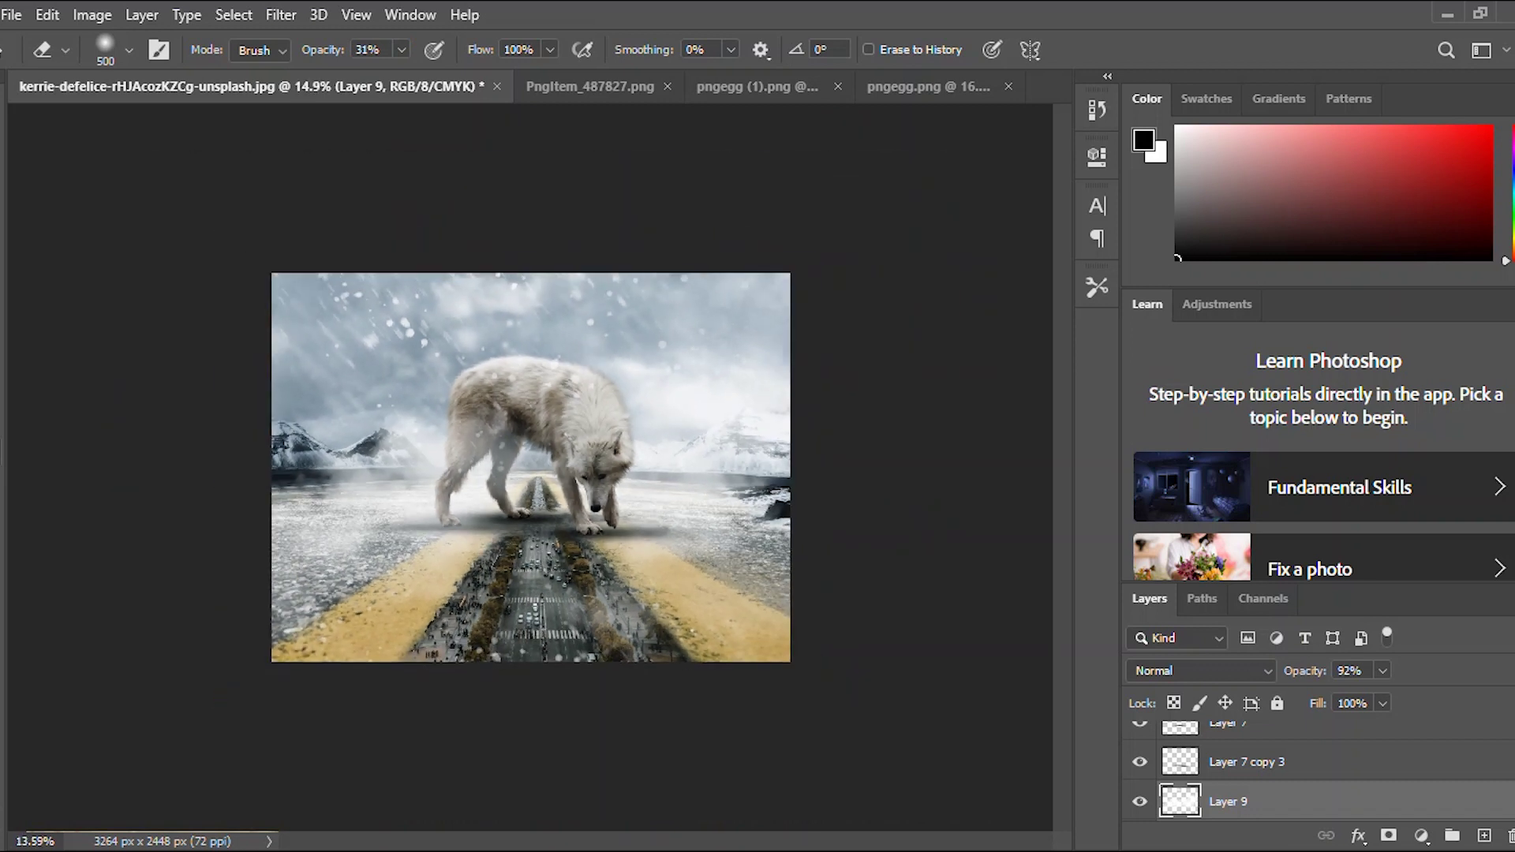
key(v)
scroll(530, 467, up, 2)
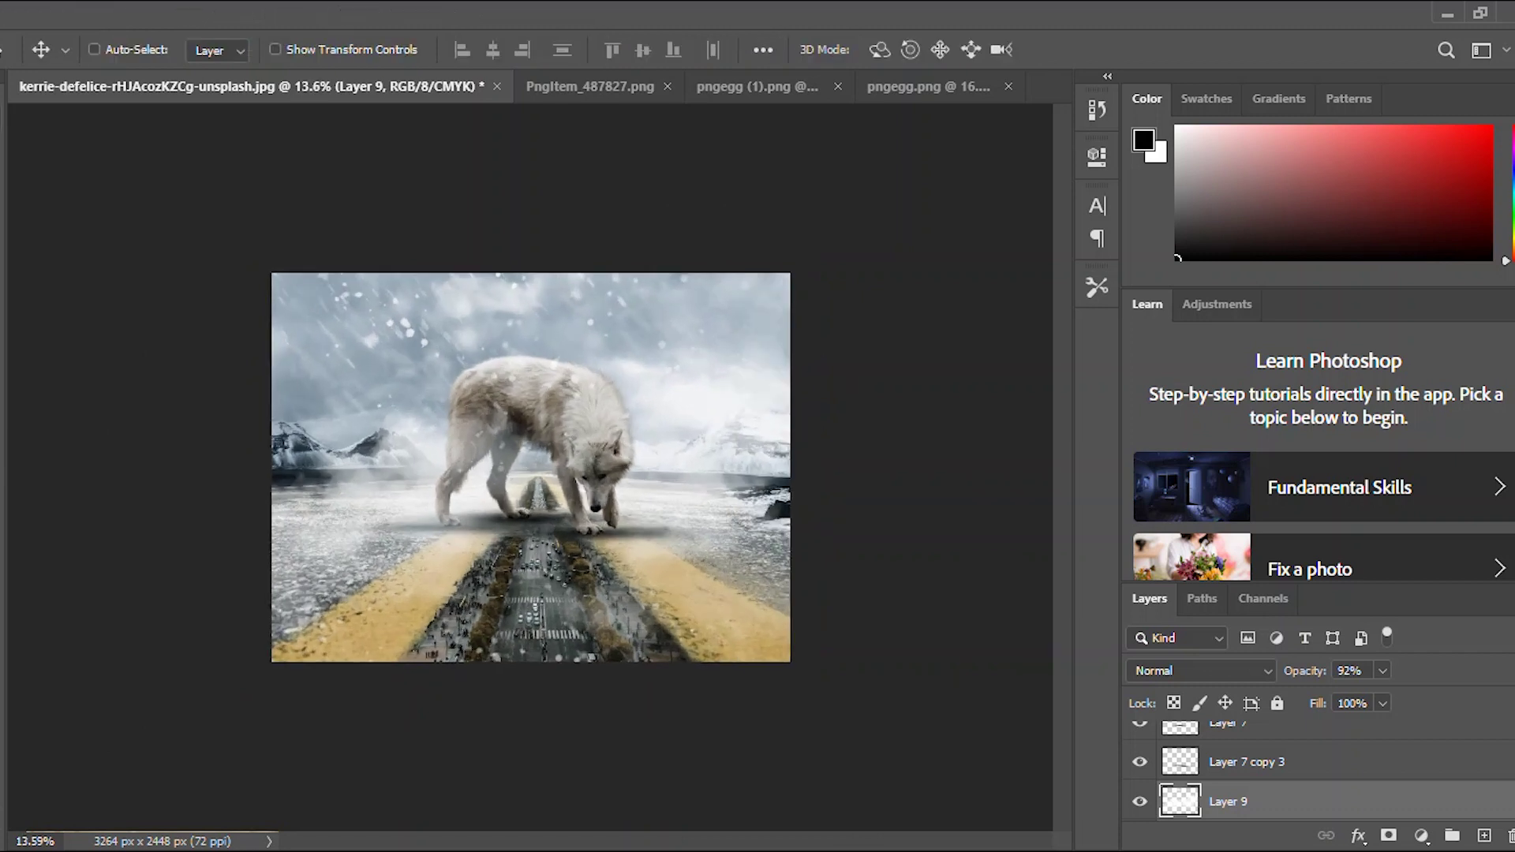
scroll(1318, 769, up, 3)
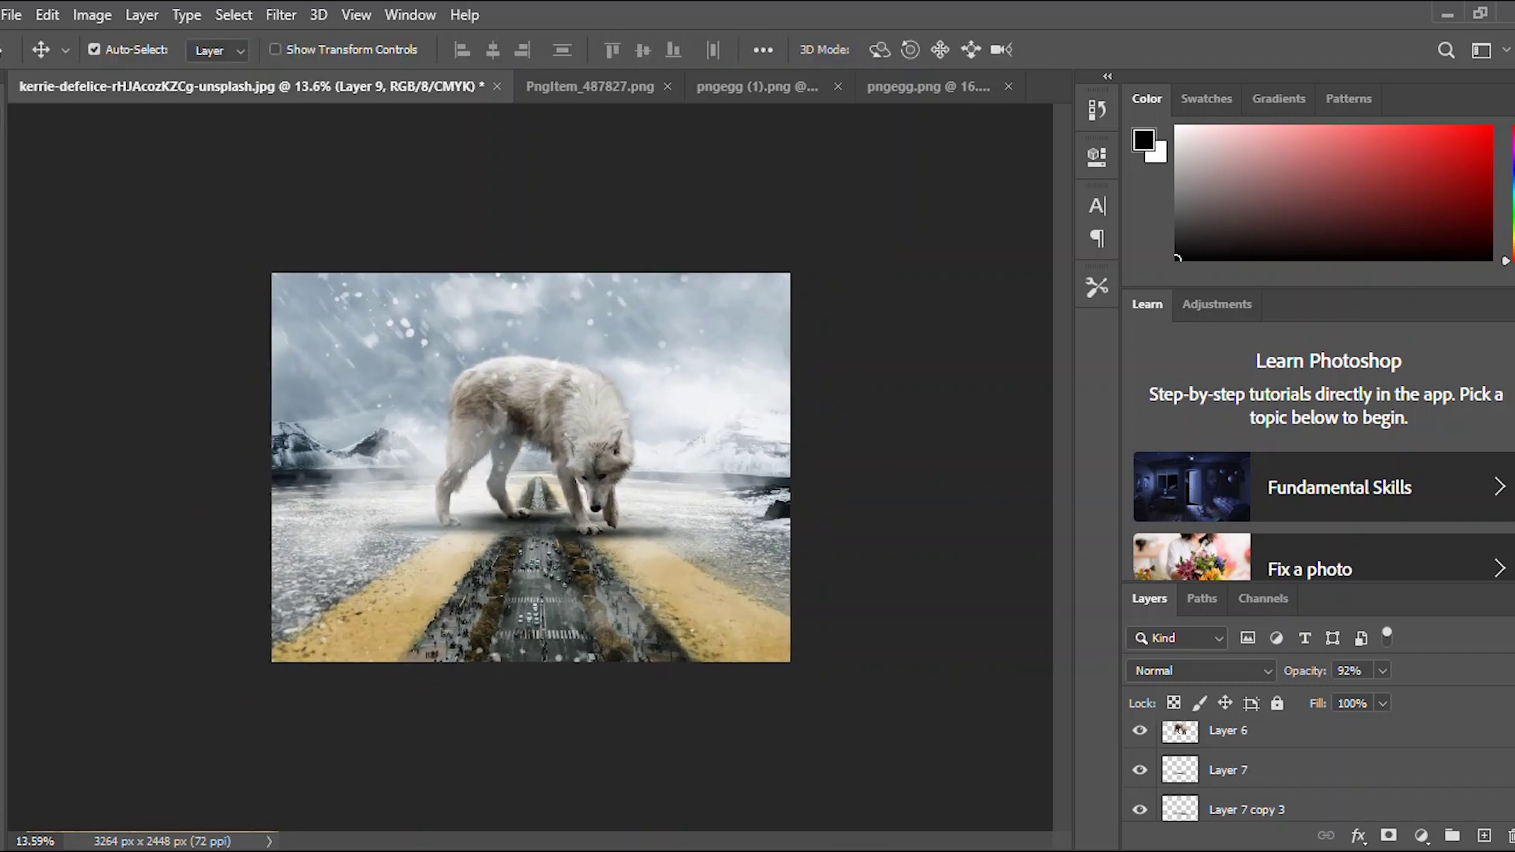
click(1242, 742)
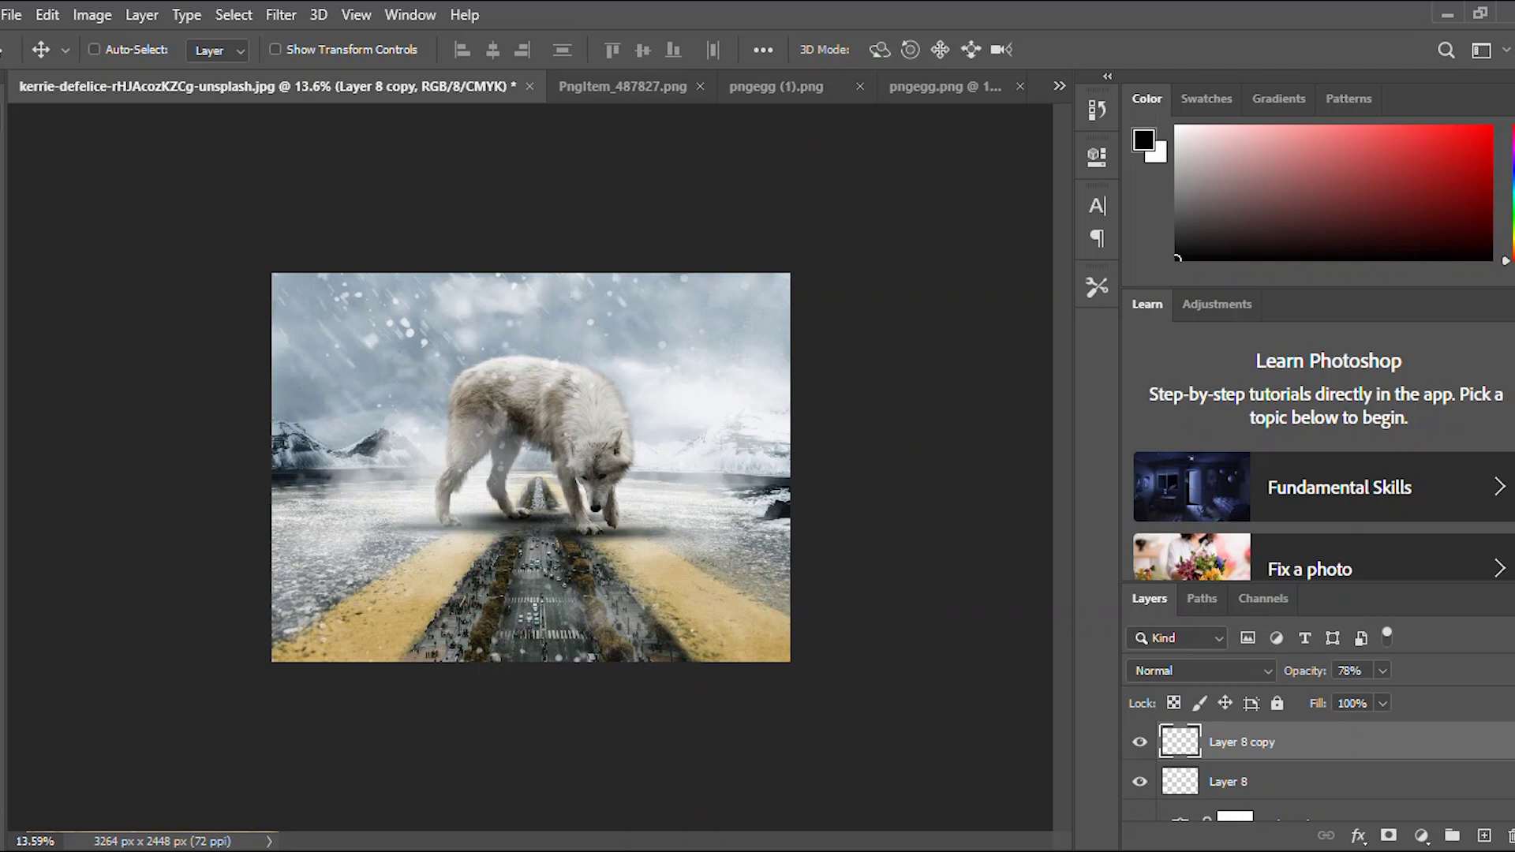
key(ctrl+alt+shift+e)
Try a Levels midtone adjustment on Layer 8 copy and undo it, returning to the merged Layer 10.
click(1242, 782)
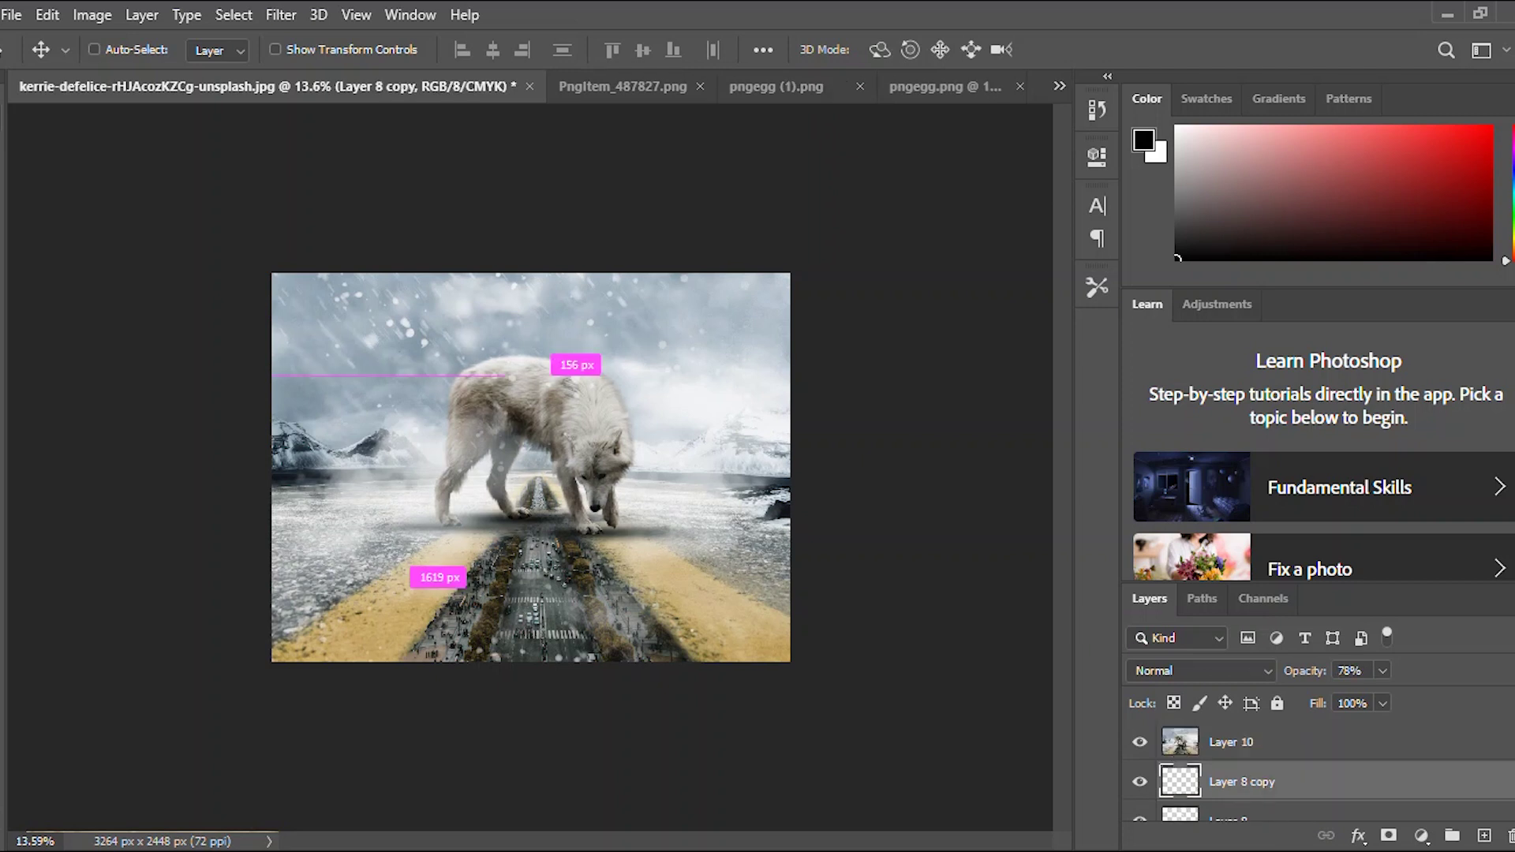
key(ctrl+l)
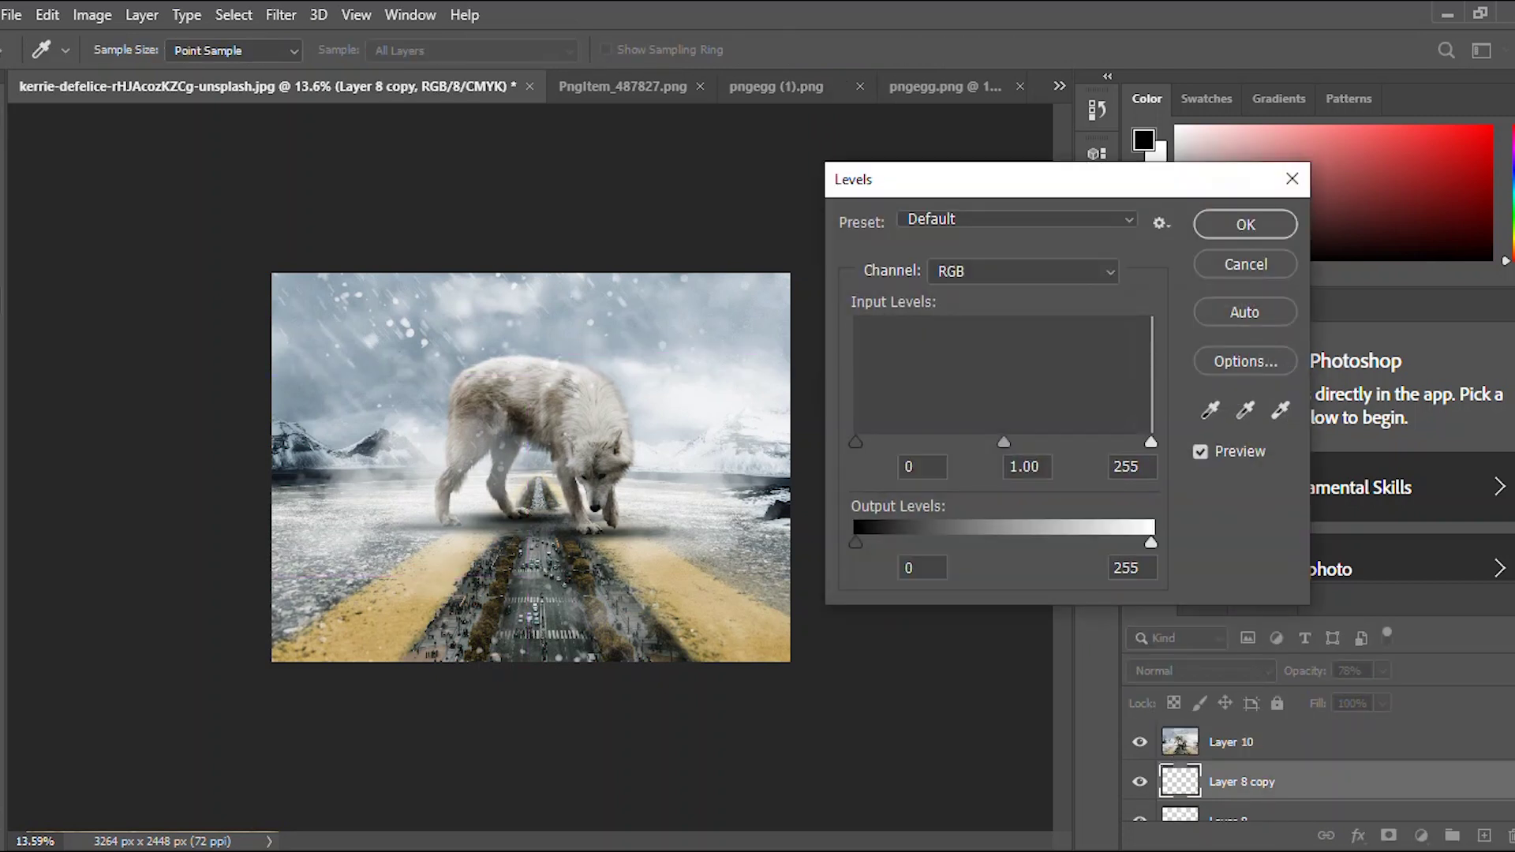
click(857, 543)
drag(1004, 443, 1012, 443)
key(Return)
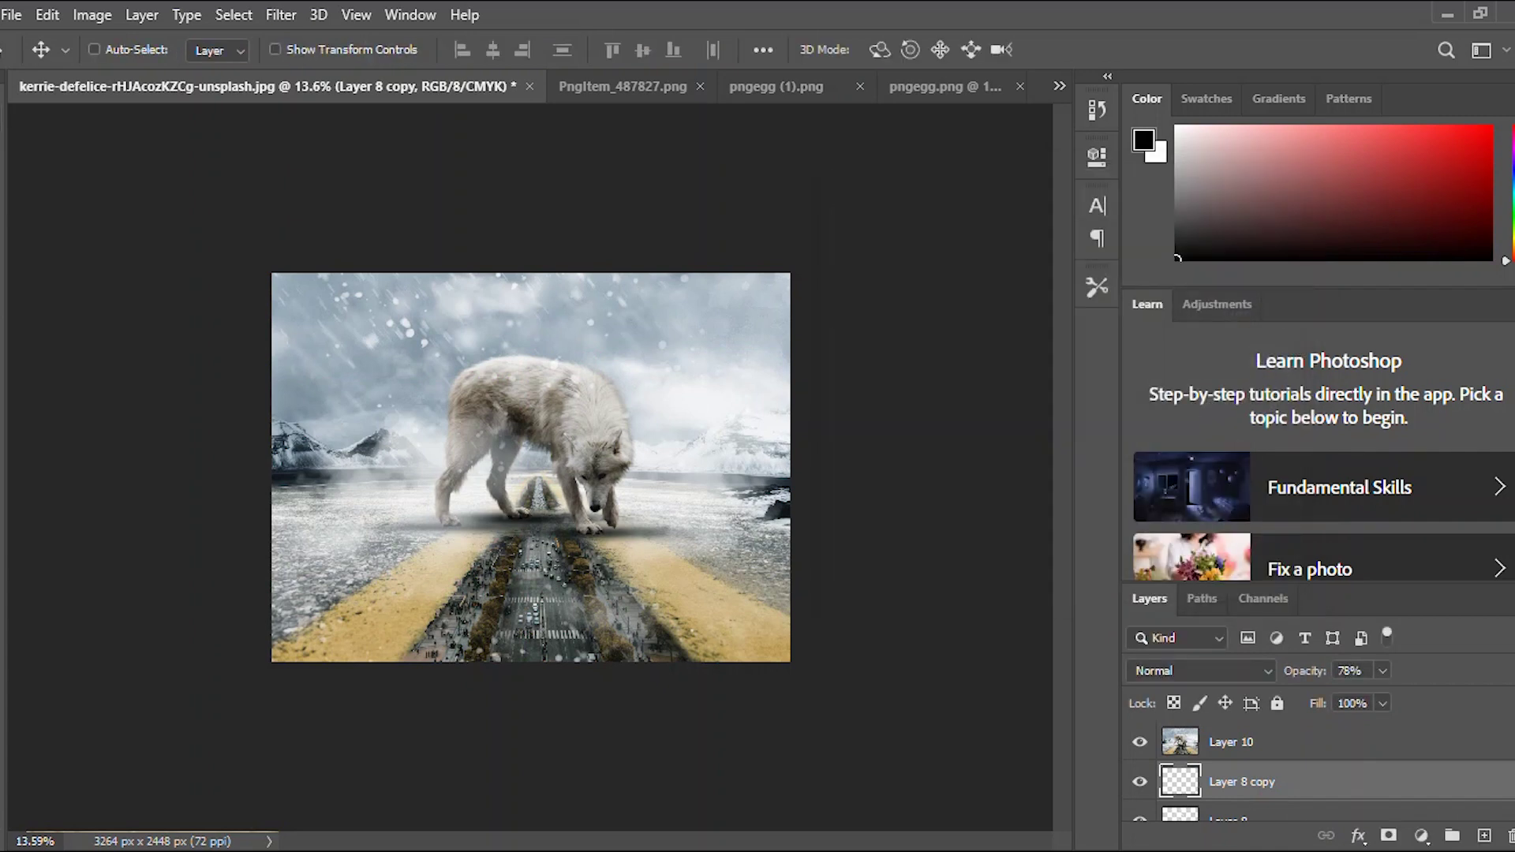
key(ctrl+z)
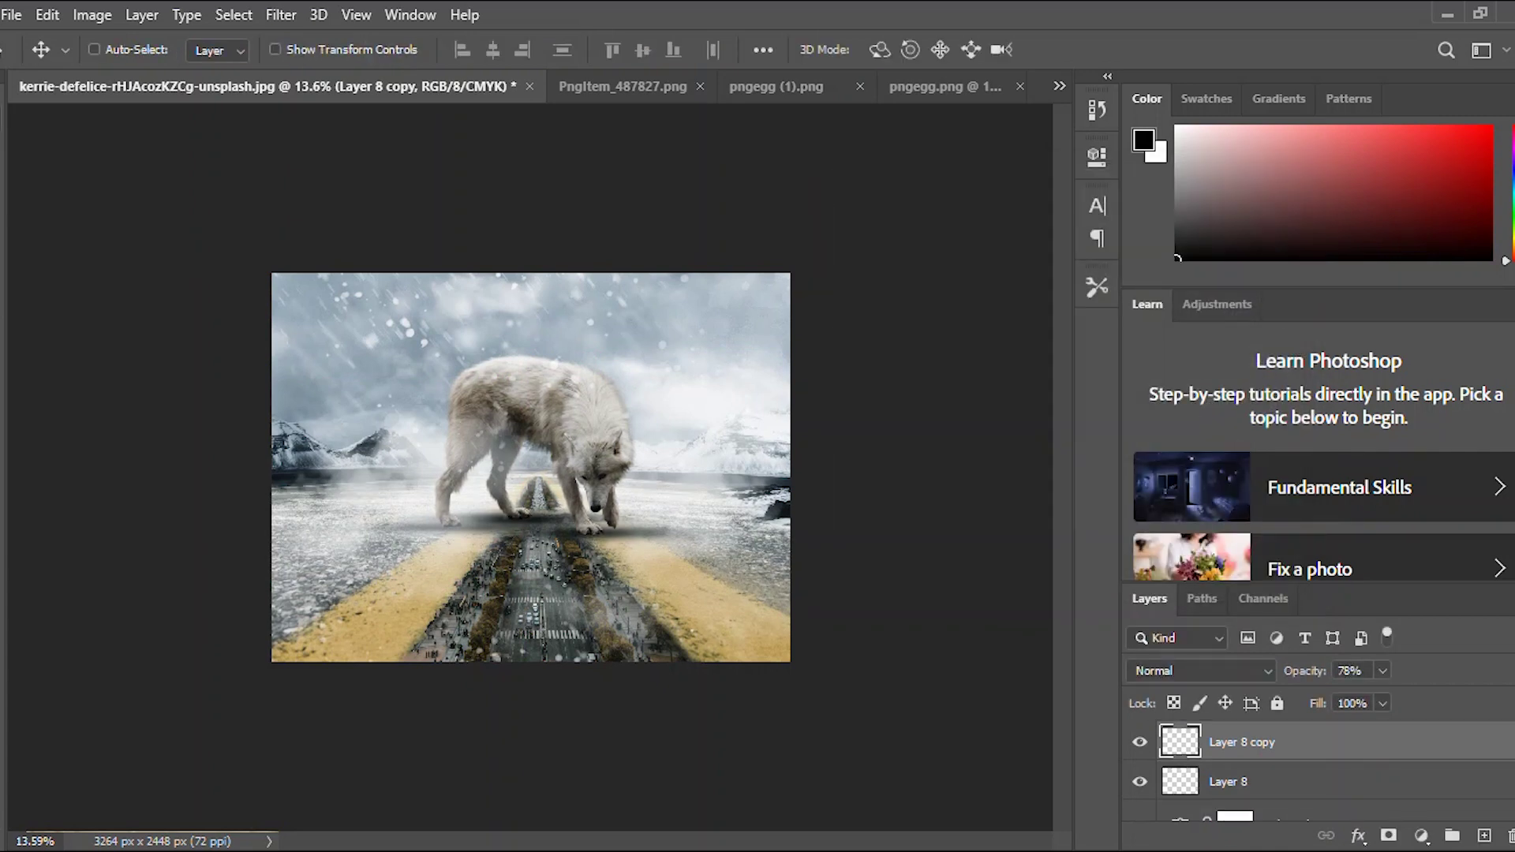
key(ctrl+shift+z)
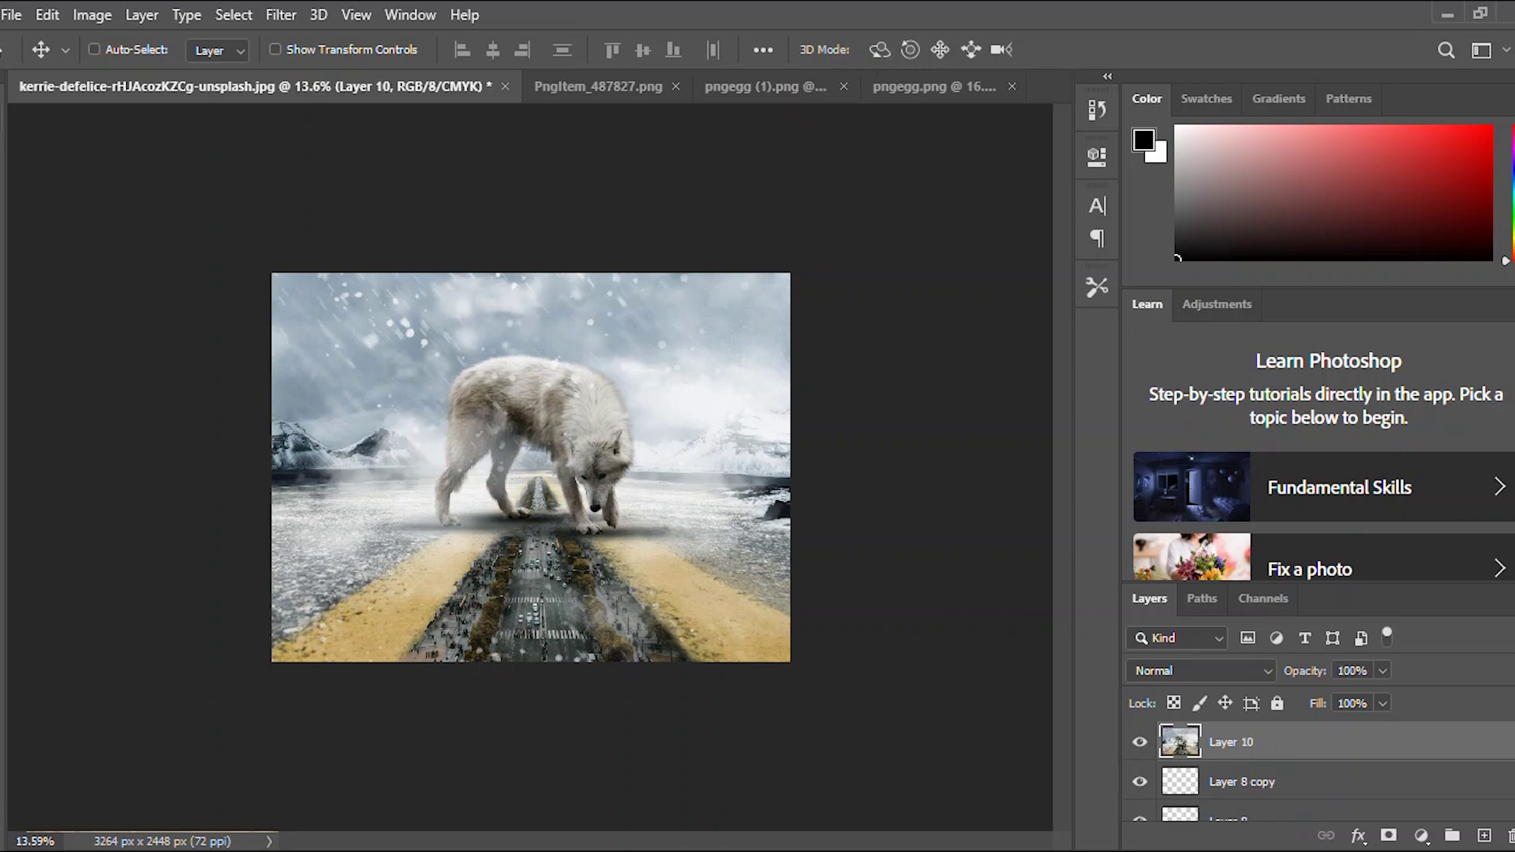
Try darkening the merged Layer 10 directly with Levels midtones at 0.34 and undo it.
key(ctrl+l)
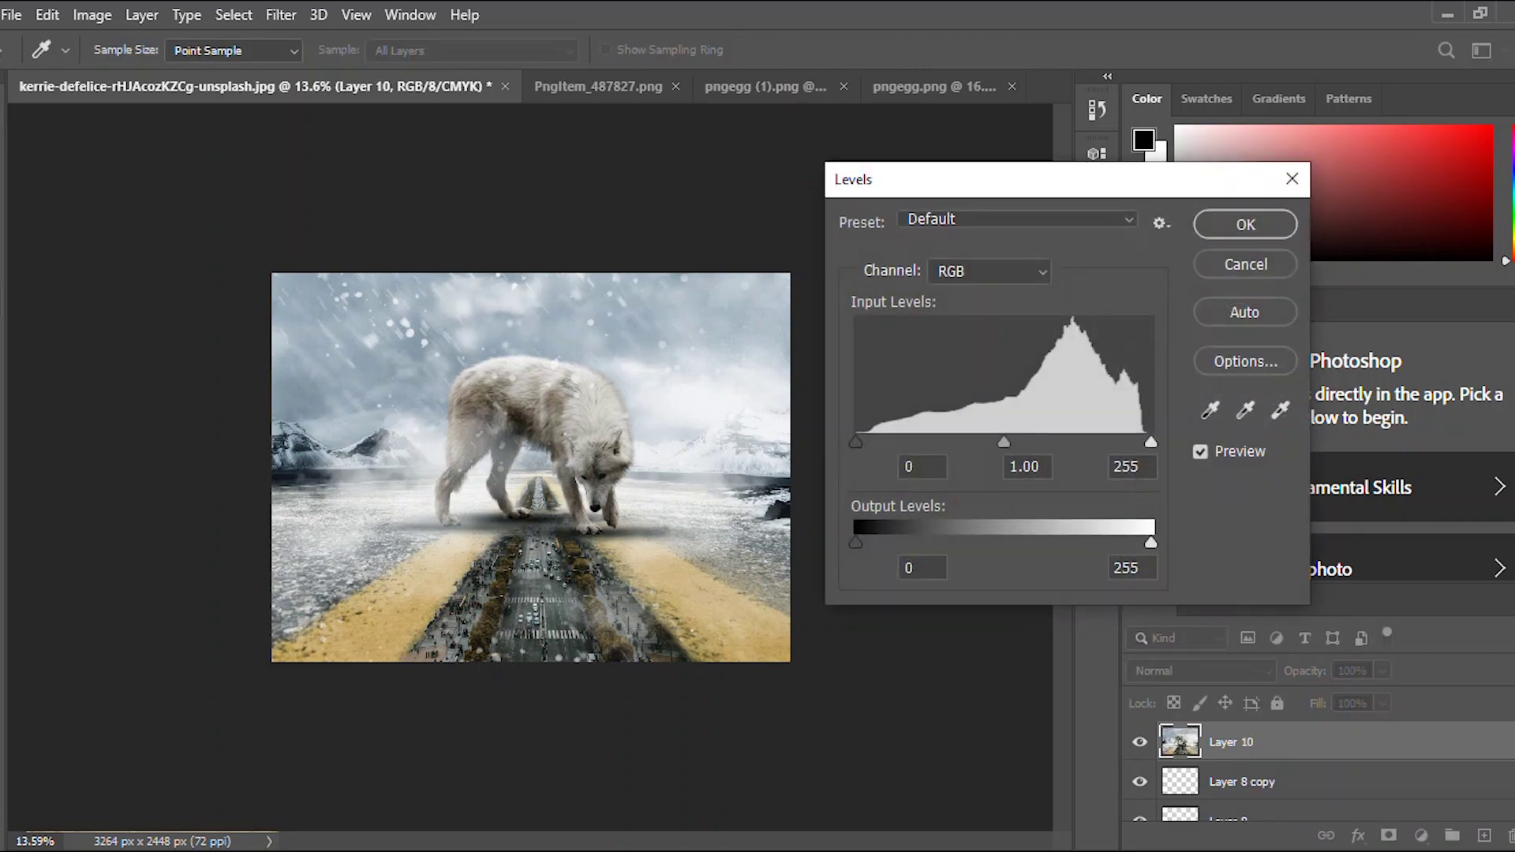
drag(1004, 442, 1088, 442)
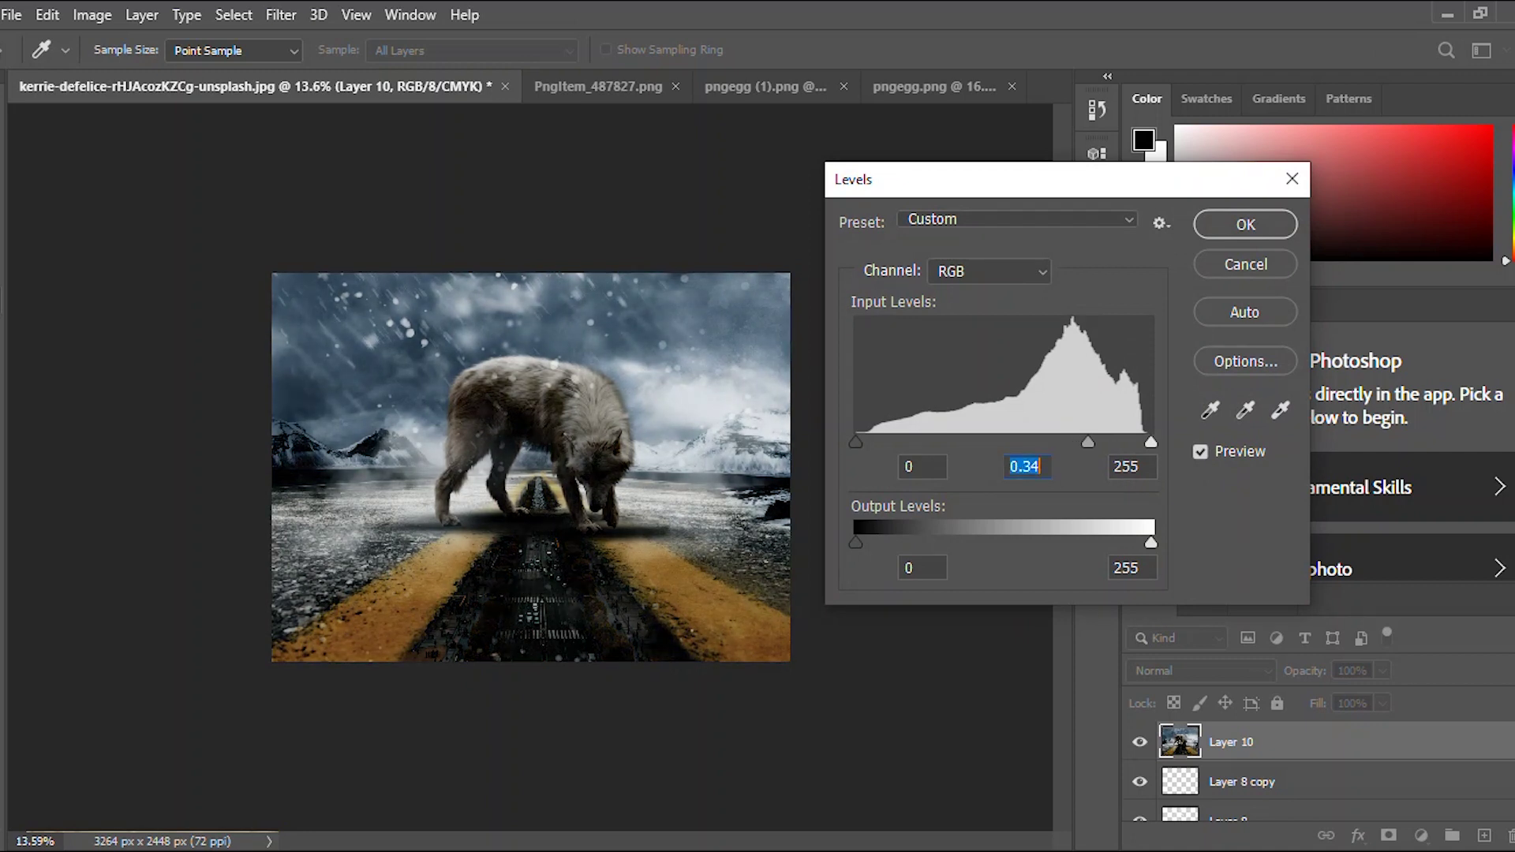
key(Return)
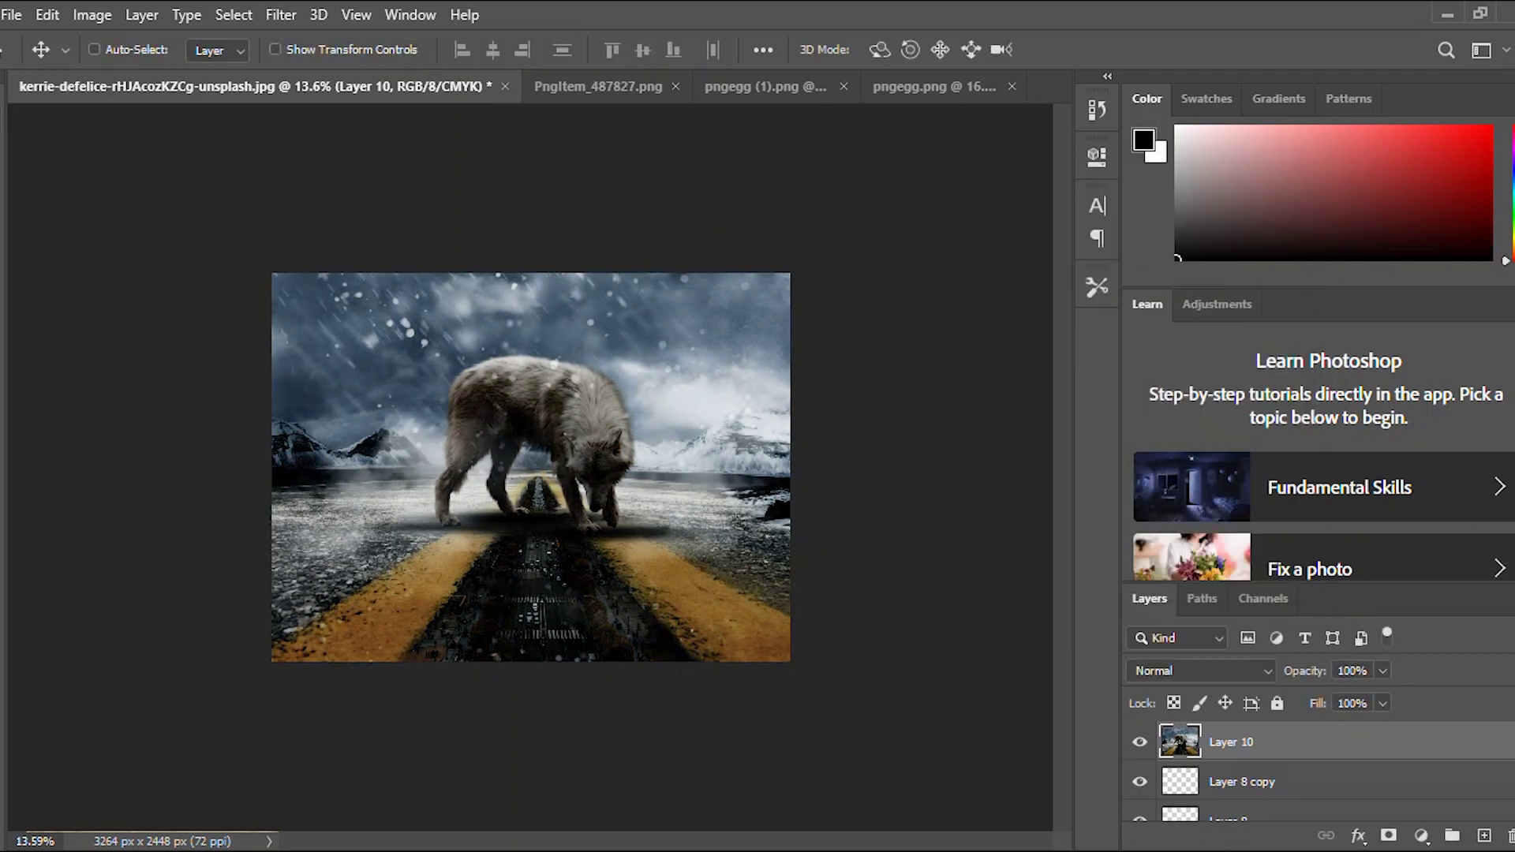
key(ctrl+z)
Add a Levels adjustment layer above Layer 10 with the black input at 25 and midtones at 0.36.
click(1421, 835)
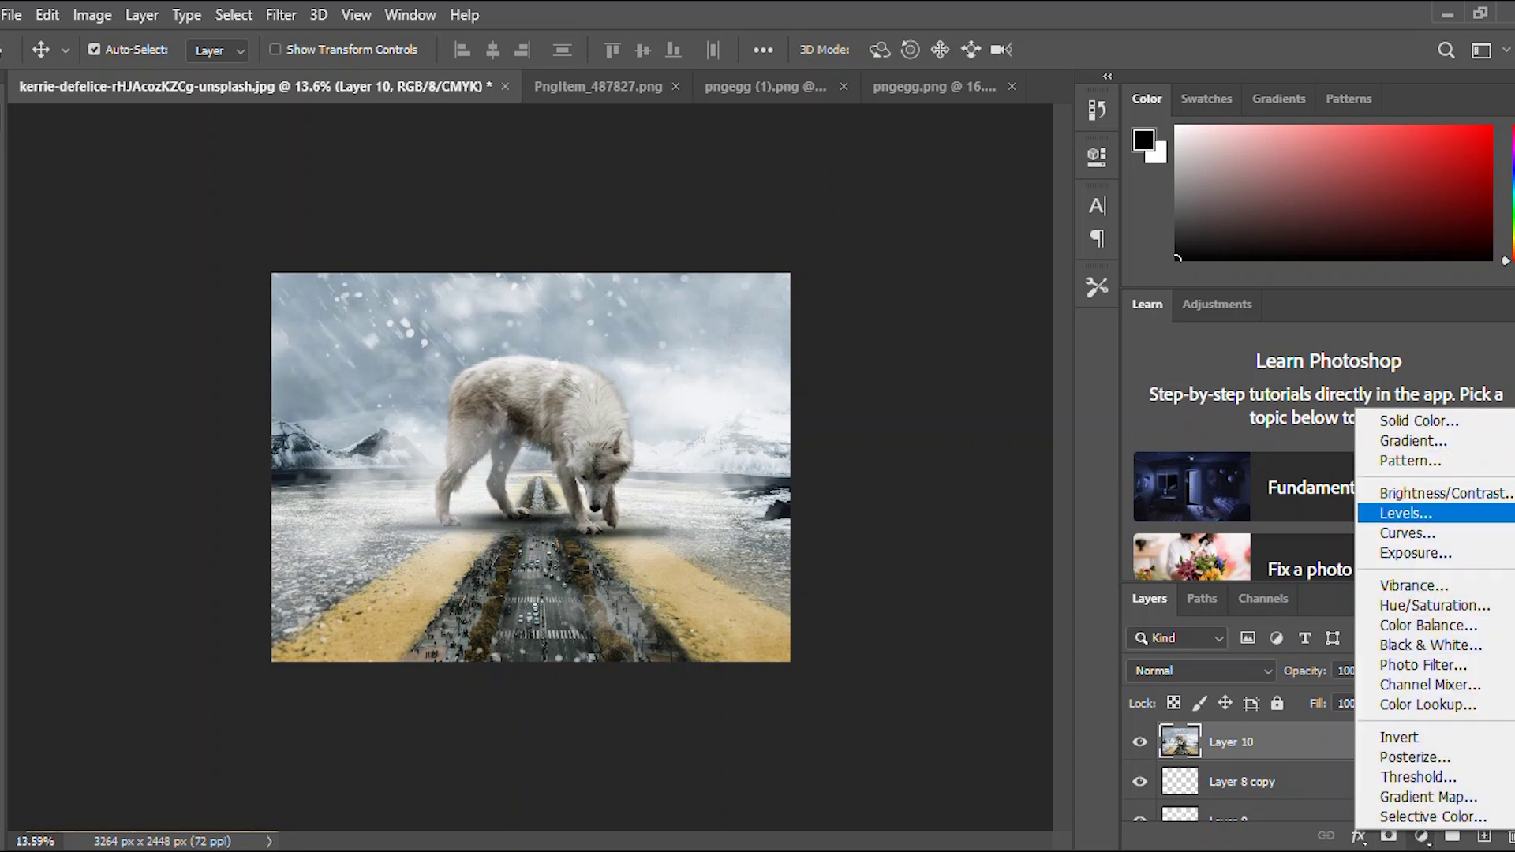
click(1406, 512)
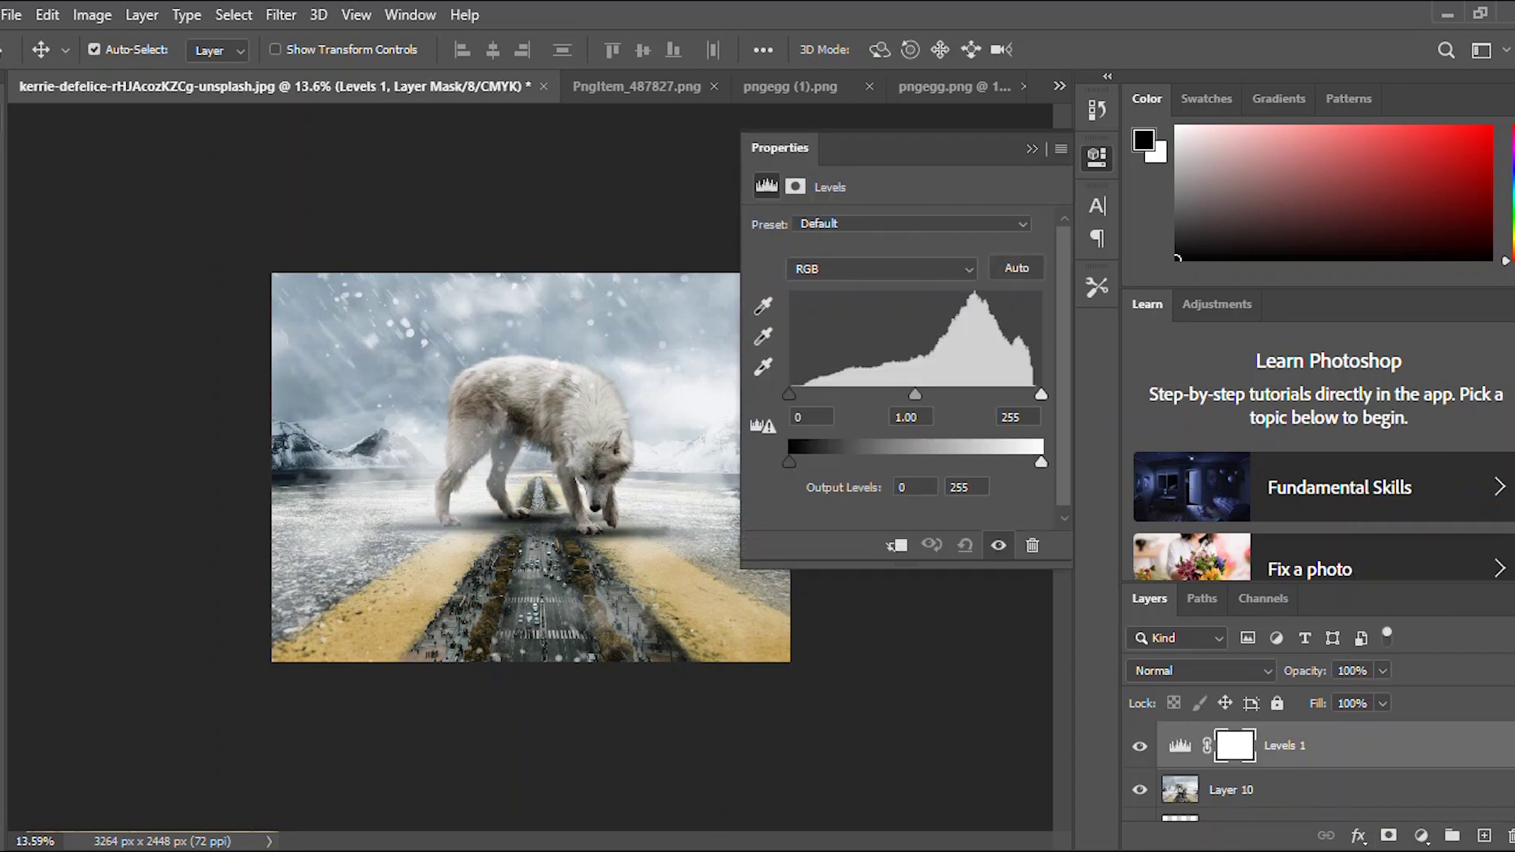
drag(915, 394, 946, 394)
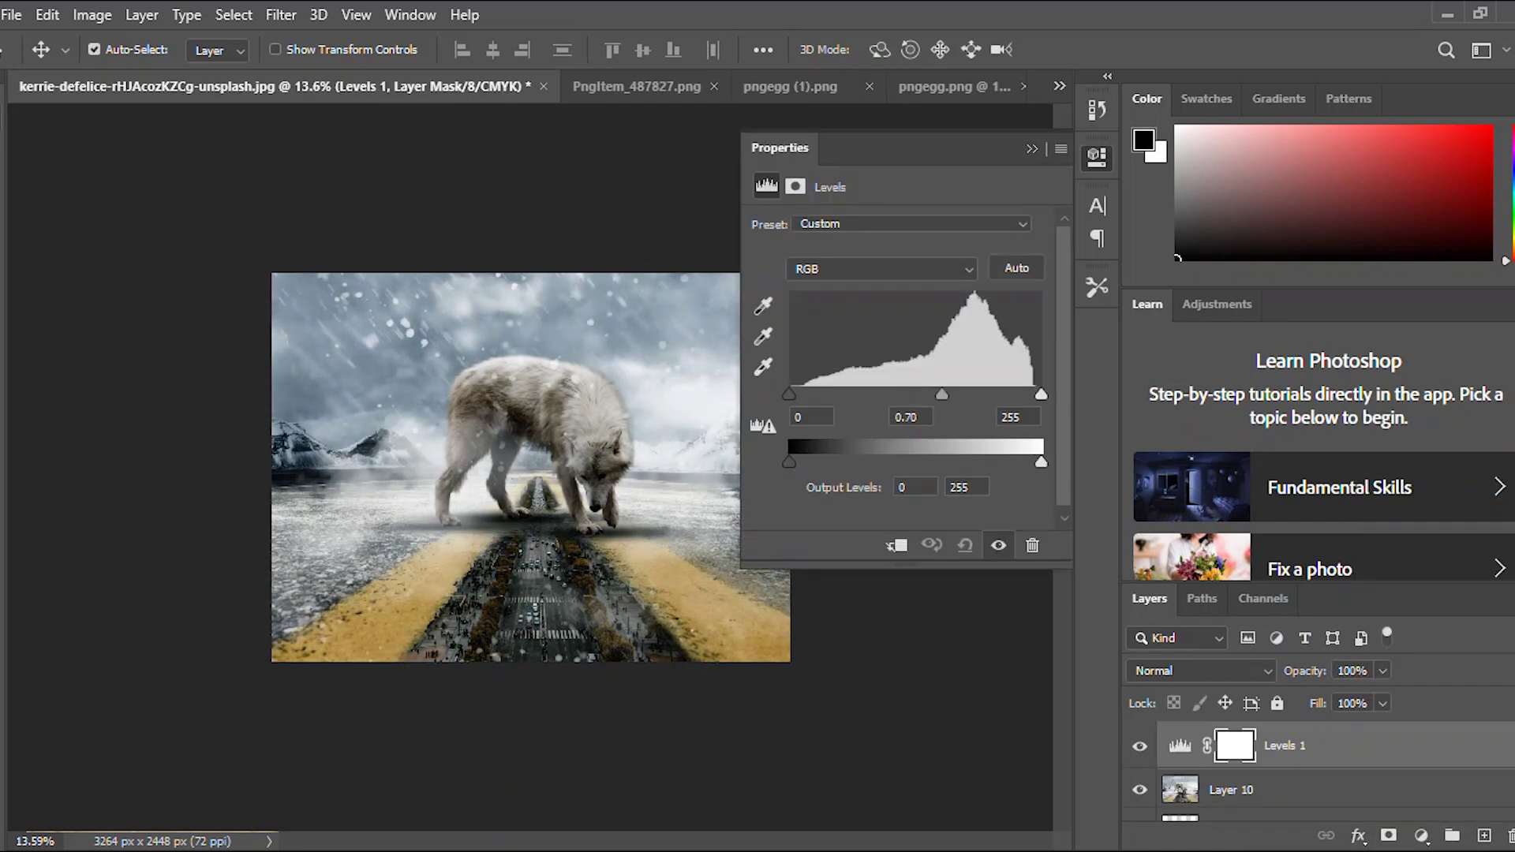
mouse_move(1040, 394)
mouse_down()
mouse_move(1019, 394)
mouse_move(1041, 393)
mouse_up()
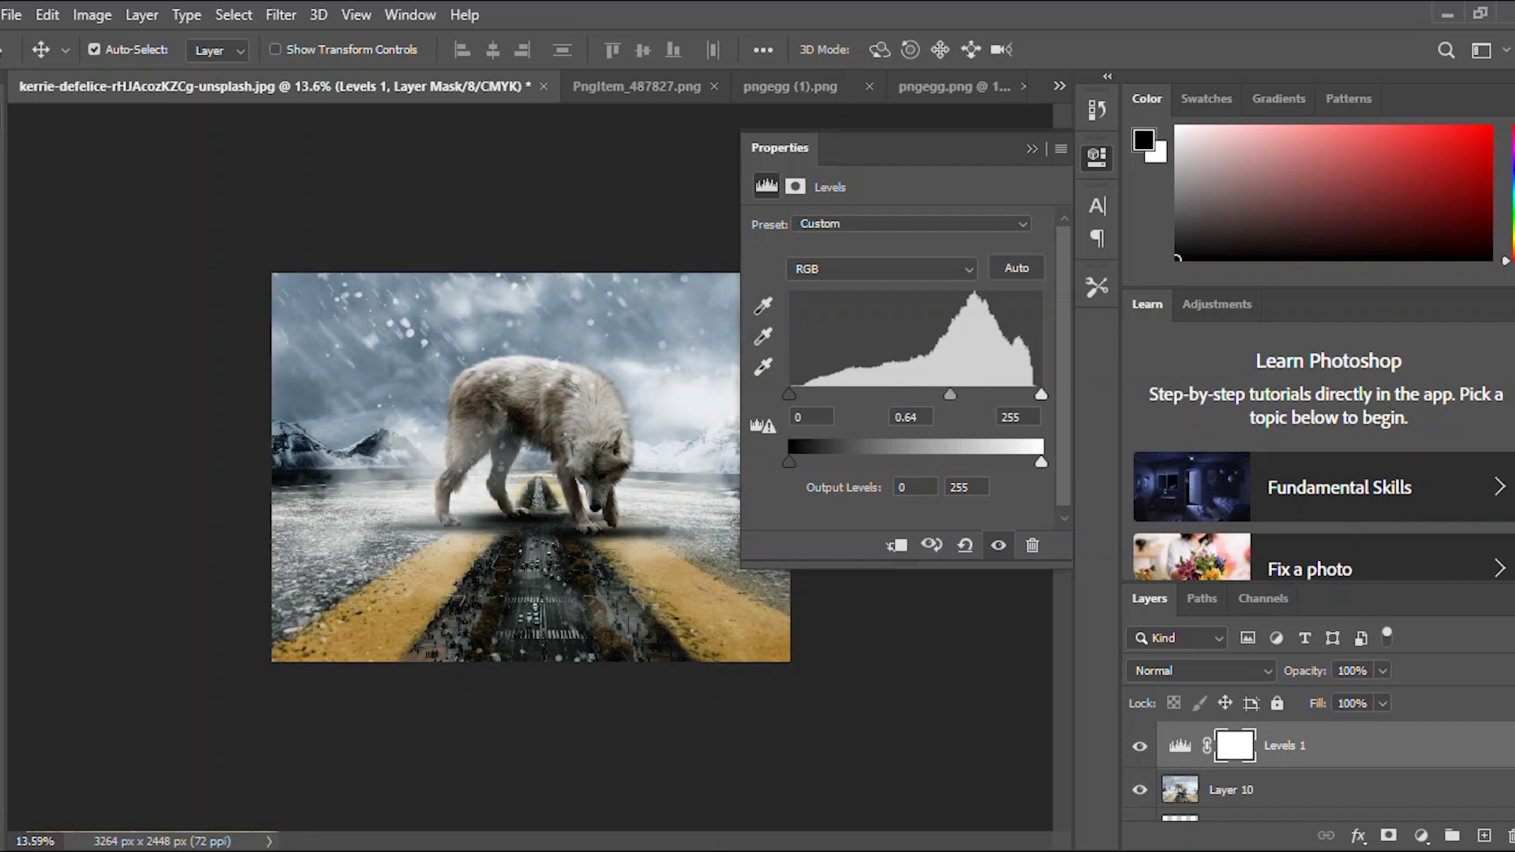
drag(789, 394, 813, 394)
drag(959, 394, 987, 394)
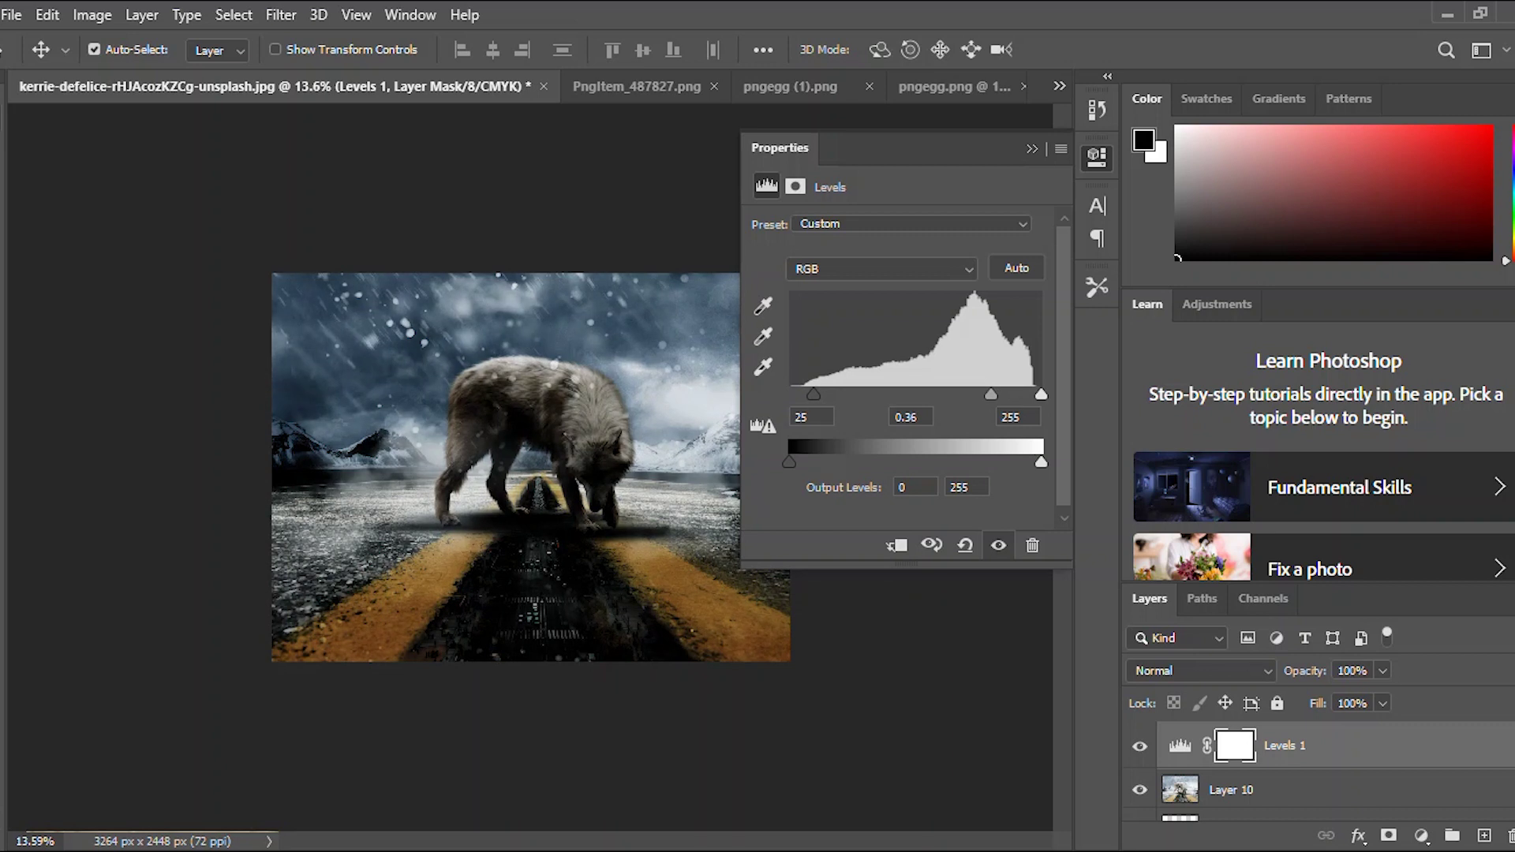
click(1032, 149)
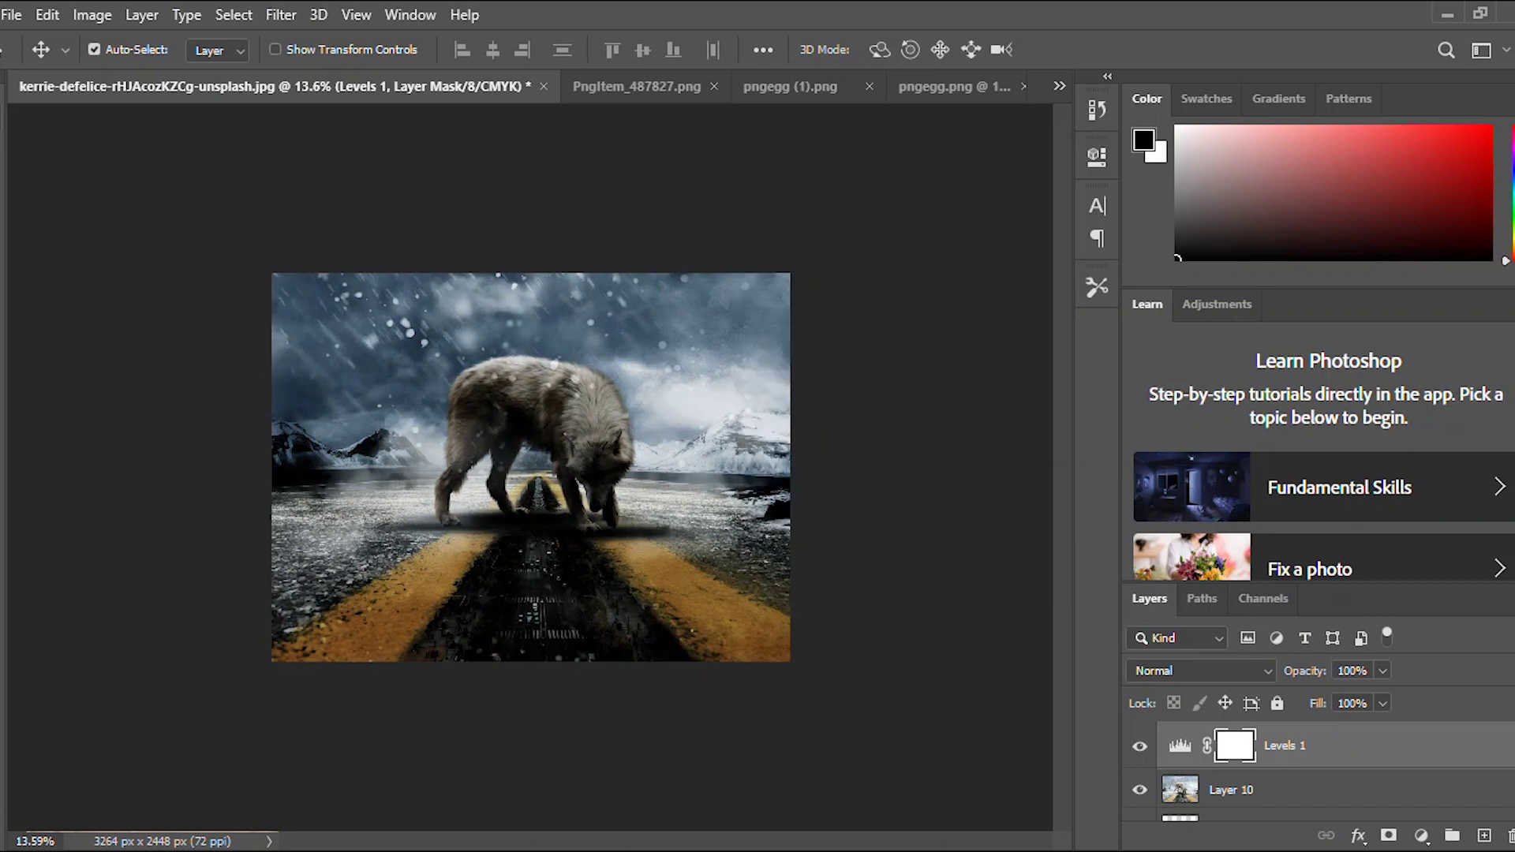
Mask the Levels 1 darkening off the middle of the wolf's body with a black 700 px brush at 100% opacity.
key(b)
scroll(531, 430, up, 3)
click(531, 431)
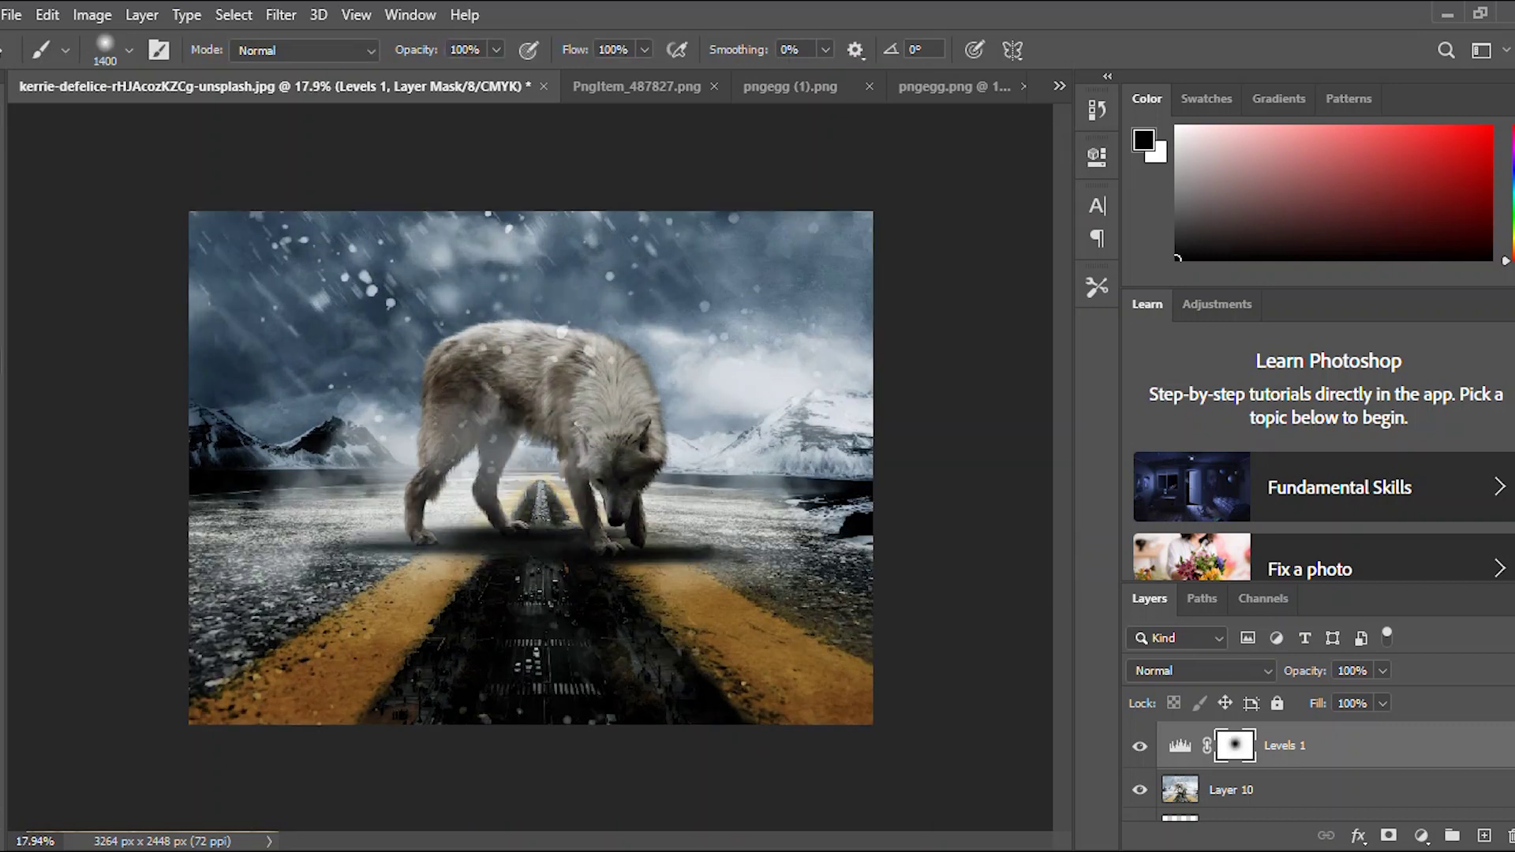
key(ctrl+z)
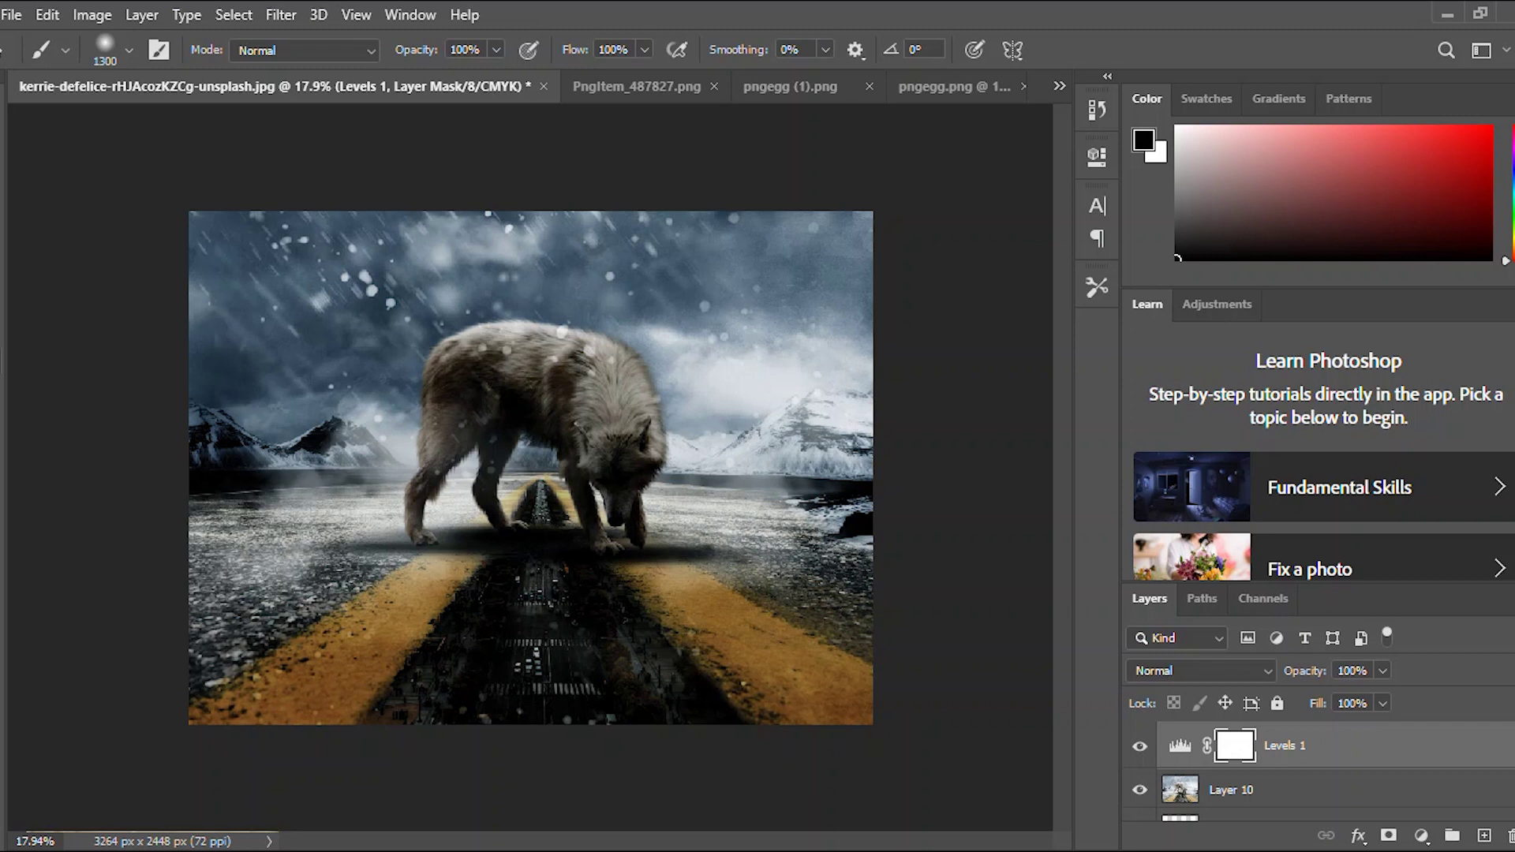
key(bracketleft)
key(bracketleft)
key(bracketleft)
drag(552, 418, 552, 460)
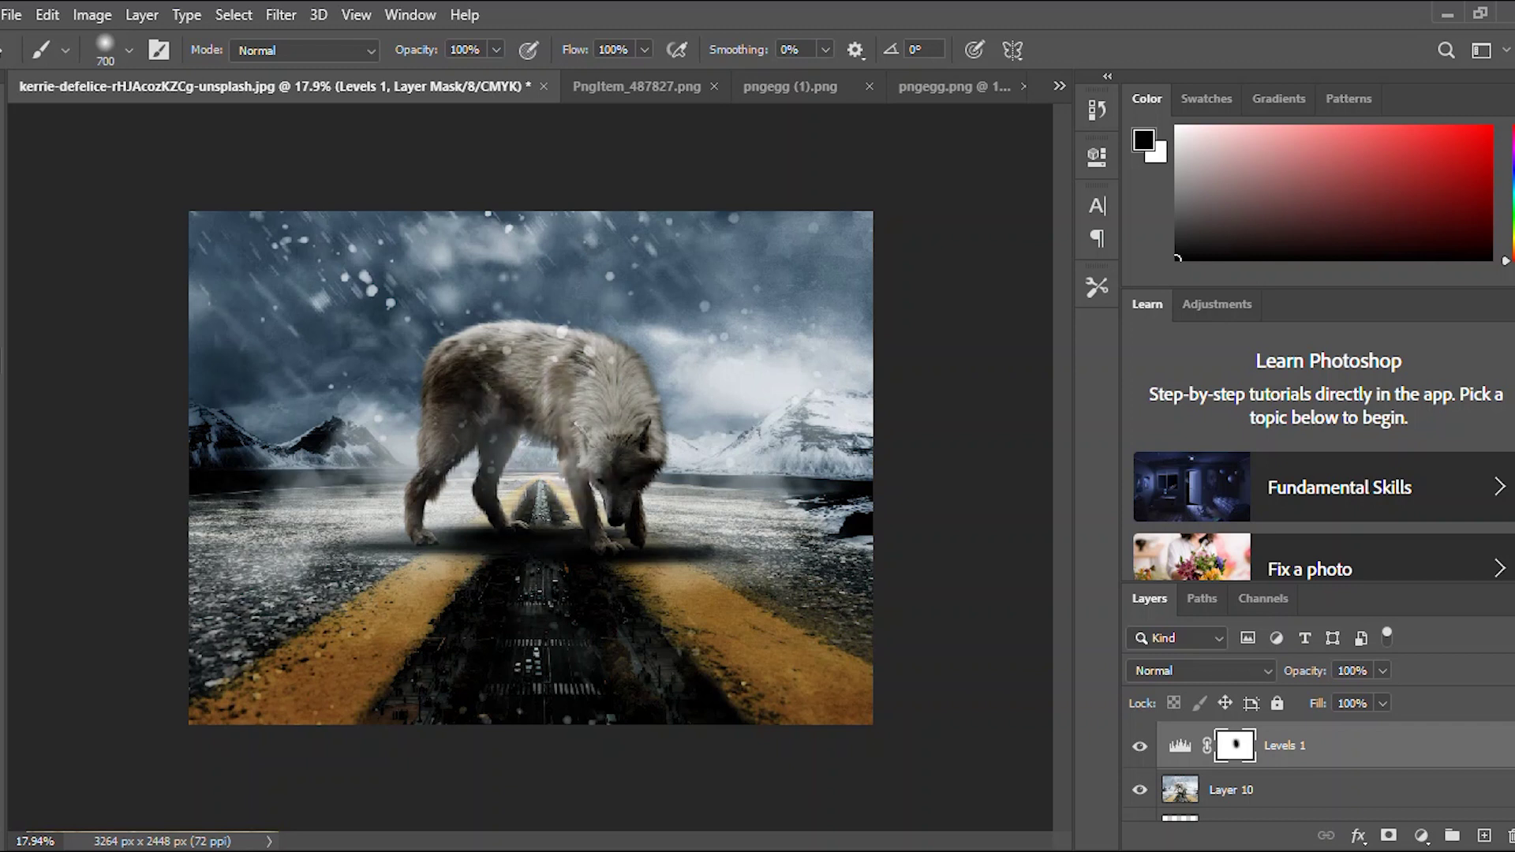
Paint black on the Levels 1 mask over the whole city avenue and its tree-lined edges to restore their brightness.
drag(542, 539, 536, 670)
drag(552, 603, 549, 694)
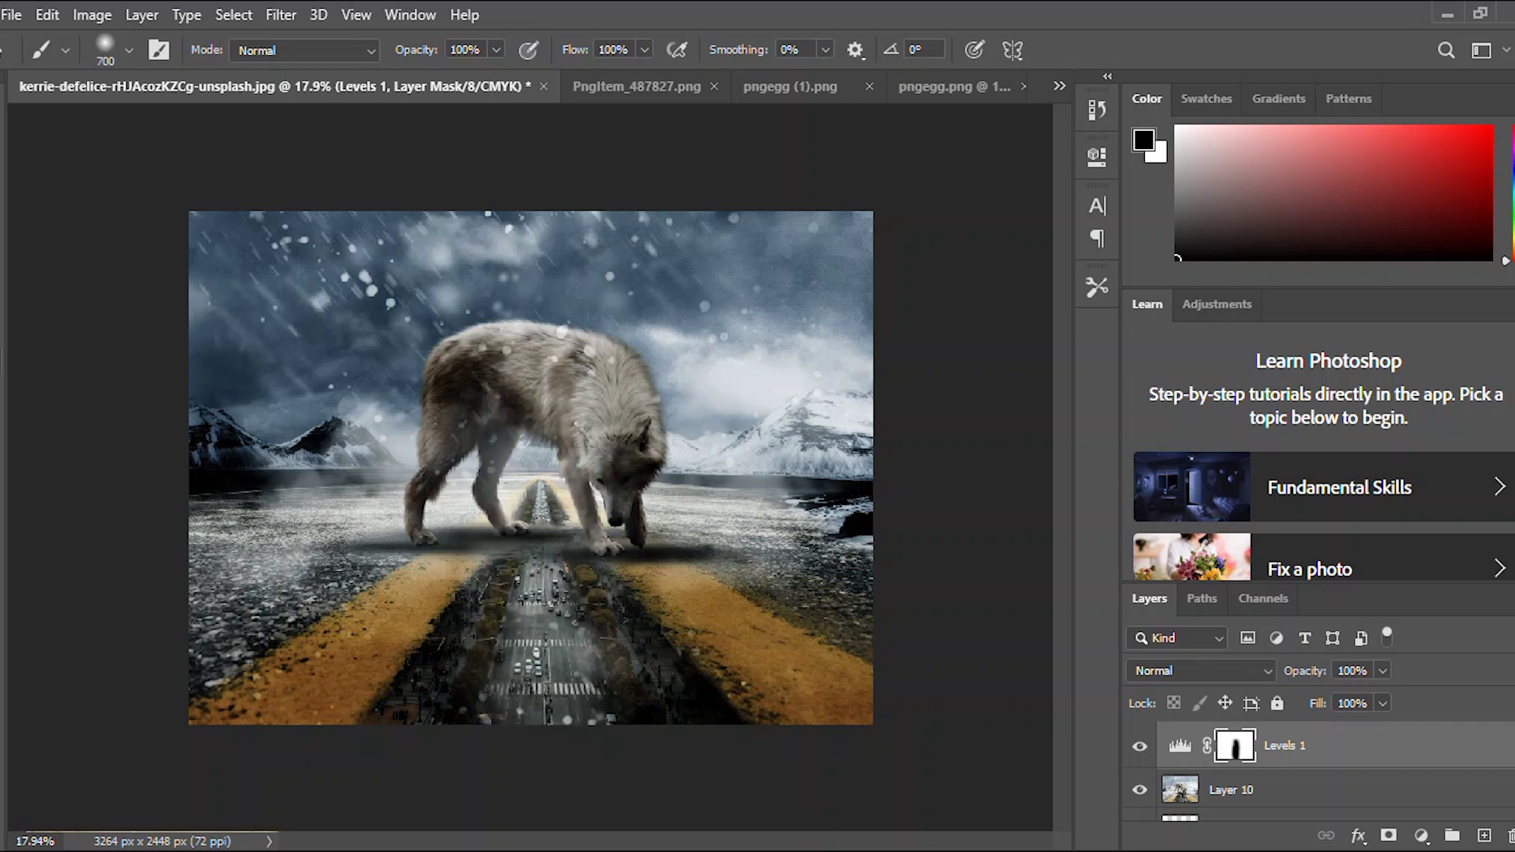
drag(612, 631, 616, 687)
mouse_move(619, 595)
mouse_down()
mouse_move(652, 675)
mouse_move(698, 686)
mouse_up()
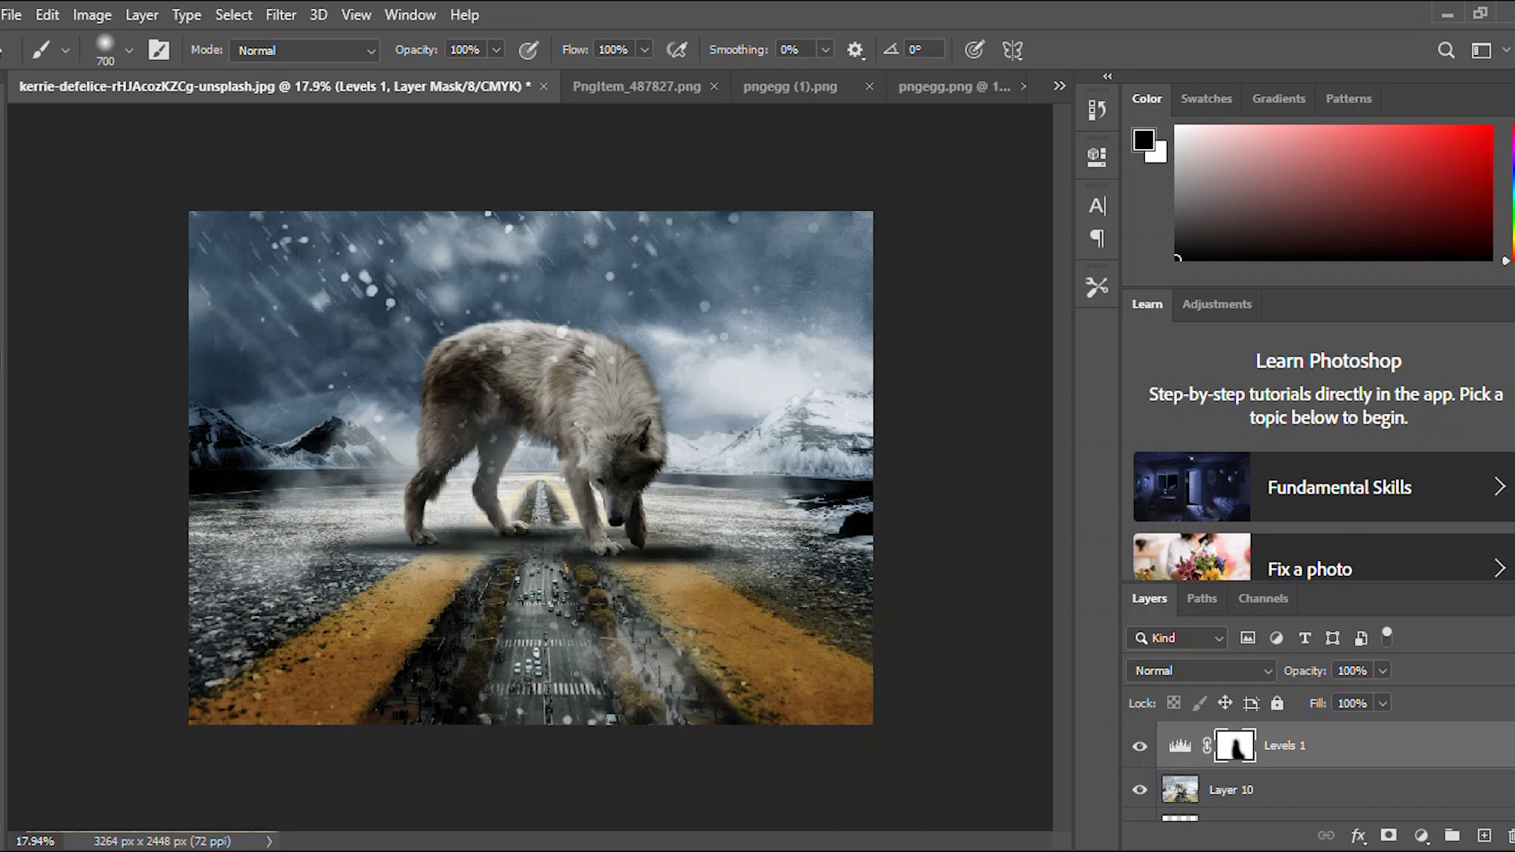
mouse_move(481, 576)
mouse_down()
mouse_move(414, 686)
mouse_move(430, 647)
mouse_up()
drag(473, 505, 466, 584)
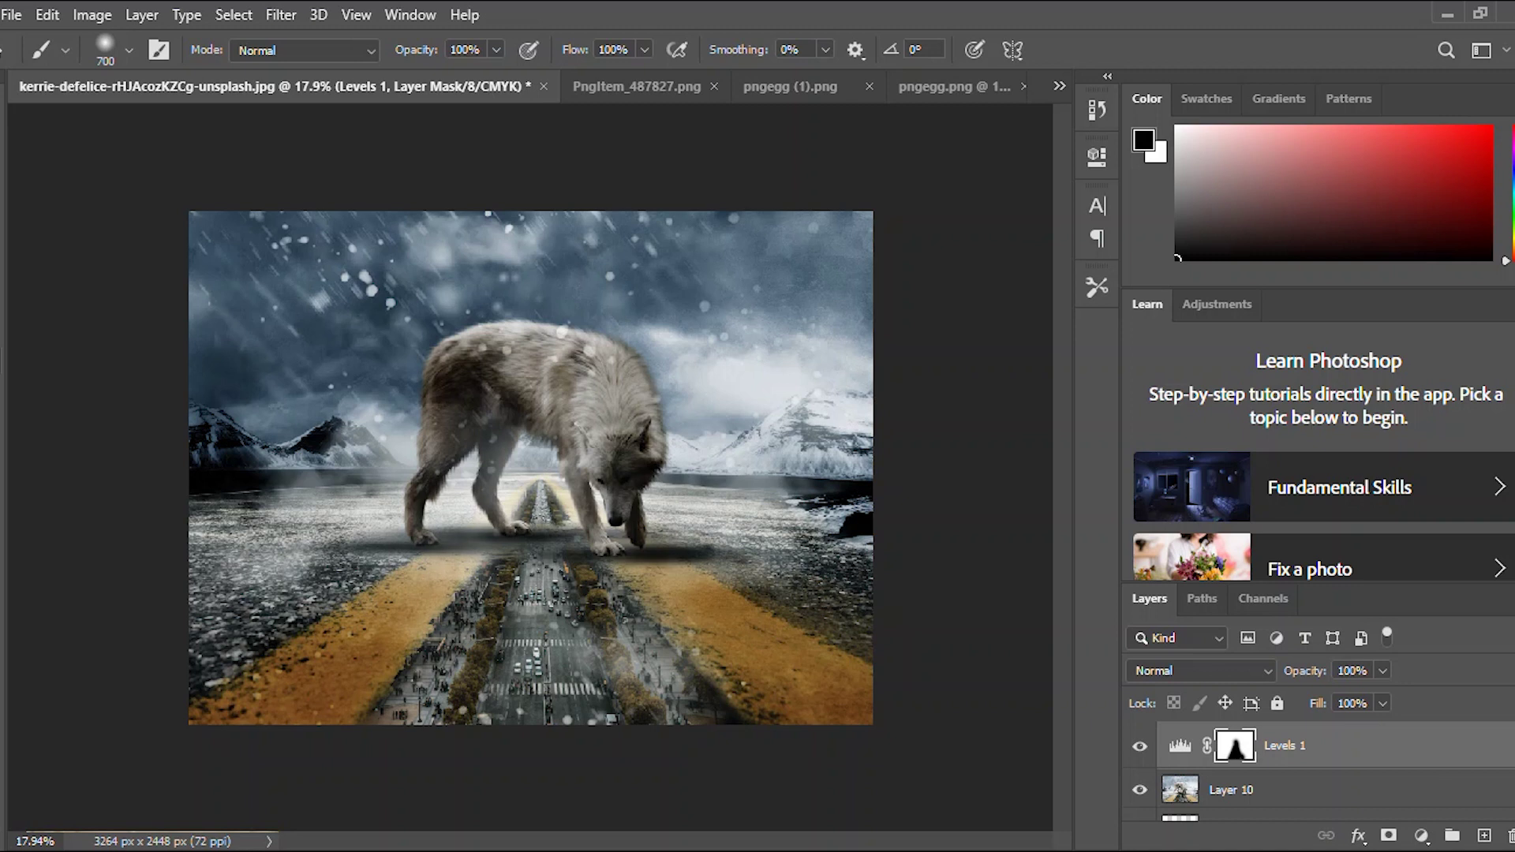
Paint black on the Levels 1 mask over the wolf's head, hindquarters and hind leg, undoing the extra dab at the rear paw.
mouse_move(624, 442)
mouse_down()
mouse_move(641, 505)
mouse_move(653, 473)
mouse_move(466, 382)
mouse_move(438, 465)
mouse_up()
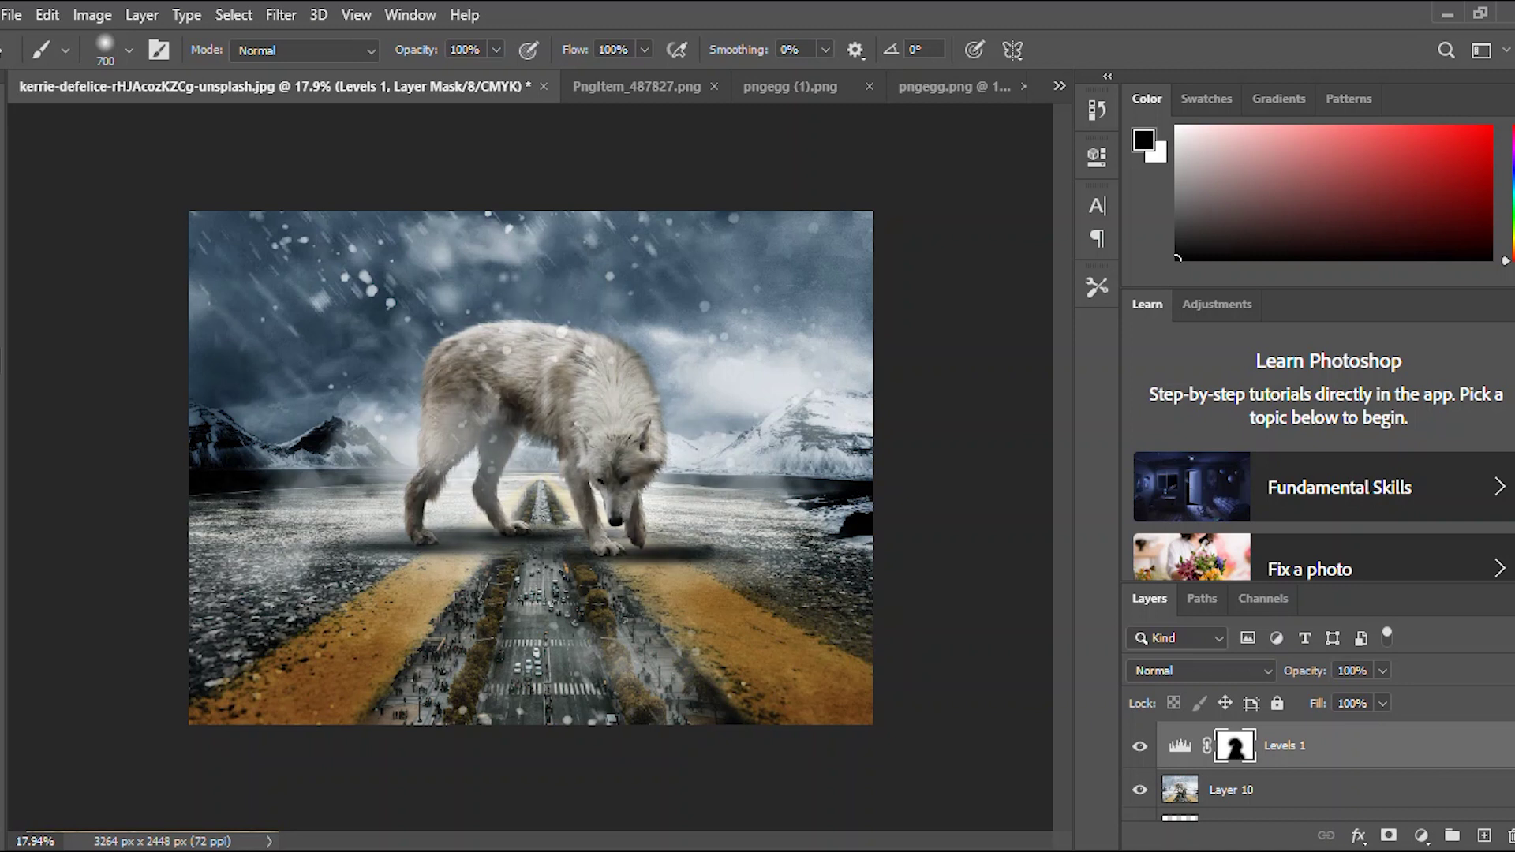
drag(464, 371, 448, 379)
drag(448, 473, 430, 509)
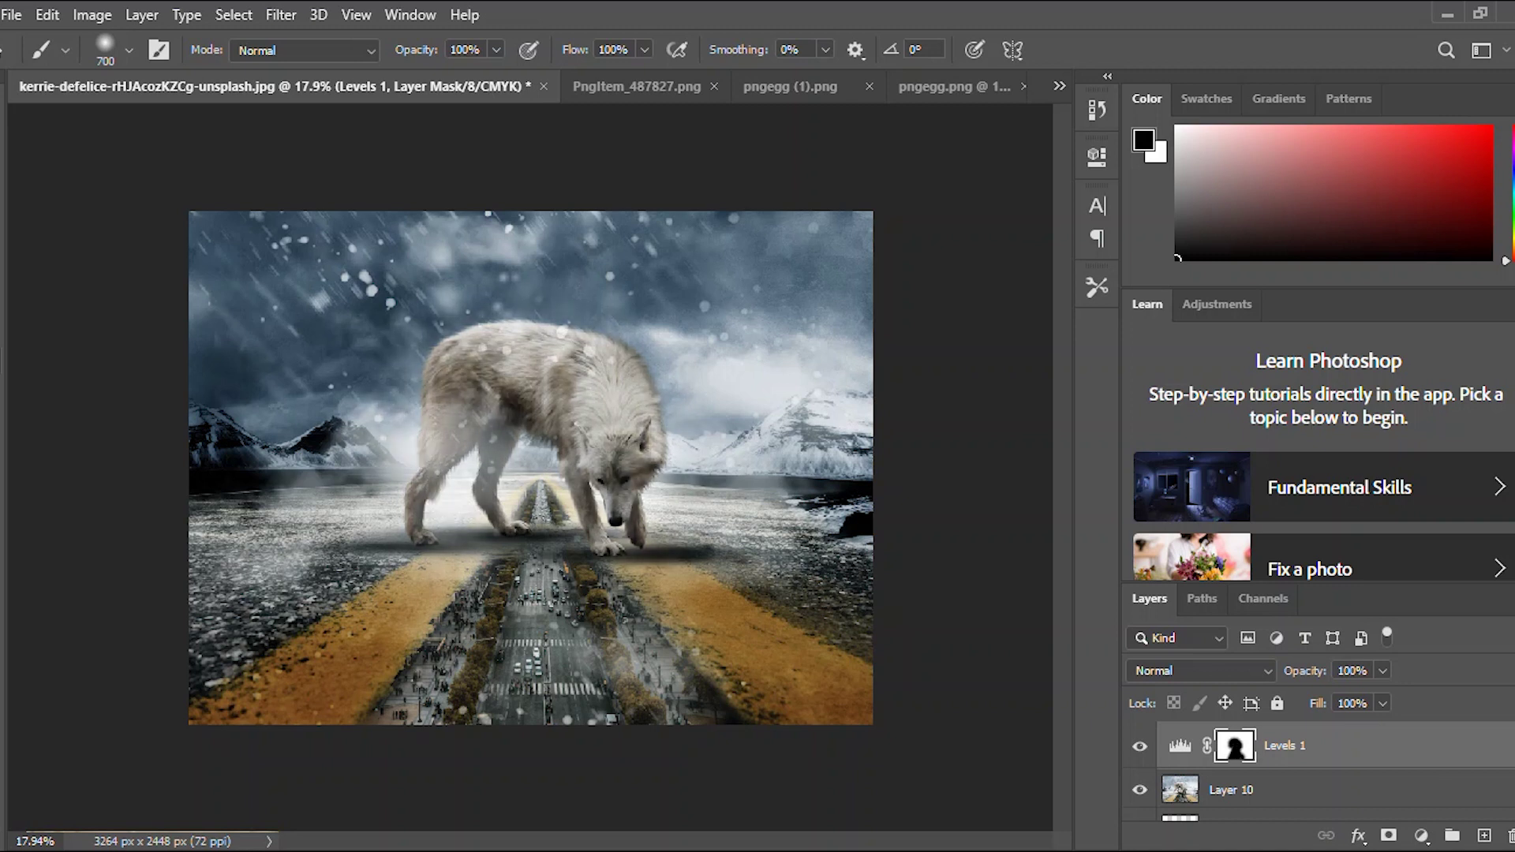
click(408, 526)
key(ctrl+z)
Lower the brush opacity to 30% and lightly mask the Levels 1 darkening at the wolf's shoulder and rear paw.
mouse_move(417, 50)
mouse_down()
mouse_move(307, 50)
mouse_move(329, 50)
mouse_up()
click(642, 372)
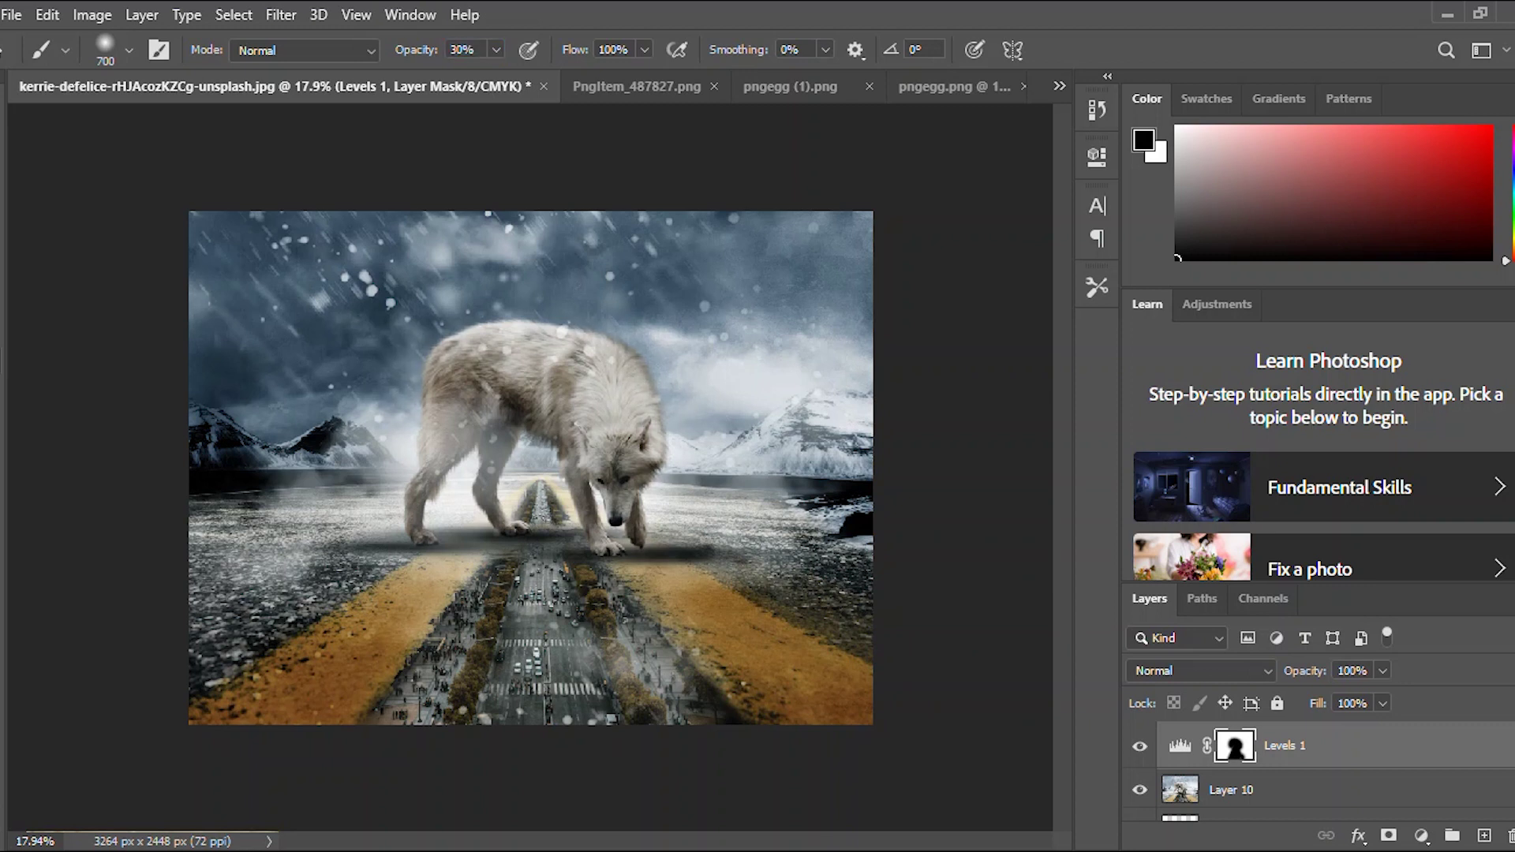
click(419, 533)
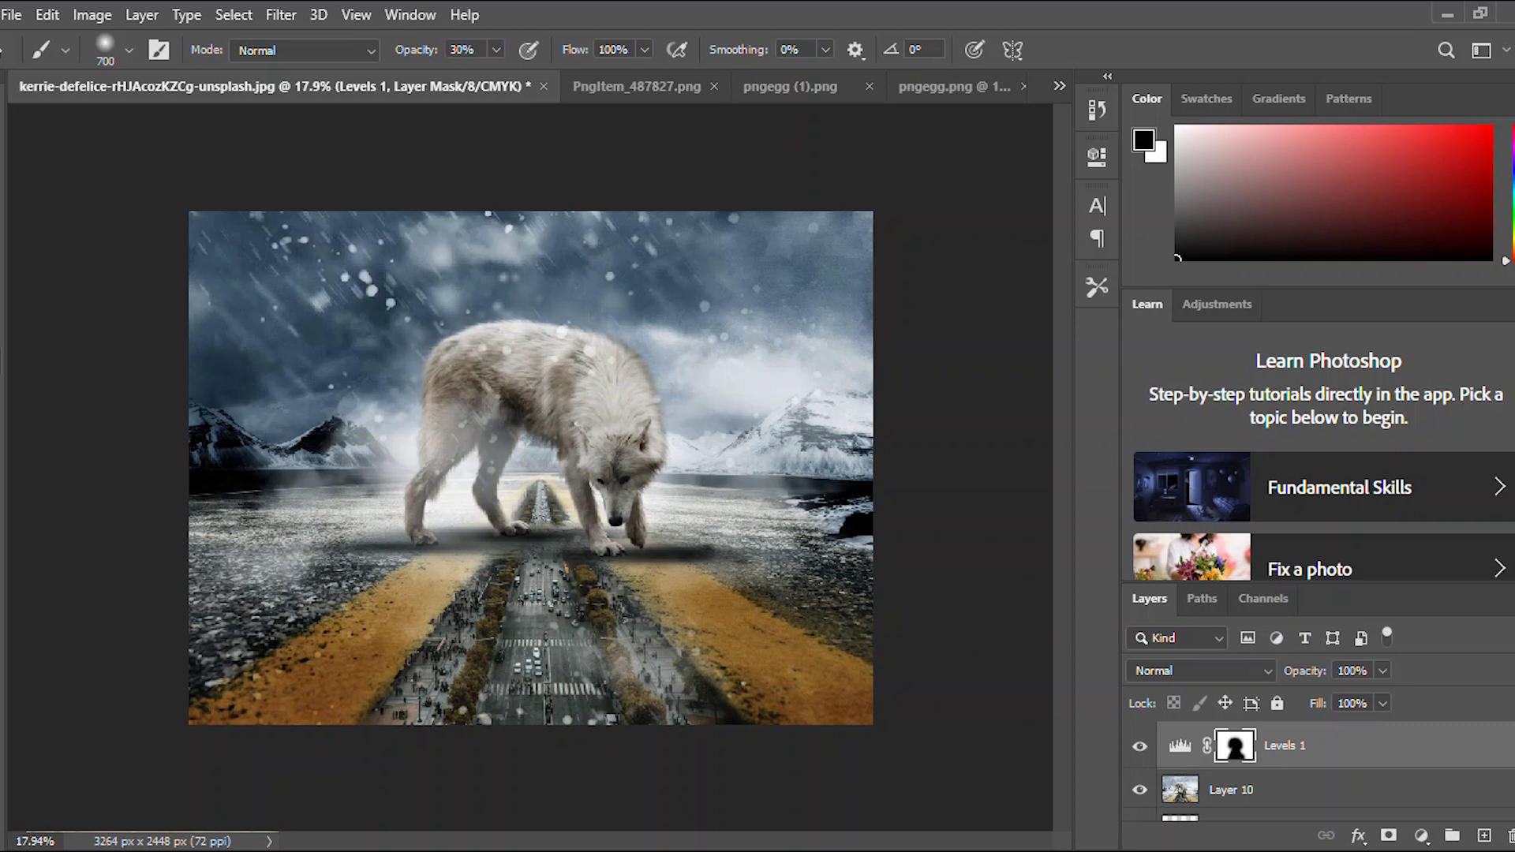
Lightly mask the Levels 1 darkening with black at 30% opacity over the yellow road stripes on both sides of the avenue.
mouse_move(462, 591)
mouse_down()
mouse_move(426, 625)
mouse_move(349, 648)
mouse_up()
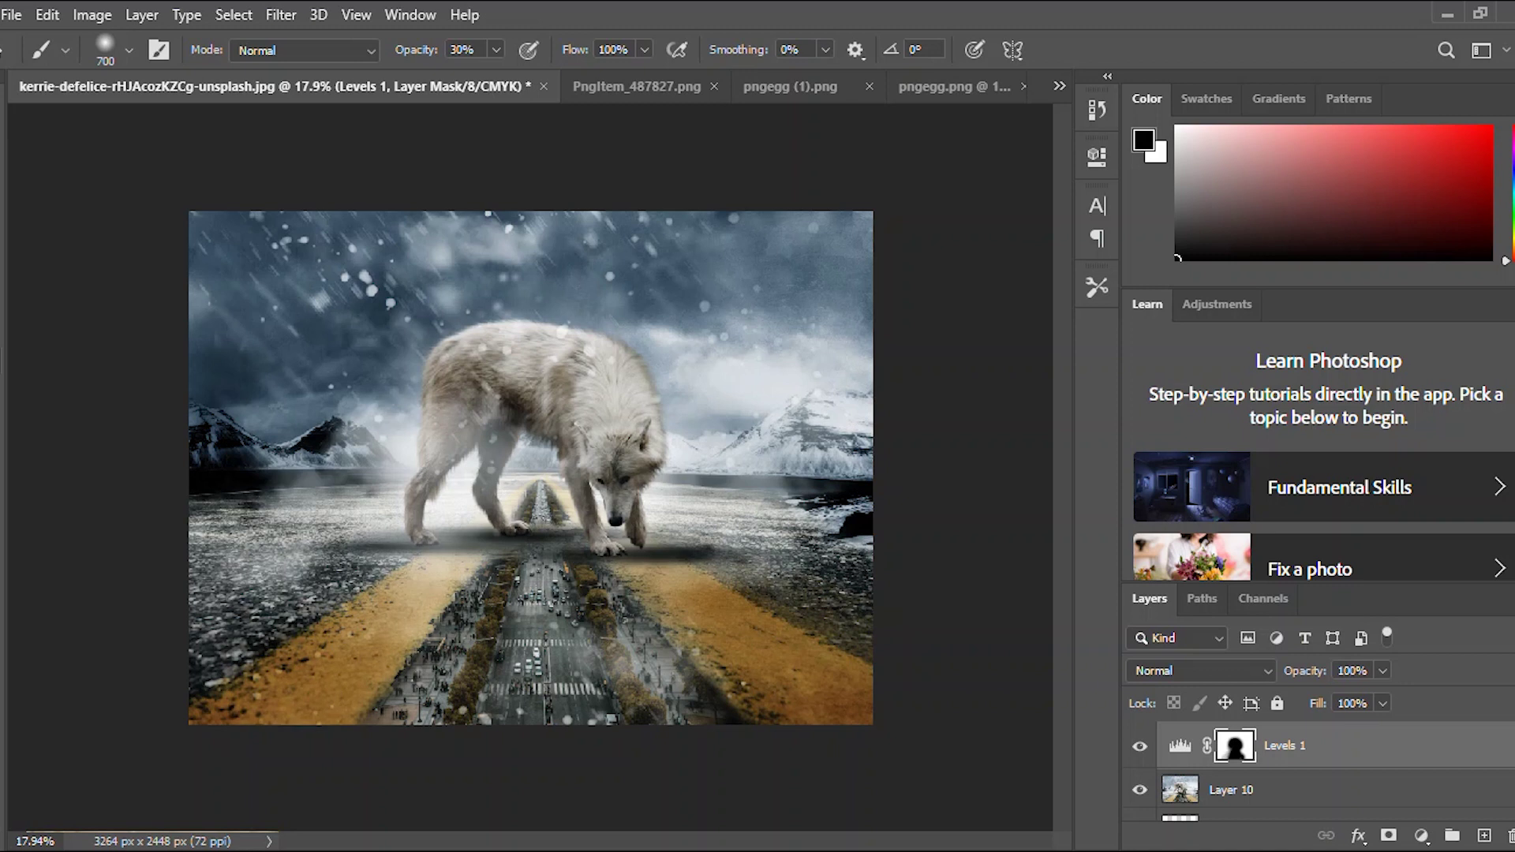
click(345, 683)
click(729, 650)
click(768, 667)
click(767, 661)
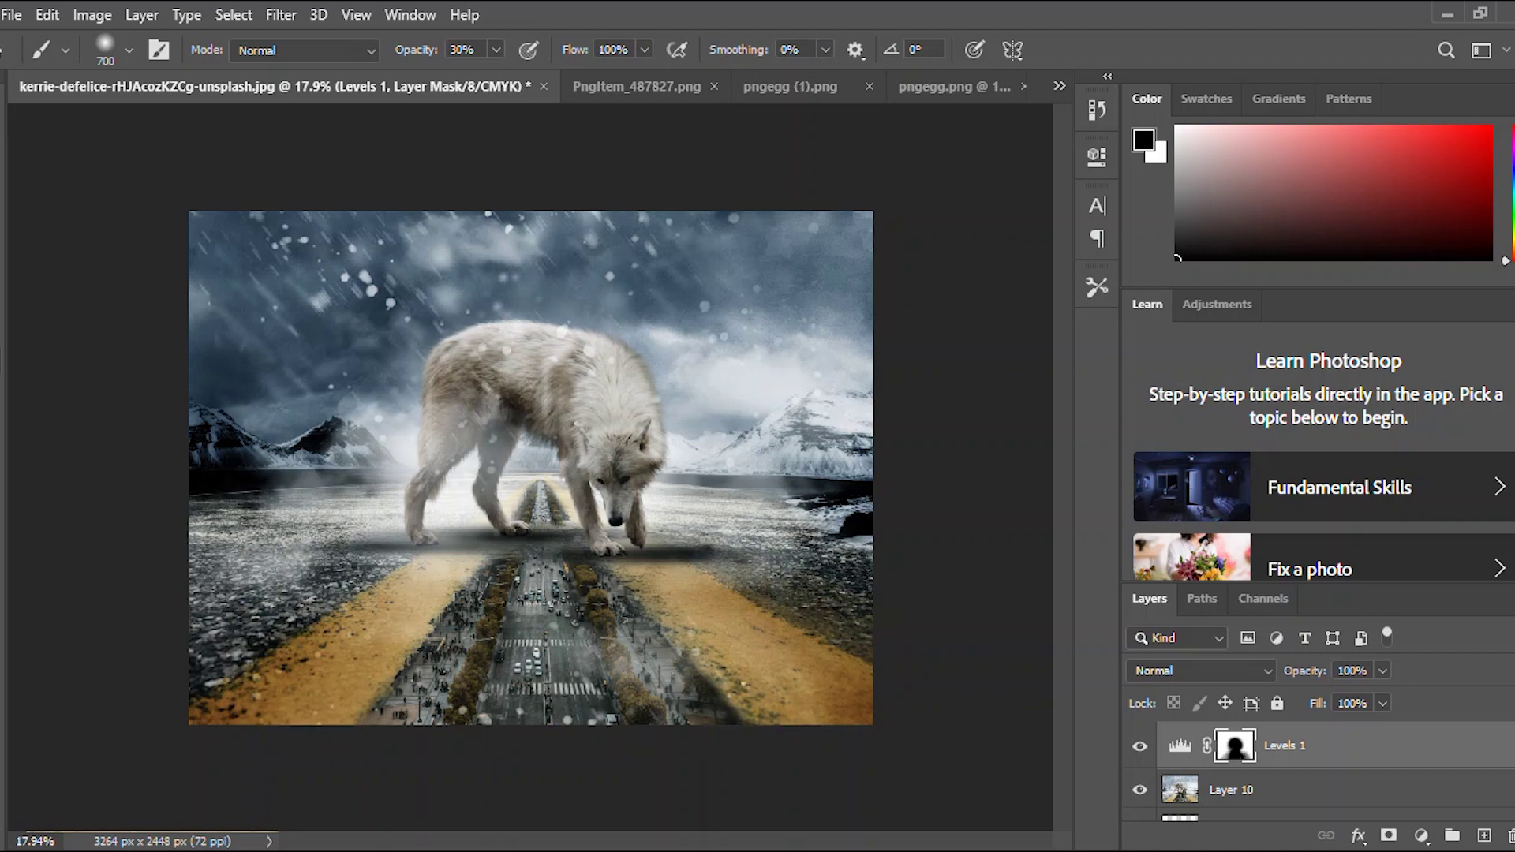
Enlarge the brush to 1200 px at 15% opacity and softly mask the Levels 1 darkening across the upper and middle sky.
key(bracketright)
key(bracketright)
key(bracketright)
key(bracketright)
key(1)
key(5)
drag(331, 237, 569, 236)
drag(450, 229, 710, 229)
drag(441, 292, 797, 288)
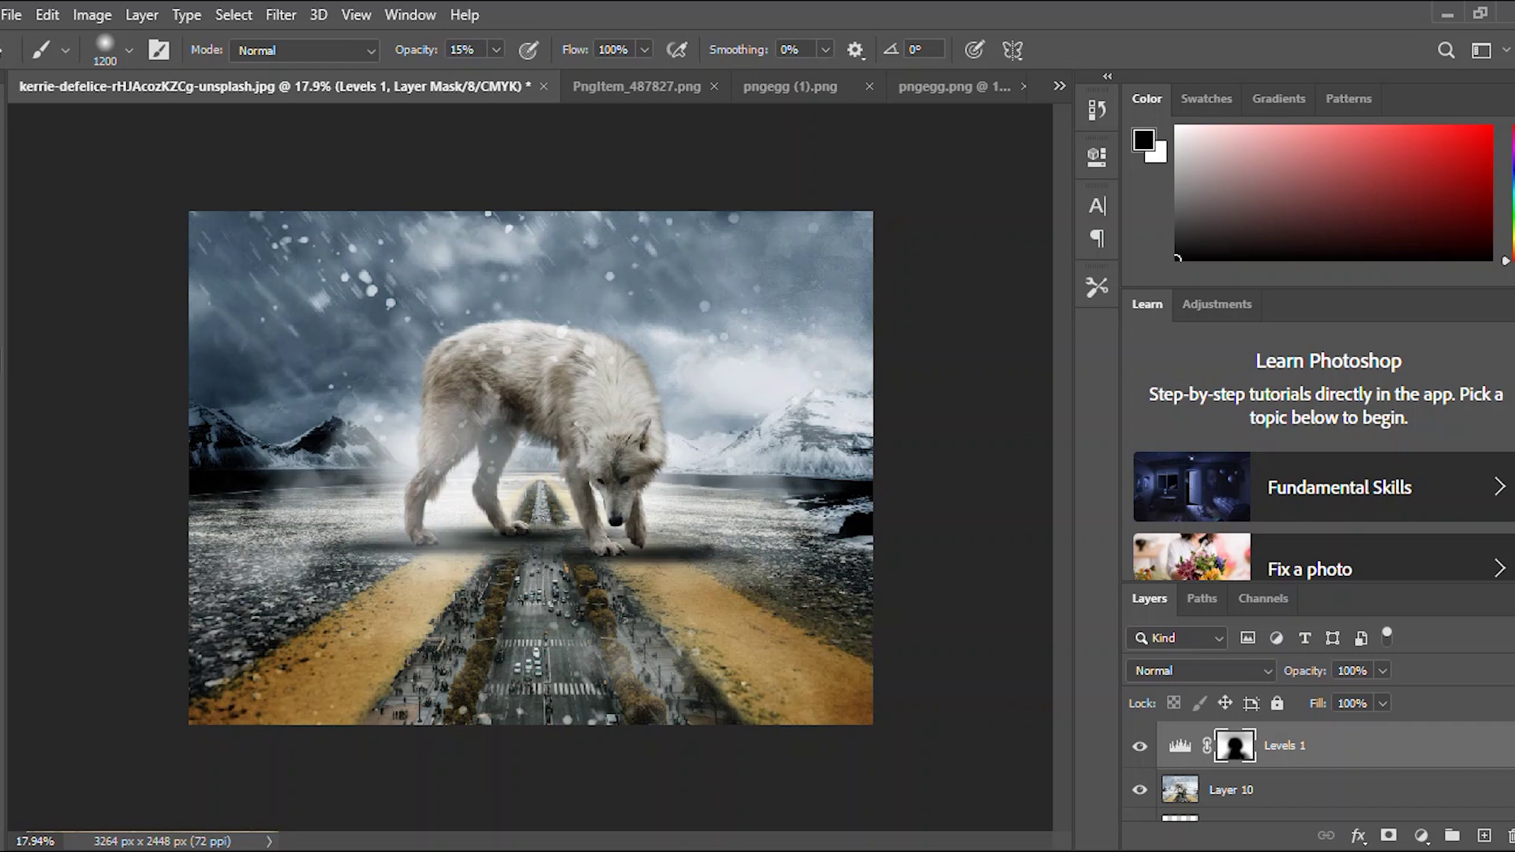
Softly mask the Levels 1 darkening over the outer sky on both sides and along the mountain horizon.
drag(694, 261, 813, 268)
drag(292, 277, 260, 355)
drag(280, 450, 237, 458)
drag(789, 467, 844, 472)
click(843, 471)
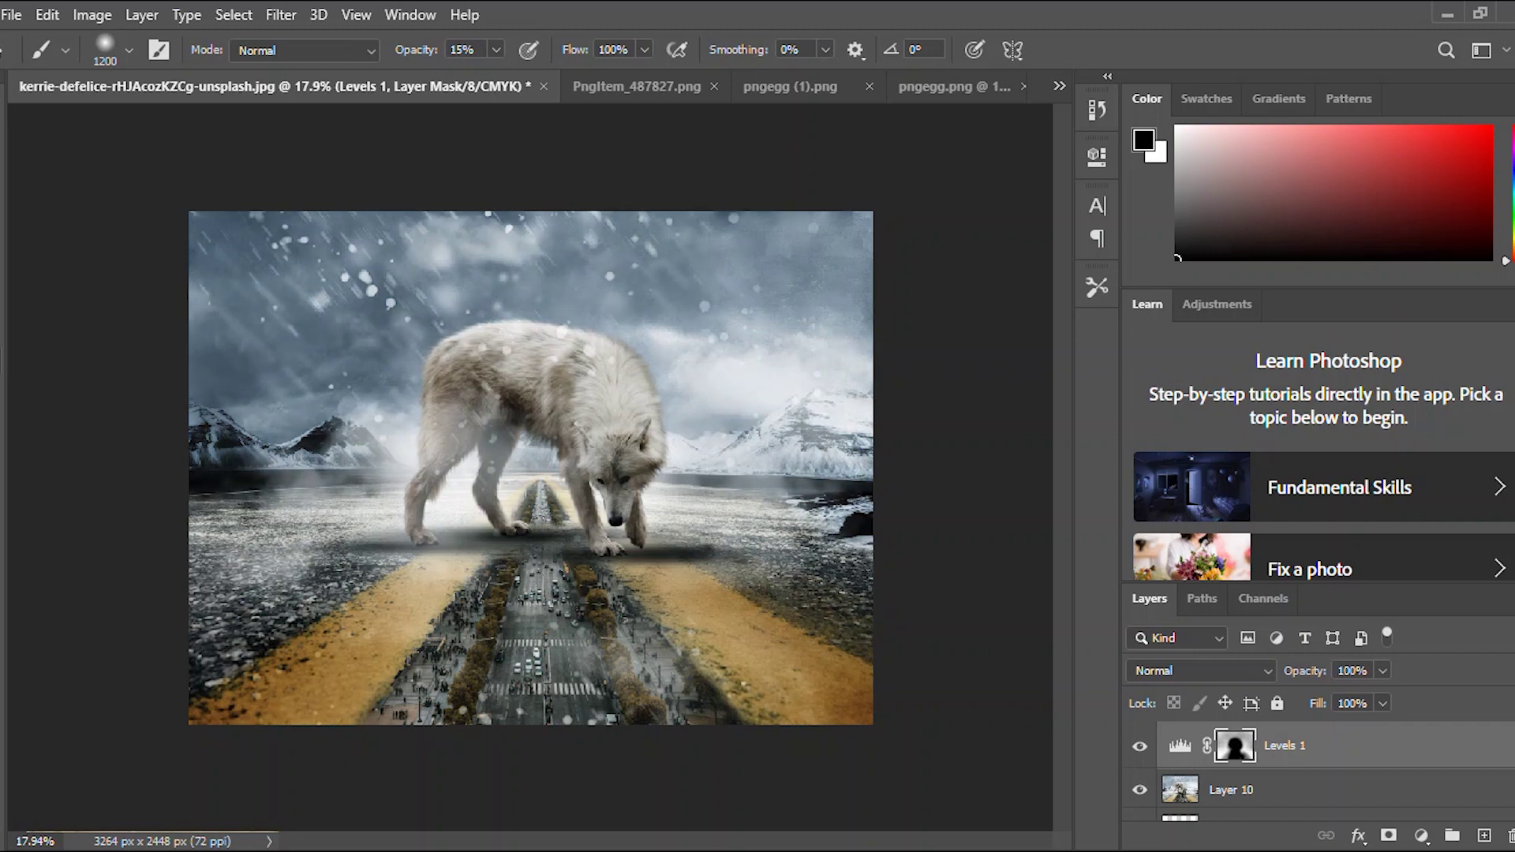
key(0)
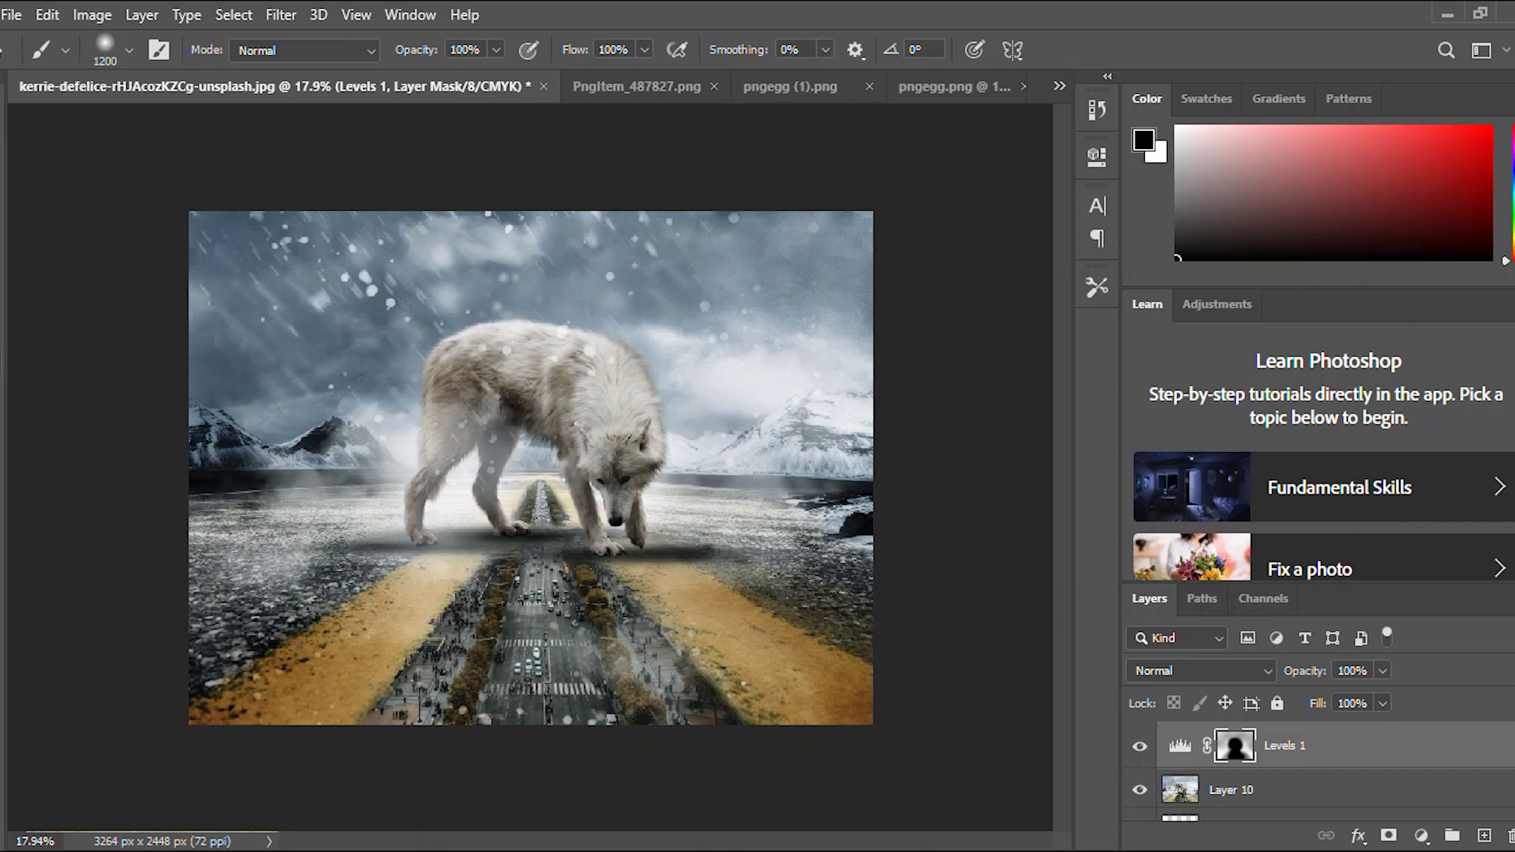
key(v)
scroll(531, 467, down, 5)
scroll(531, 467, up, 5)
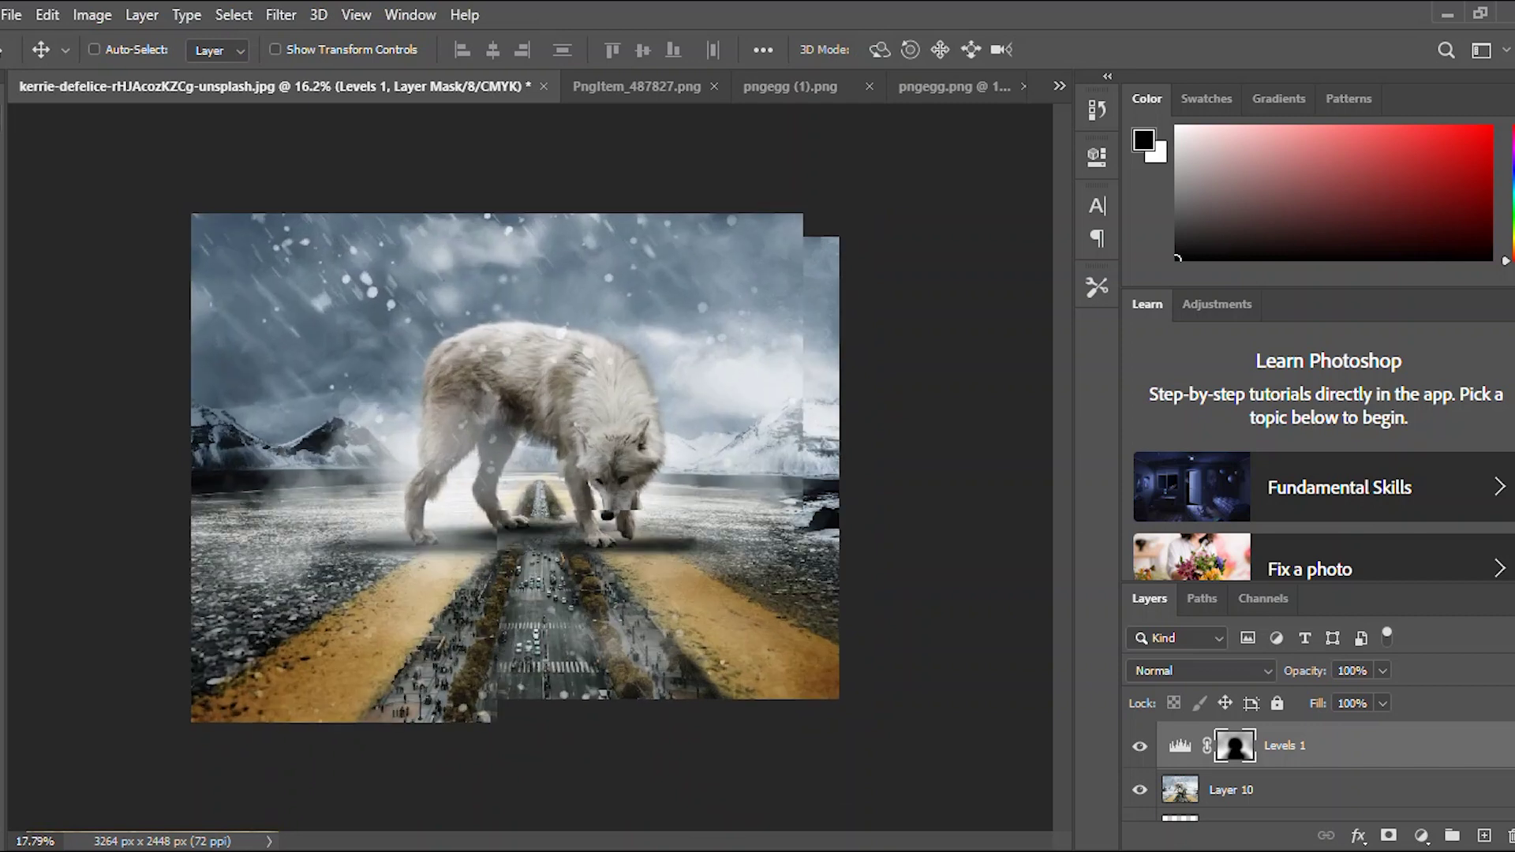
click(1294, 790)
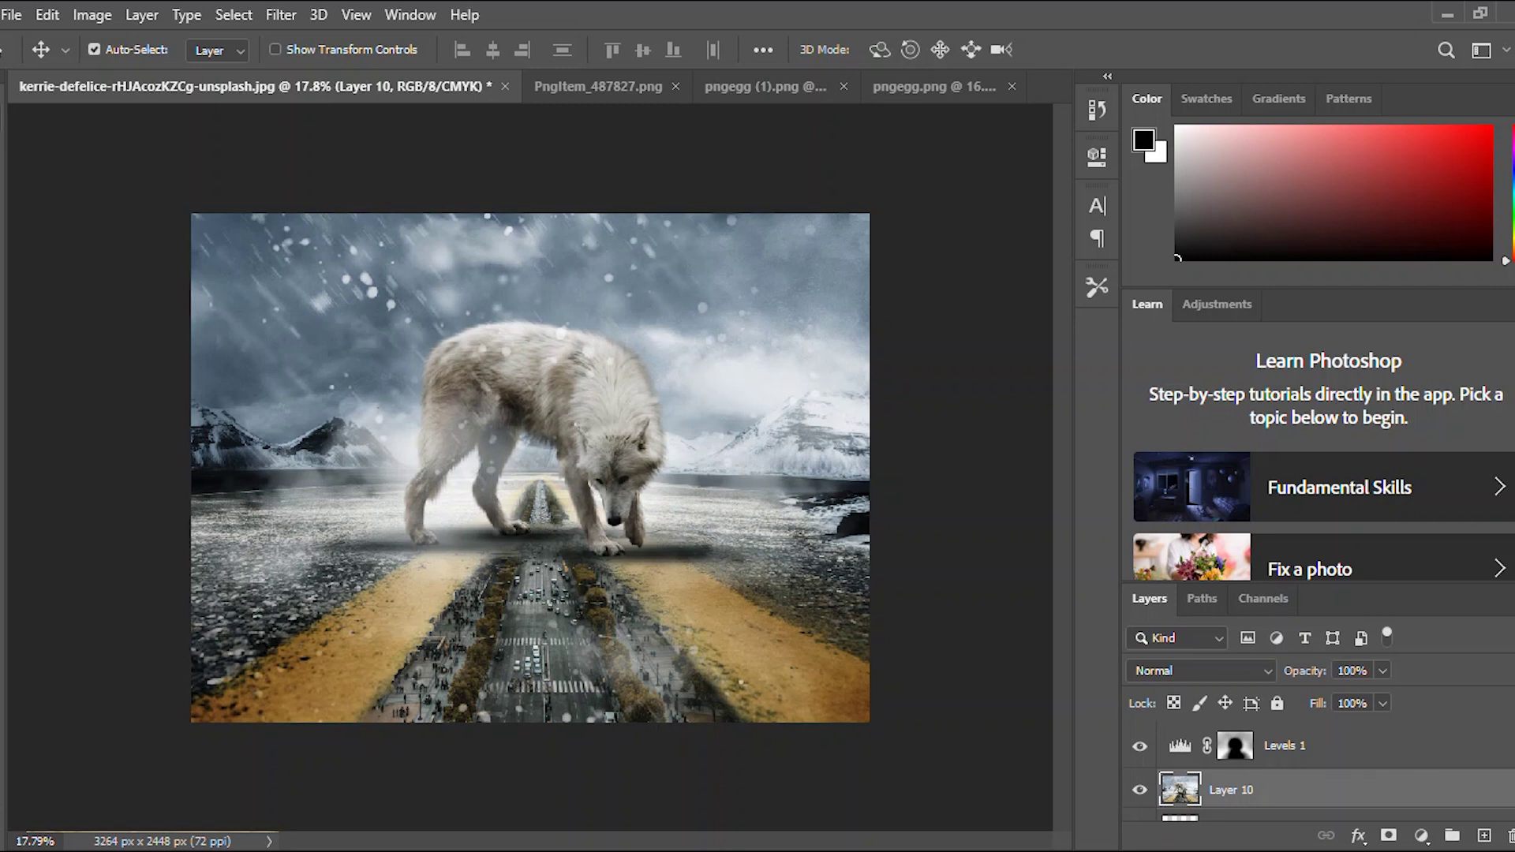
click(1295, 746)
Switch to a white 500 px brush, try a full-opacity stroke on the Levels 1 mask at the wolf's hindquarters, and undo it.
key(b)
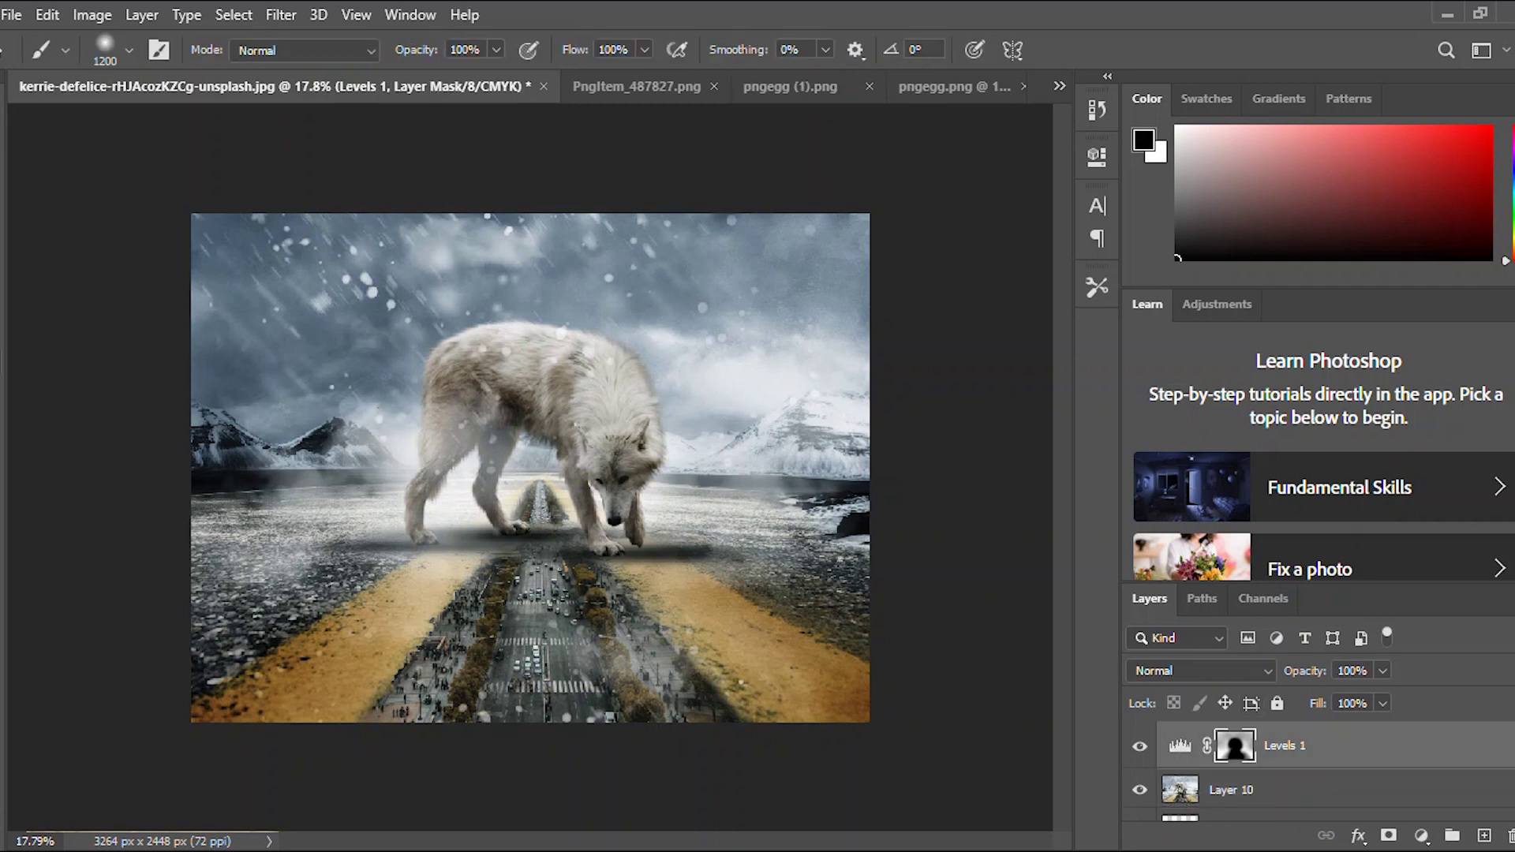
key(bracketleft)
key(bracketleft)
key(bracketleft)
key(bracketleft)
key(bracketleft)
key(bracketleft)
key(x)
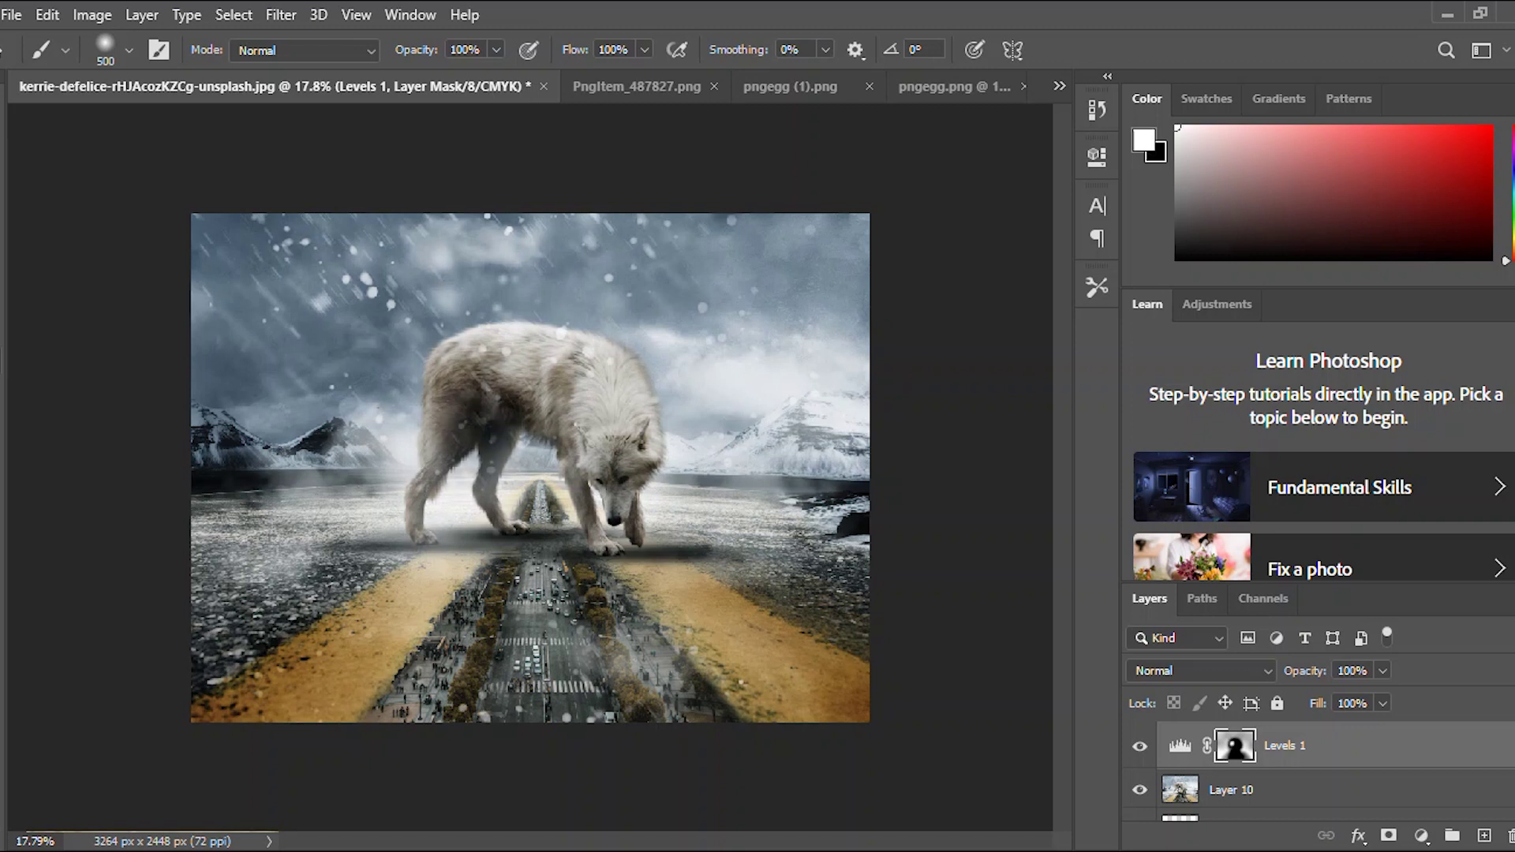
key(ctrl+z)
Lower the brush opacity to 10% and gently paint white on the Levels 1 mask over the wolf's hindquarters.
drag(416, 49, 308, 50)
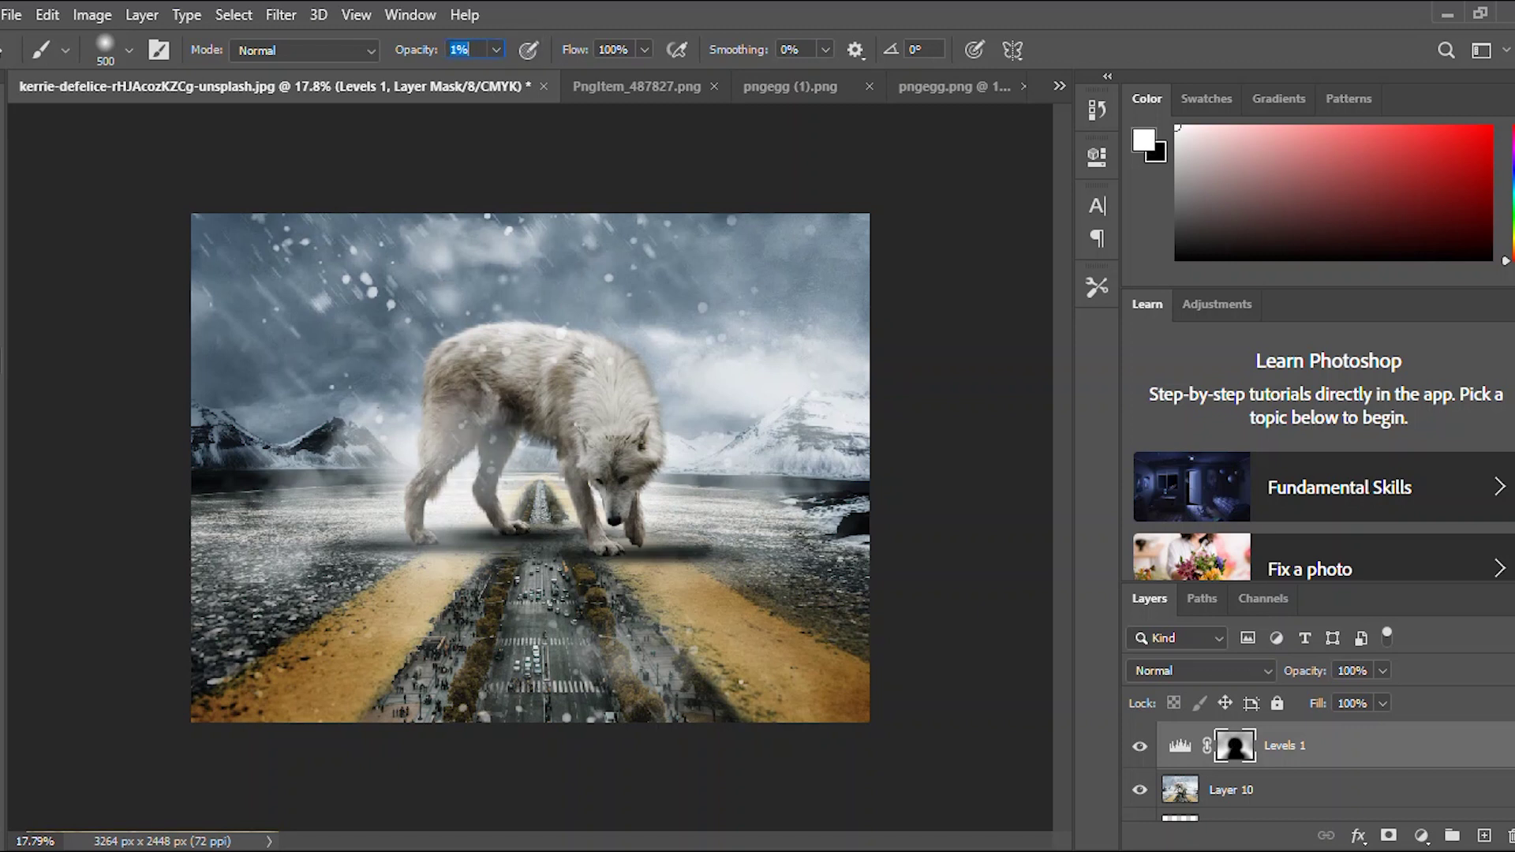
key(Up)
key(Up)
key(Up)
text(10)
key(Return)
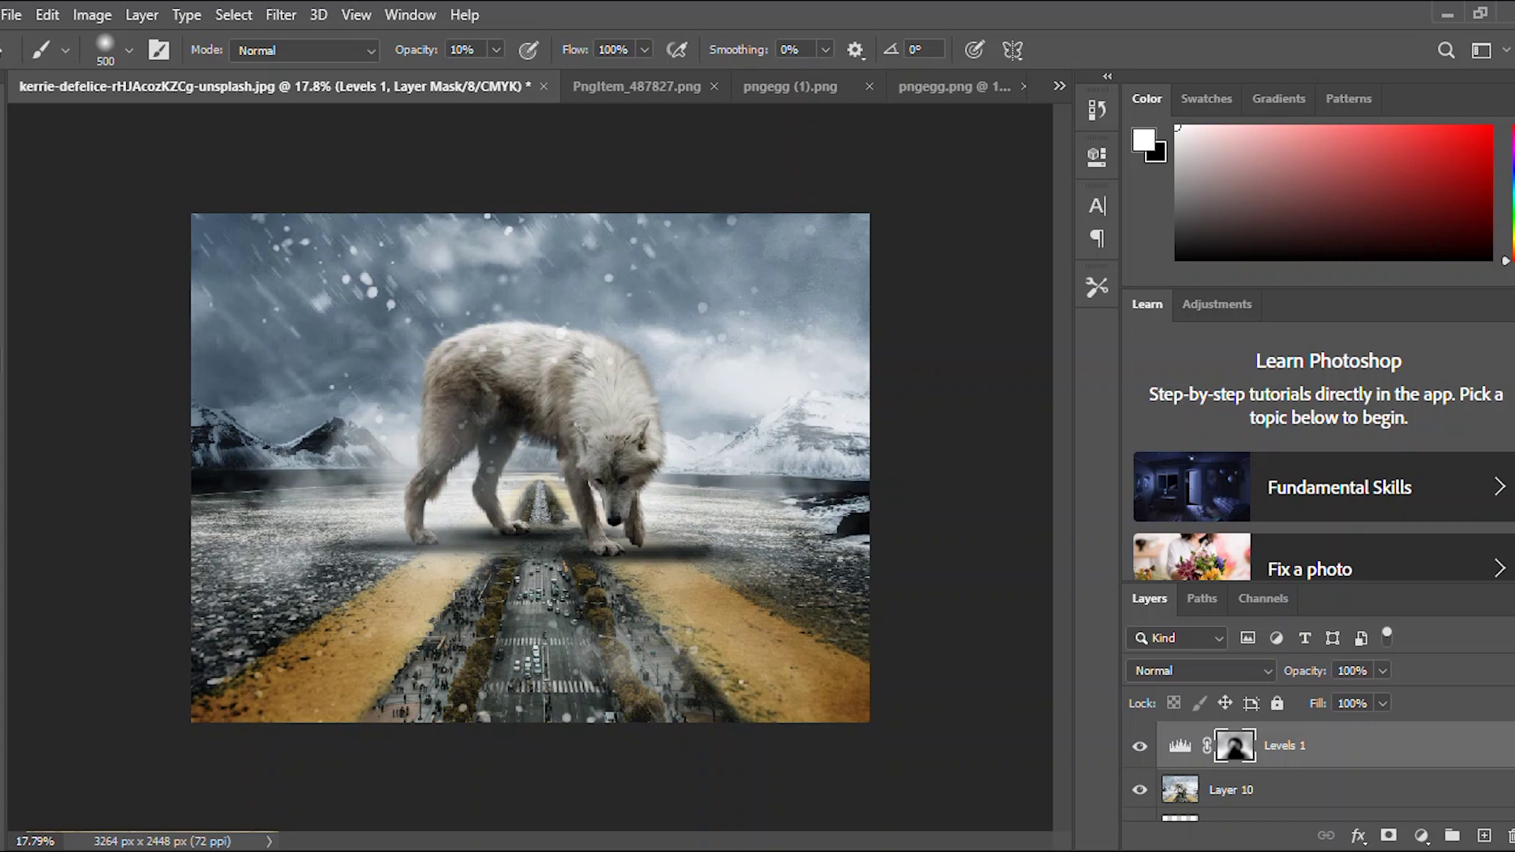
Reduce the Levels 1 adjustment layer's opacity to 79%.
scroll(530, 468, down, 3)
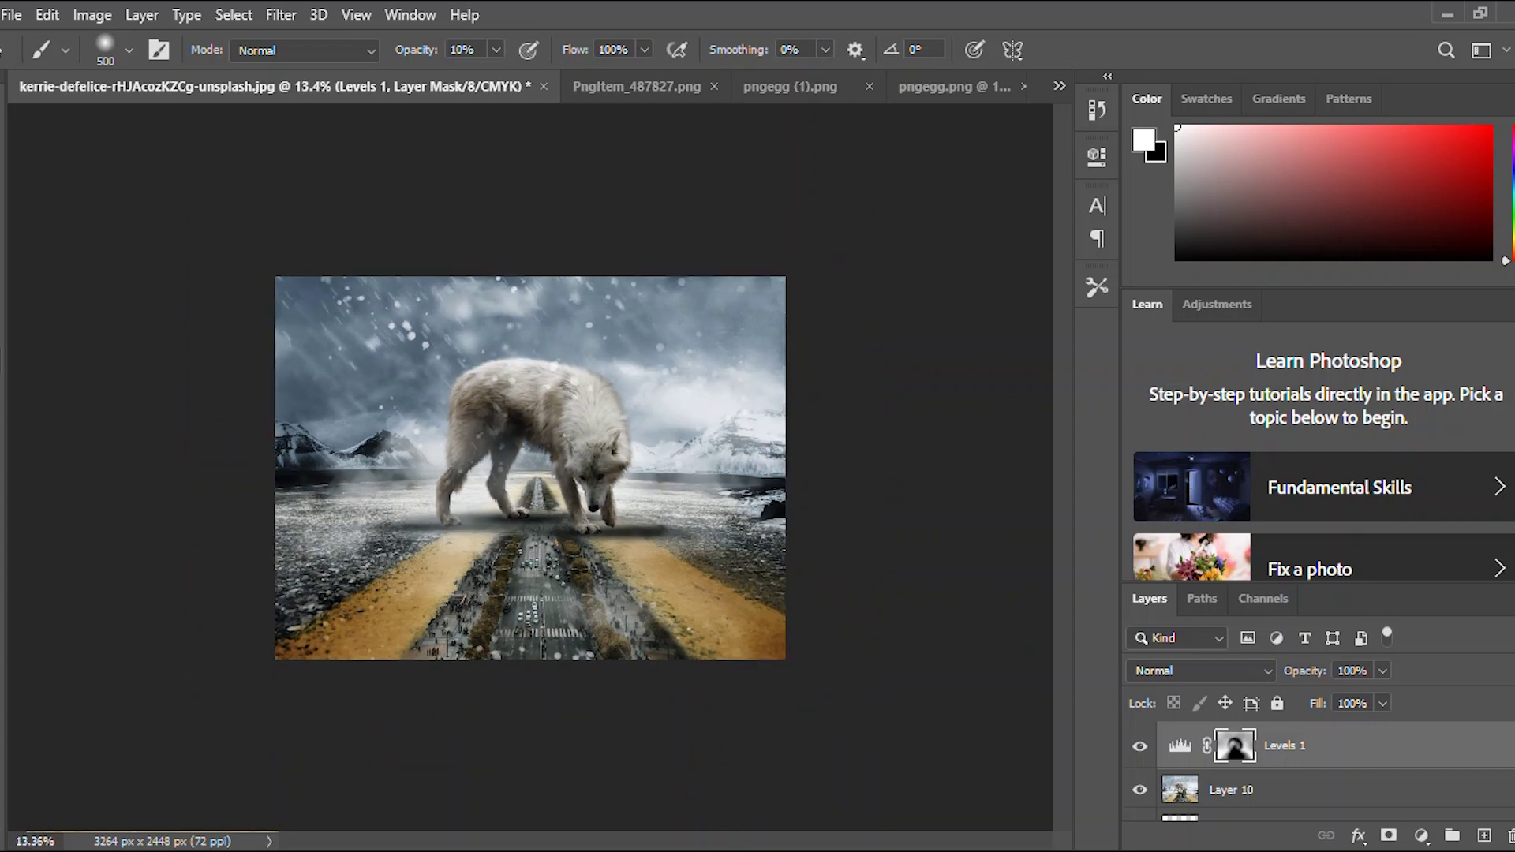
key(v)
key(7)
key(7)
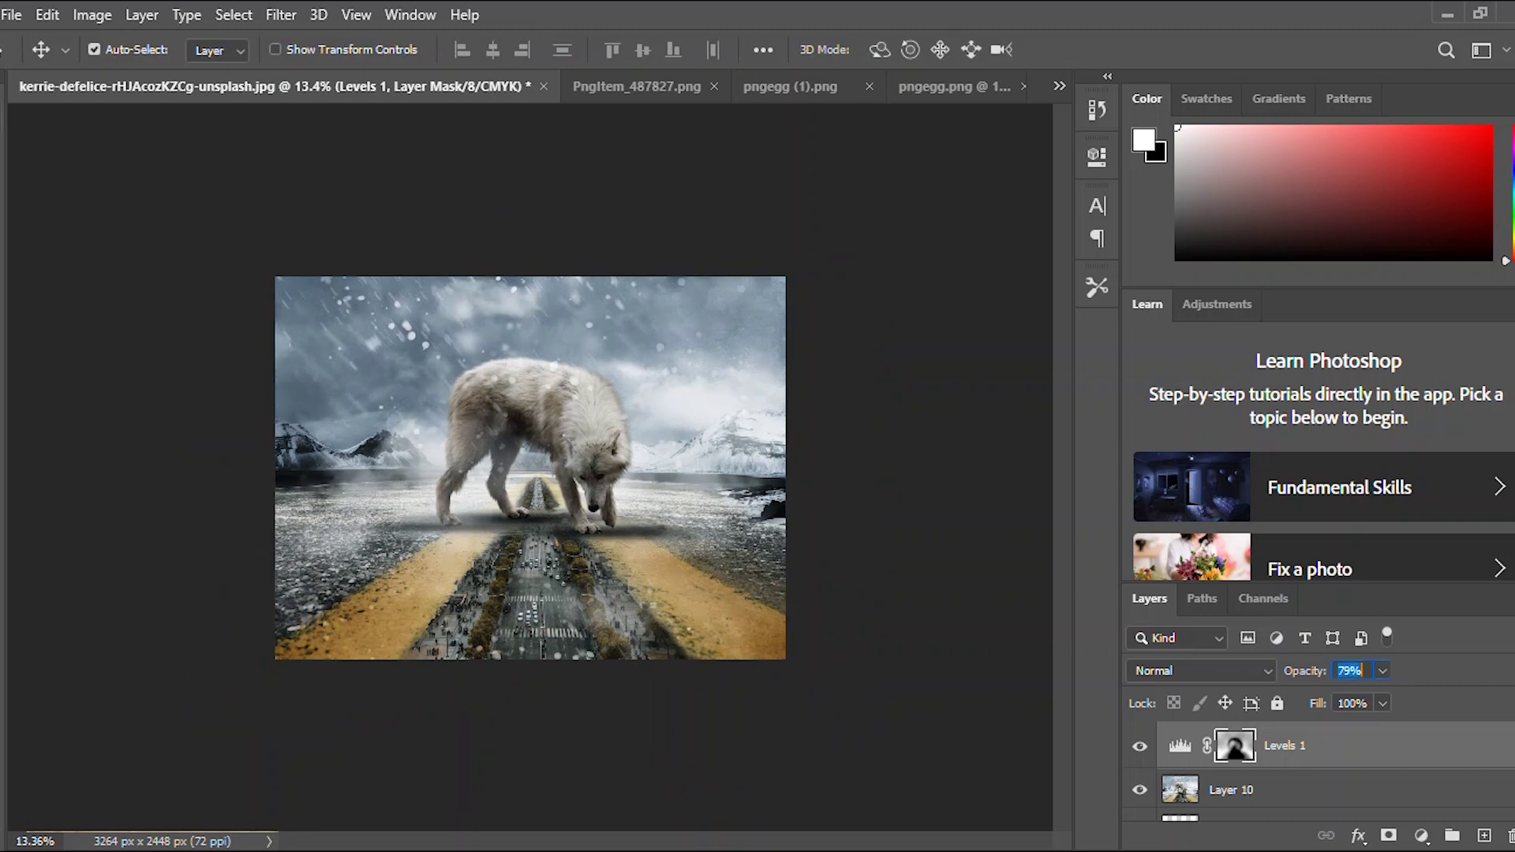